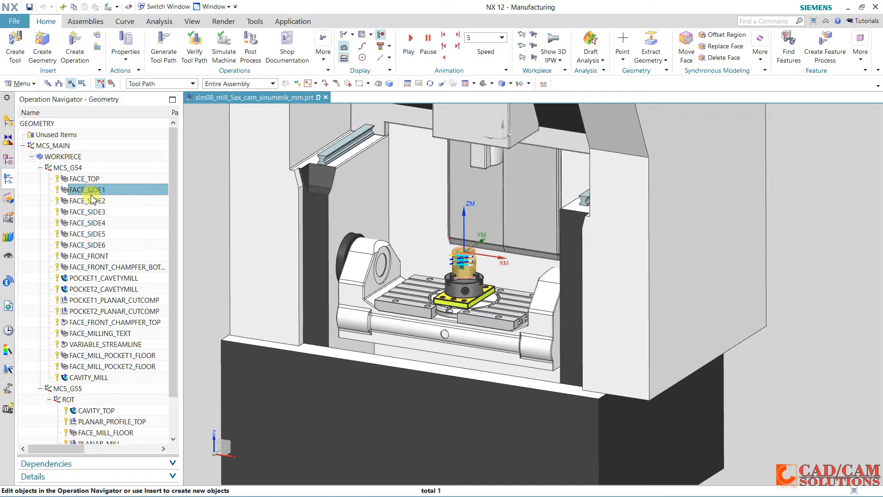
Review the toolpaths of the existing operations under MCS_G54, and collapse the MCS_G54 and MCS_G55 groups
click(98, 233)
click(101, 268)
click(104, 291)
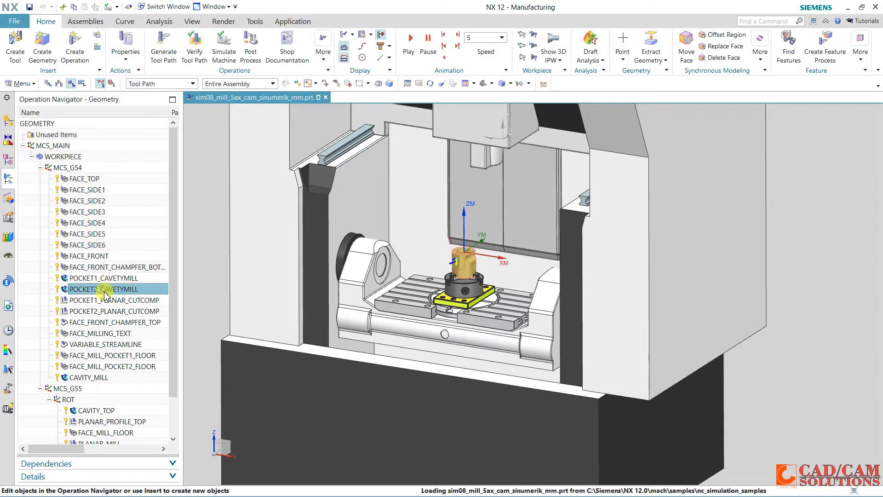
click(105, 322)
click(98, 344)
click(87, 376)
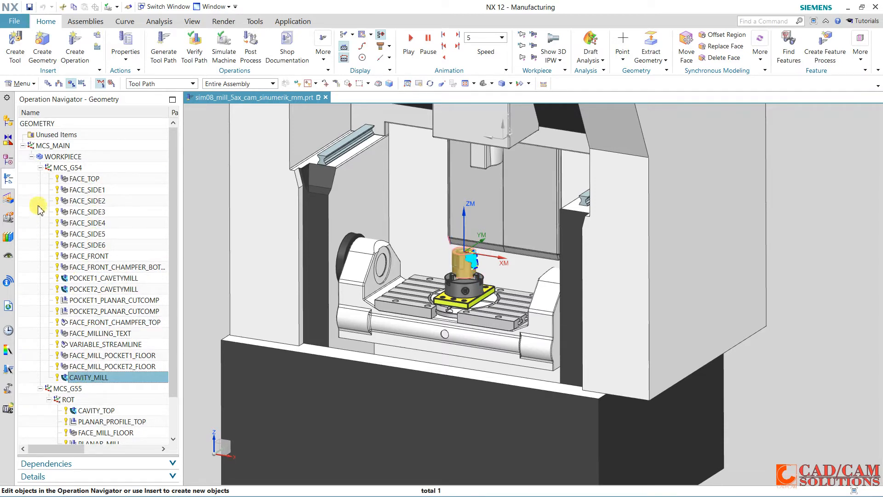
click(40, 168)
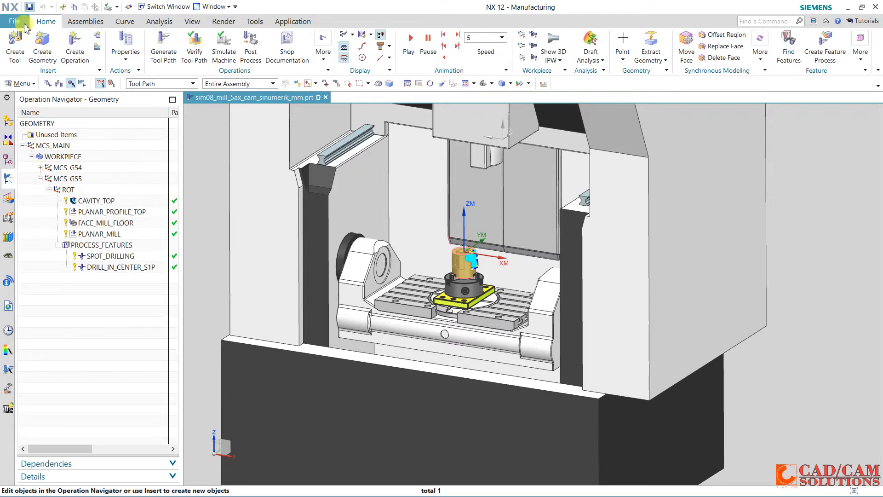
click(41, 179)
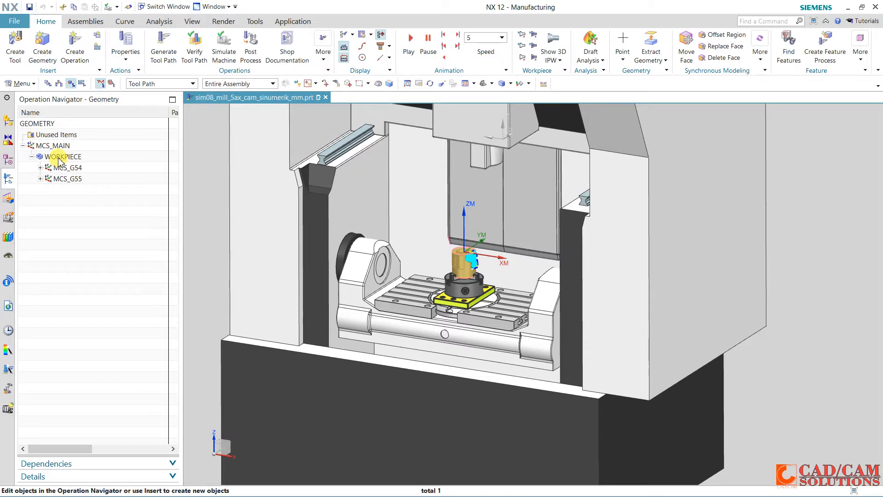
Create a mill_planar workpiece geometry group named WORKPIECE_1 under MCS_MAIN
click(42, 42)
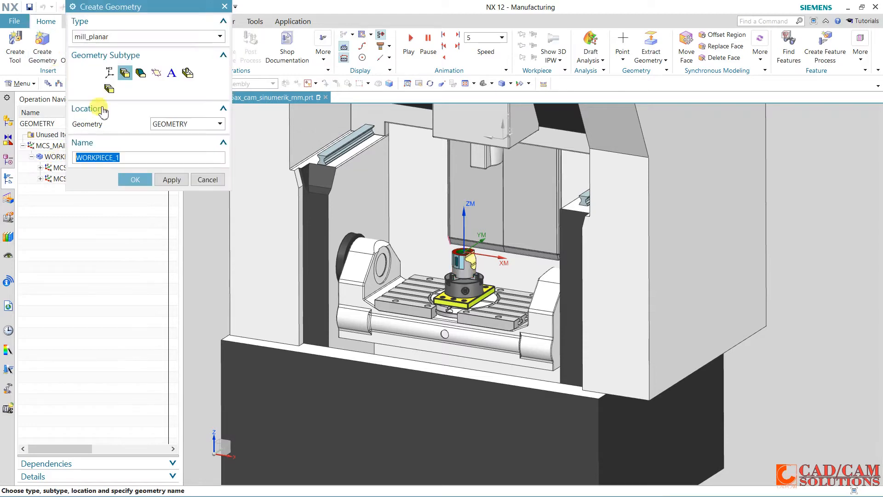
click(174, 124)
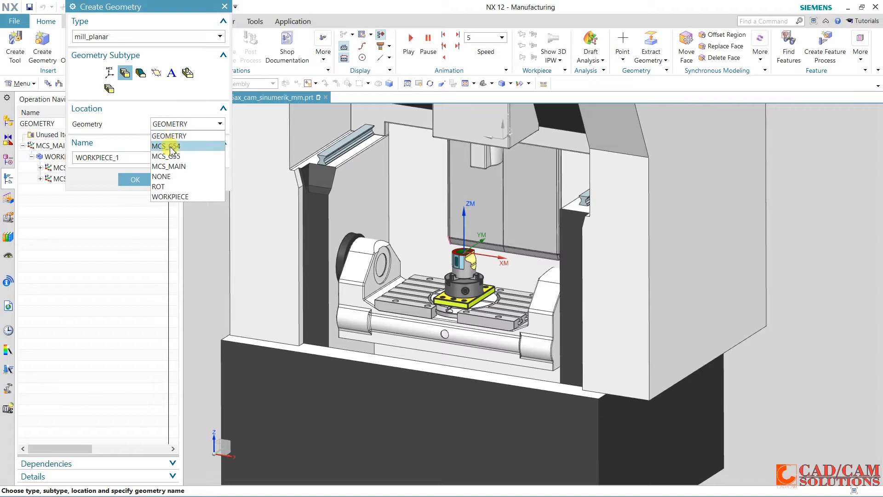
click(155, 7)
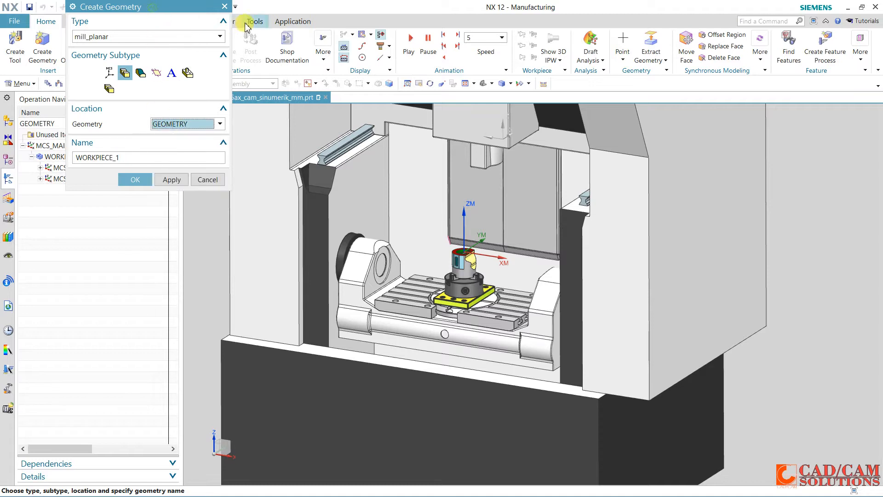
click(159, 124)
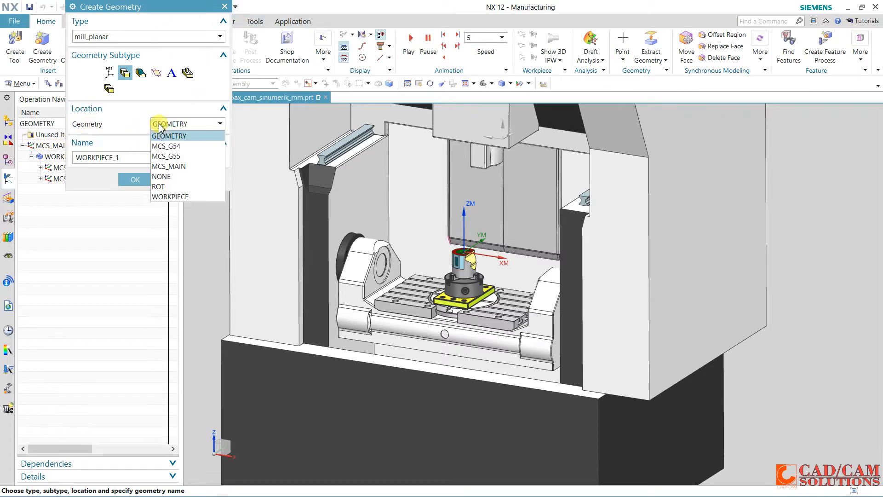
click(174, 167)
click(131, 179)
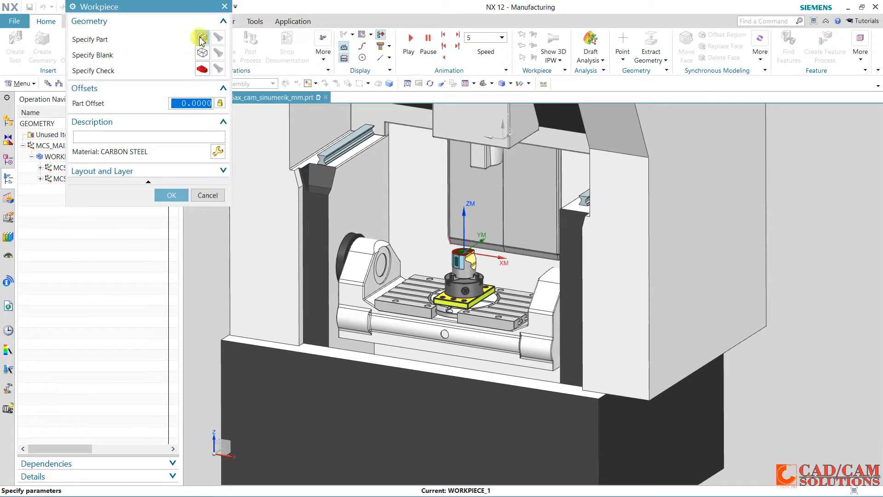
Specify the solid body clamped in the chuck as the new workpiece's part geometry
click(202, 37)
scroll(466, 261, up, 2)
click(467, 262)
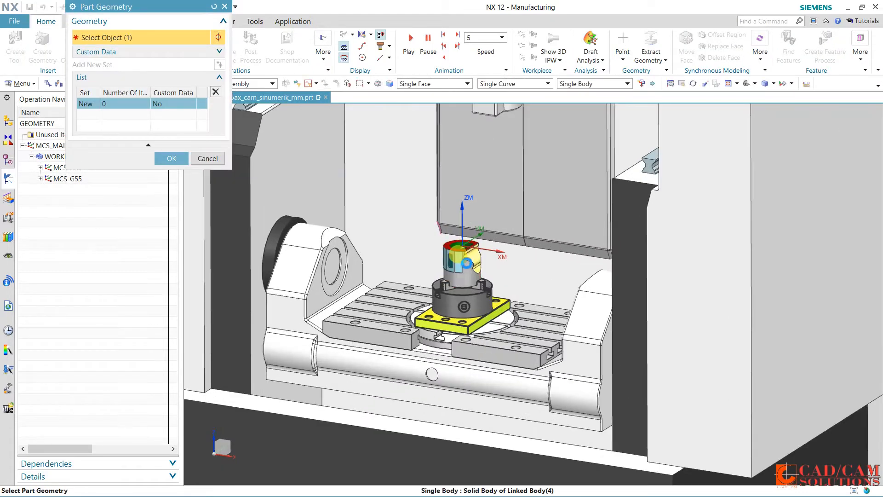
click(172, 172)
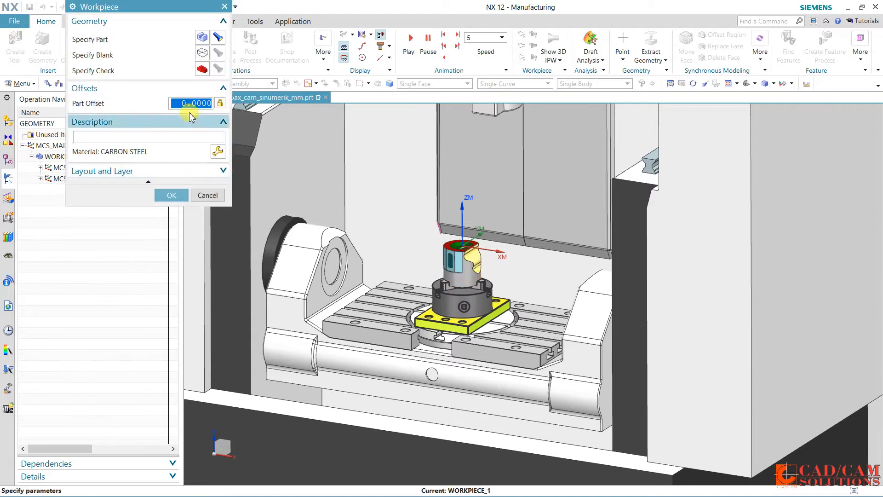
Define the workpiece's blank as a bounding cylinder with a ZM+ limit of 1, and accept the workpiece
click(202, 54)
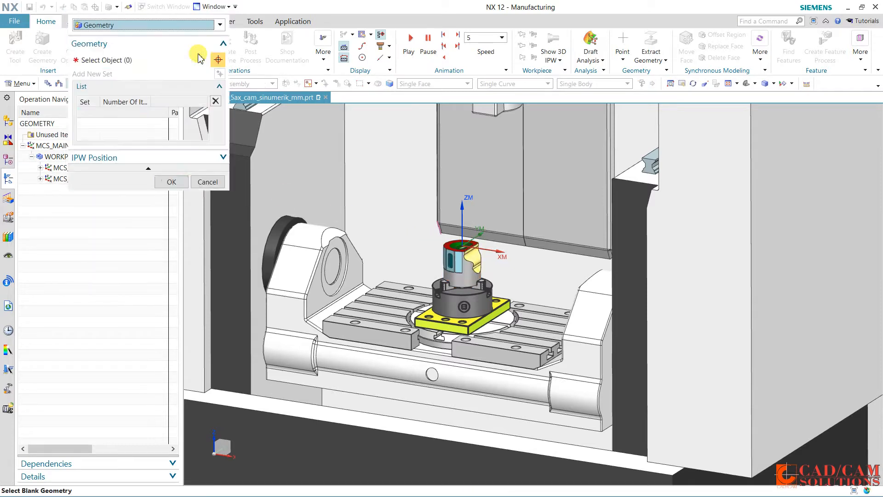
click(155, 26)
click(137, 68)
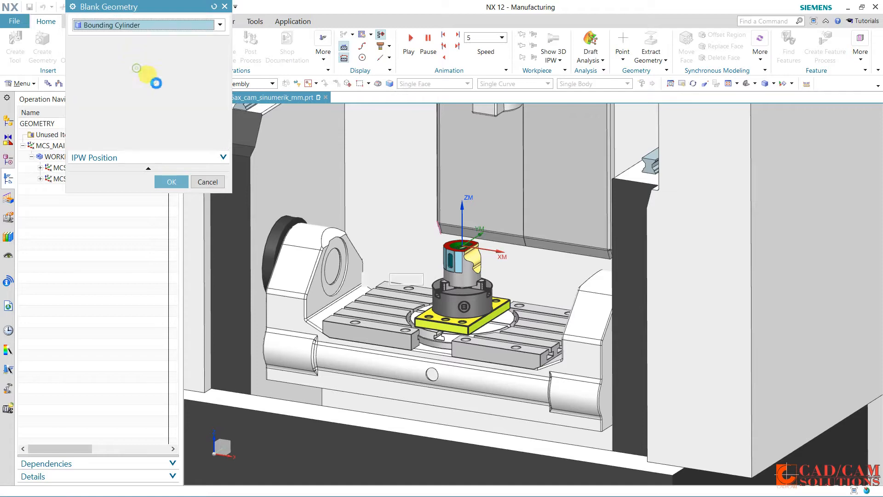
scroll(446, 258, up, 4)
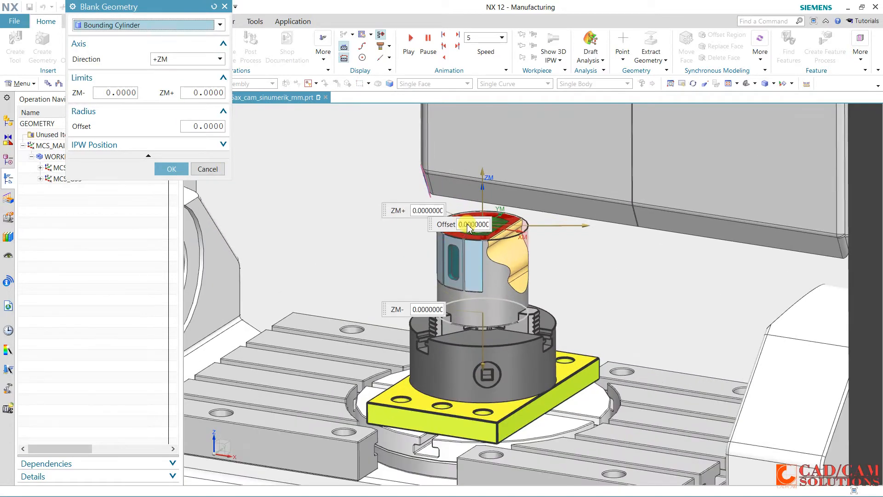
scroll(469, 228, up, 1)
click(204, 94)
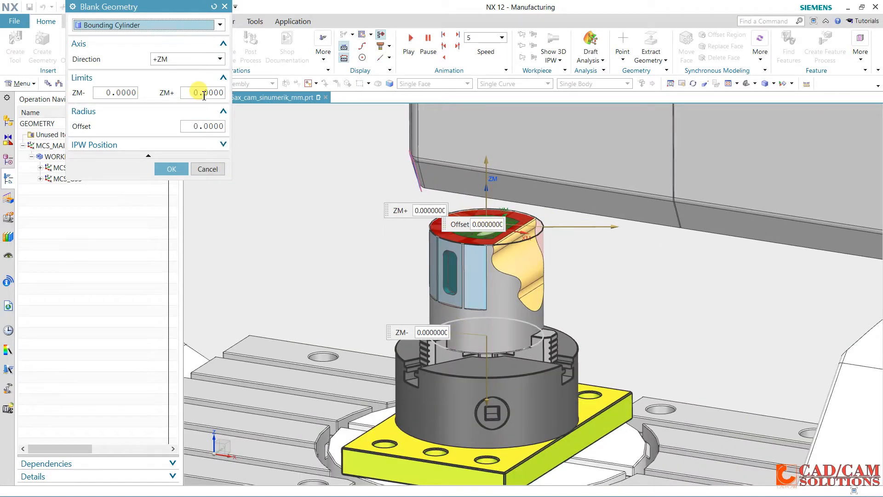
text(1)
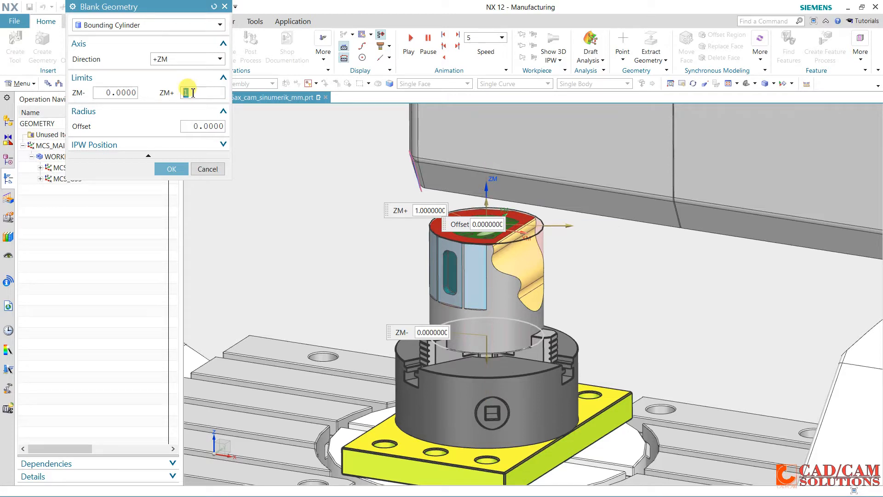
click(171, 169)
click(171, 197)
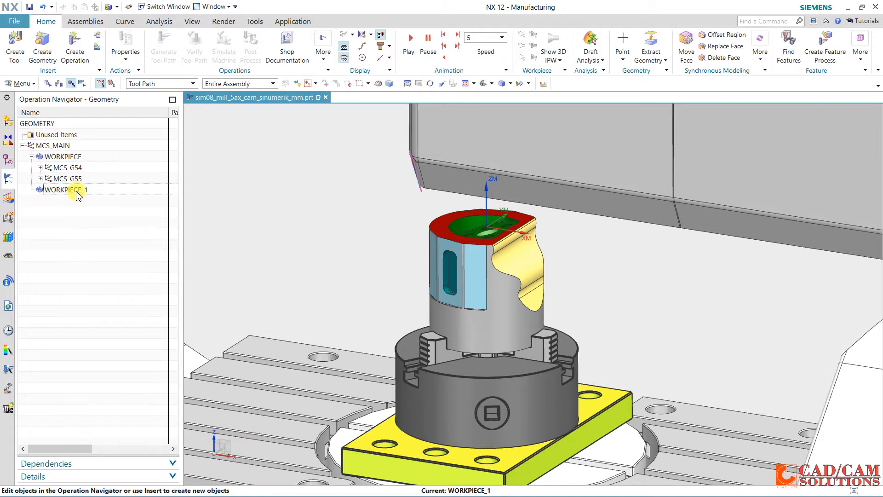
Examine the MCS_G54 and MCS_G55 coordinate systems and the geometry assigned to WORKPIECE_1
click(67, 168)
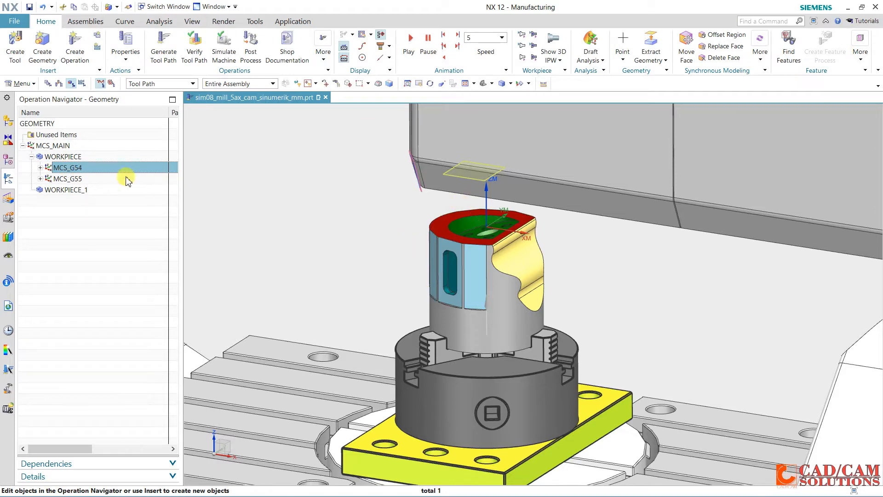
click(73, 179)
mouse_move(417, 218)
middle_down()
mouse_move(424, 226)
mouse_move(416, 228)
middle_up()
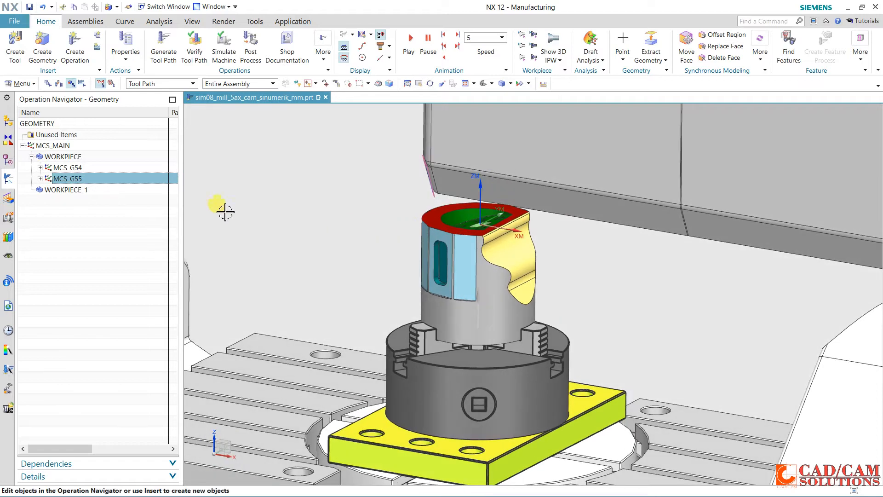
click(70, 168)
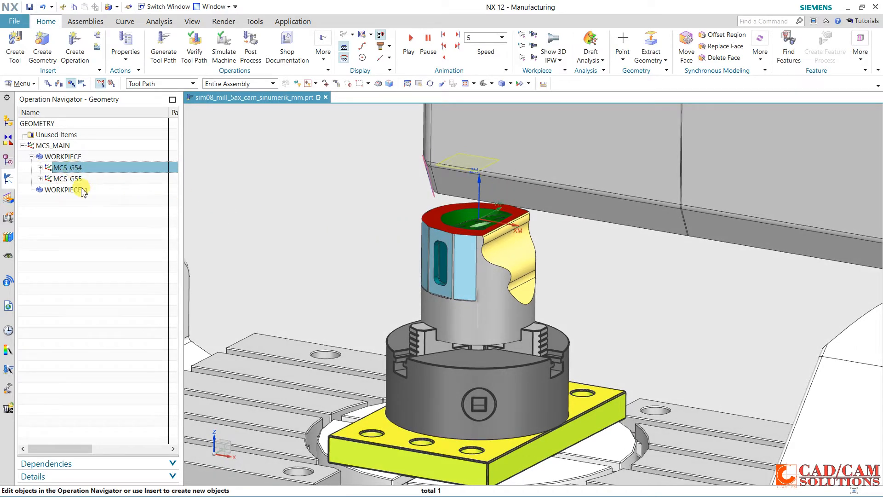
click(67, 190)
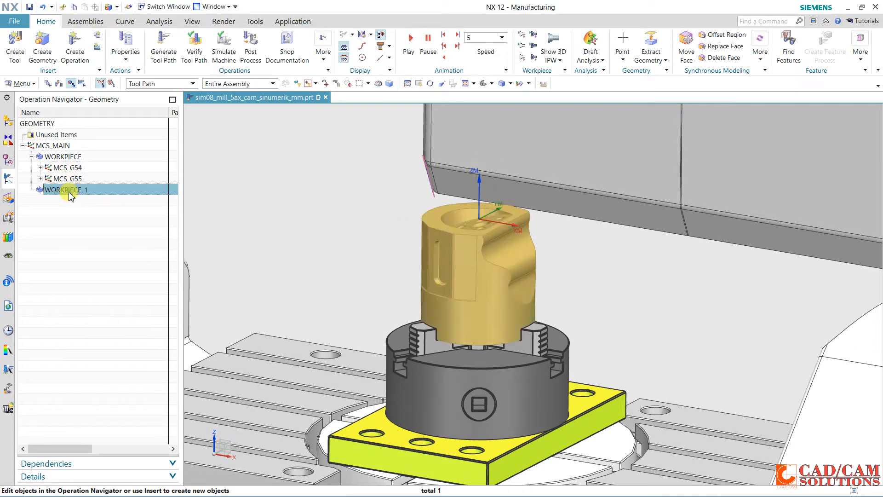
Create an MCS named G54 under WORKPIECE_1, with its origin at the centre of the part's circular top edge
click(43, 45)
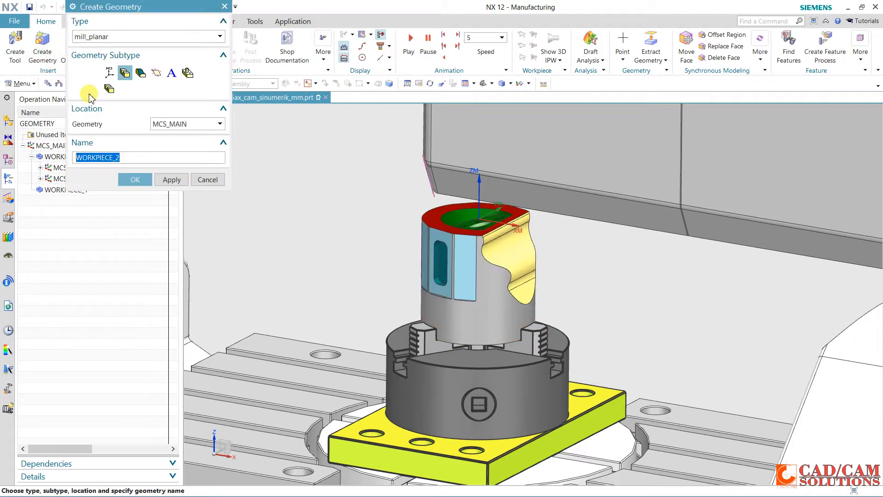
click(110, 73)
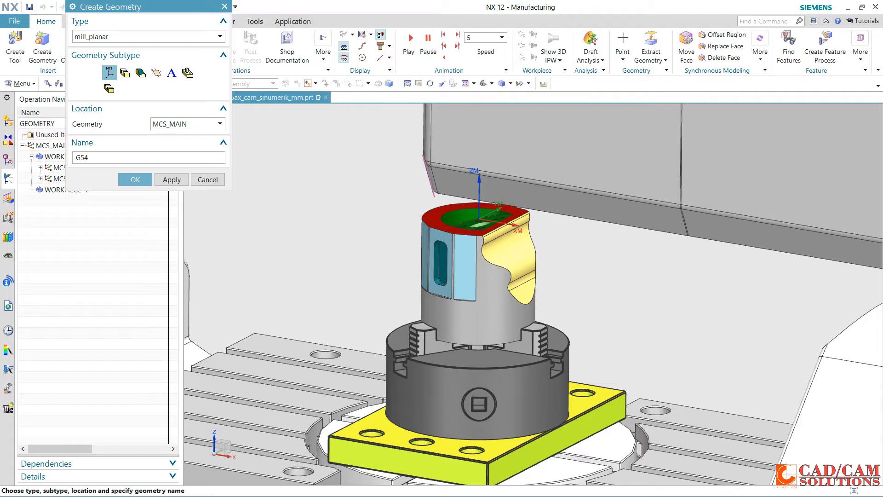
click(167, 124)
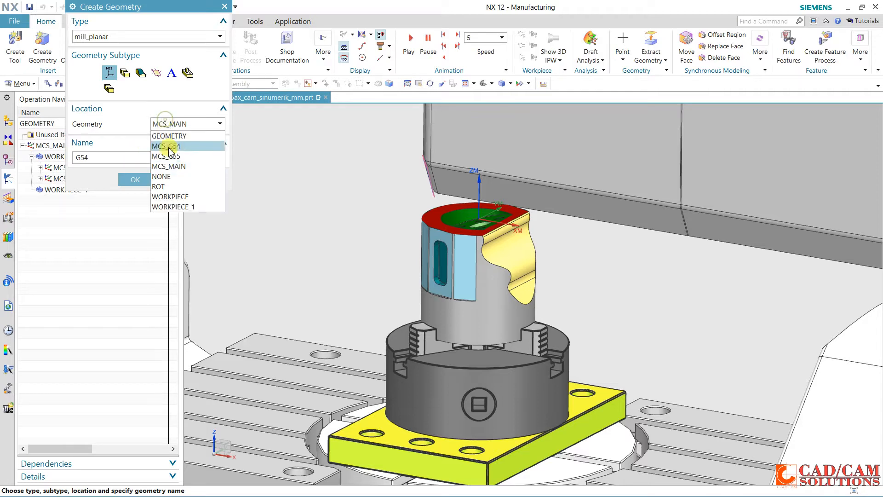
click(173, 208)
click(141, 181)
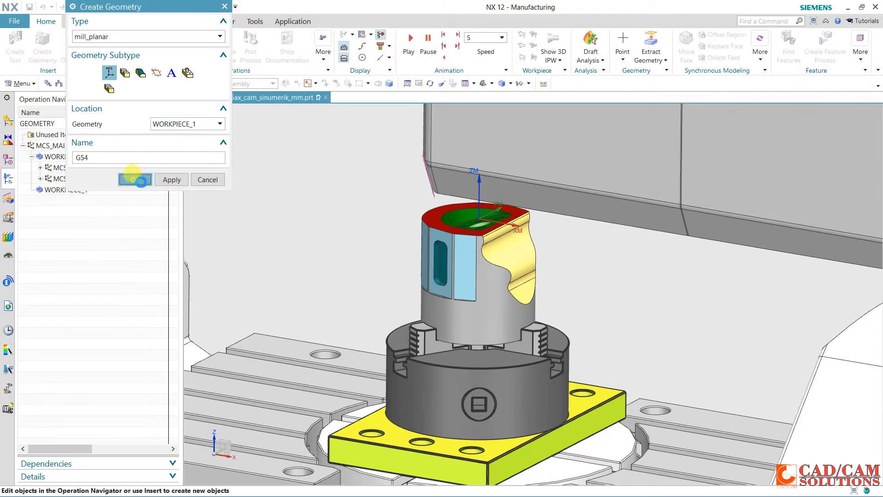
click(445, 222)
click(171, 233)
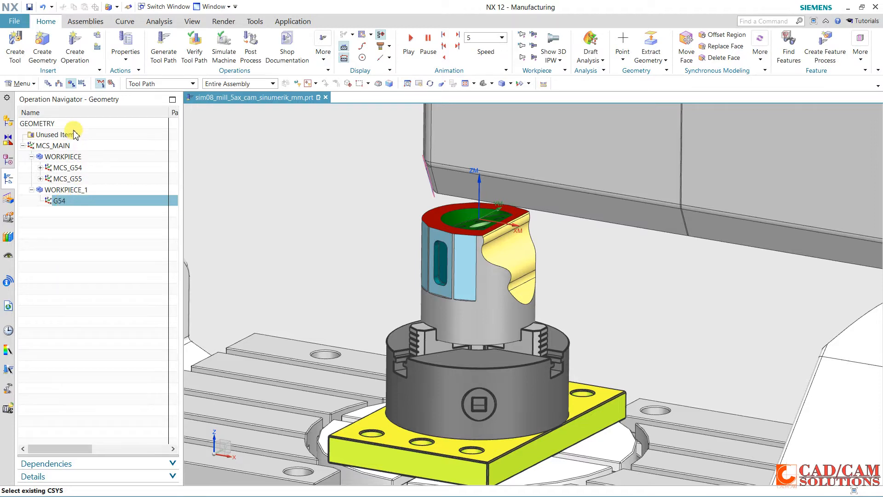
Create a Floor Wall operation in program FACES with tool UGT0202_001 (Insert Cutter 40 mm), geometry G54 and method MILL_FINISH
click(74, 59)
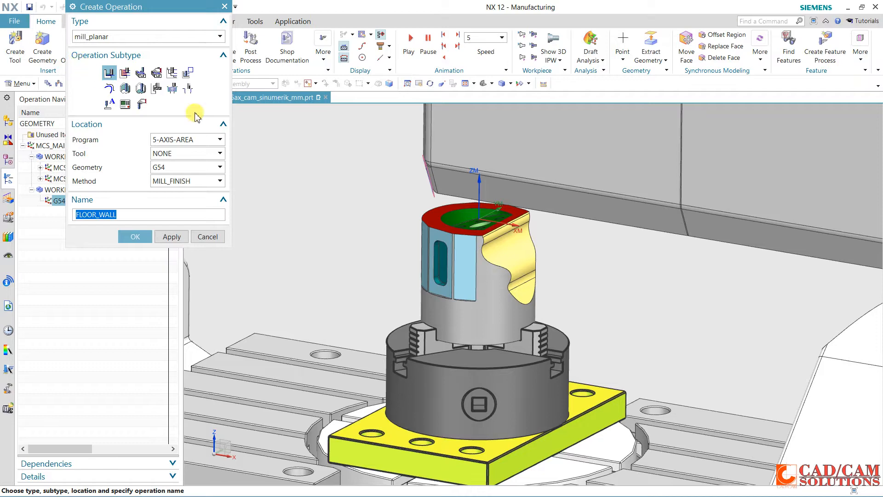
click(110, 72)
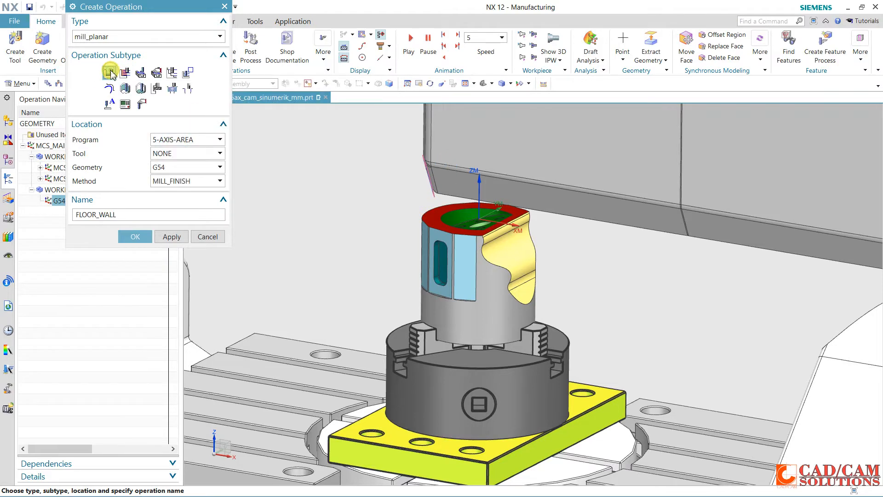
click(193, 140)
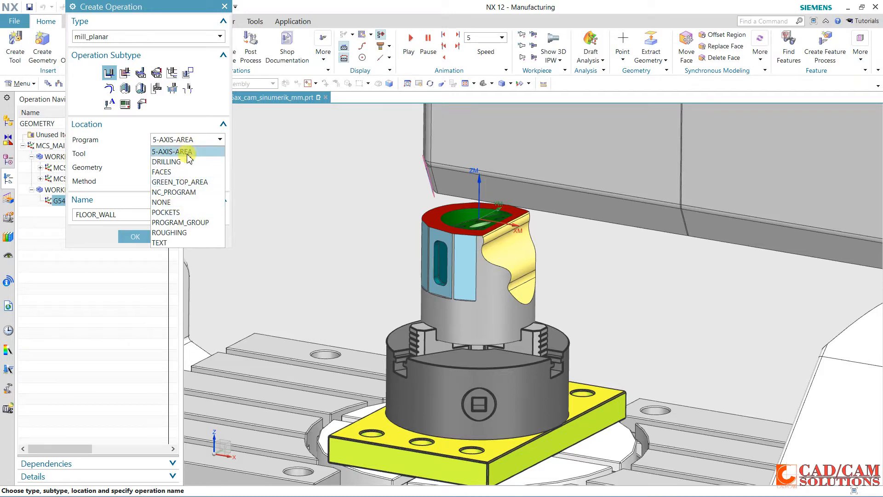
click(178, 172)
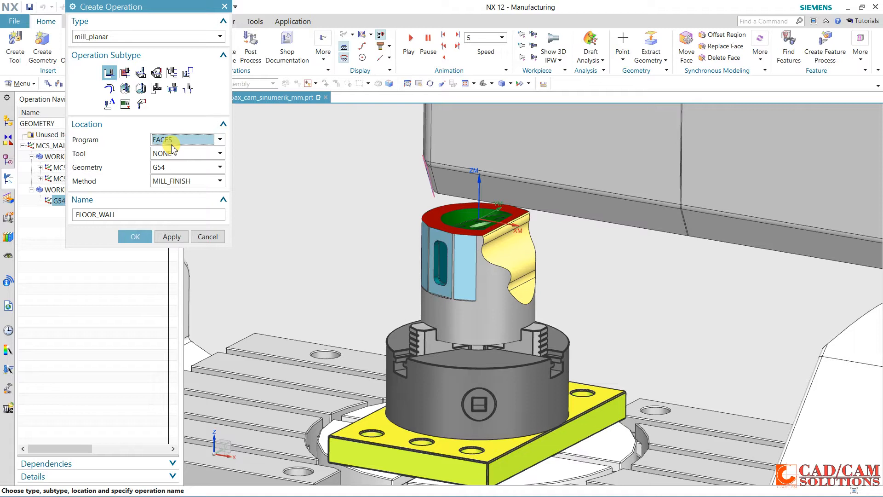
click(173, 155)
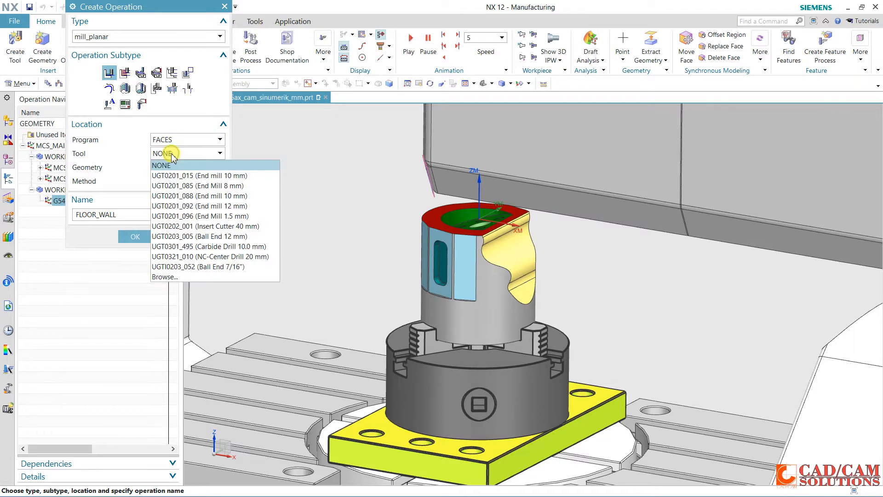
click(201, 226)
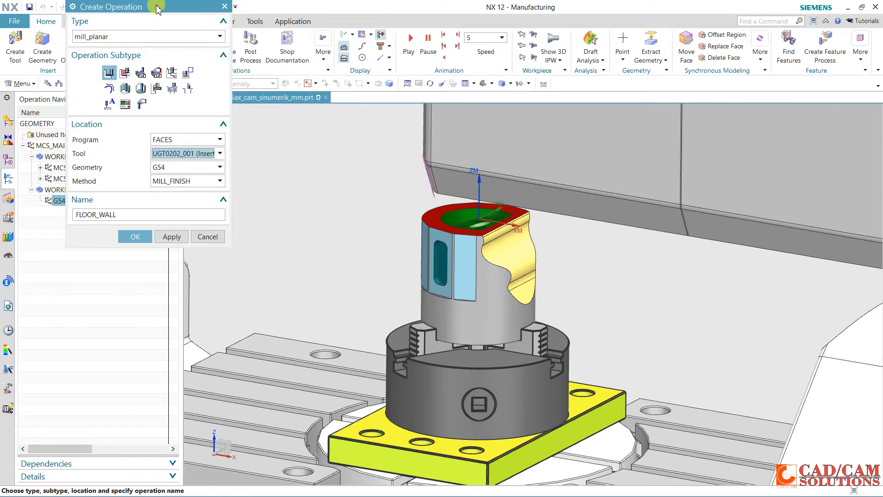
drag(157, 7, 223, 11)
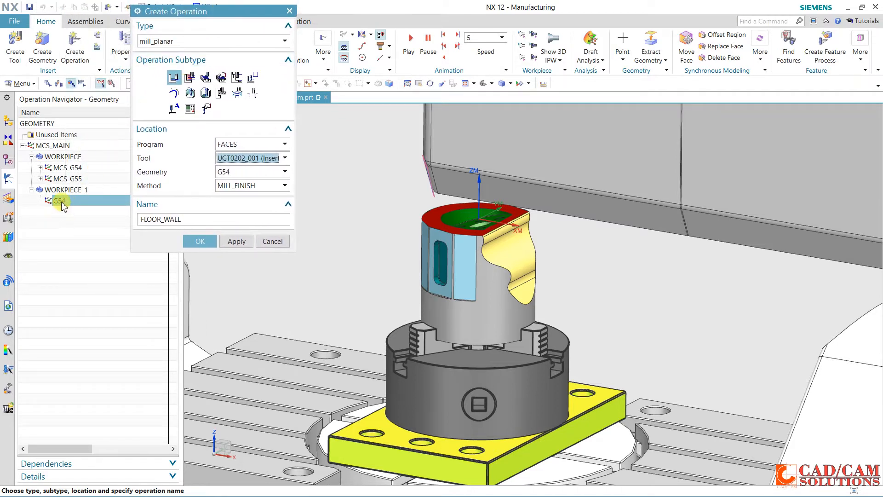
click(200, 242)
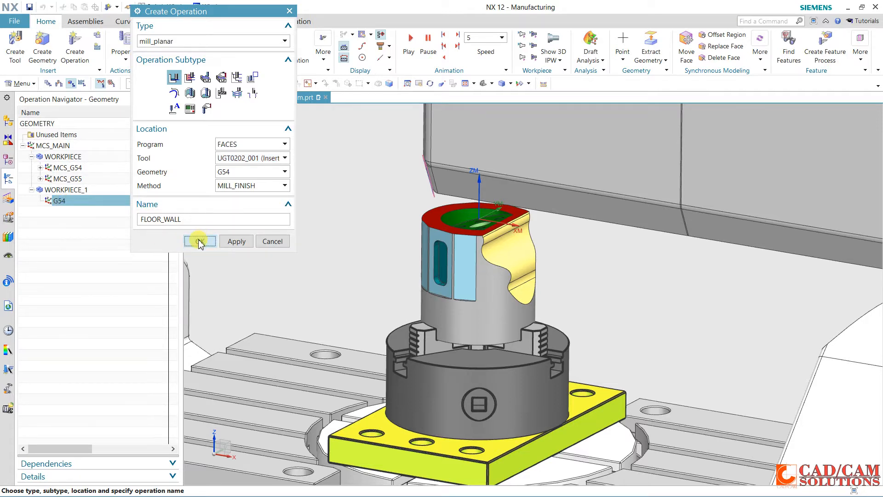
click(198, 242)
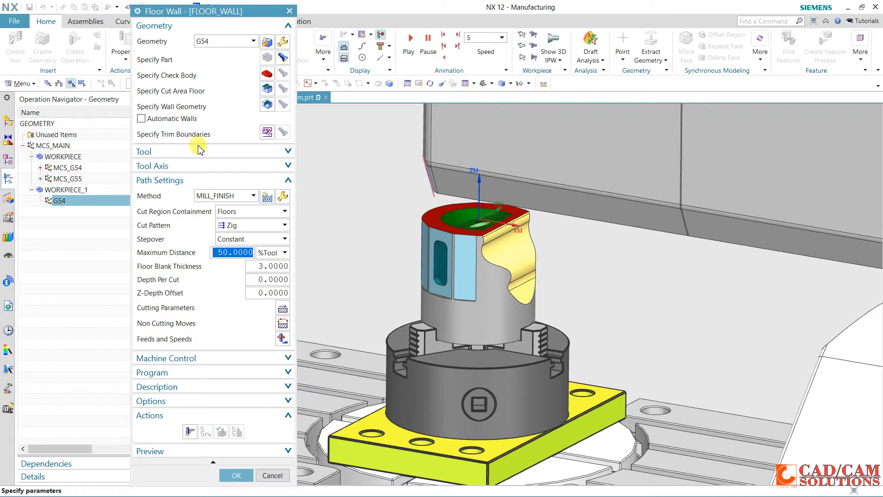
Specify the part's top ring face as the cut area and set the cut pattern to Zig Zag
click(266, 90)
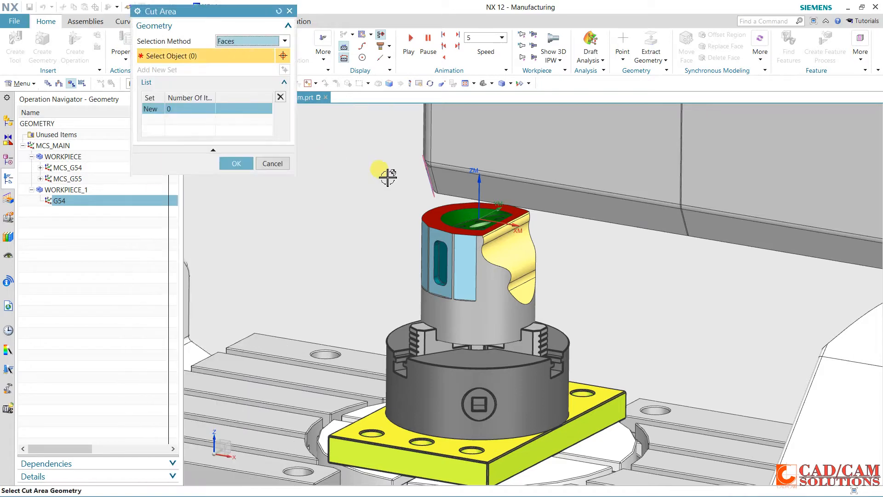
click(416, 213)
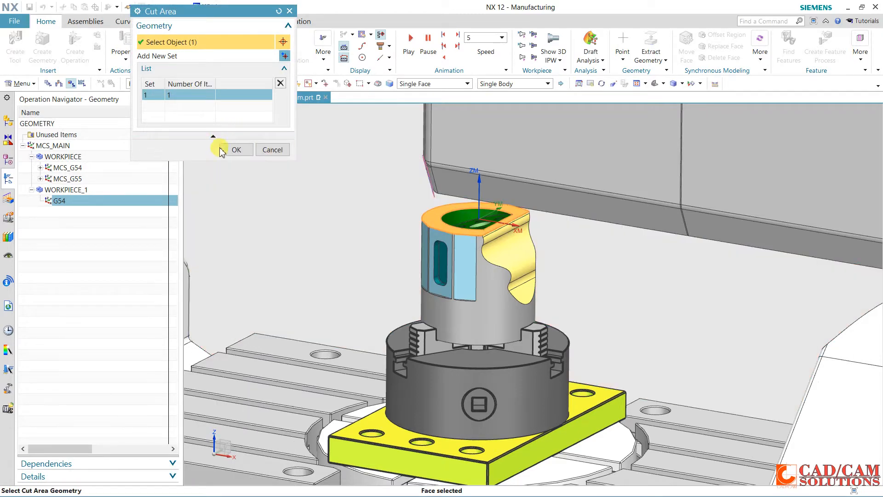
click(236, 149)
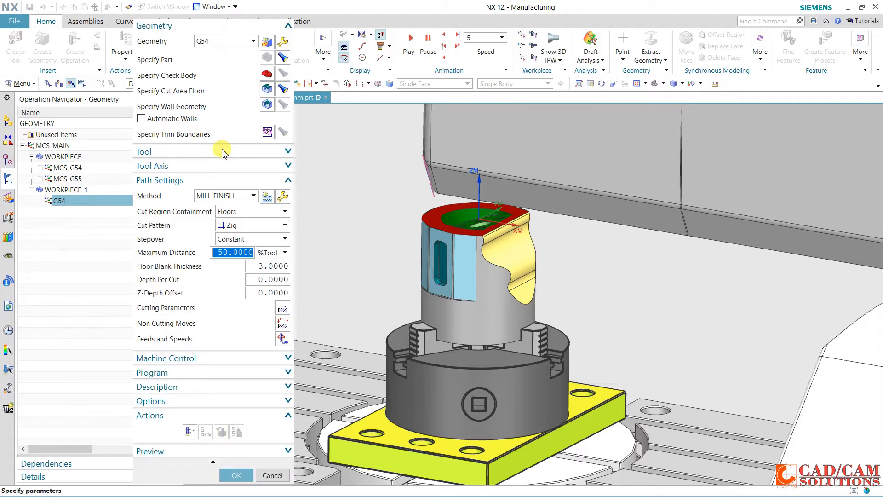
click(240, 227)
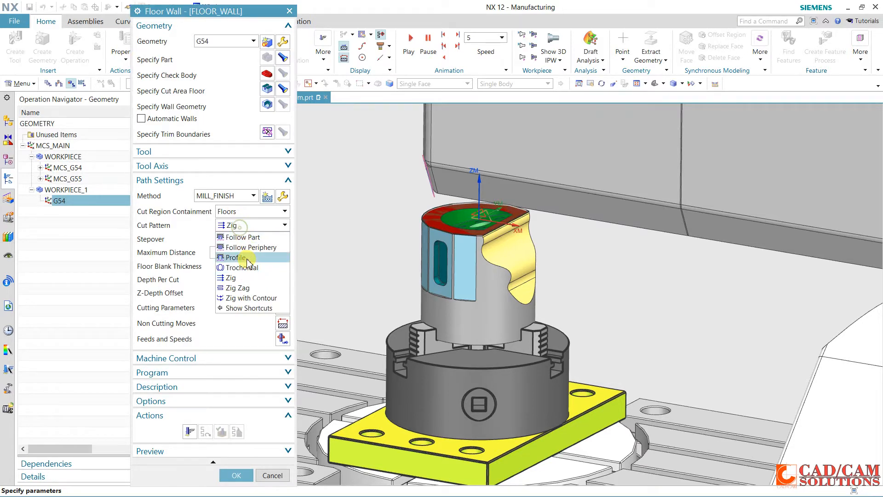
click(257, 289)
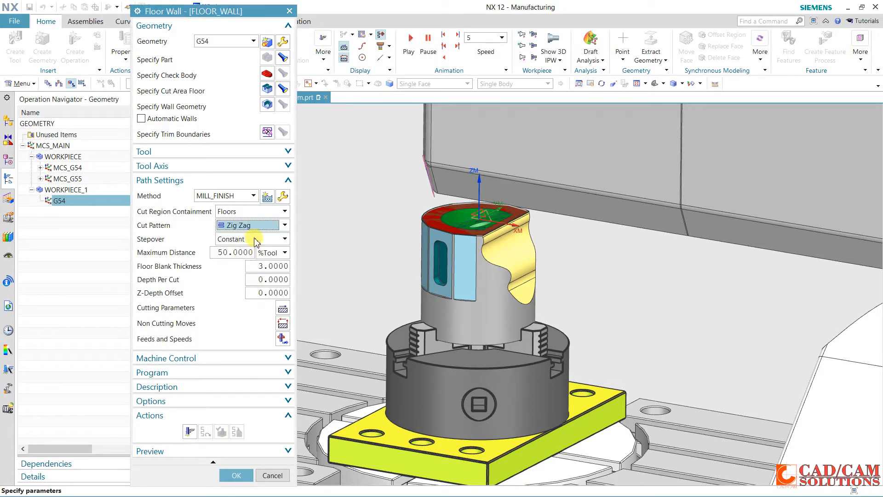
Set the floor blank thickness to 1 and generate the Floor Wall tool path
click(272, 266)
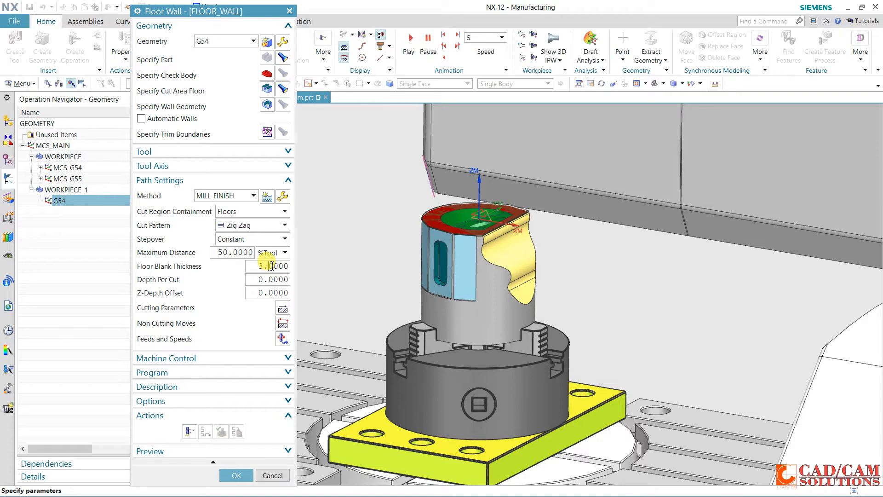
double_click(274, 262)
text(1)
double_click(273, 264)
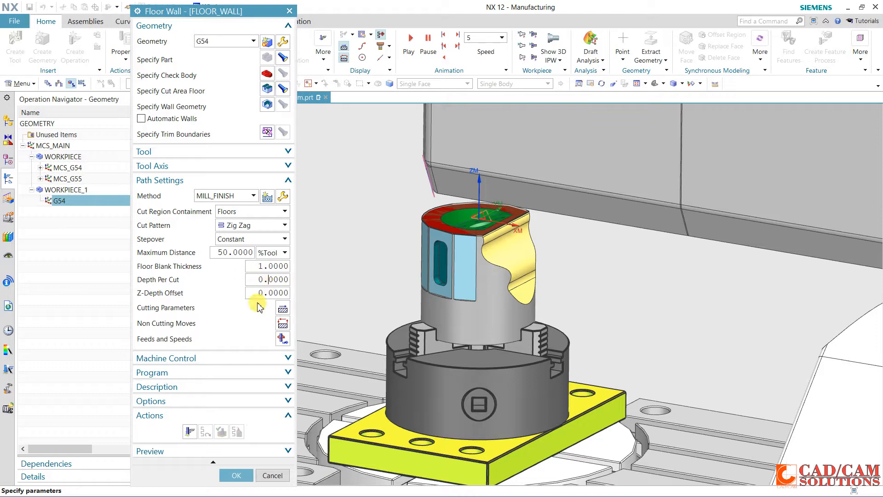
click(190, 432)
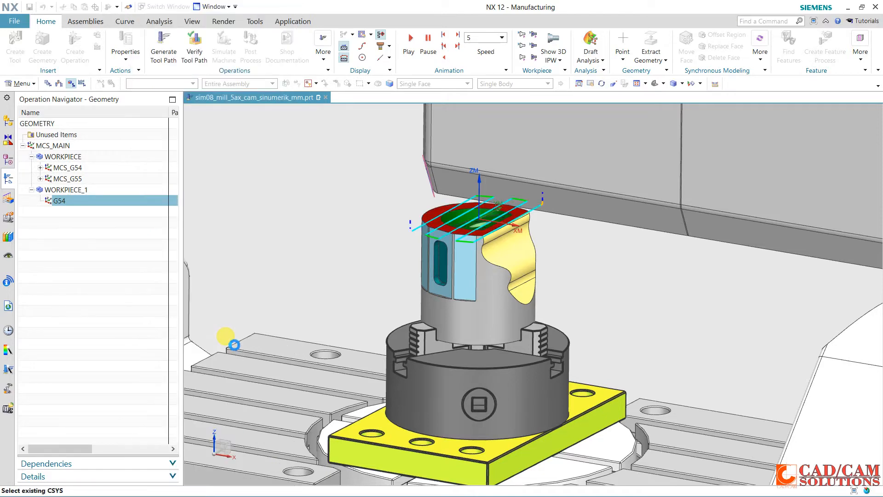
middle_drag(396, 286, 497, 266)
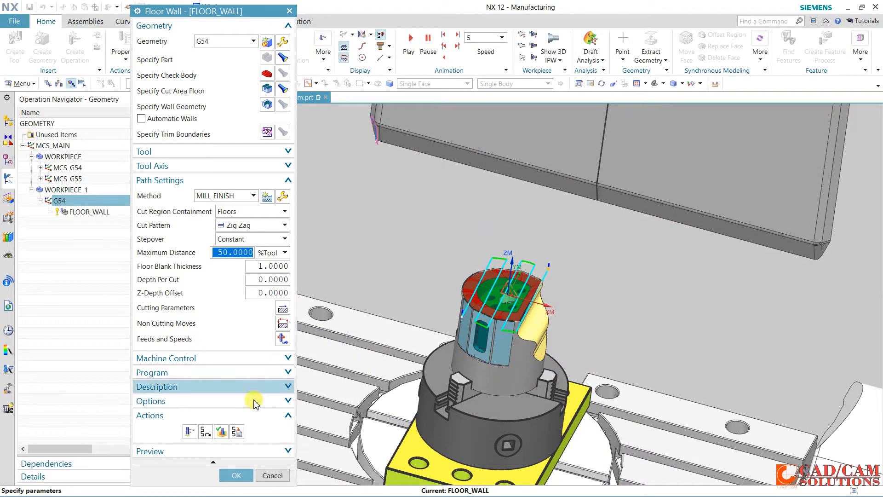
In the containment cutting parameters, compare the Simplify Shapes options Outline and Convex Hull, and set it to Minimum Box
click(283, 310)
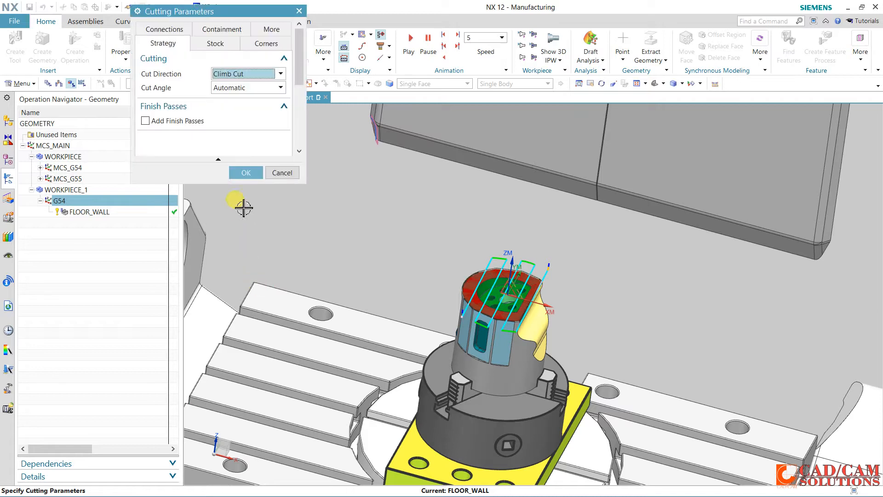
click(221, 29)
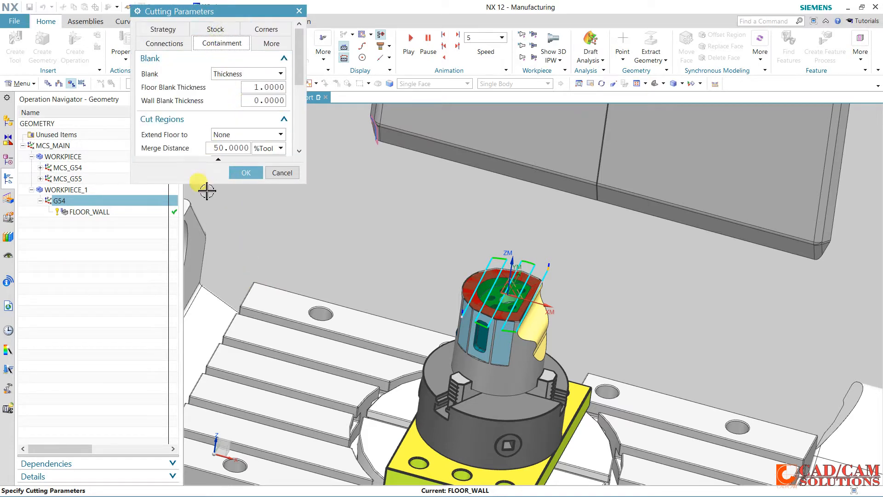
drag(208, 183, 208, 305)
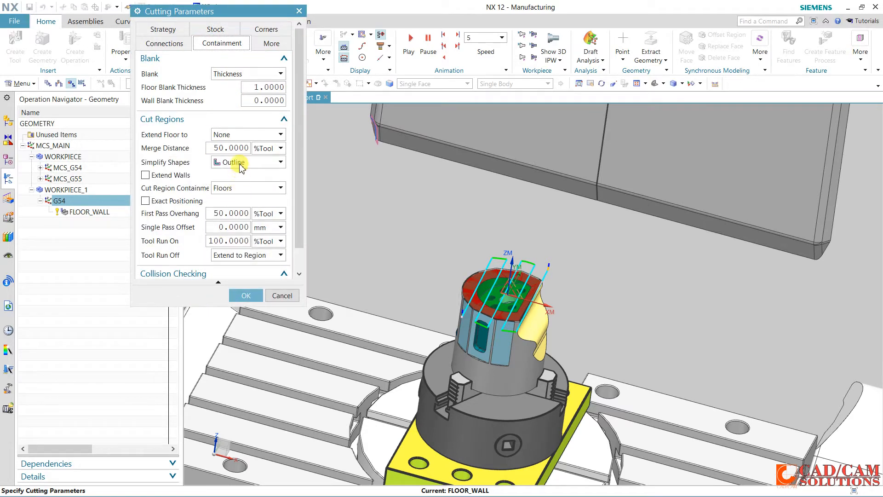
click(239, 164)
click(229, 194)
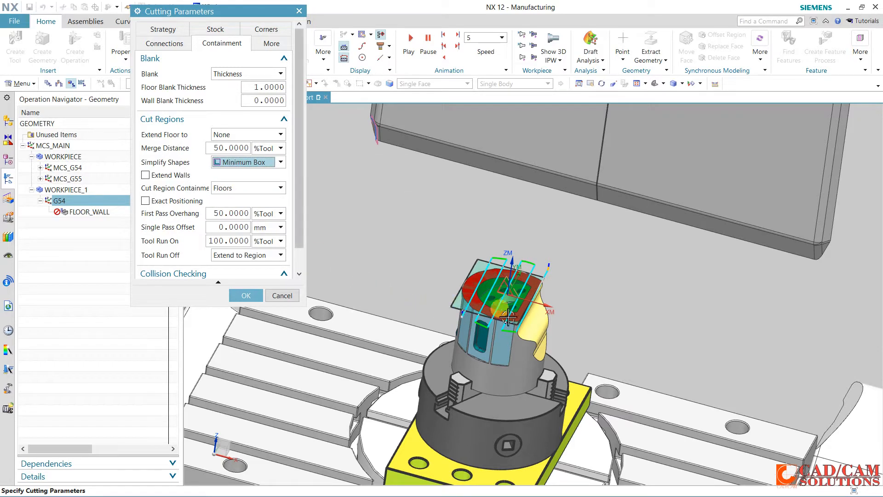
click(233, 167)
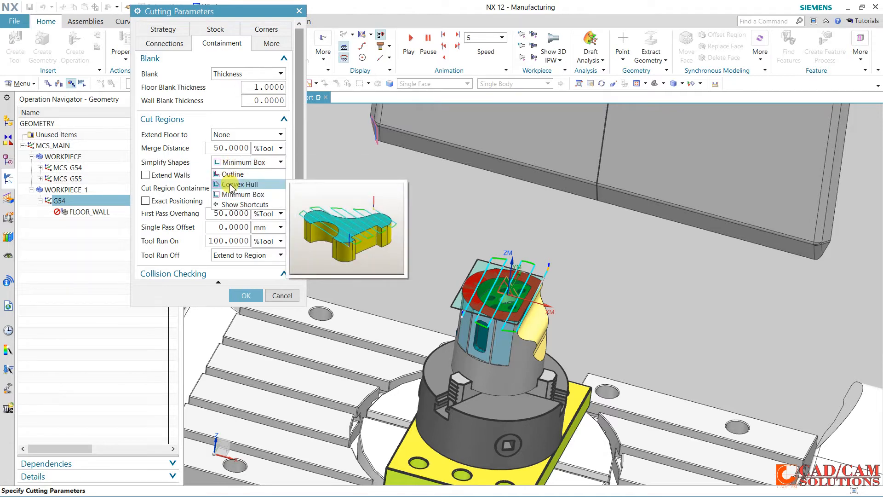
click(232, 174)
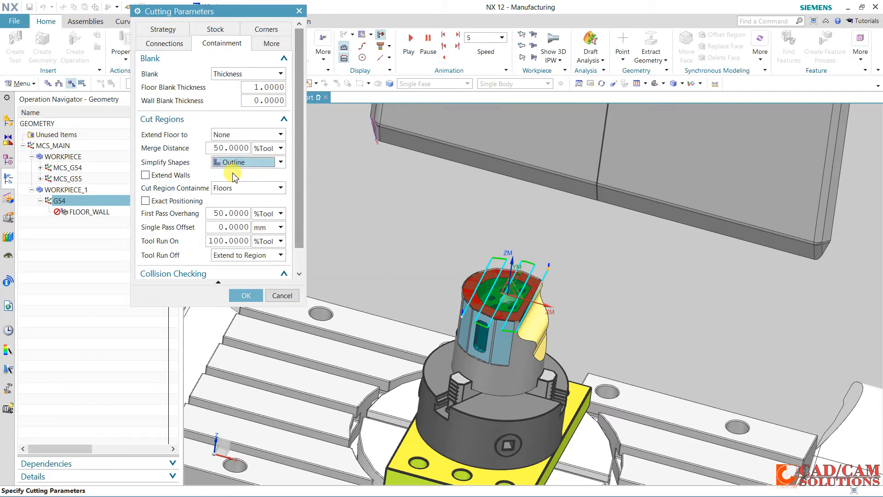
click(238, 165)
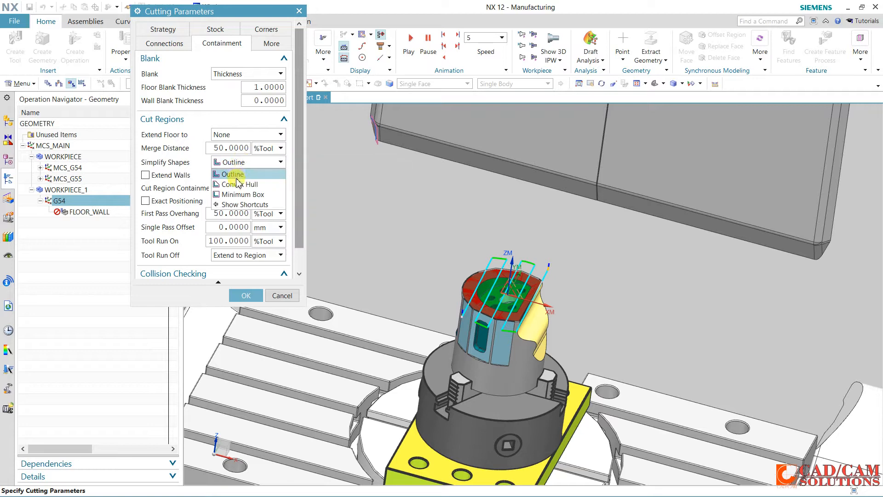
click(238, 186)
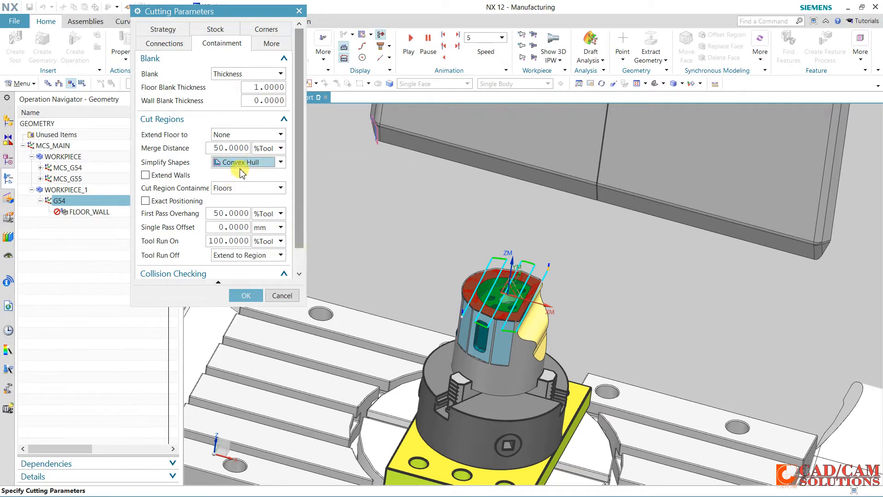
click(238, 163)
click(238, 195)
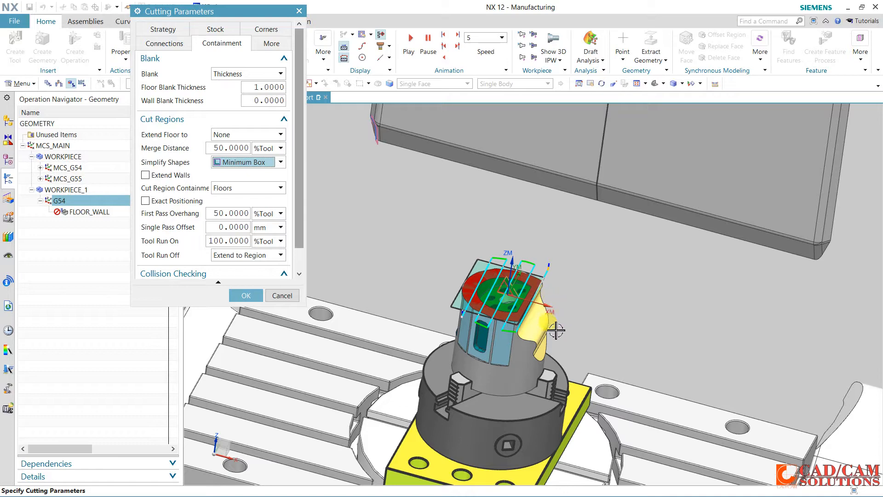
click(252, 293)
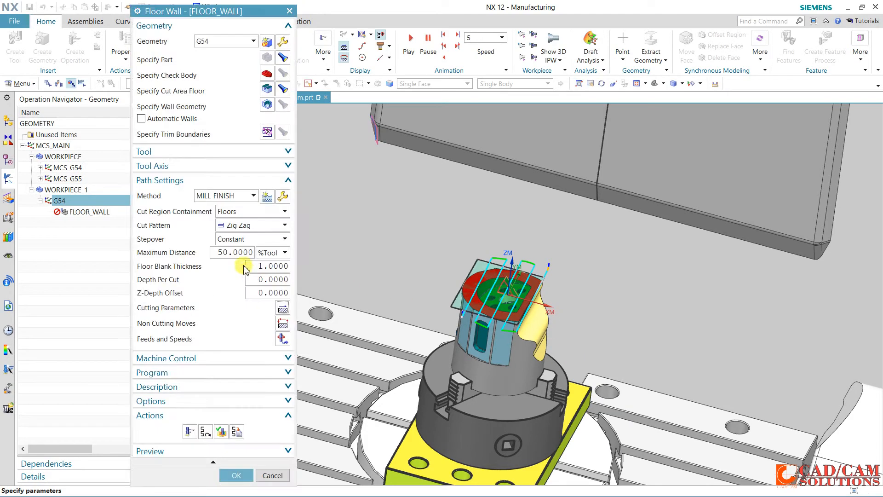
Simulate the Floor Wall tool path as a replay and as 3D dynamic material removal at animation speed 8
click(220, 432)
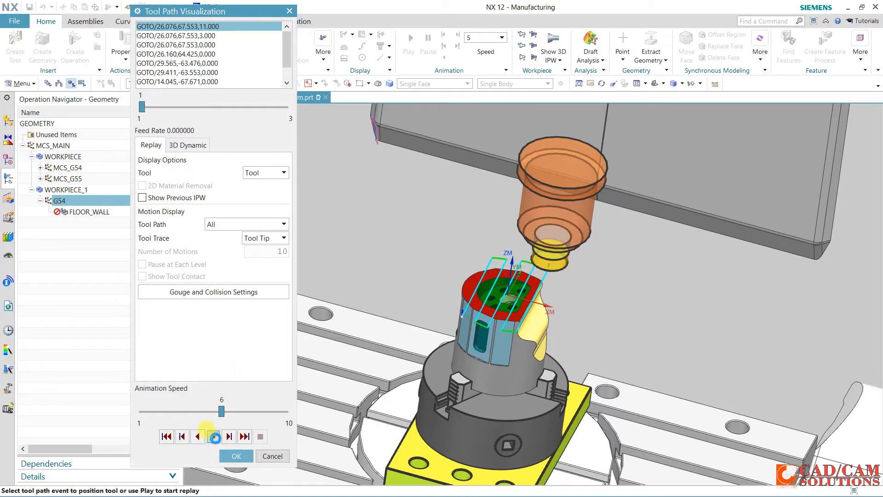
click(214, 436)
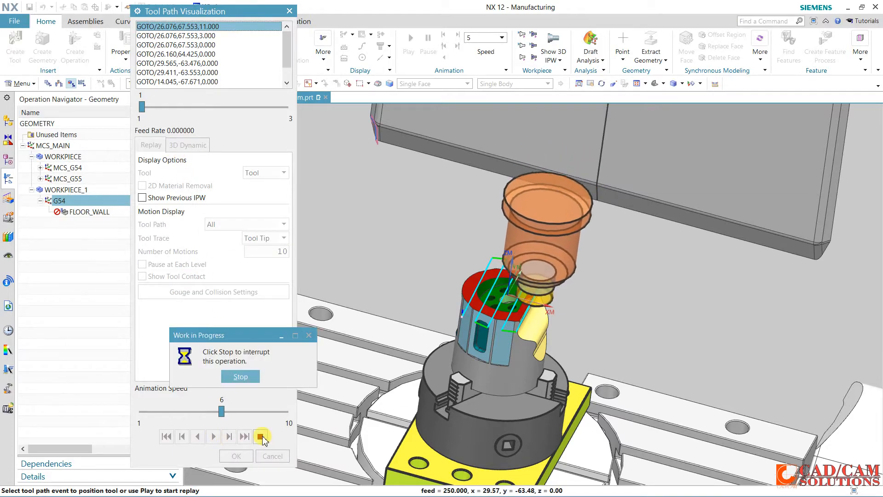
click(253, 375)
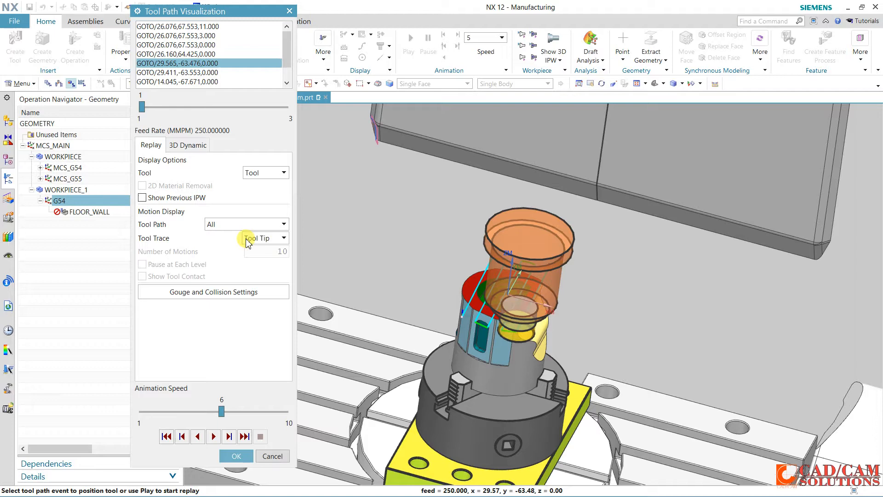
click(188, 144)
click(254, 411)
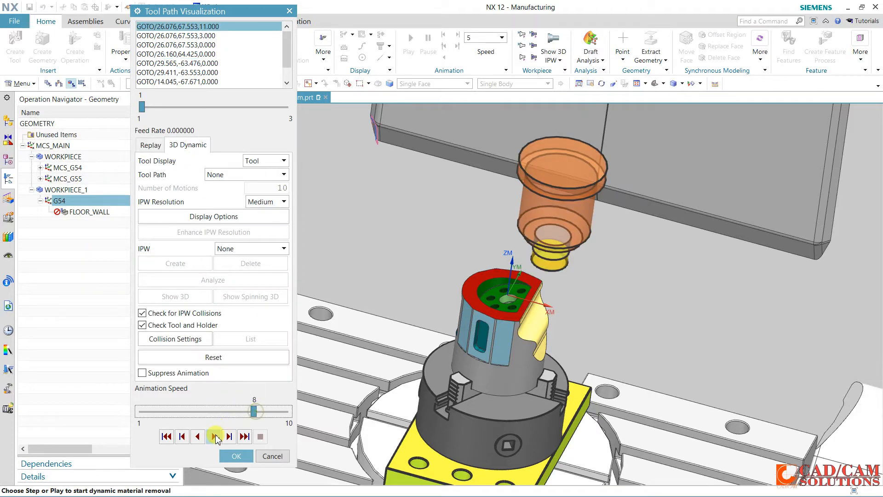
click(215, 437)
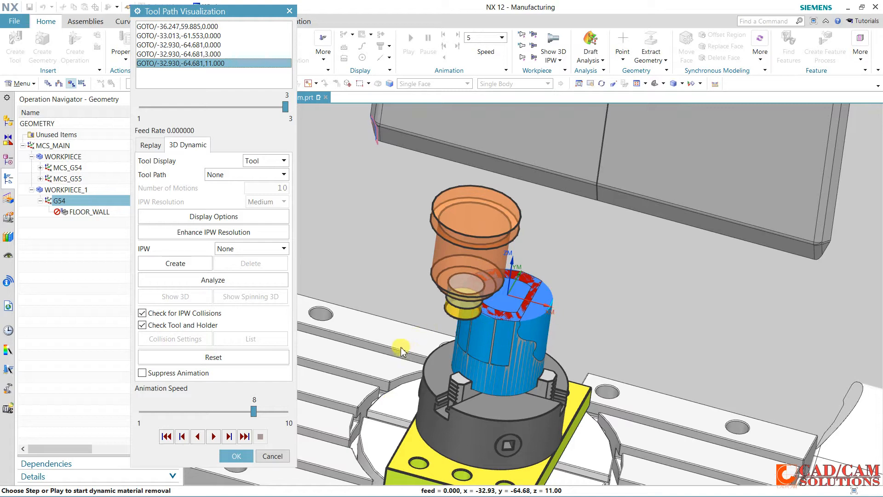
click(236, 456)
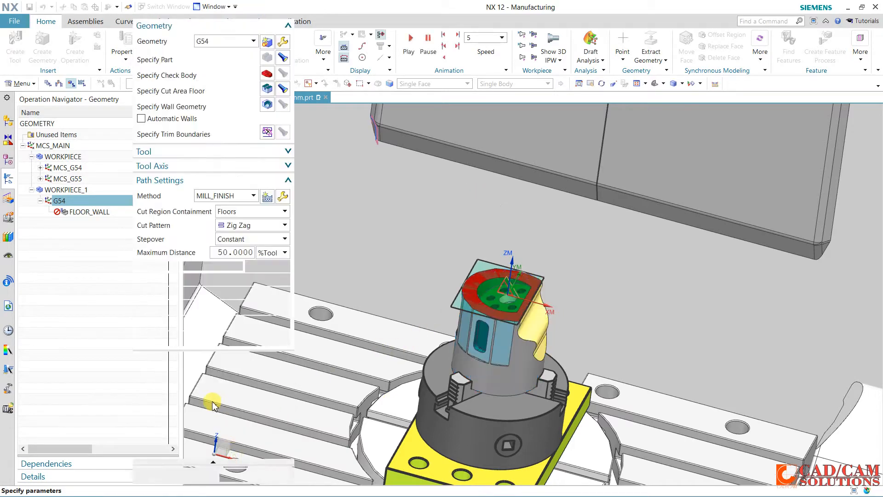
Regenerate the Floor Wall tool path with the Minimum Box setting and accept the operation
click(190, 431)
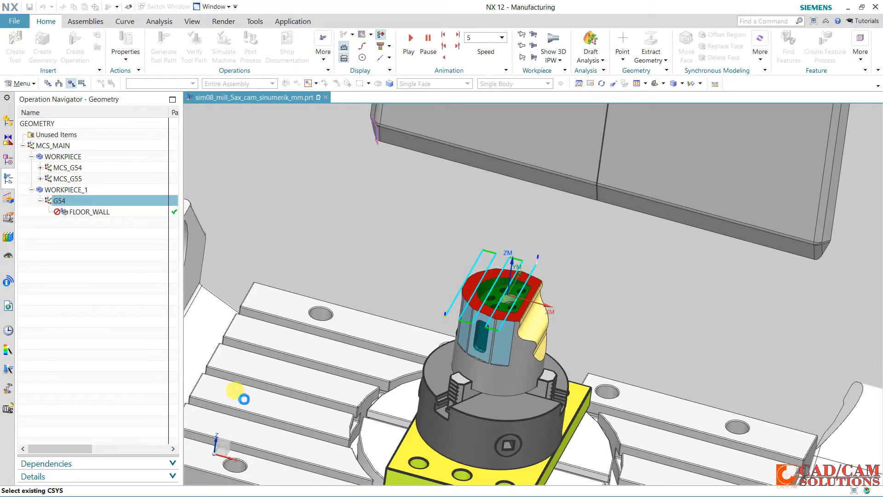
click(236, 475)
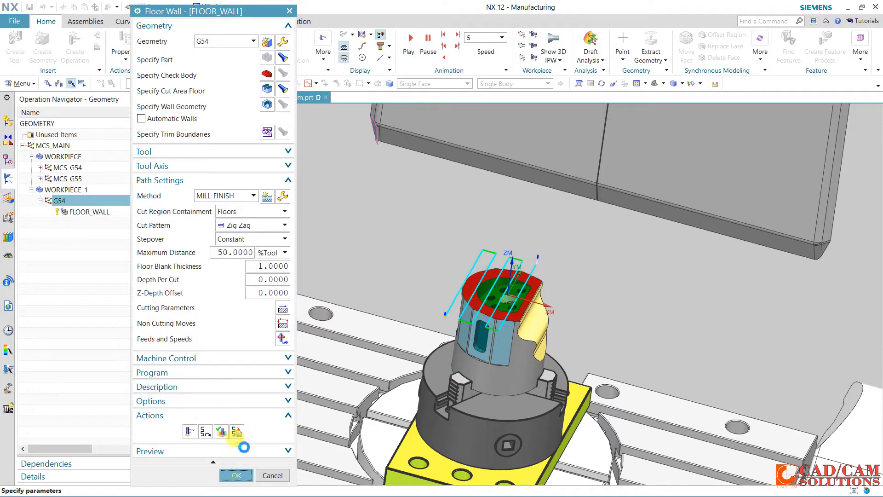
scroll(333, 299, down, 3)
middle_drag(322, 290, 359, 296)
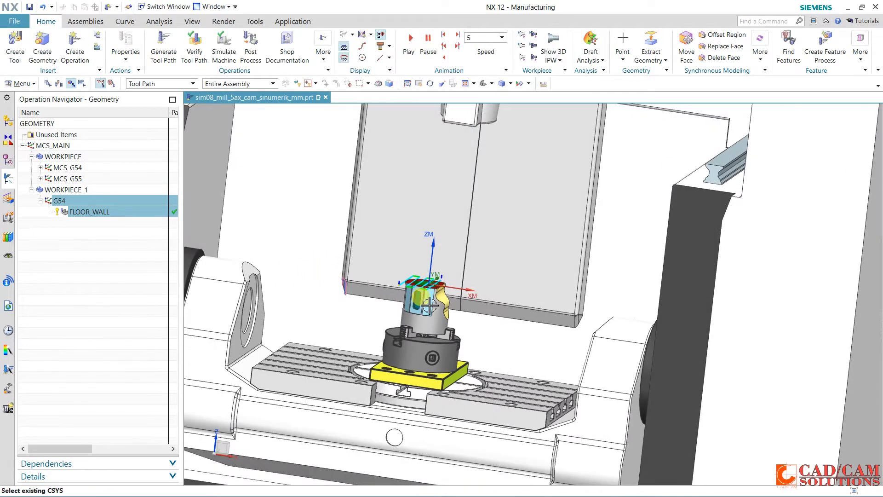
click(89, 237)
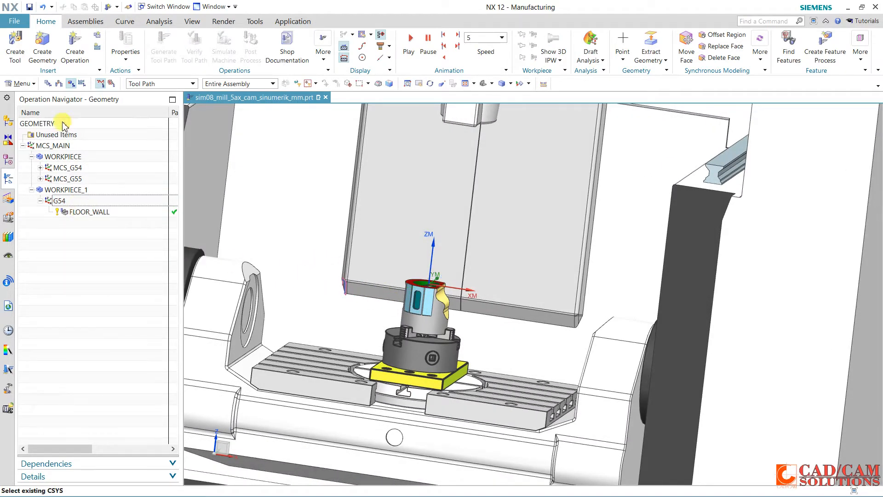
Create a second mill_planar Floor Wall operation in program FACES with tool UGT0202_001 (Insert Cutter 40 mm), geometry G54 and method MILL_FINISH
click(15, 46)
click(260, 230)
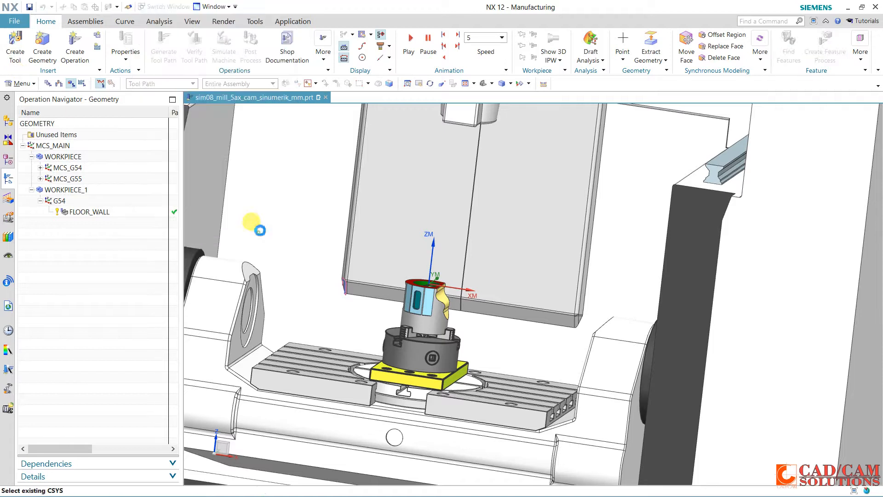
click(73, 59)
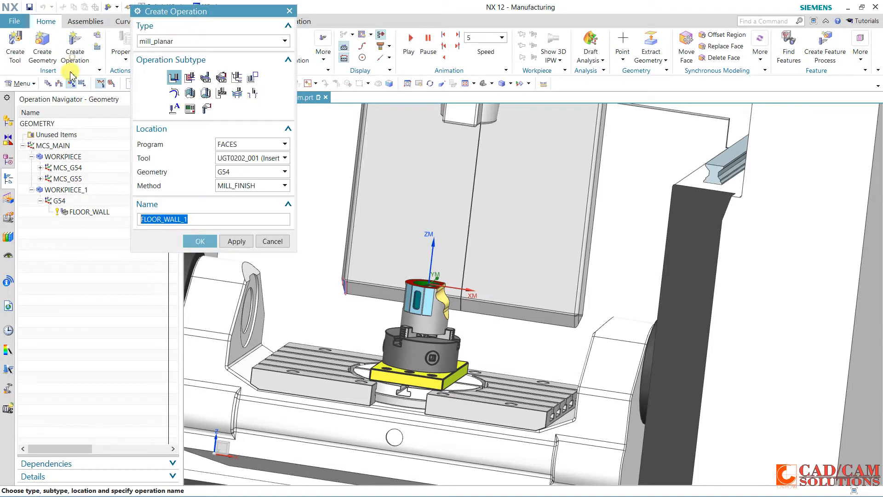
click(175, 79)
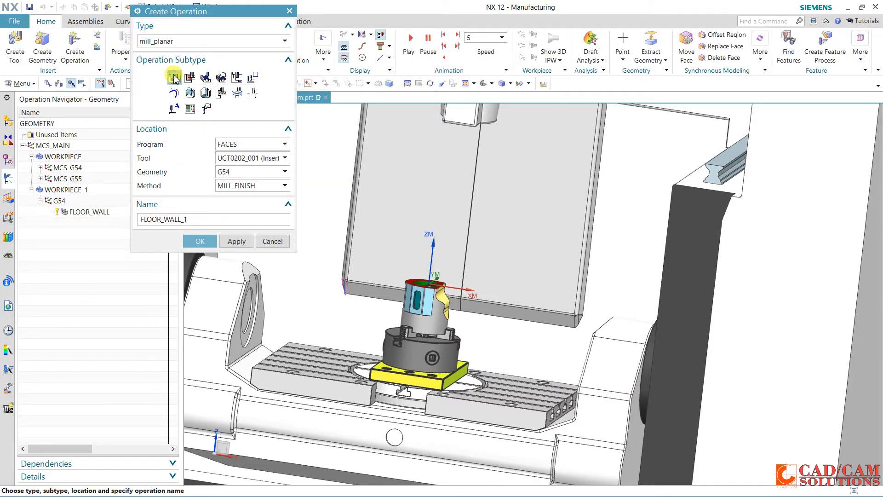
click(247, 158)
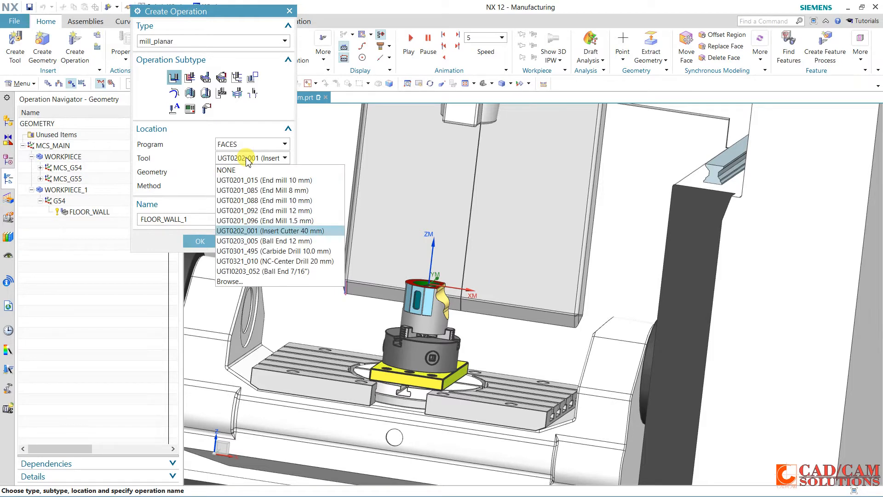
click(302, 232)
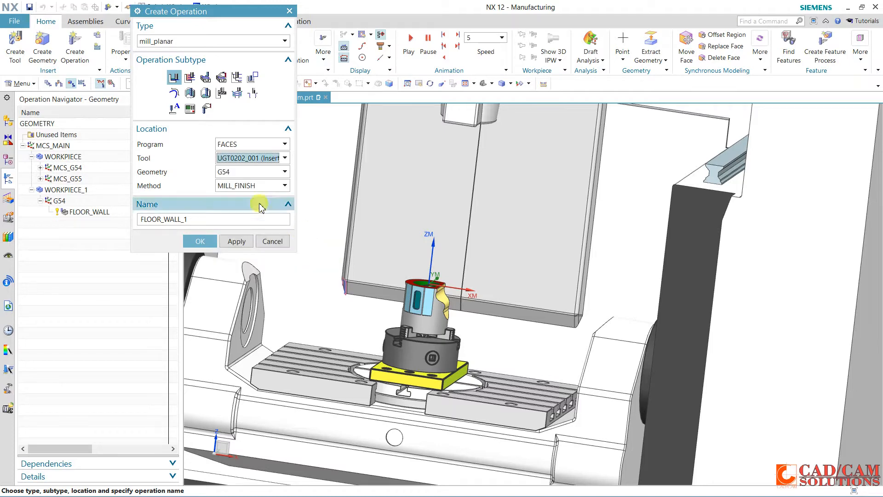
click(200, 241)
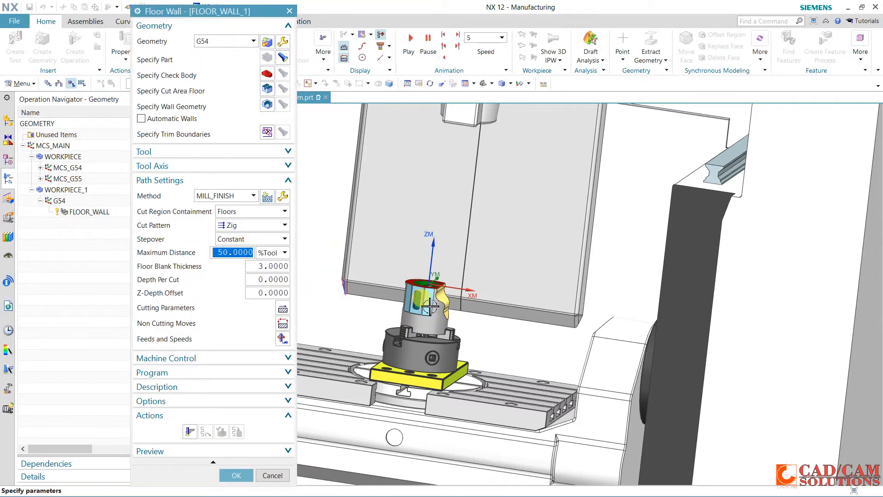
Specify the flat light-blue side face beside the slotted face as the operation's cut area floor
scroll(430, 306, up, 3)
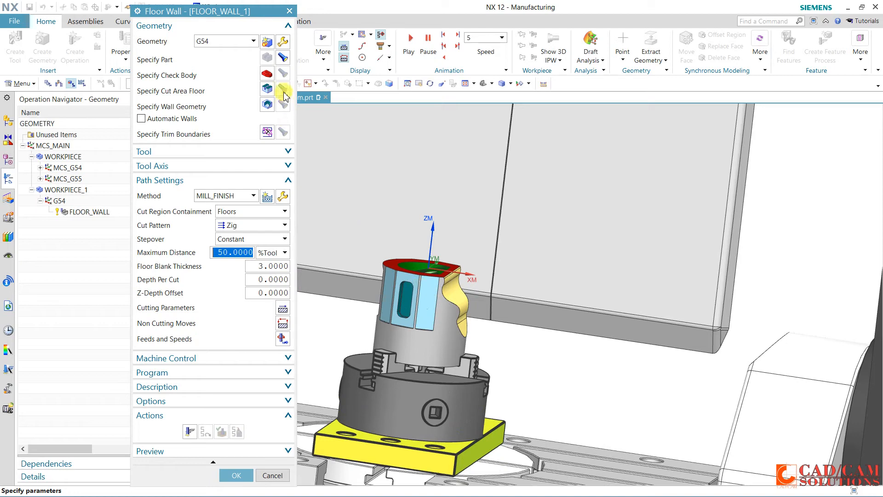
click(428, 301)
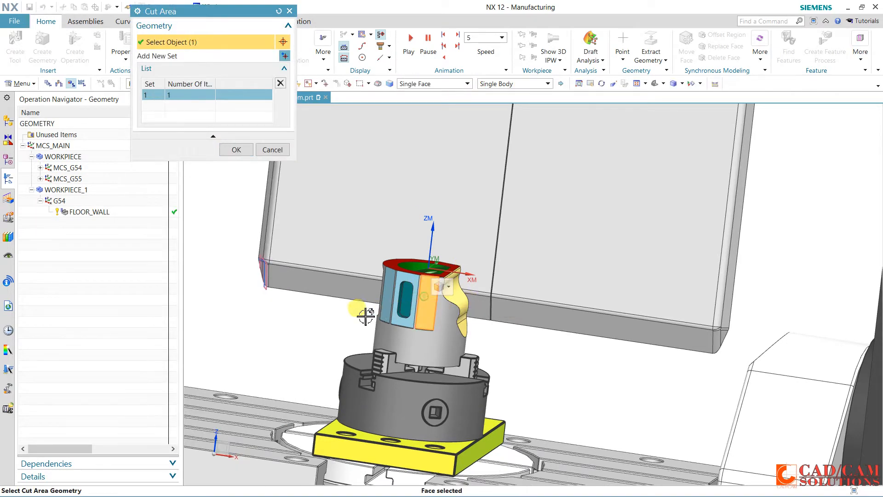
click(236, 150)
middle_click(207, 177)
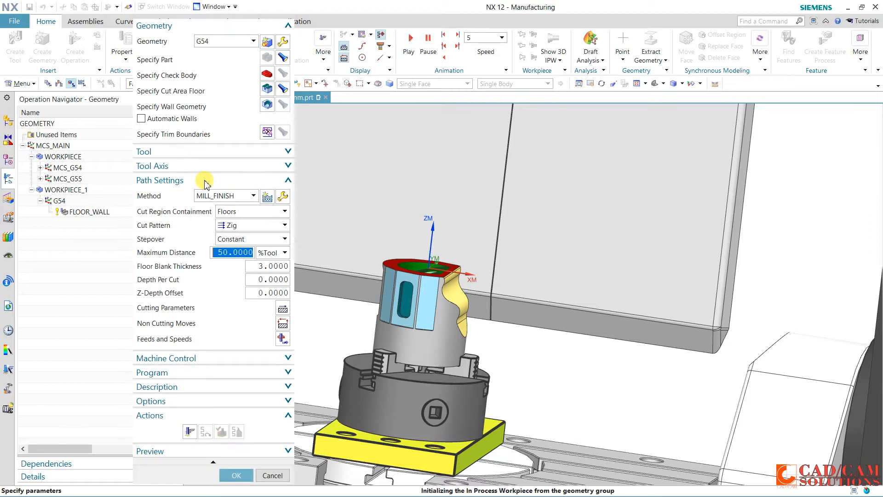
Show the tool axis settings and generate the Floor Wall tool path for the selected side face
click(206, 166)
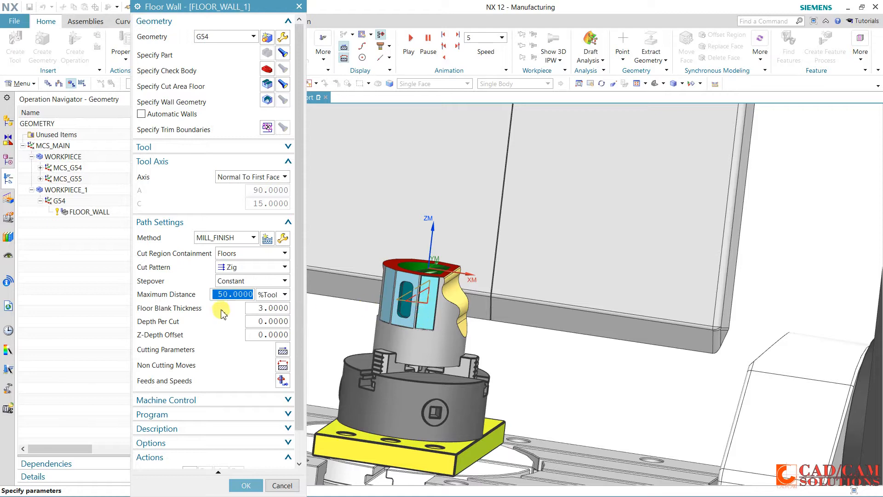
scroll(201, 308, down, 2)
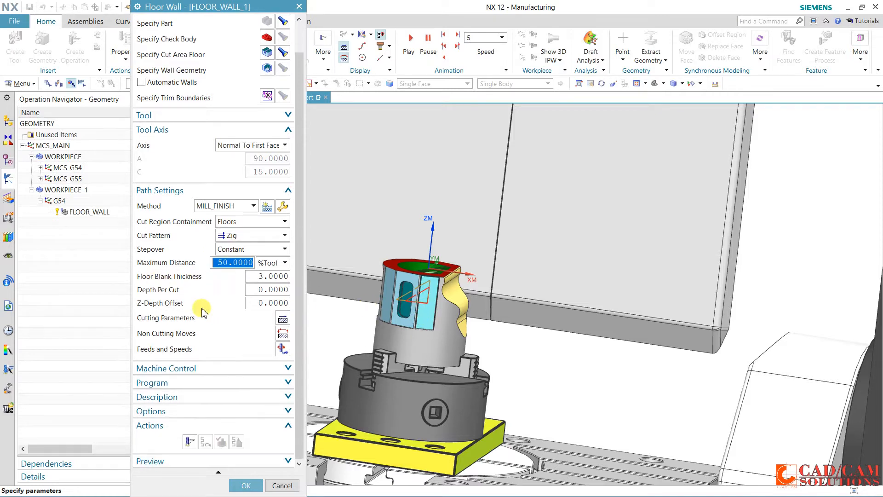
click(190, 442)
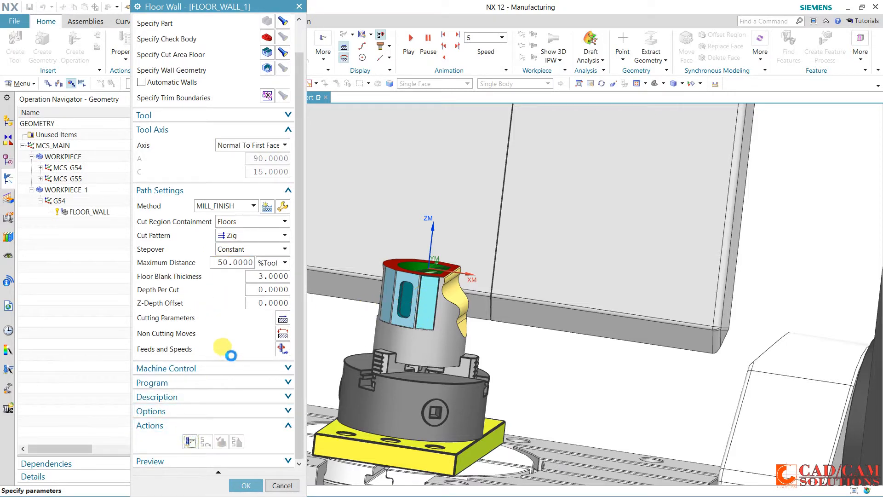
scroll(416, 336, down, 2)
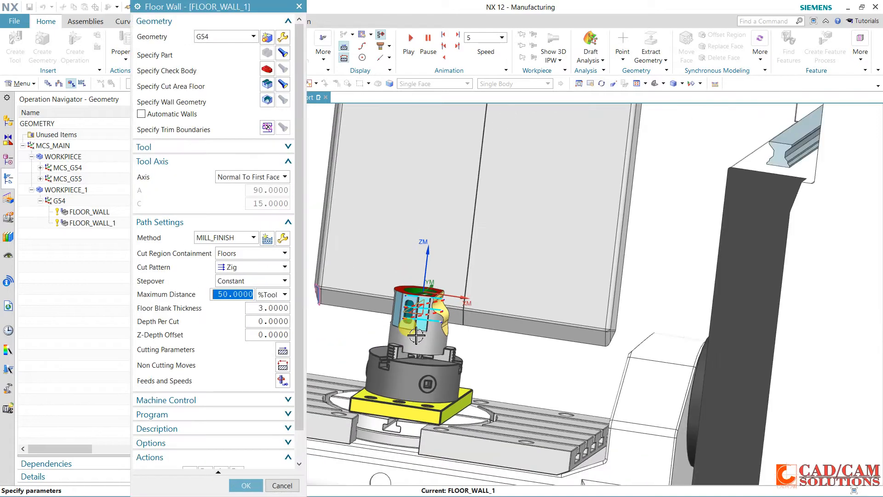
Verify the side-face tool path with 3D dynamic material removal and accept the FLOOR_WALL_1 operation
middle_drag(416, 335, 439, 347)
scroll(239, 442, down, 2)
click(221, 441)
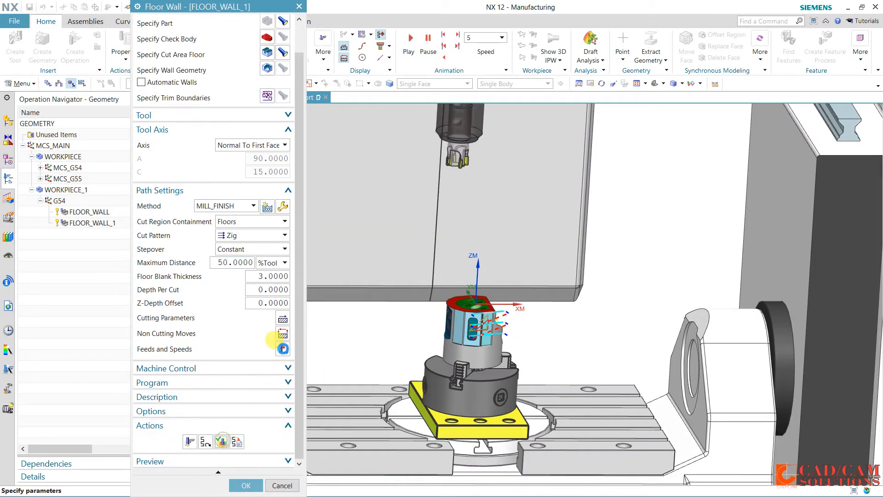
middle_drag(404, 355, 446, 358)
click(213, 432)
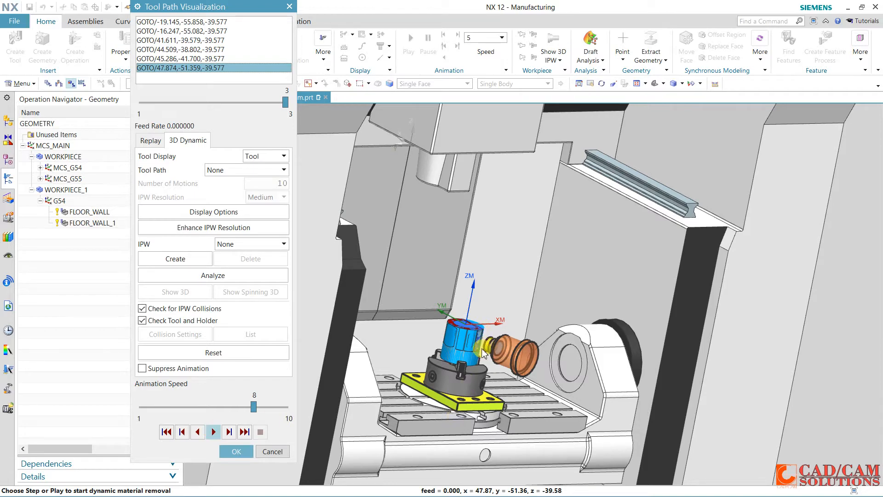
scroll(483, 345, up, 4)
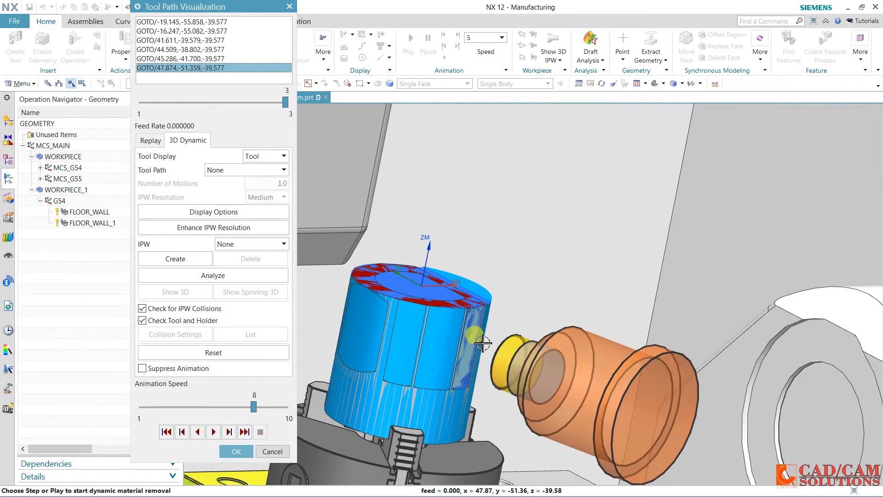
click(238, 451)
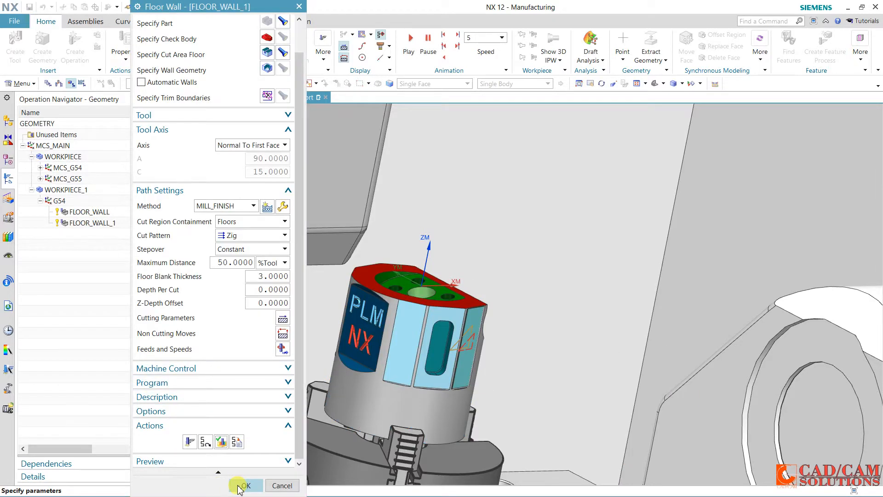
click(244, 485)
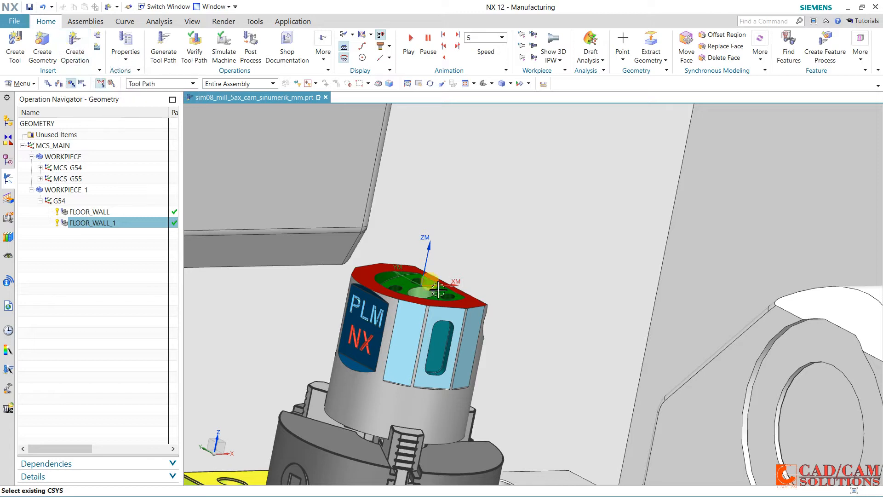
Copy the FLOOR_WALL_1 operation and paste it inside the G54 geometry group
right_click(118, 230)
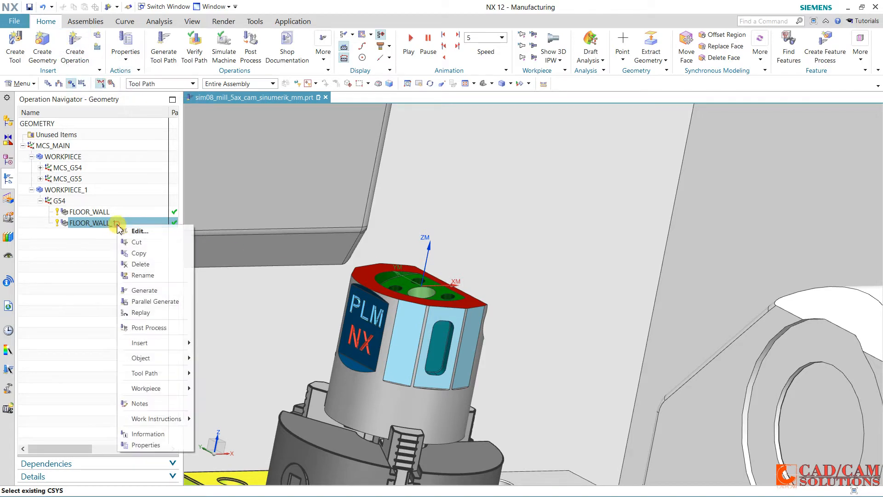
click(136, 254)
right_click(60, 201)
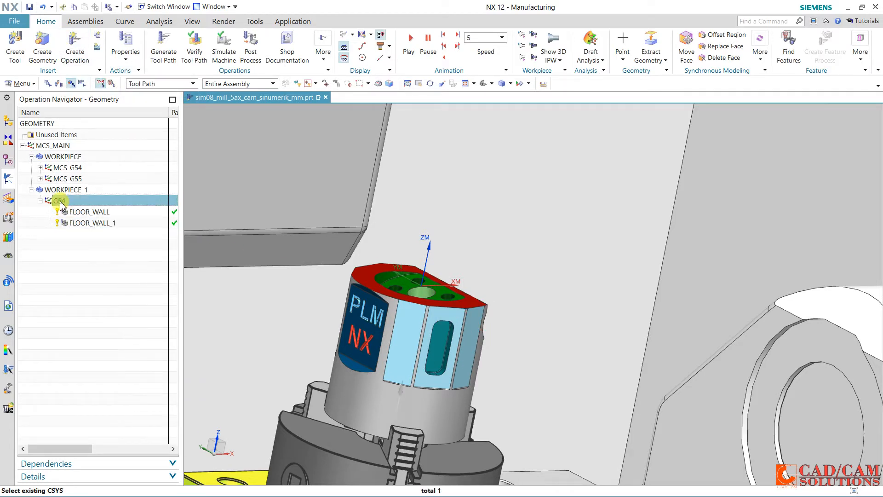
click(93, 253)
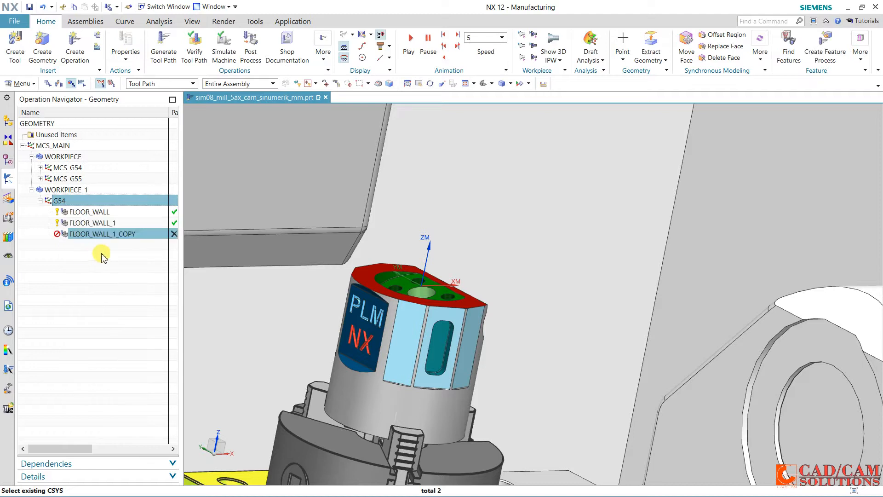
In FLOOR_WALL_1_COPY, replace the inherited cut area floor with the side face that contains the slot
double_click(111, 234)
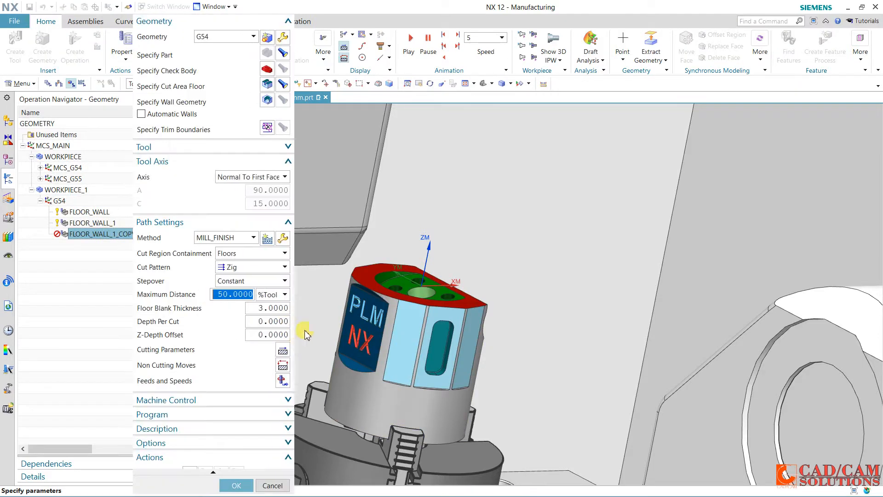
click(284, 87)
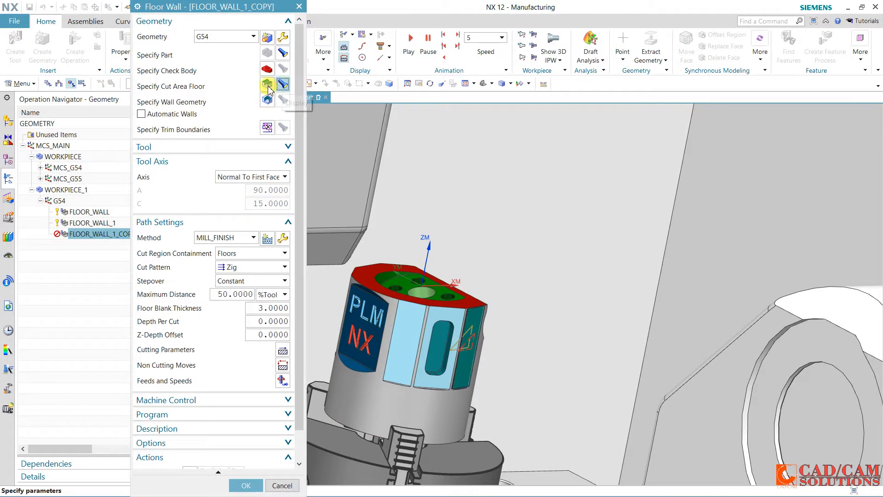
click(268, 86)
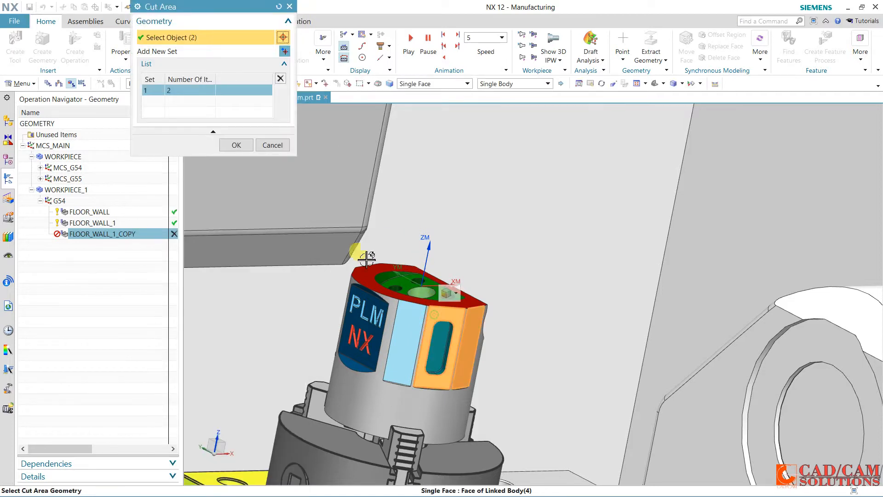
shift+click(475, 324)
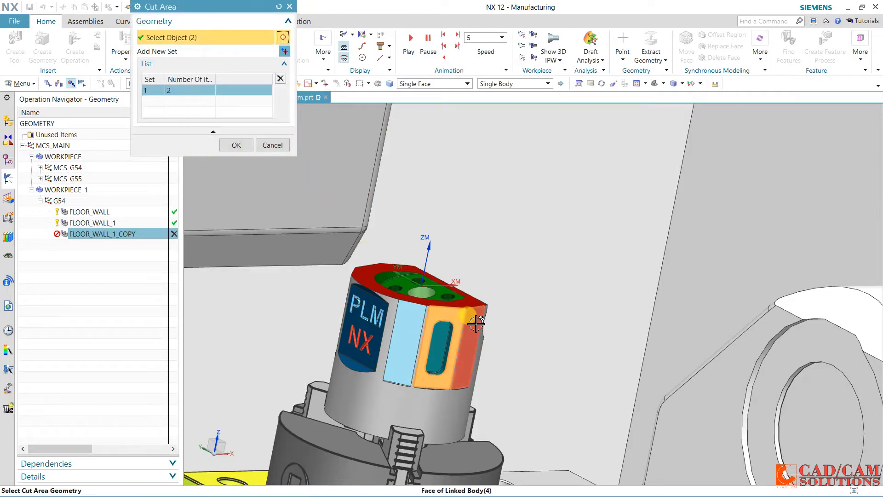
click(236, 145)
middle_click(240, 148)
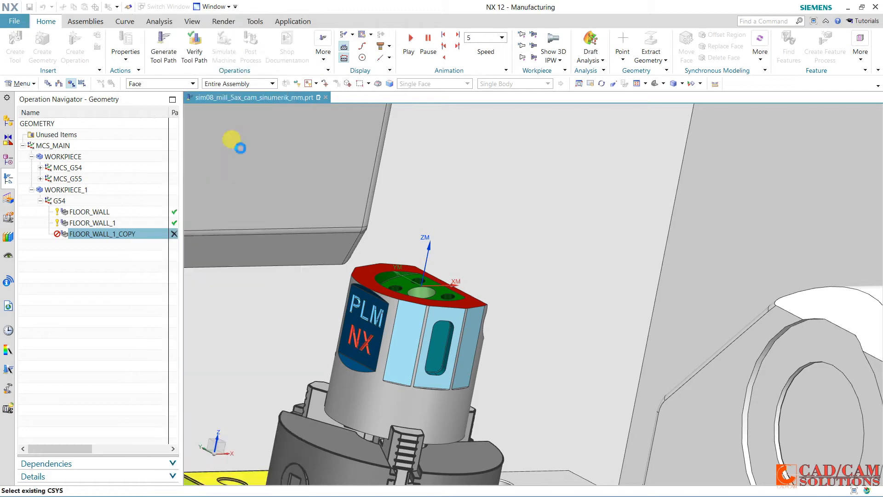
Generate the tool path for the slotted face and accept the FLOOR_WALL_1_COPY operation
scroll(236, 331, down, 2)
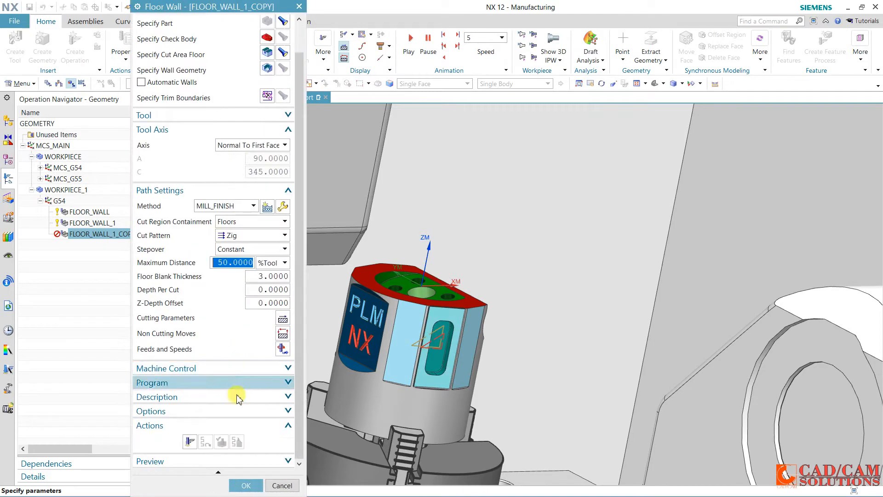
click(197, 438)
middle_click(214, 365)
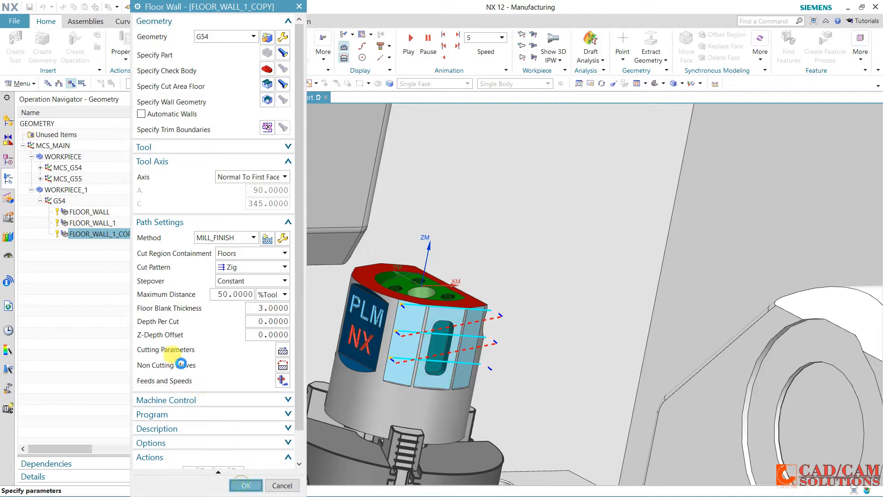
middle_click(181, 364)
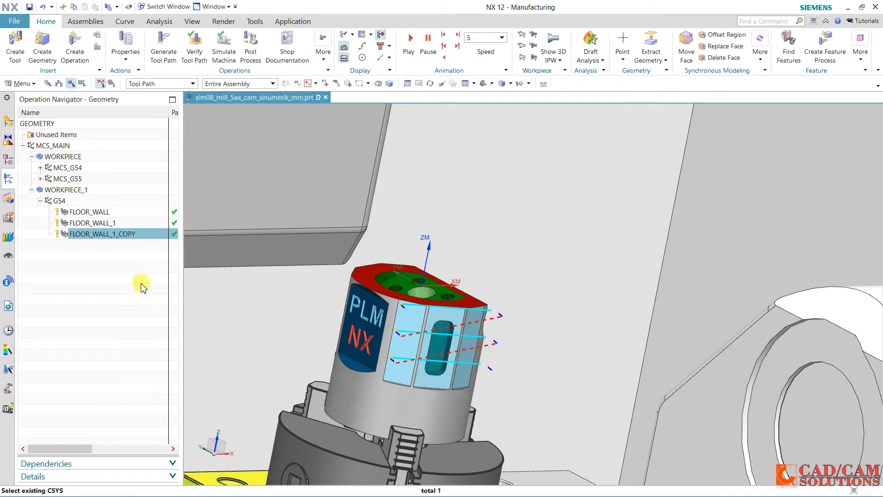
Paste another copy of the FLOOR_WALL_1 operation inside G54
click(60, 201)
right_click(60, 201)
click(92, 252)
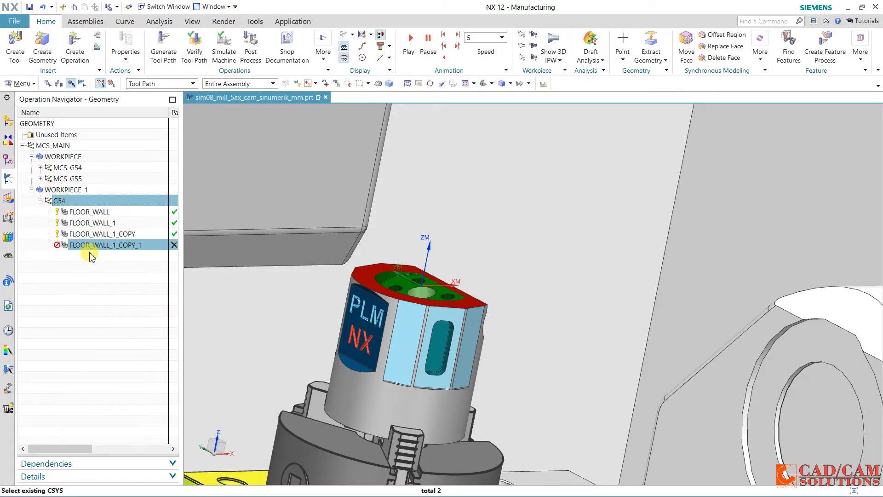
In FLOOR_WALL_1_COPY_1, replace the cut area floor with the light-blue face between the slotted face and the PLM NX face
double_click(106, 245)
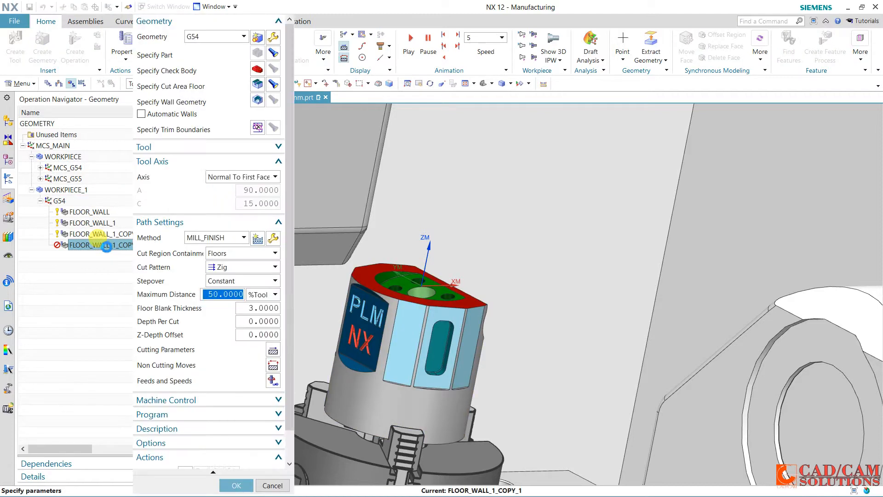
click(266, 84)
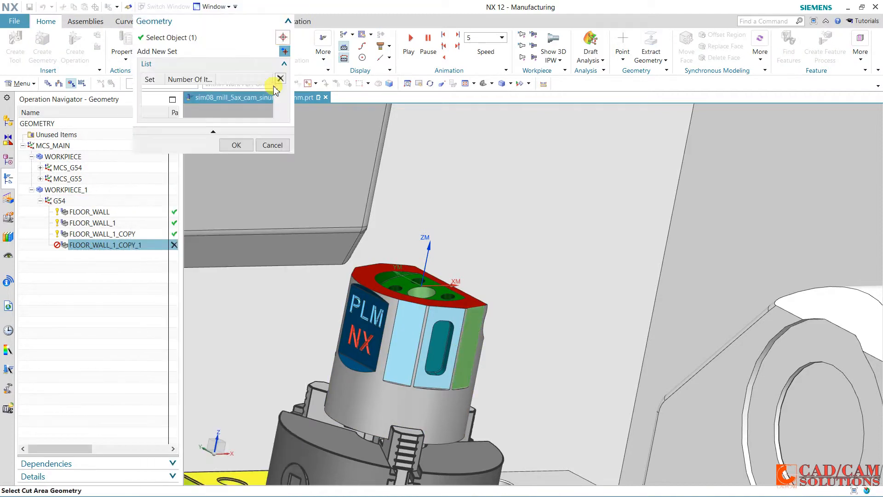
shift+click(462, 349)
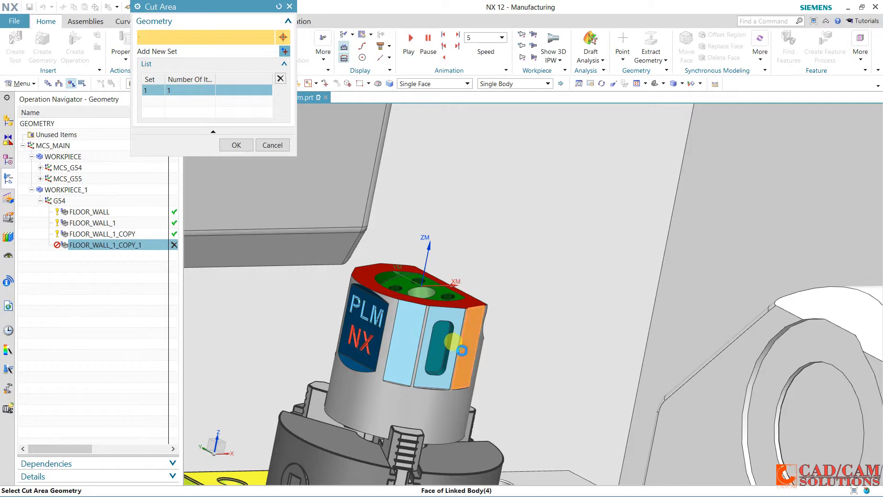
click(411, 339)
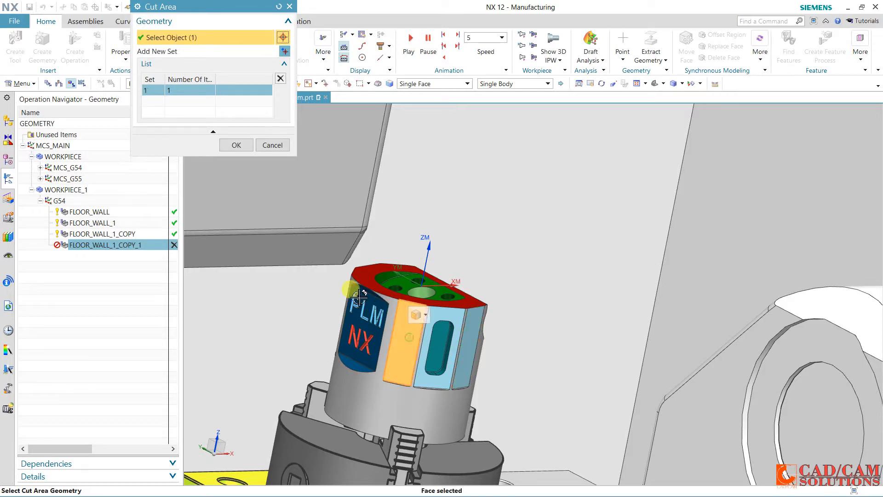
click(236, 145)
middle_click(236, 148)
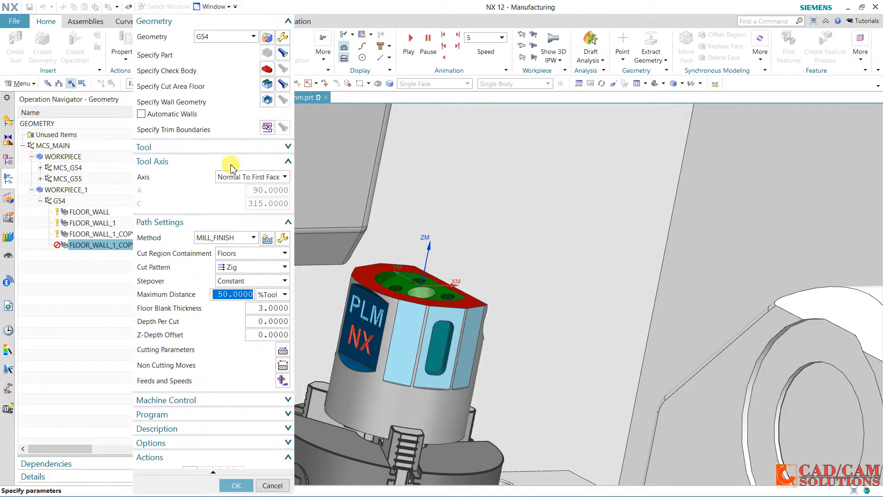
Generate the tool path for the newly selected face and accept the FLOOR_WALL_1_COPY_1 operation
scroll(228, 309, down, 2)
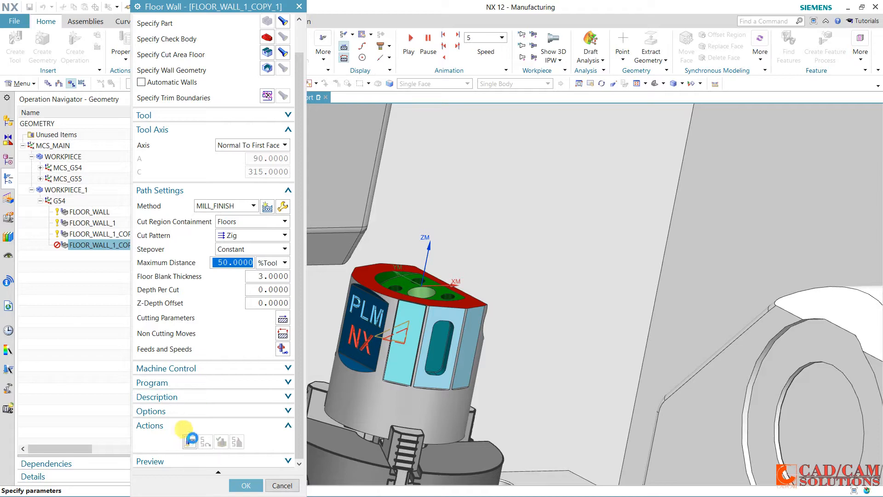
click(191, 439)
middle_click(220, 370)
scroll(231, 364, down, 2)
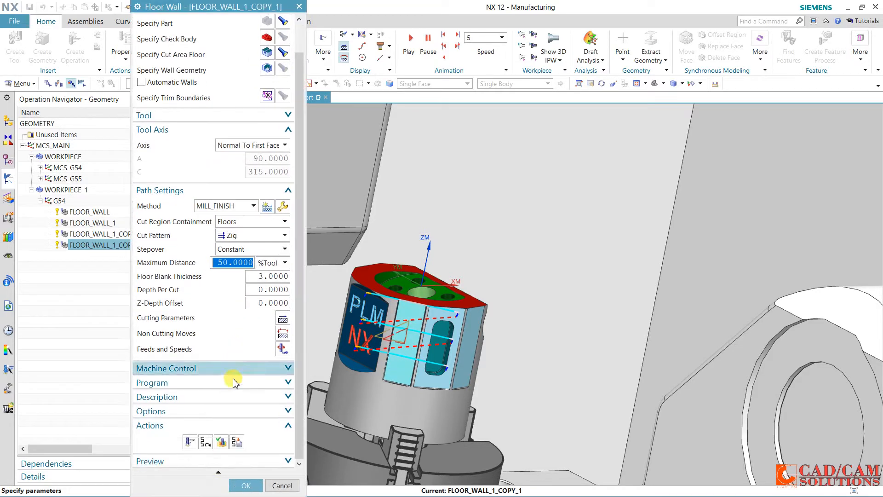
click(233, 482)
Hide the sim08_mill_5ax machine component, keep sim_fix_assembly shown, and return to the list of machining operations
middle_drag(292, 354, 315, 337)
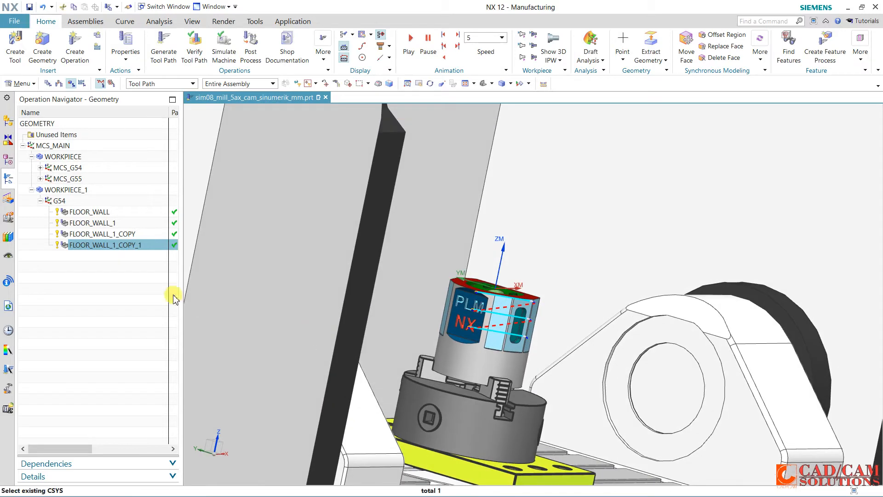
click(14, 131)
click(39, 168)
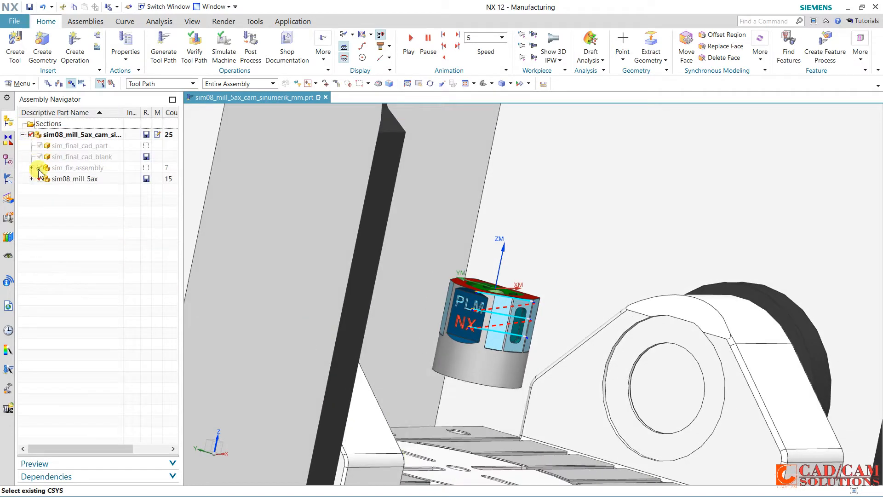
click(39, 168)
click(40, 179)
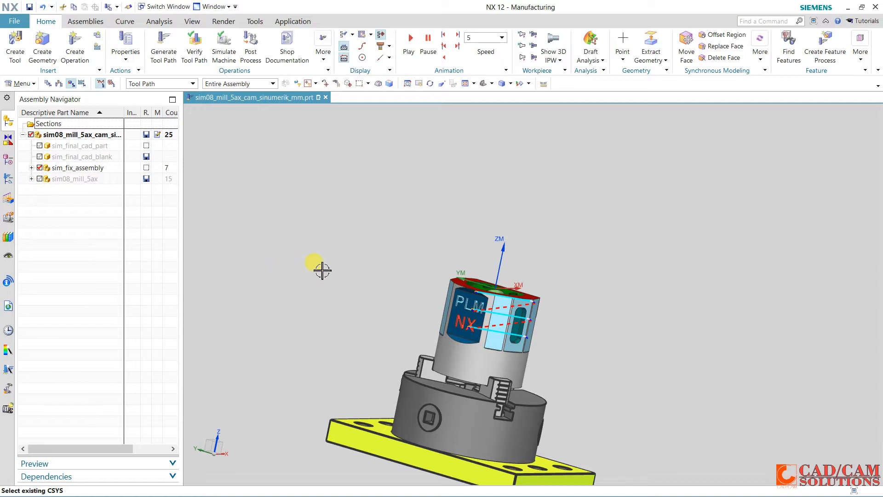
scroll(322, 271, down, 1)
click(9, 179)
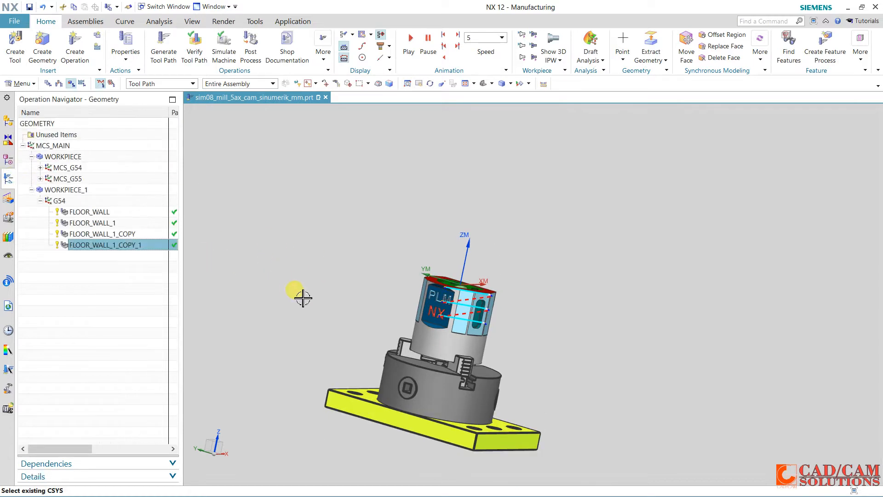
Paste a third copy of the FLOOR_WALL_1 operation inside G54
middle_drag(300, 291, 413, 331)
scroll(412, 331, up, 4)
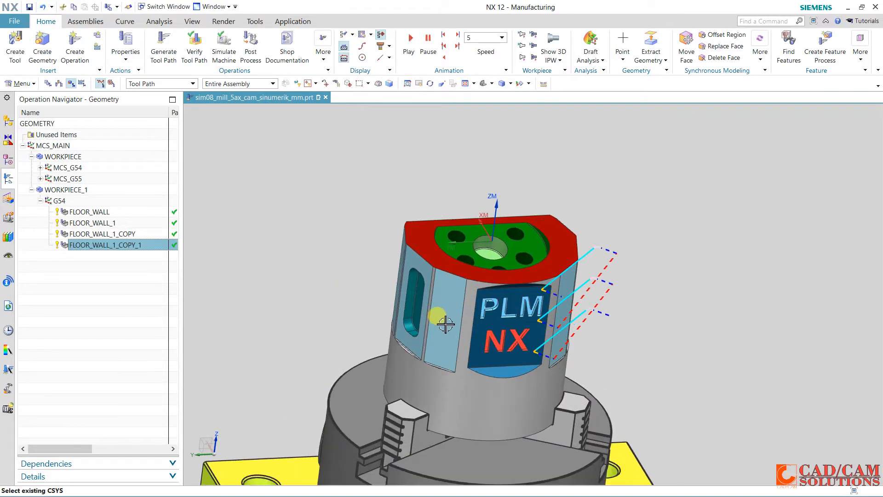
right_click(61, 203)
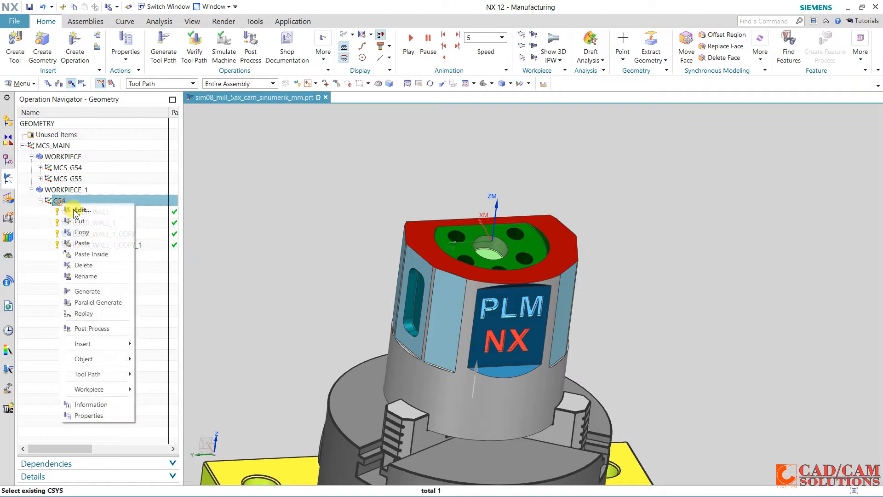
click(98, 253)
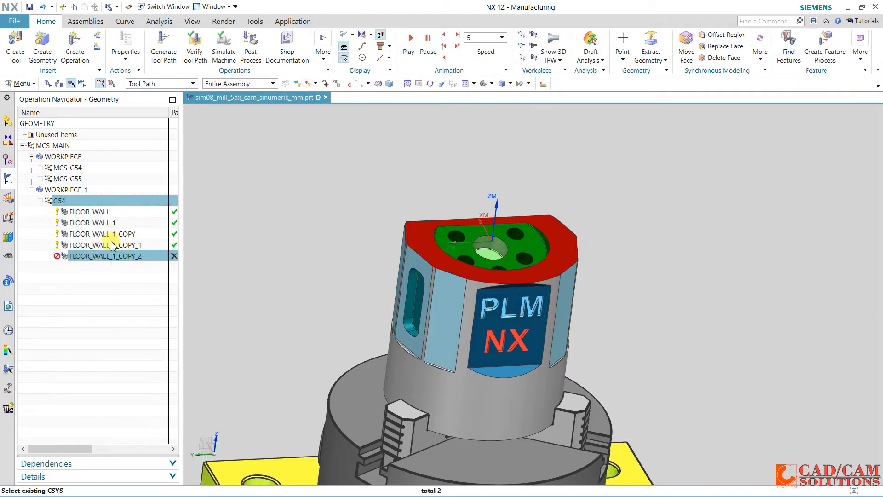
In FLOOR_WALL_1_COPY_2, replace the cut area floor with the light-blue side face between the slotted face and the PLM NX face
double_click(109, 259)
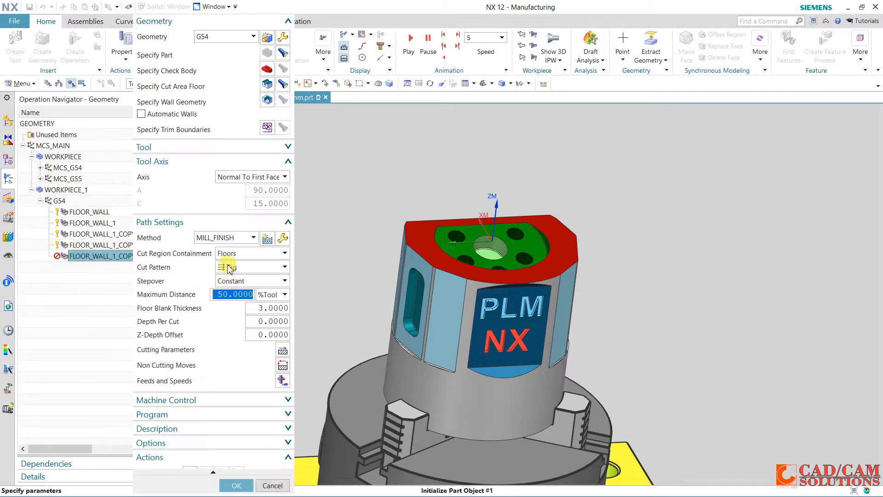
click(267, 84)
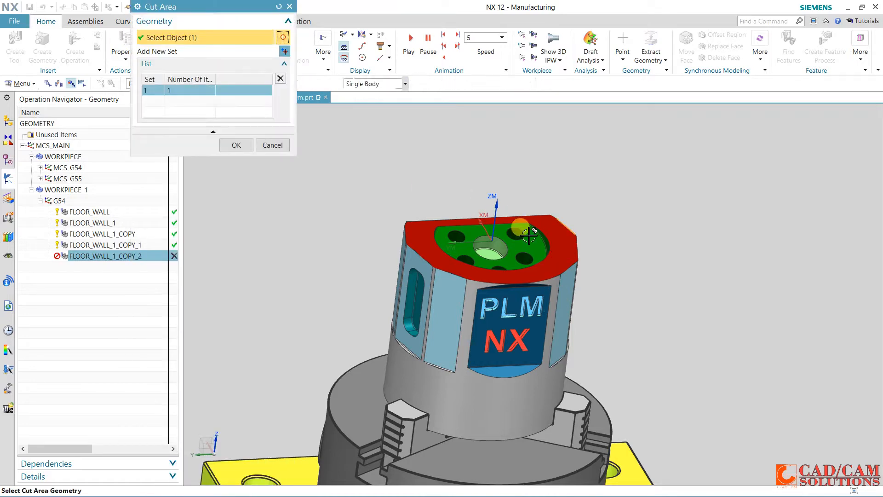
click(426, 330)
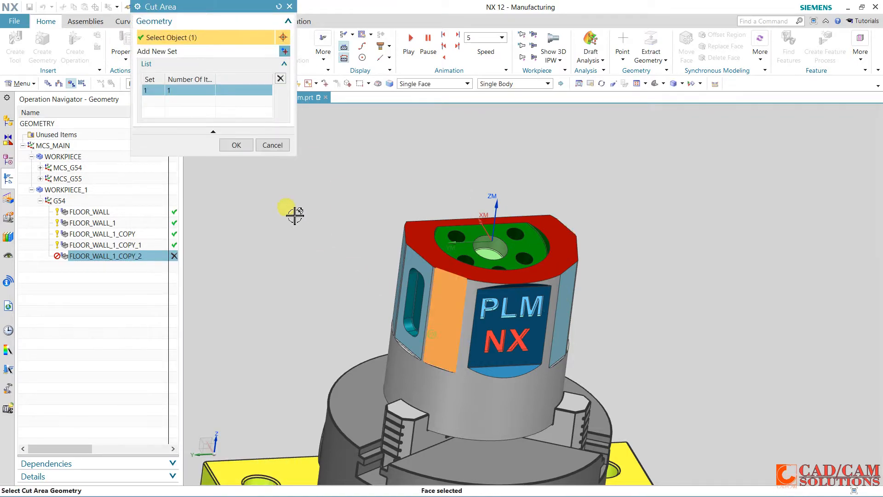
click(236, 146)
middle_click(215, 225)
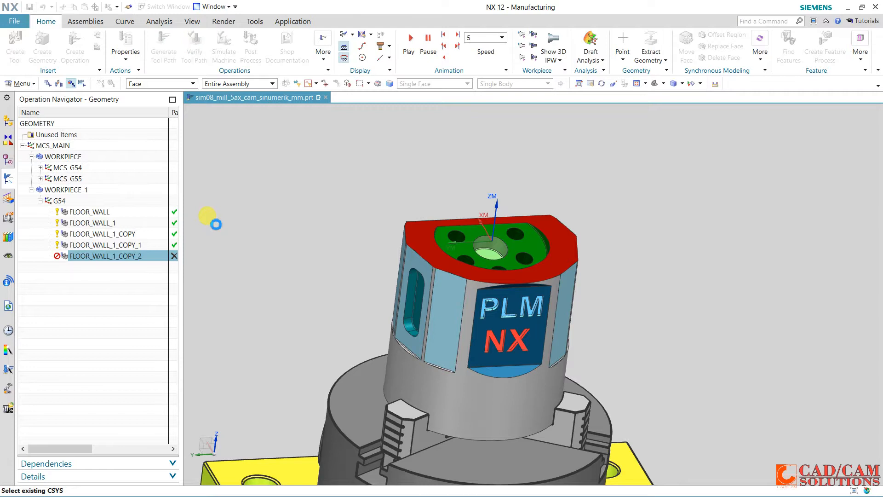
Generate the tool path for that face and accept the FLOOR_WALL_1_COPY_2 operation
scroll(186, 399, down, 2)
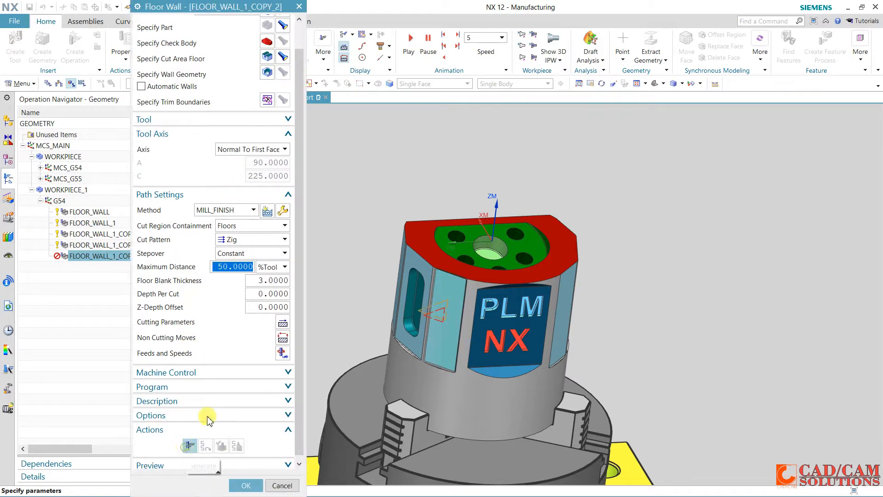
middle_click(225, 384)
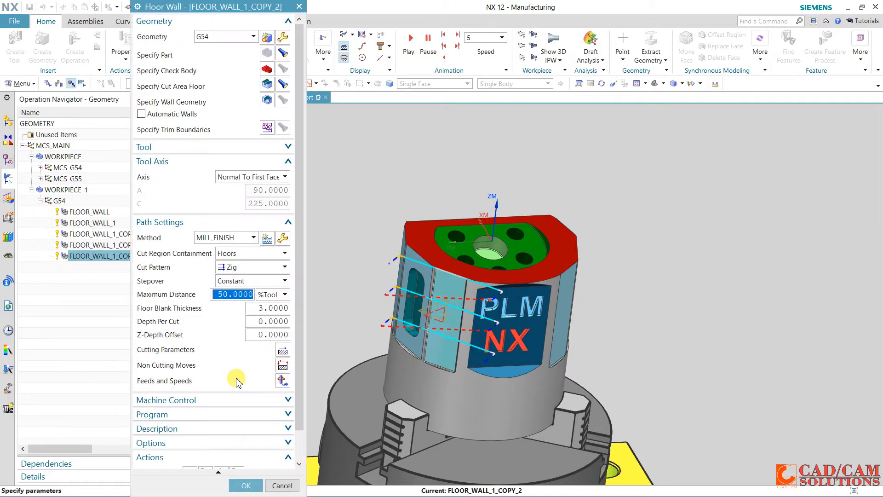
click(240, 483)
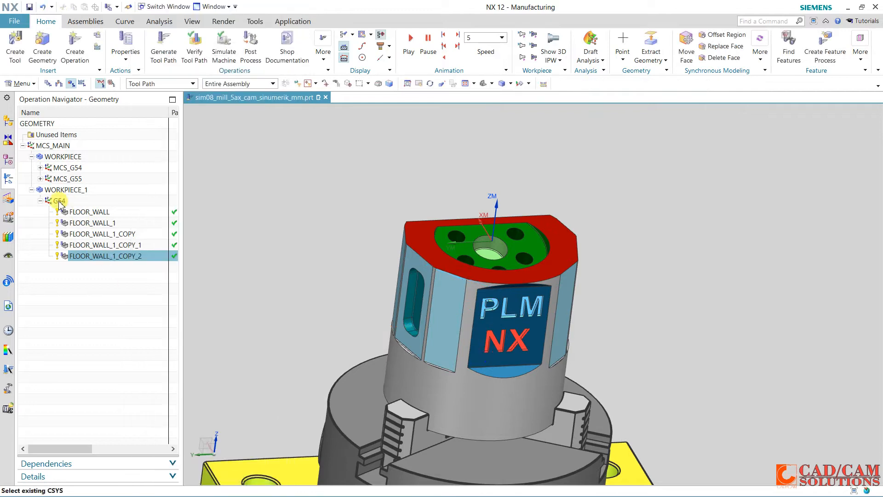
Paste a fourth copy of FLOOR_WALL_1 inside G54 and replace its cut area floor with the slotted light-blue side face
right_click(57, 201)
click(93, 251)
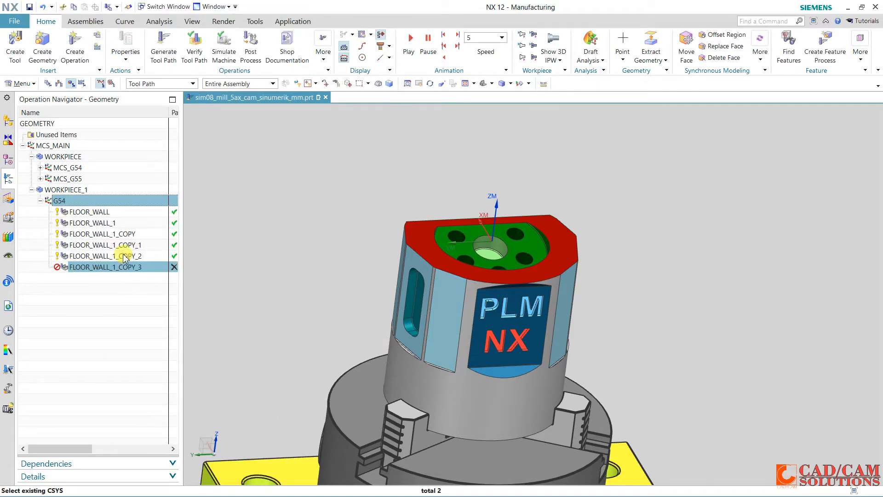
double_click(124, 270)
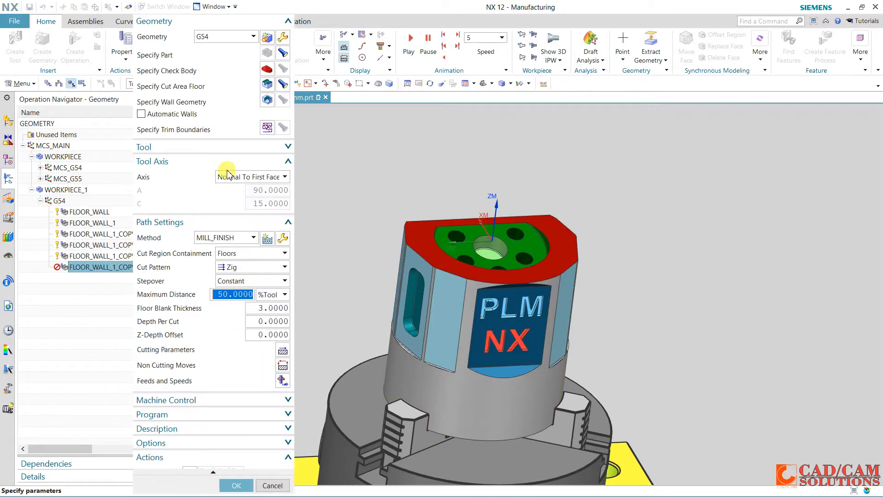
click(266, 87)
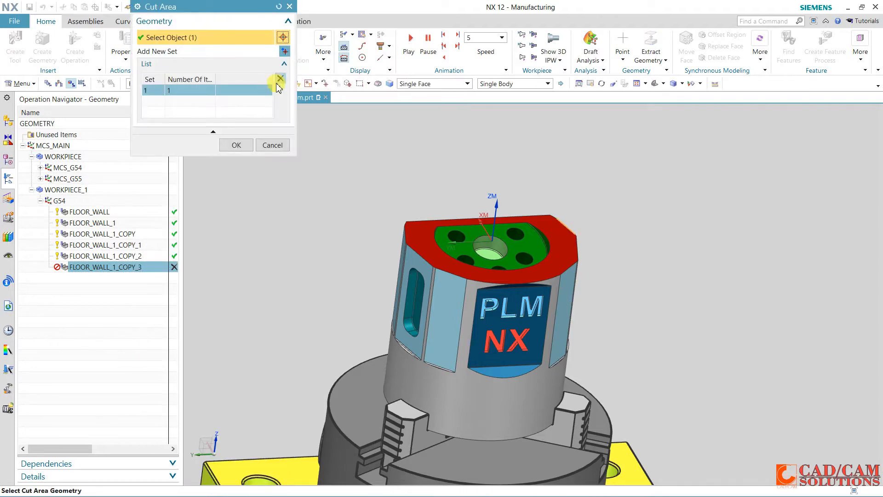
click(237, 150)
click(206, 299)
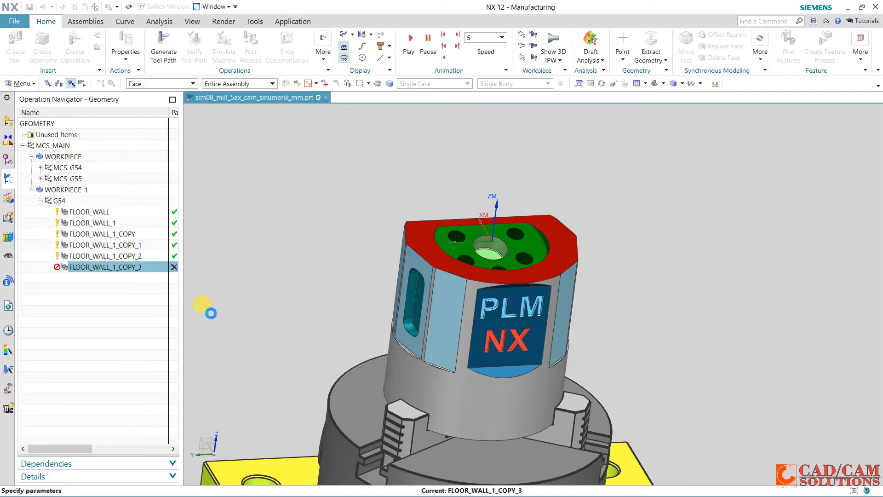
Generate the tool path for the slotted face and accept the FLOOR_WALL_1_COPY_3 operation
scroll(203, 331, down, 2)
click(191, 446)
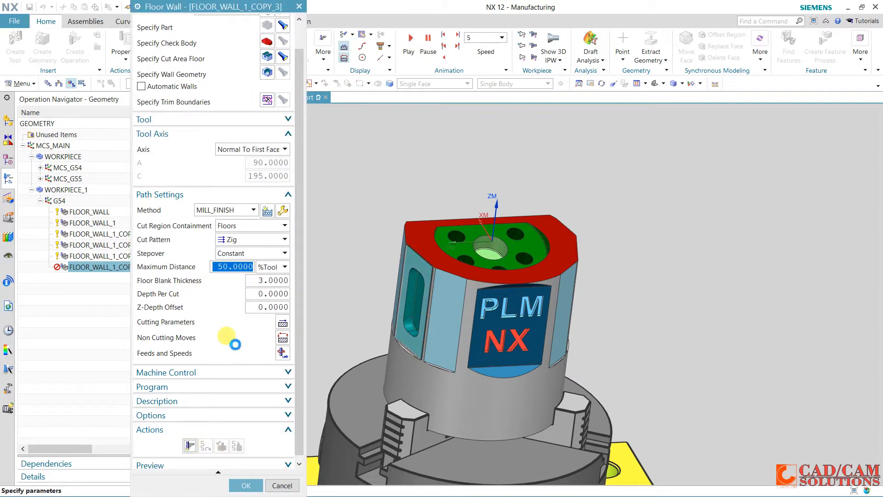
scroll(238, 335, down, 2)
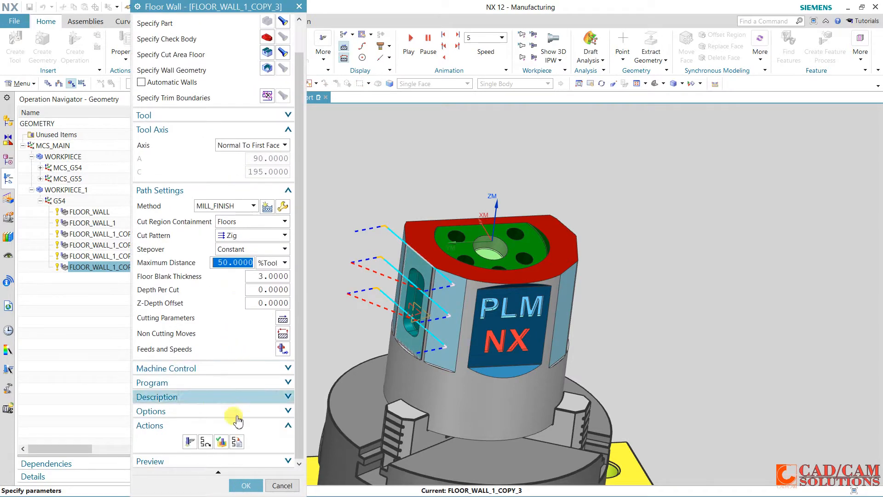
click(239, 485)
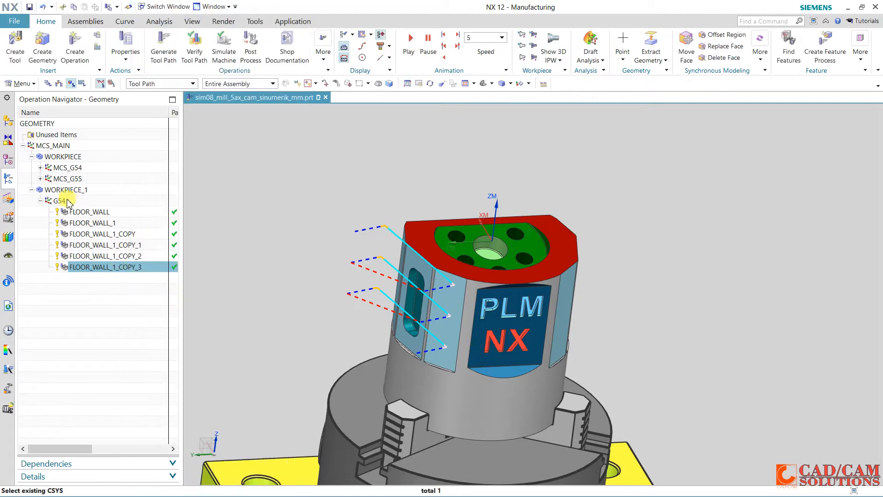
Paste a fifth copy of the FLOOR_WALL_1 operation inside G54
click(64, 201)
right_click(64, 202)
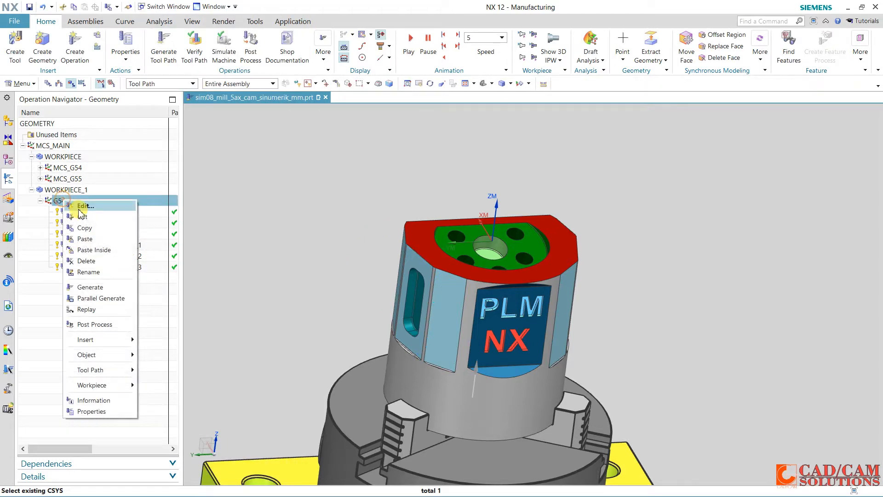
click(95, 250)
In FLOOR_WALL_1_COPY_4, replace the cut area floor with the light-blue face beside the slotted face, on the side away from PLM NX
double_click(114, 279)
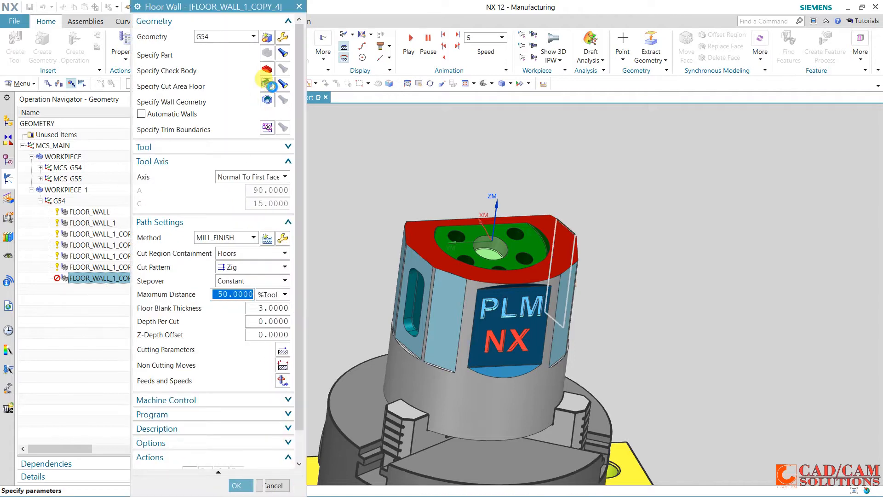
click(267, 85)
click(280, 79)
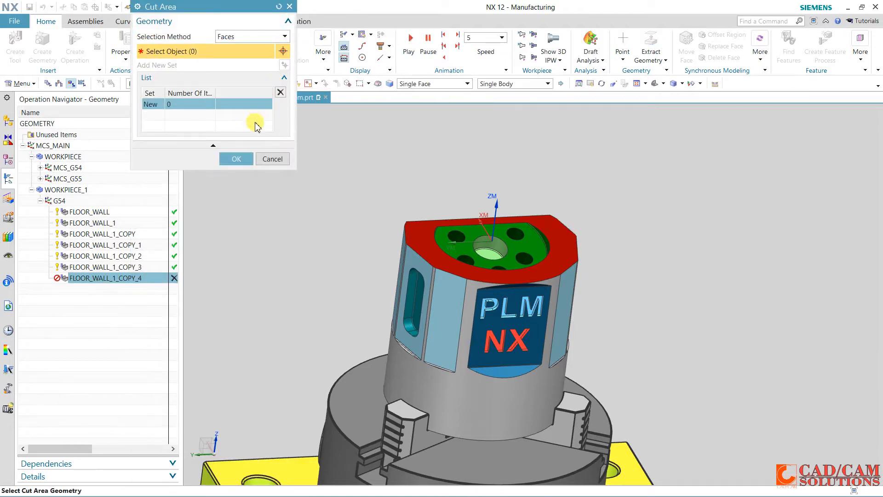
middle_drag(319, 276, 345, 270)
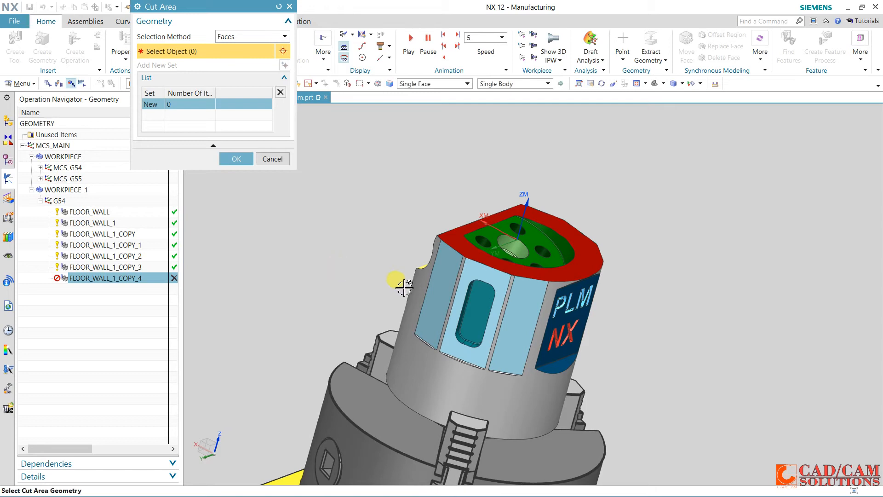
click(439, 297)
click(232, 145)
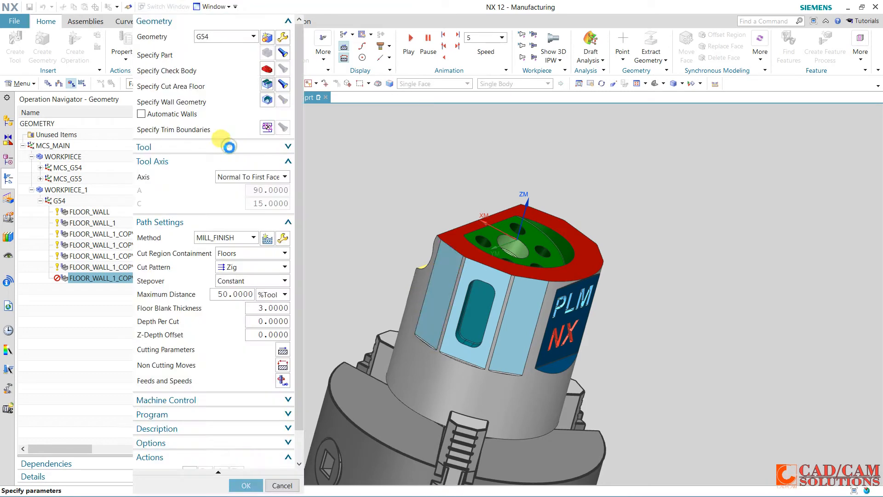
Generate the tool path for the new face and accept the FLOOR_WALL_1_COPY_4 operation
click(227, 145)
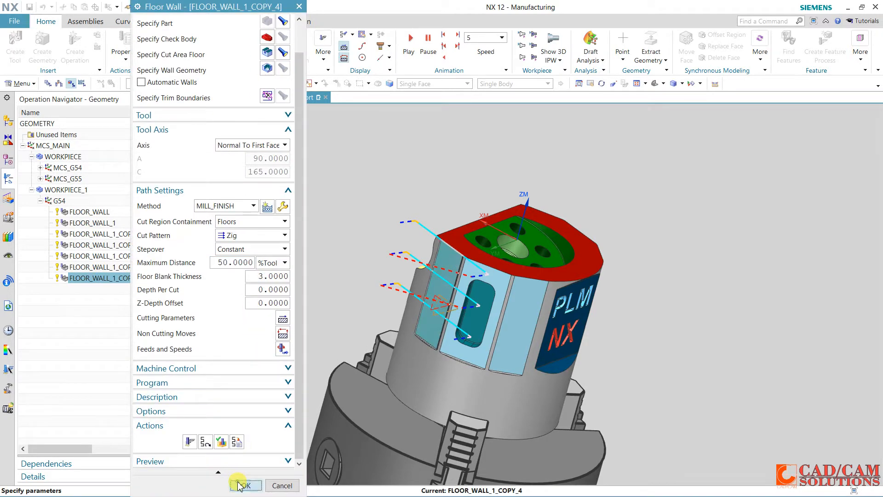
click(240, 486)
middle_drag(291, 288, 271, 286)
click(257, 276)
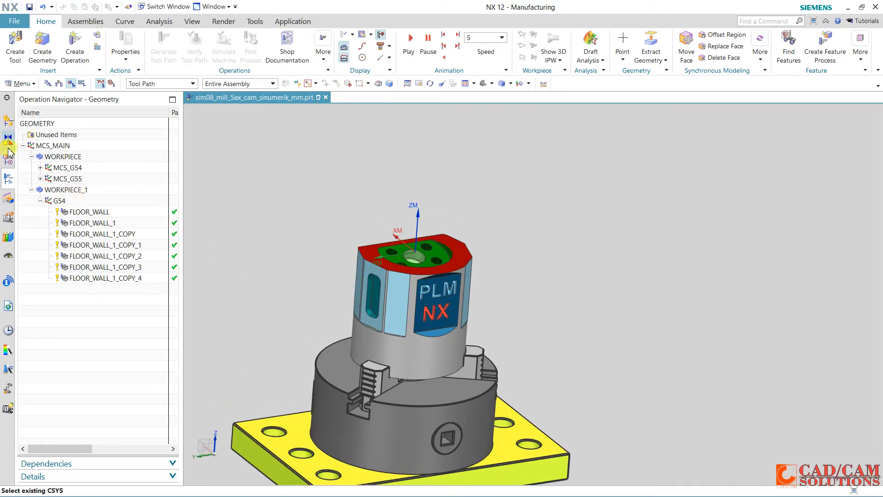
Show the sim08_mill_5ax machine component again around the fixture and part
click(10, 122)
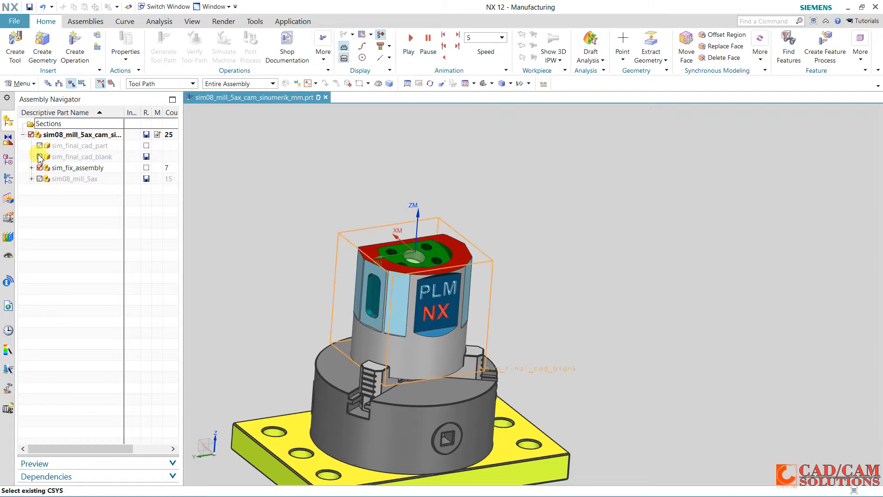
click(40, 179)
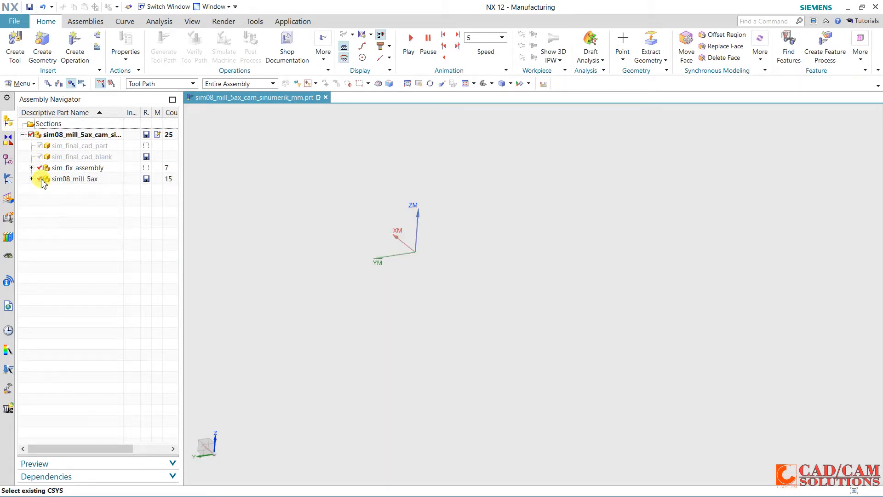
click(41, 180)
click(40, 179)
middle_drag(292, 223, 278, 258)
scroll(437, 248, up, 4)
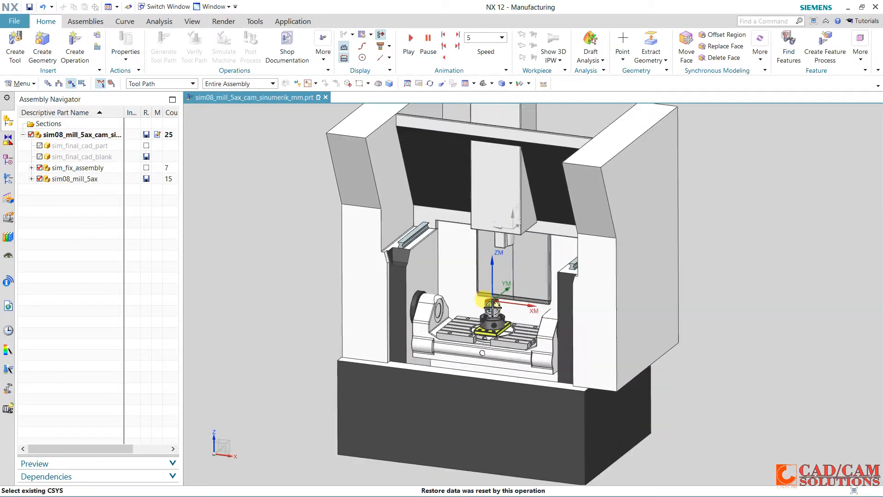
Run a machine simulation of all seven G54 operations, from FLOOR_WALL through FLOOR_WALL_1_COPY_4
click(8, 181)
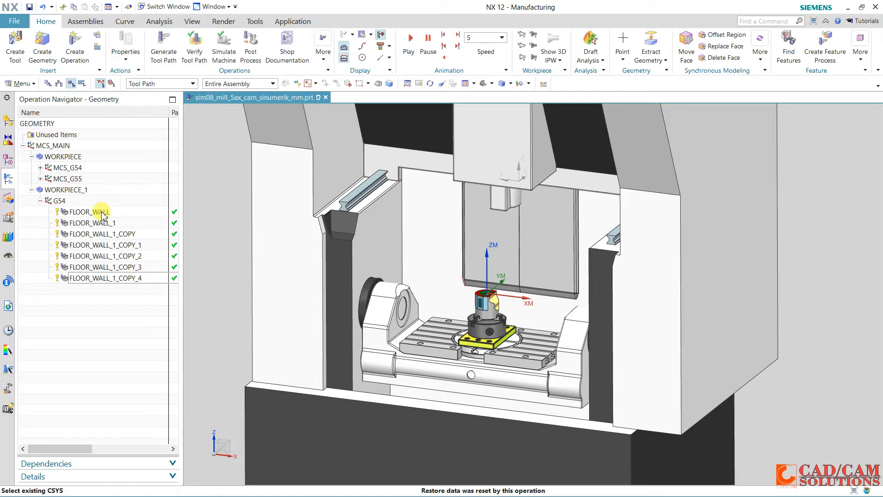
click(97, 212)
shift+click(103, 279)
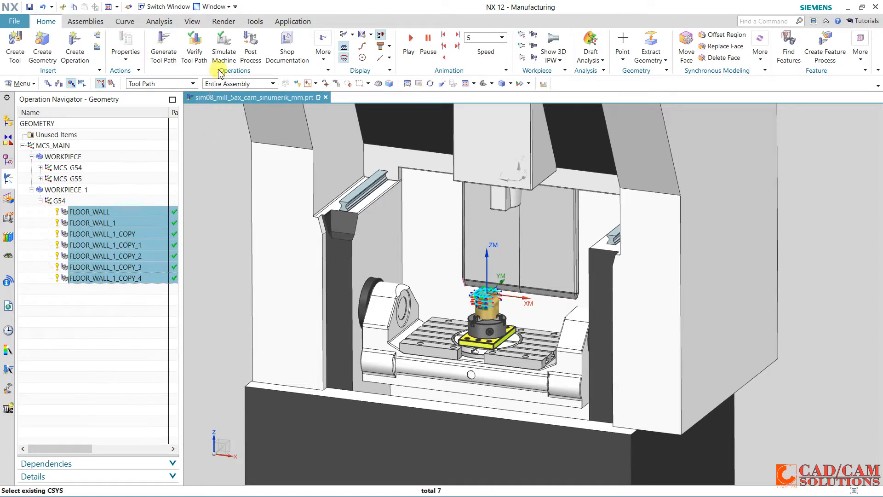
click(223, 53)
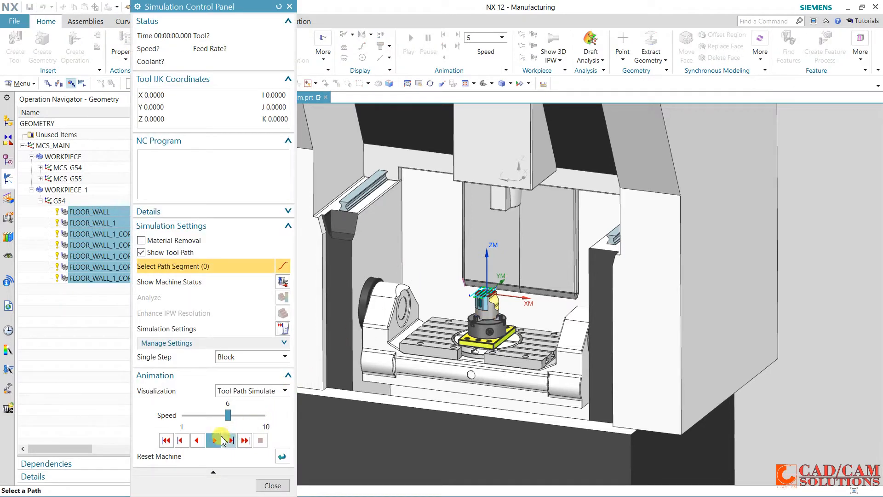
click(216, 440)
scroll(415, 316, up, 3)
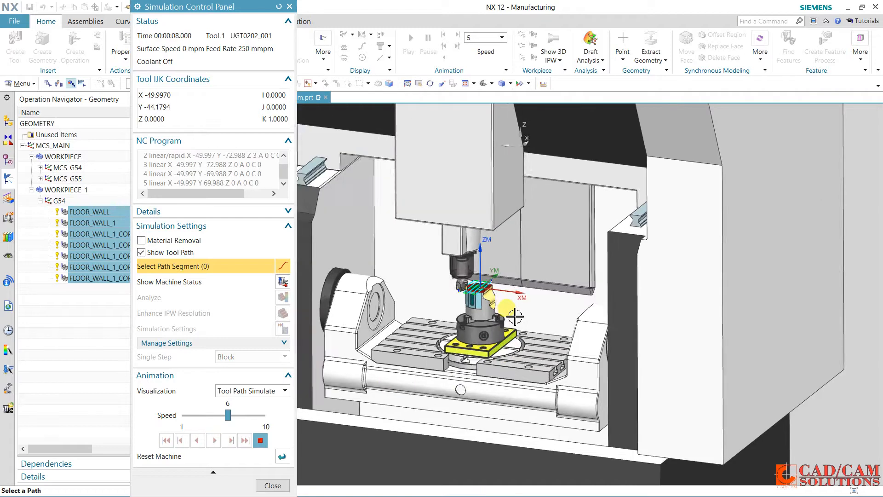
Display the machine axis positions clear of the workpiece and watch the simulation at animation speed 8
click(282, 282)
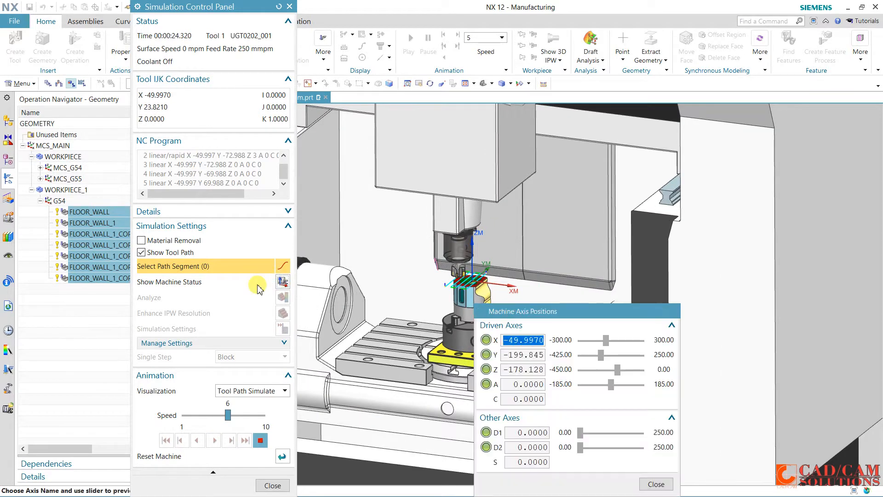
drag(572, 310, 700, 212)
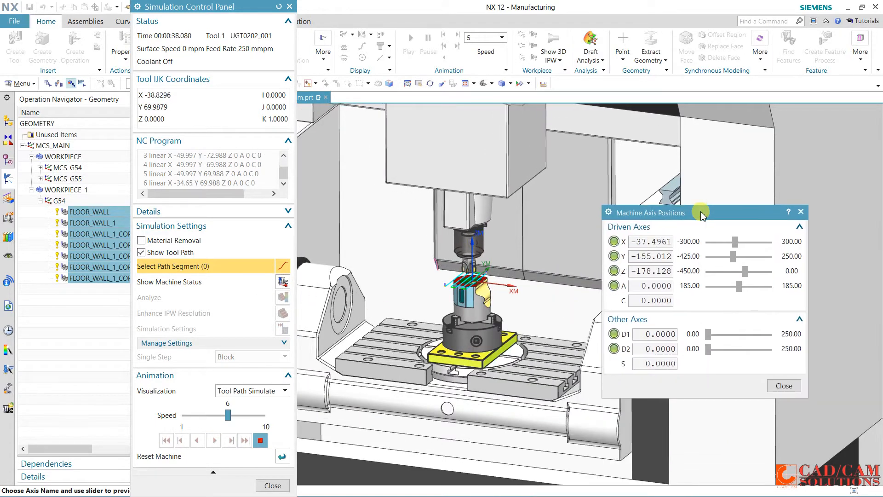
drag(227, 416, 246, 416)
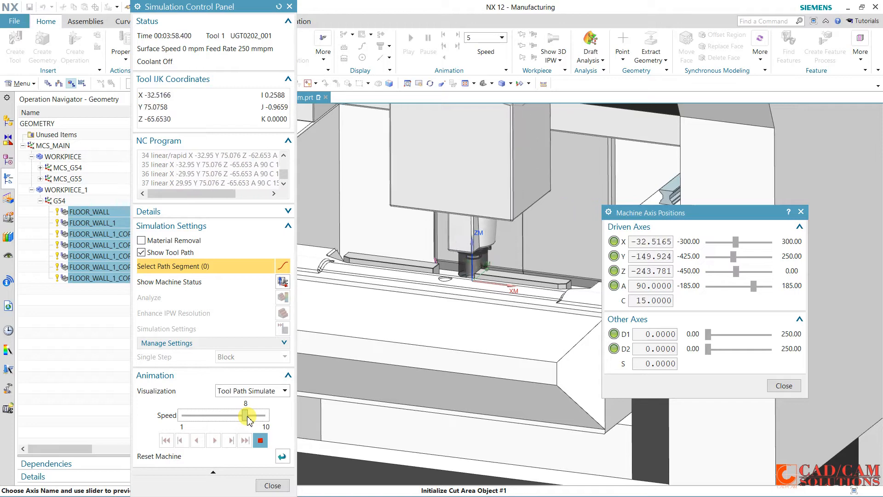
middle_drag(492, 275, 499, 292)
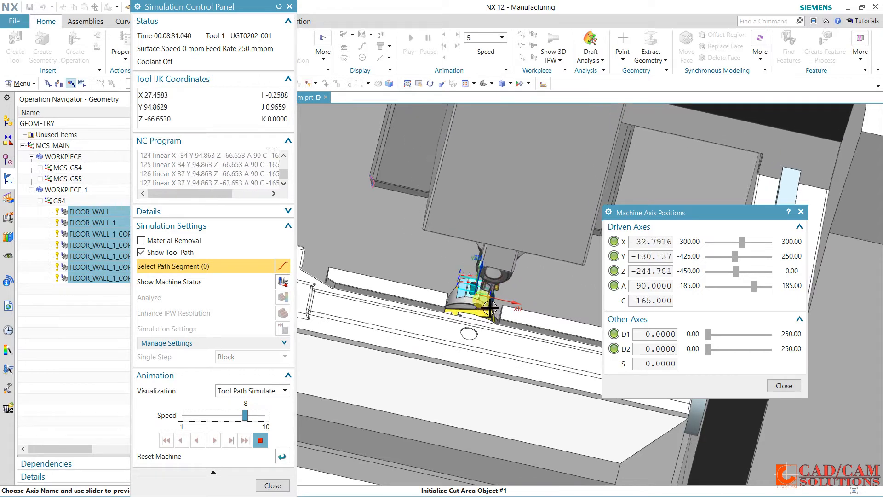
Finish watching the machine simulation and close the axis positions and simulation controls
scroll(496, 304, up, 2)
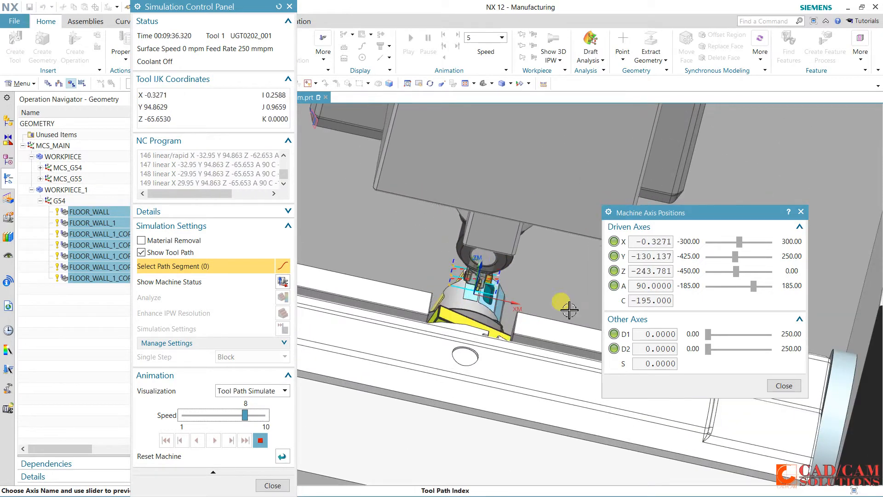
click(784, 386)
click(272, 485)
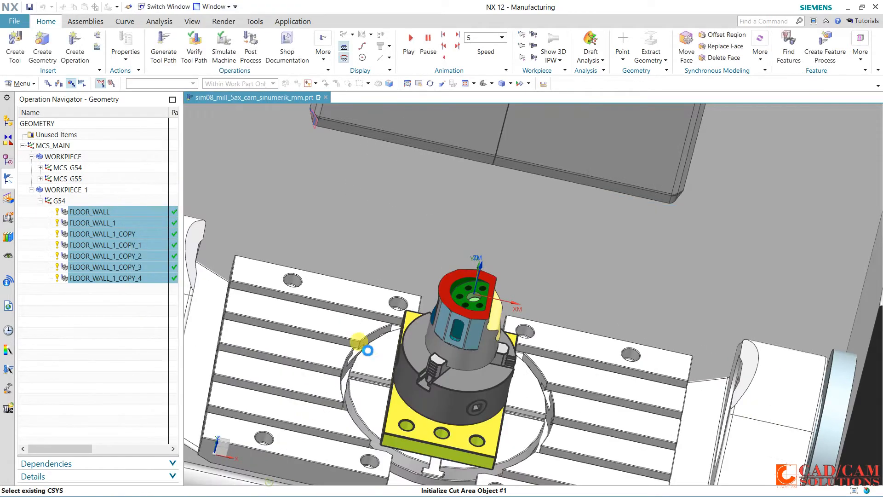
Hide the sim08_mill_5ax machine component so only the fixture and part are shown
click(8, 121)
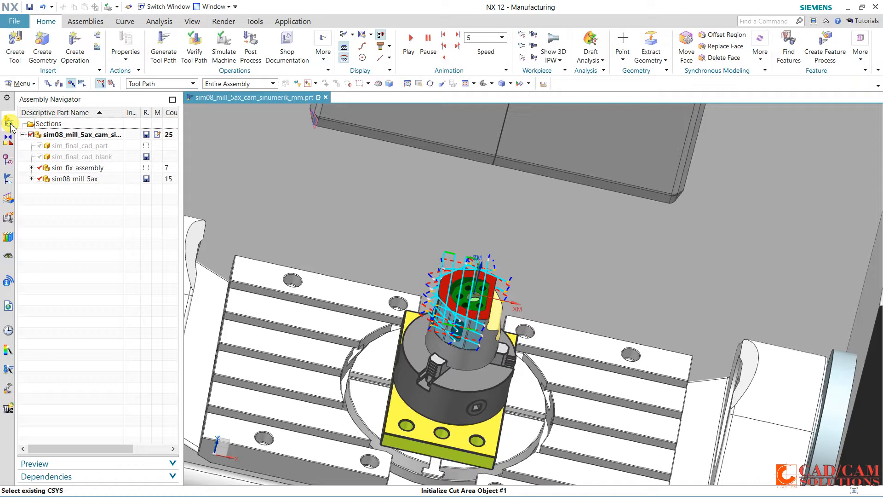
click(40, 179)
middle_drag(630, 331, 587, 226)
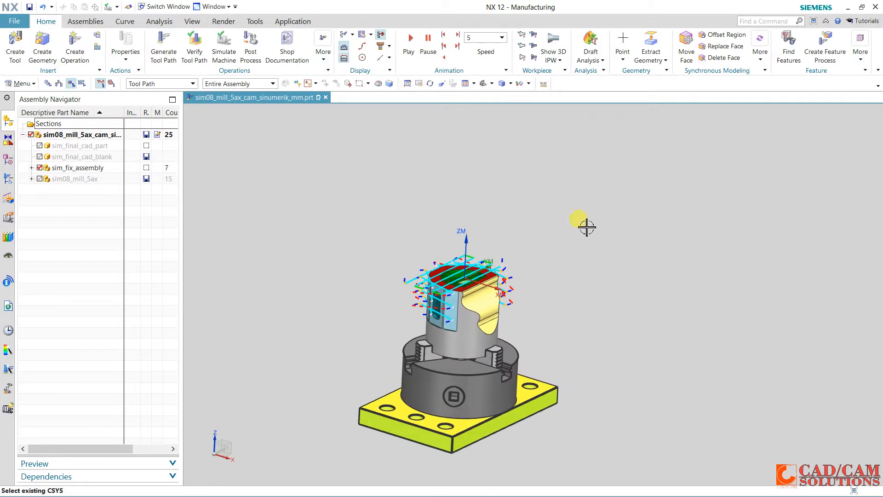
click(485, 83)
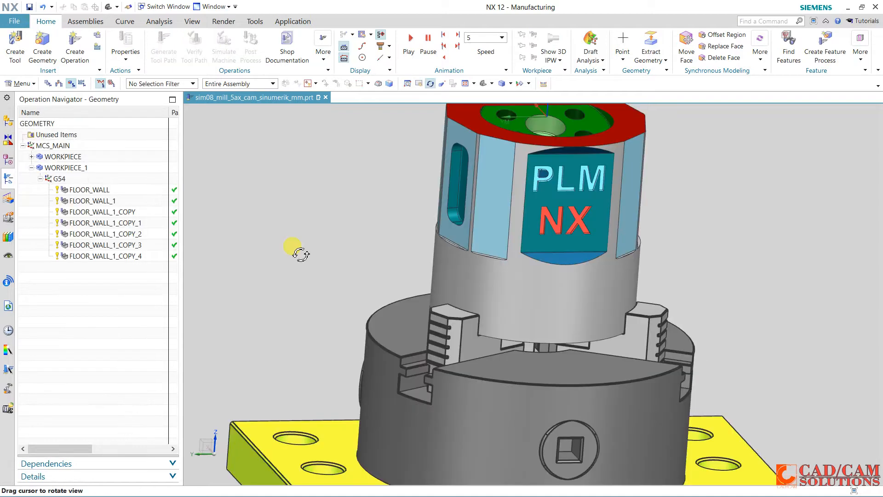
Paste another Floor Wall copy inside G54 and replace its cut area with the flat face behind the PLM NX lettering
drag(328, 248, 299, 249)
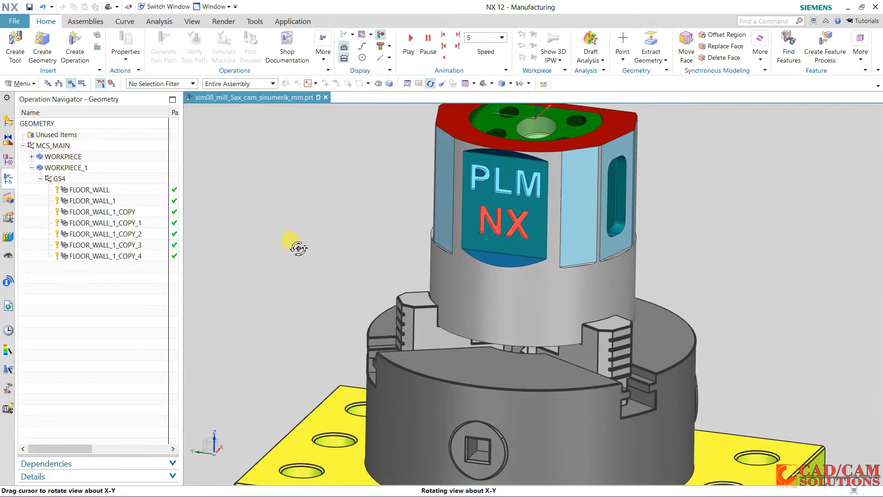
right_click(60, 179)
click(102, 230)
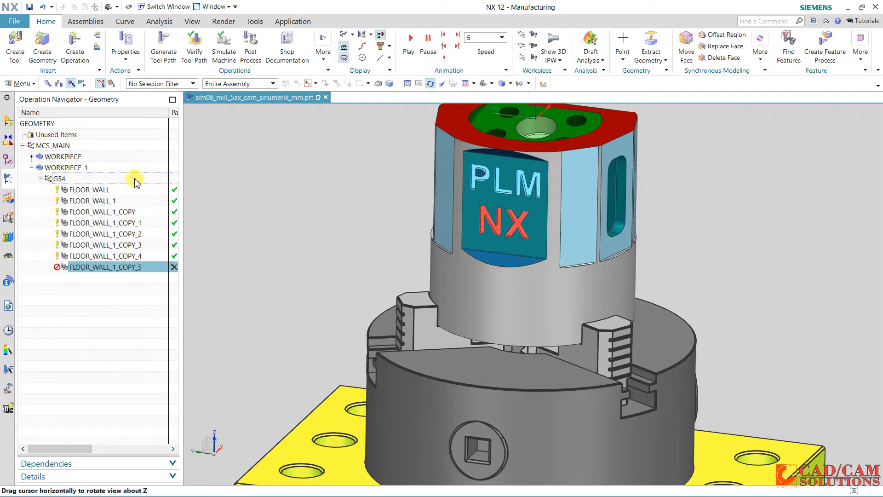
double_click(114, 267)
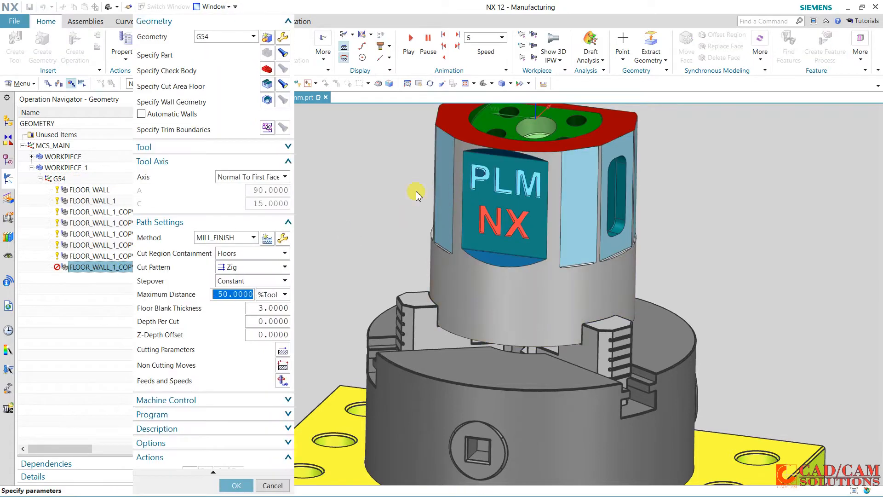
click(267, 84)
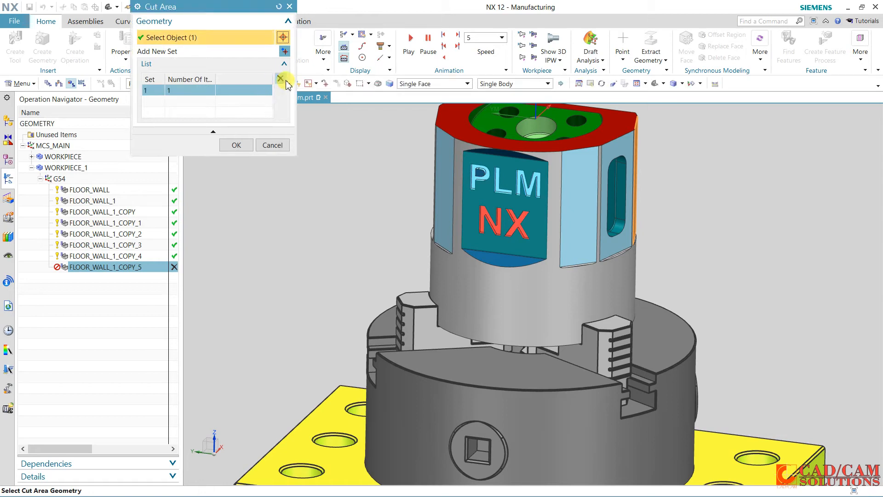
click(473, 205)
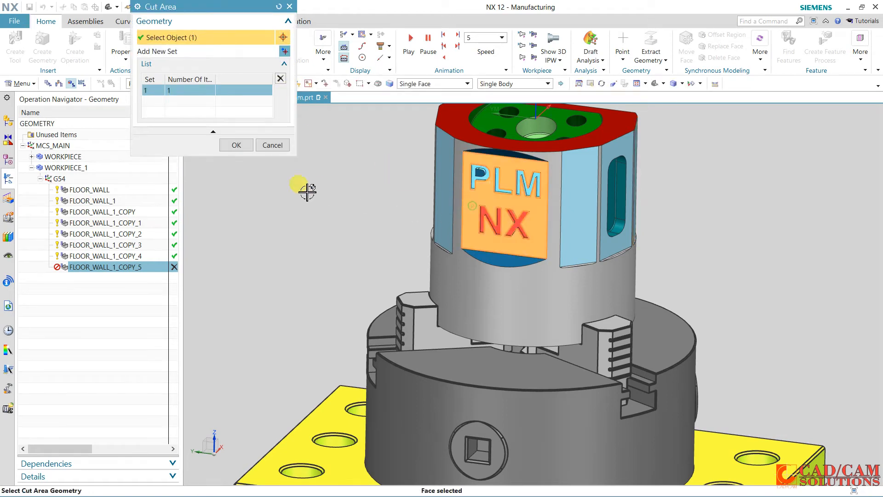
click(236, 145)
middle_click(250, 145)
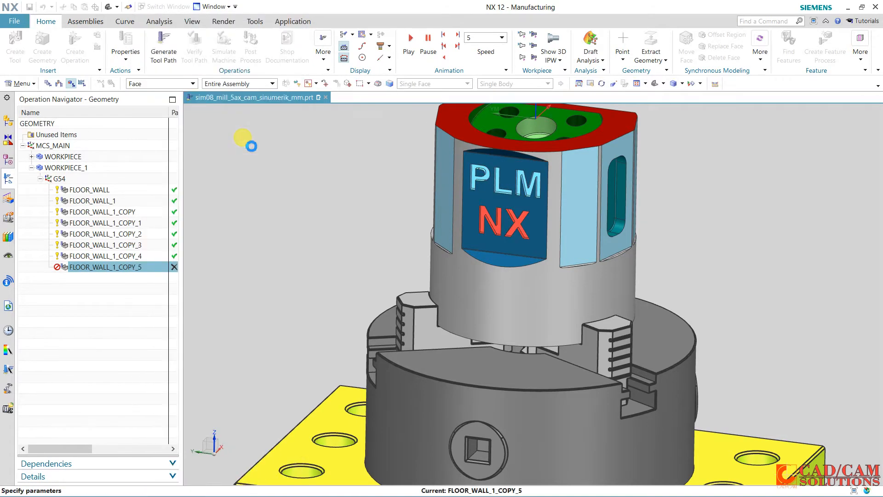
Generate the tool path for the PLM NX face in FLOOR_WALL_1_COPY_5
click(240, 293)
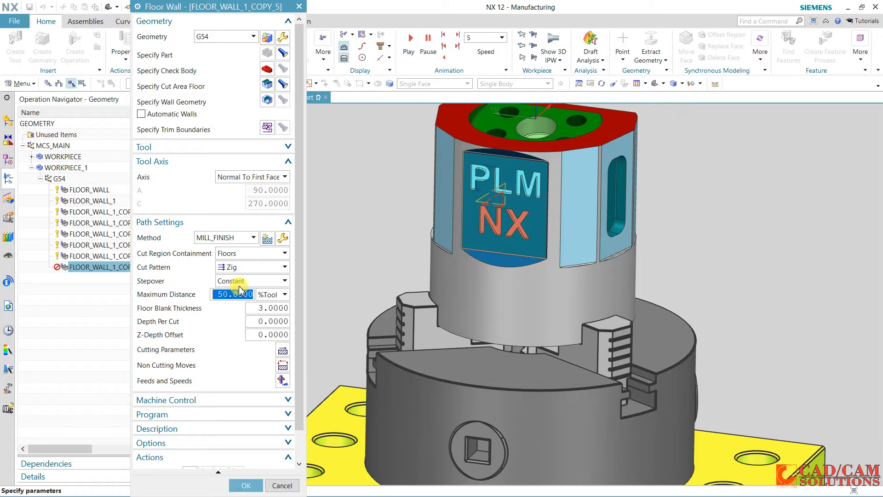
click(207, 146)
click(207, 146)
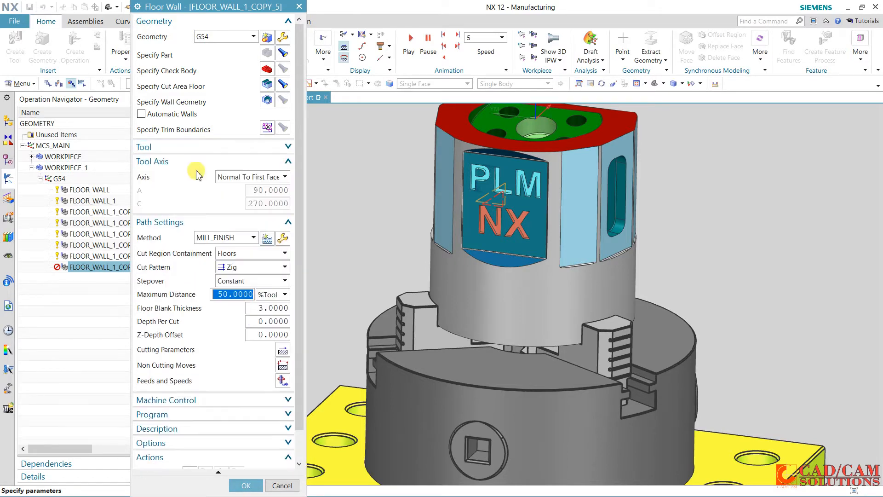
scroll(198, 276, down, 2)
click(196, 439)
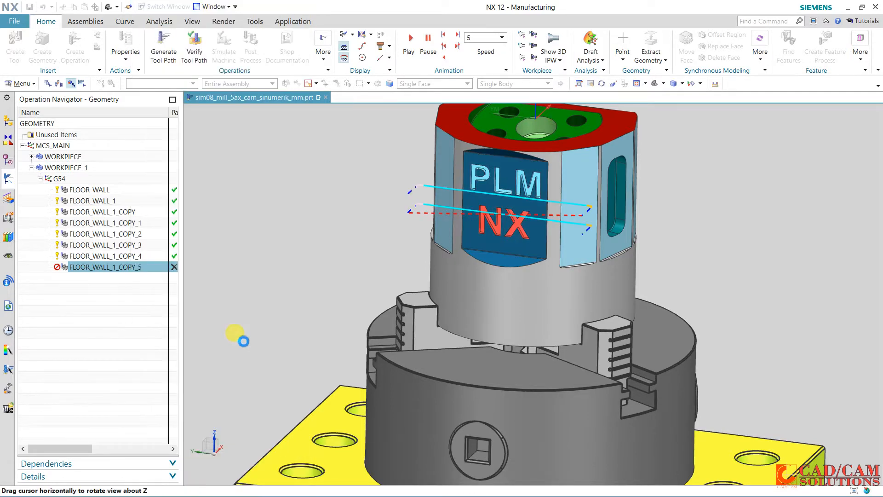
Verify the PLM NX face tool path with a replay and accept the FLOOR_WALL_1_COPY_5 operation
scroll(253, 332, down, 2)
click(222, 440)
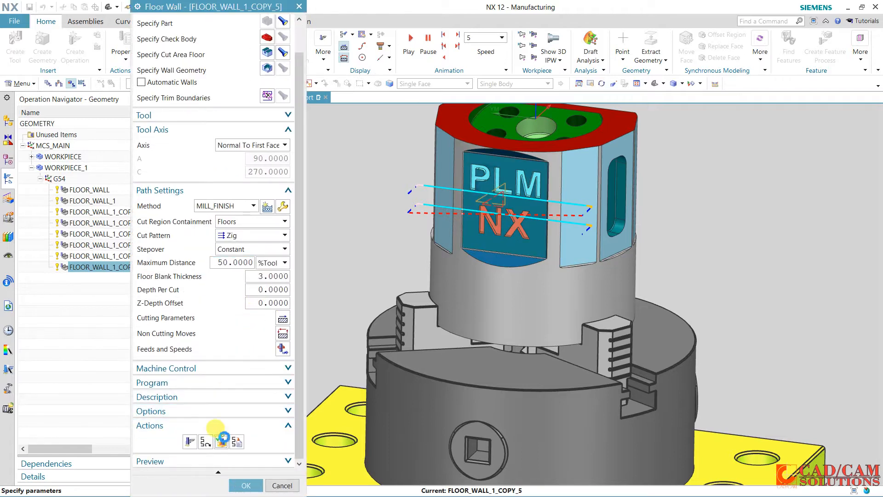
middle_drag(408, 299, 408, 280)
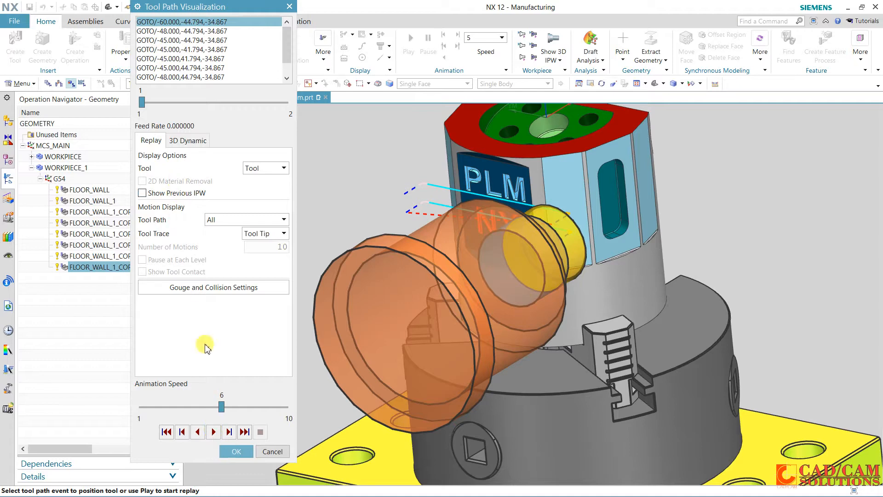
click(214, 432)
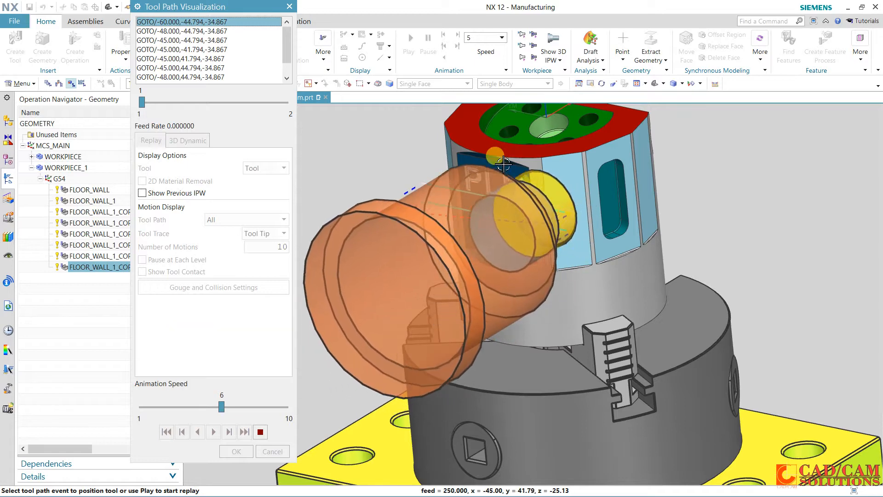
click(245, 433)
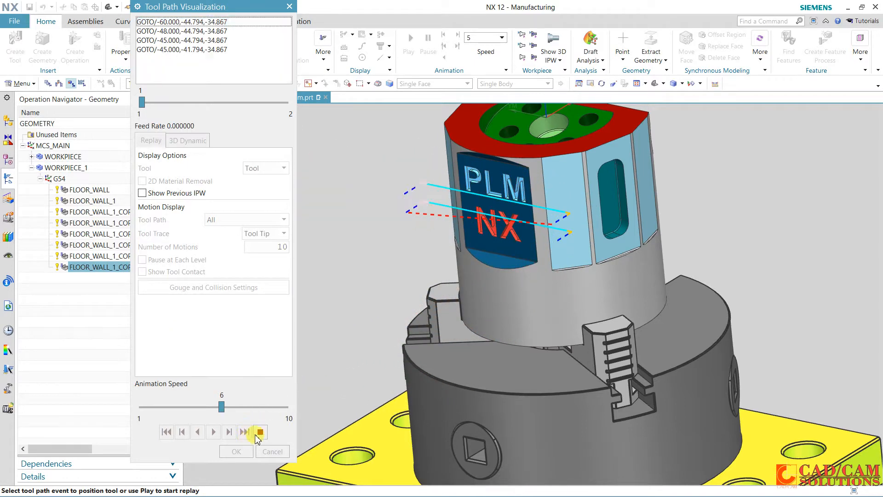
click(238, 452)
click(236, 483)
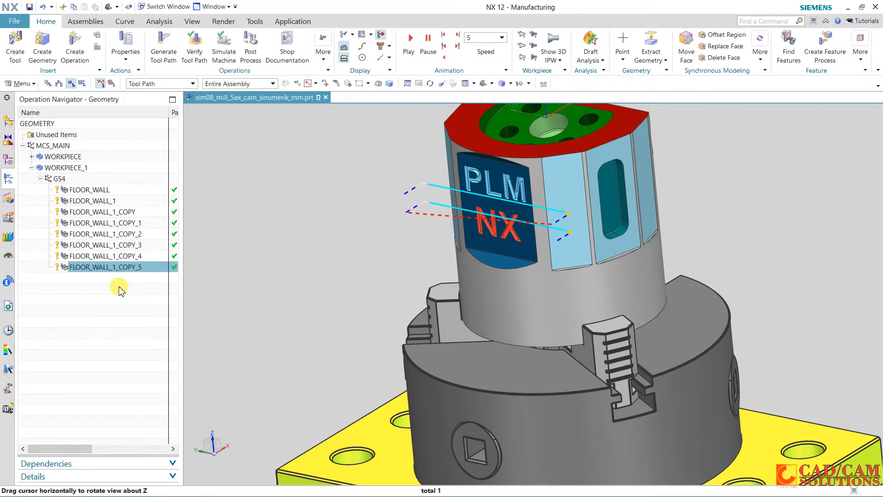
Paste one more Floor Wall copy inside G54 and set its cut area to the angled face below the PLM NX lettering
right_click(64, 182)
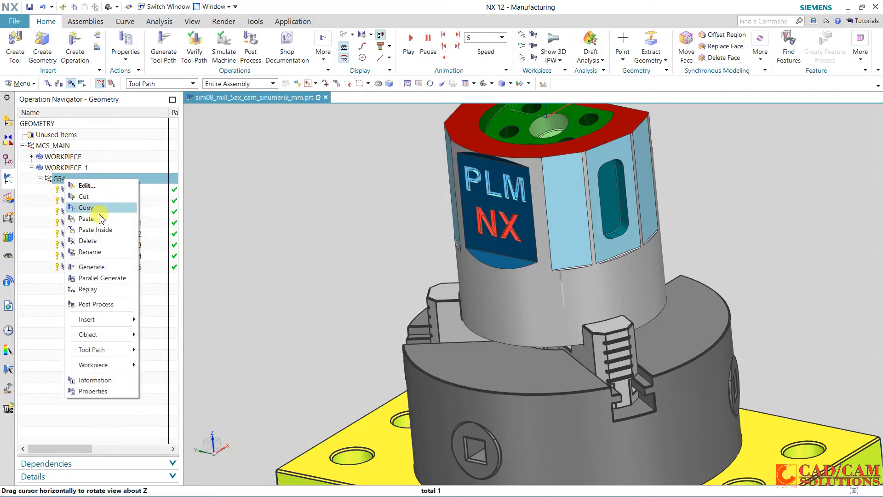
click(97, 229)
click(106, 280)
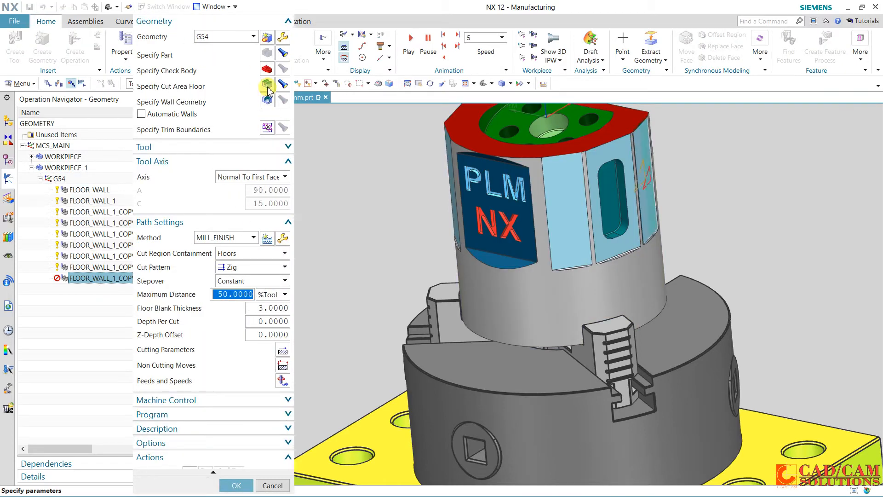
click(267, 85)
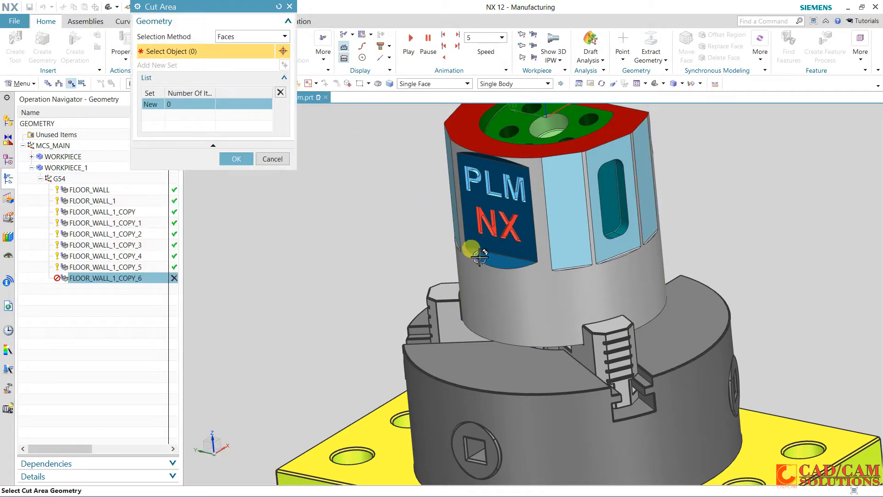
click(243, 157)
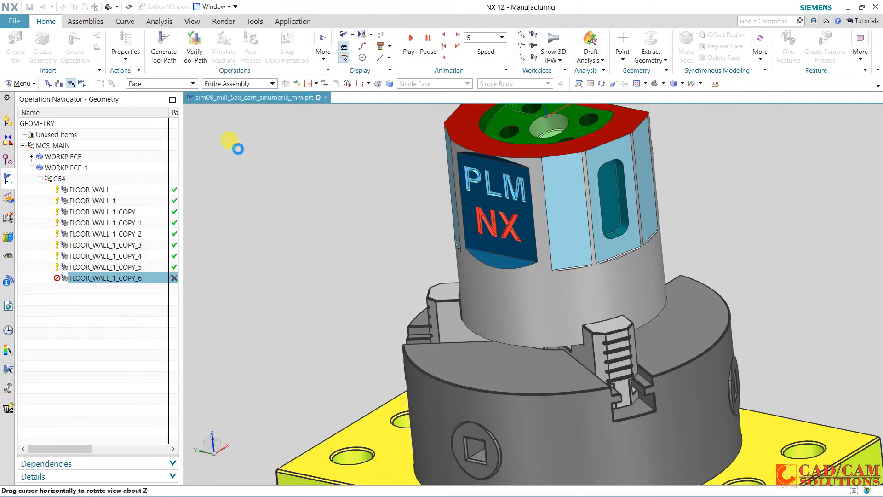
Assign tool UGT0201_088 (End mill 10 mm) to FLOOR_WALL_1_COPY_6 and generate its tool path
click(230, 147)
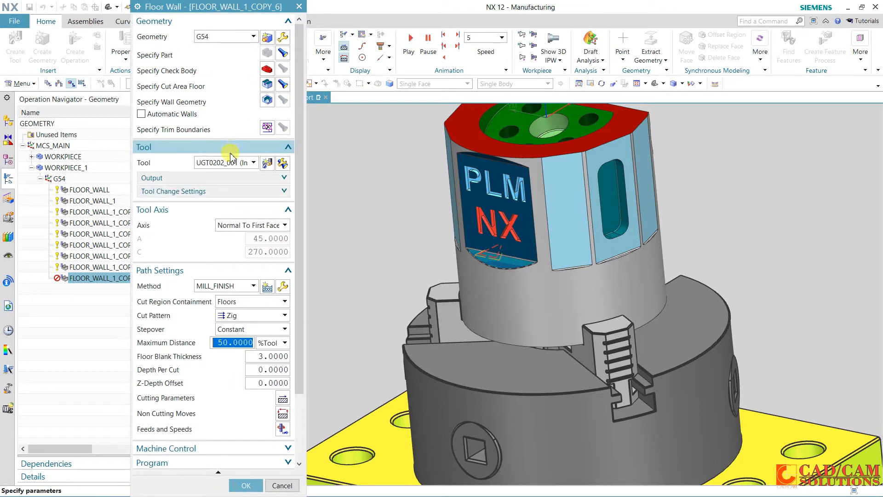
click(230, 163)
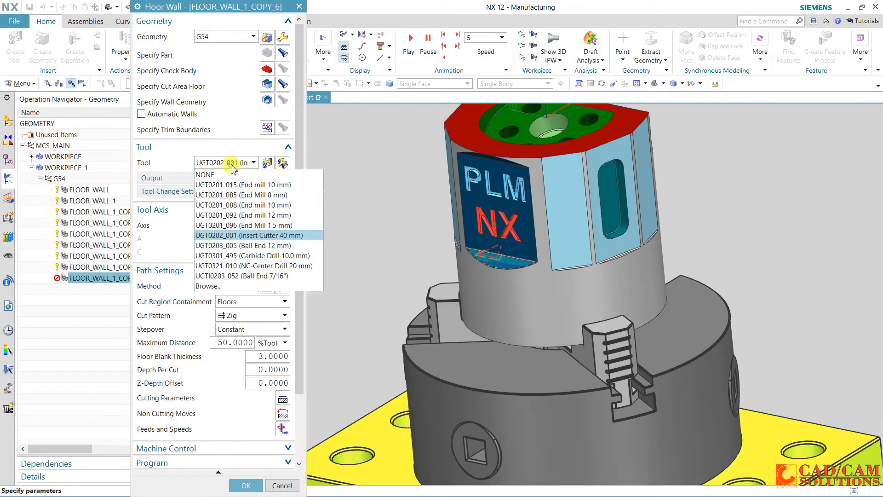
click(243, 205)
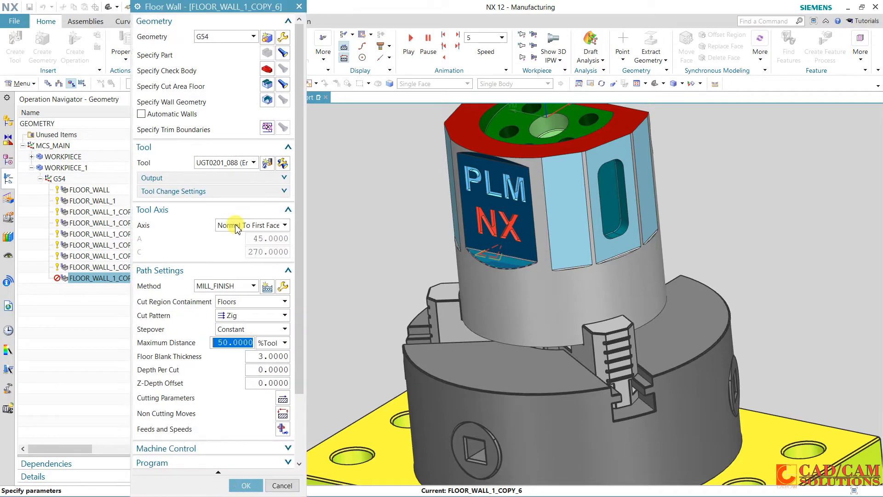
scroll(241, 315, down, 3)
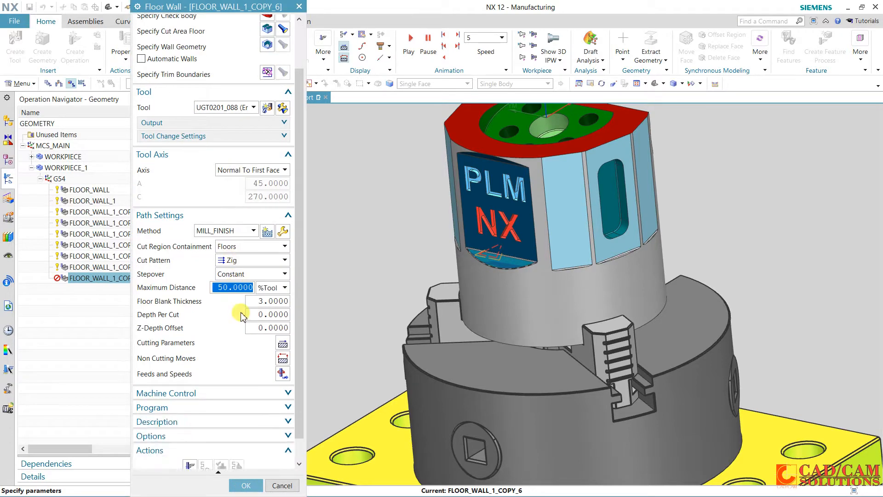
click(224, 303)
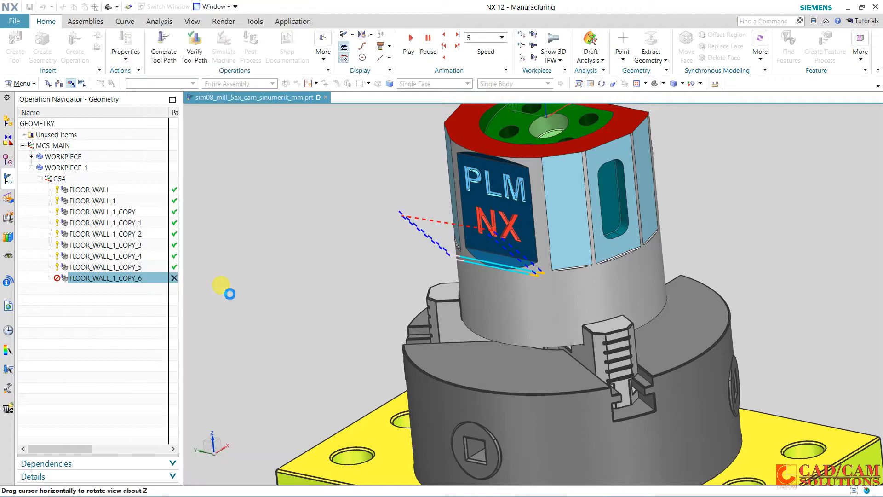
Try the Profile cut pattern for the angled face by regenerating its tool path, and restore the Zig pattern
middle_drag(370, 266, 384, 252)
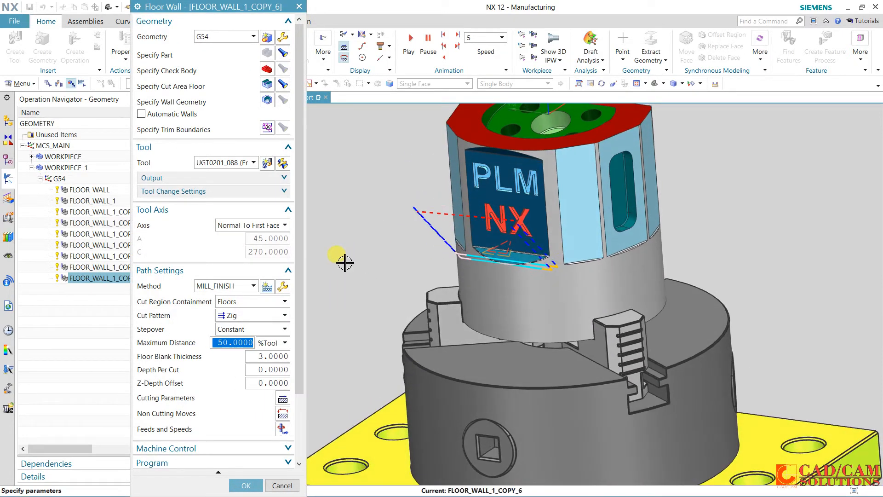
click(248, 316)
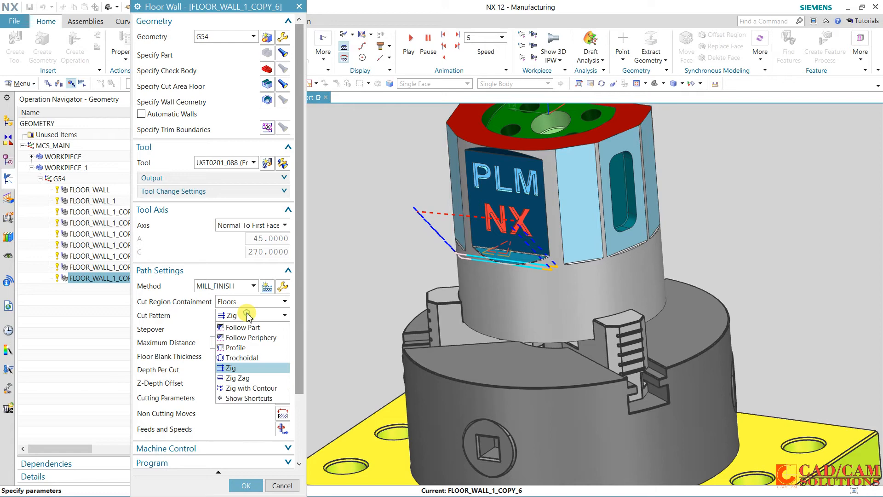
click(250, 350)
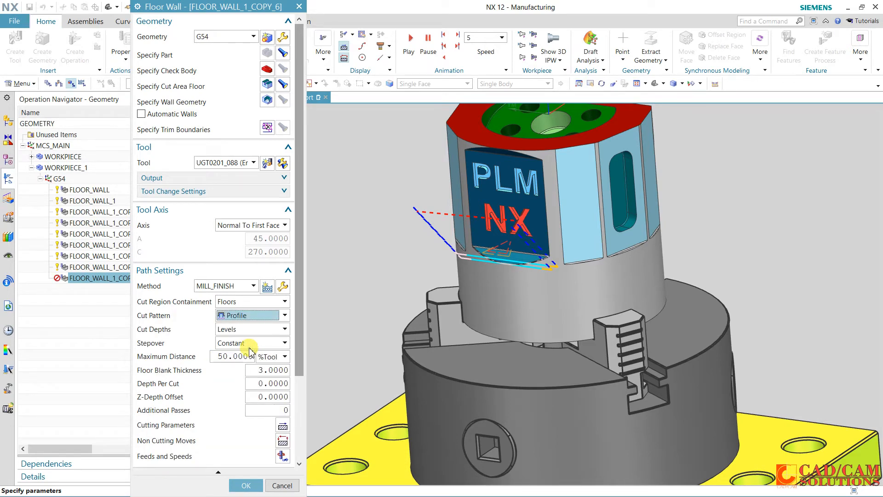
scroll(241, 354, down, 4)
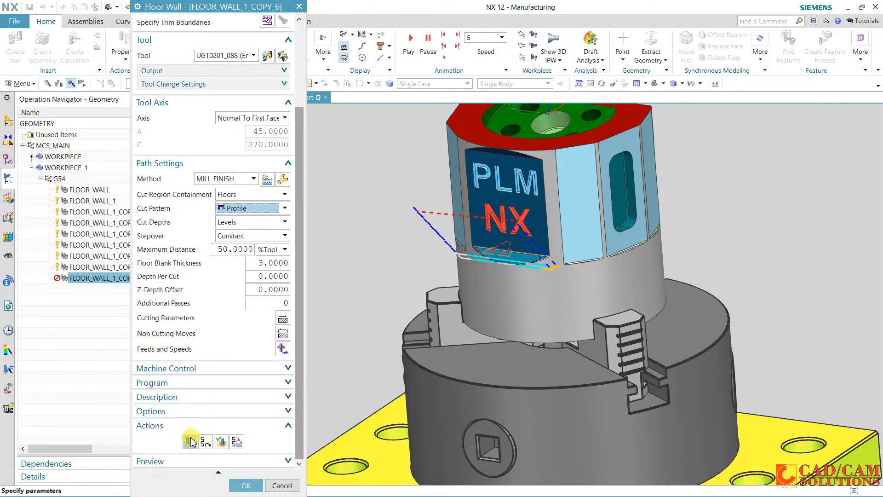
click(190, 440)
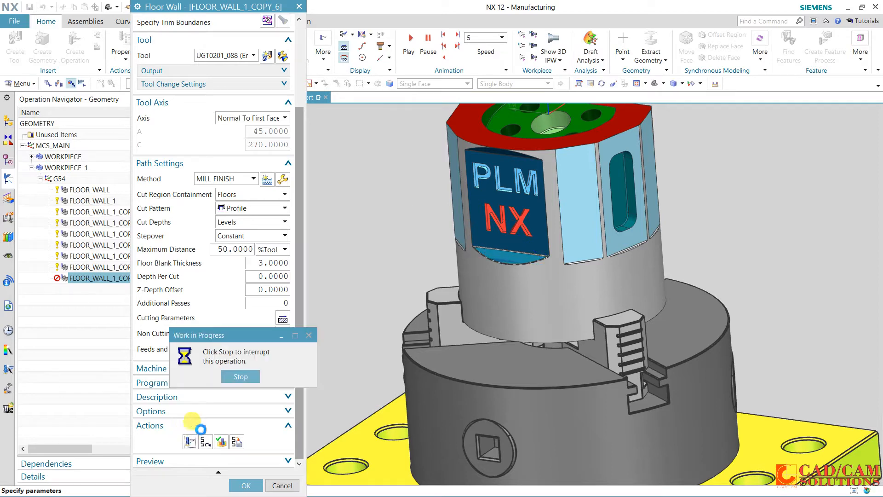
click(428, 274)
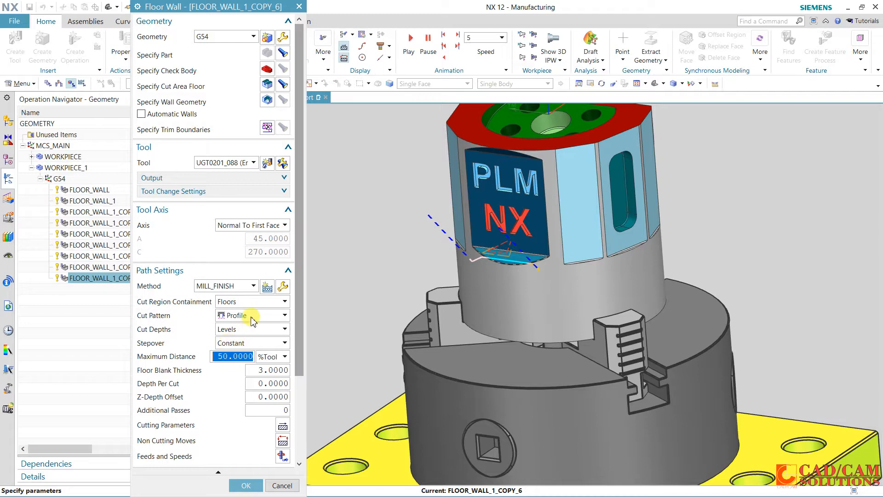
click(253, 316)
click(234, 367)
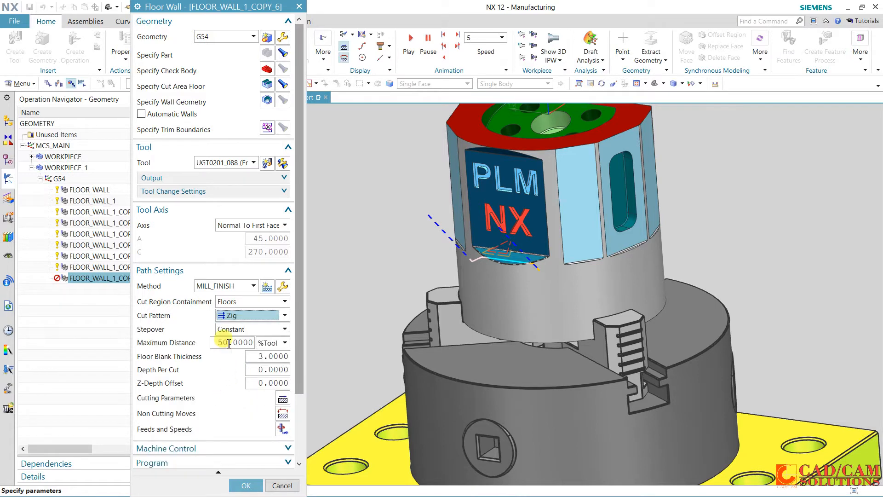
Regenerate the angled face's Zig tool path and verify it with a replay, accepting the FLOOR_WALL_1_COPY_6 operation
scroll(252, 334, down, 3)
click(191, 442)
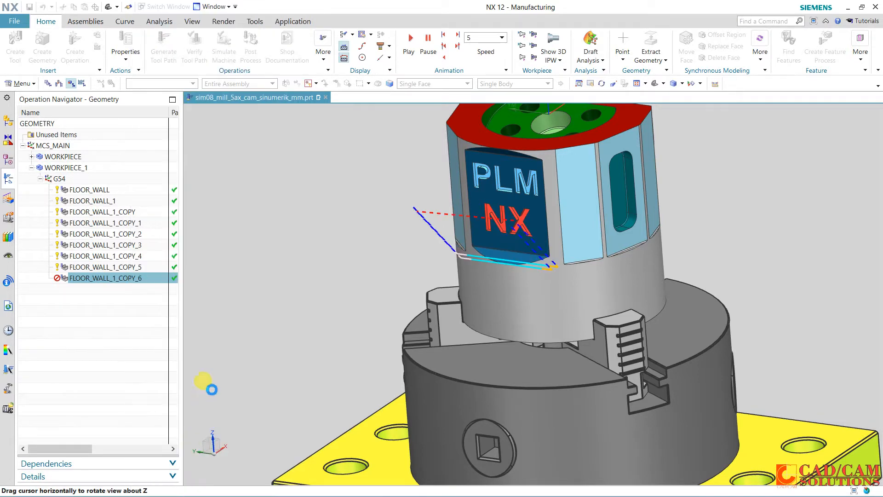
scroll(219, 359, down, 3)
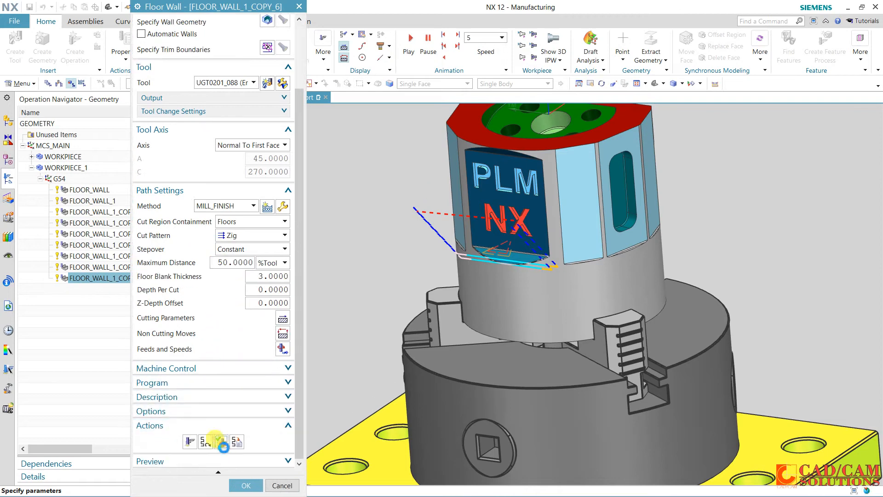
click(222, 443)
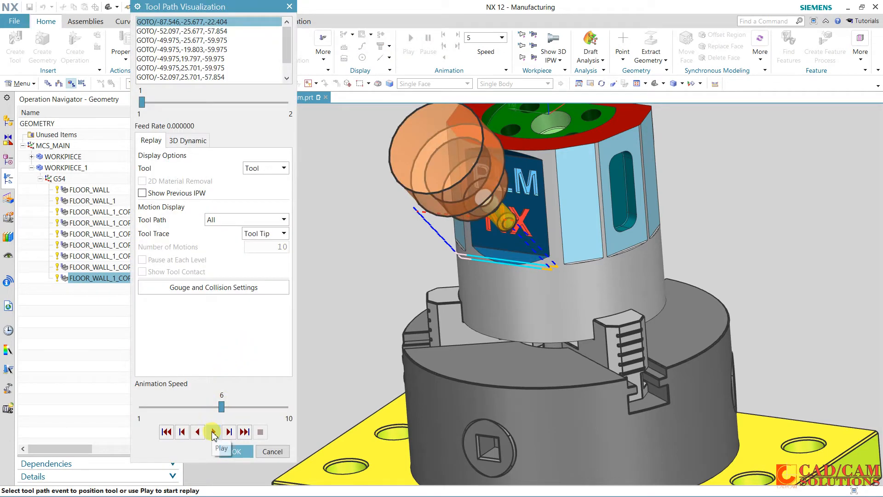
click(213, 433)
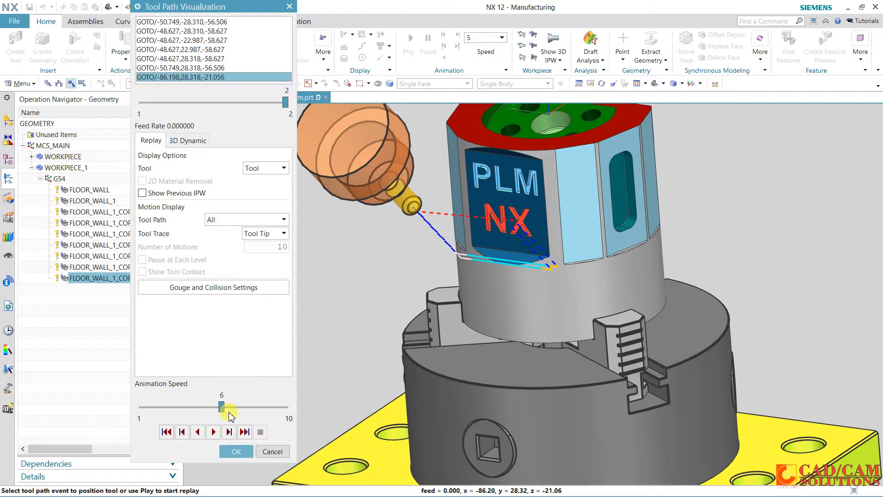
click(236, 451)
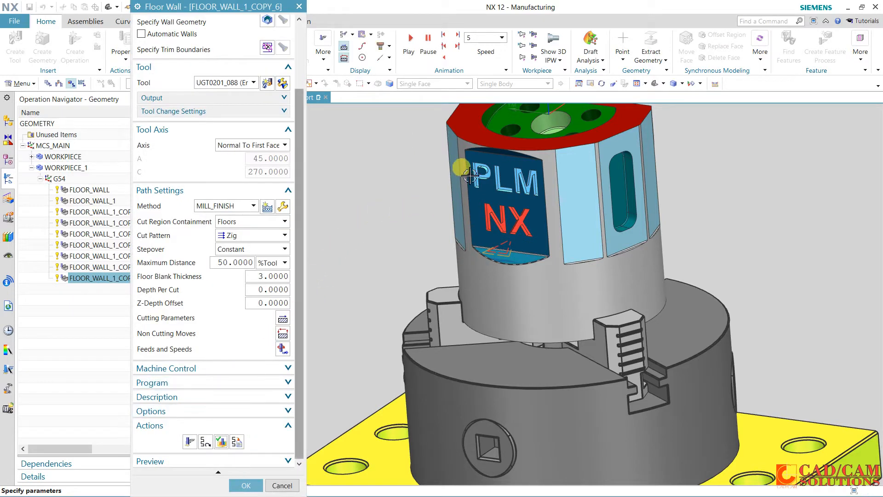
click(246, 485)
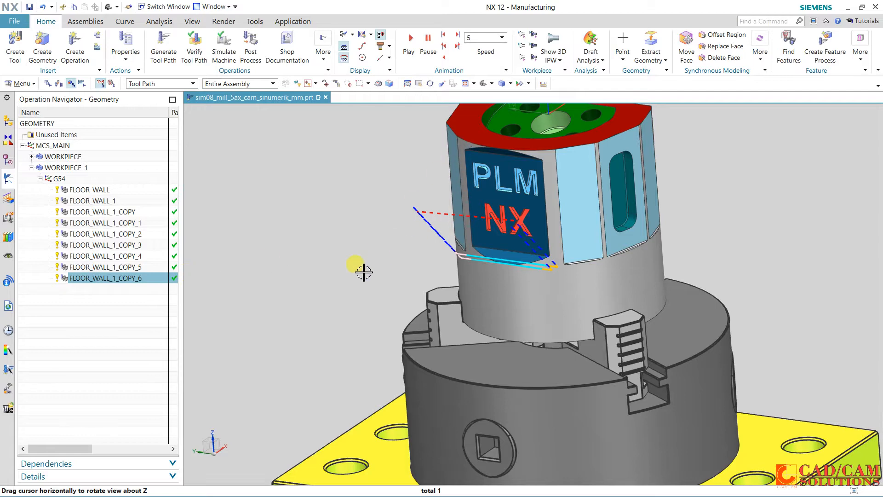
Create a mill_contour Cavity Mill operation in program POCKETS with tool UGT0201_088 (End mill 10 mm), geometry G54 and method MILL_FINISH
middle_drag(364, 272, 334, 328)
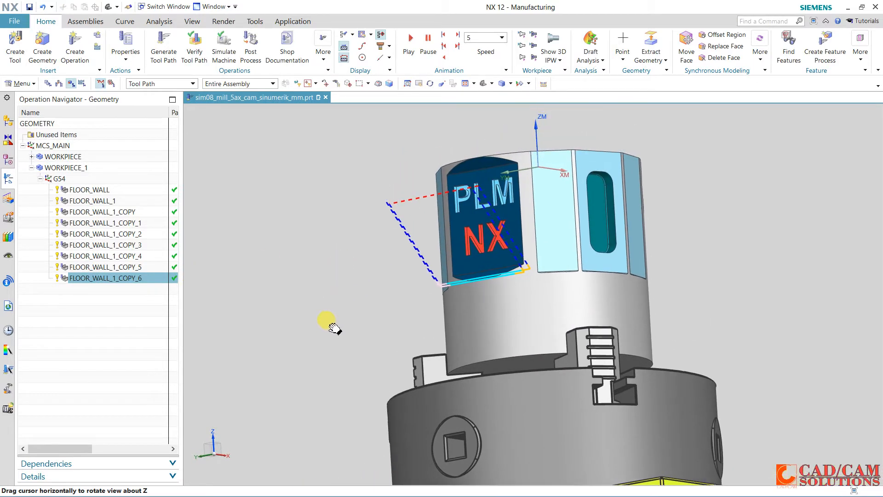
middle_drag(354, 276, 495, 253)
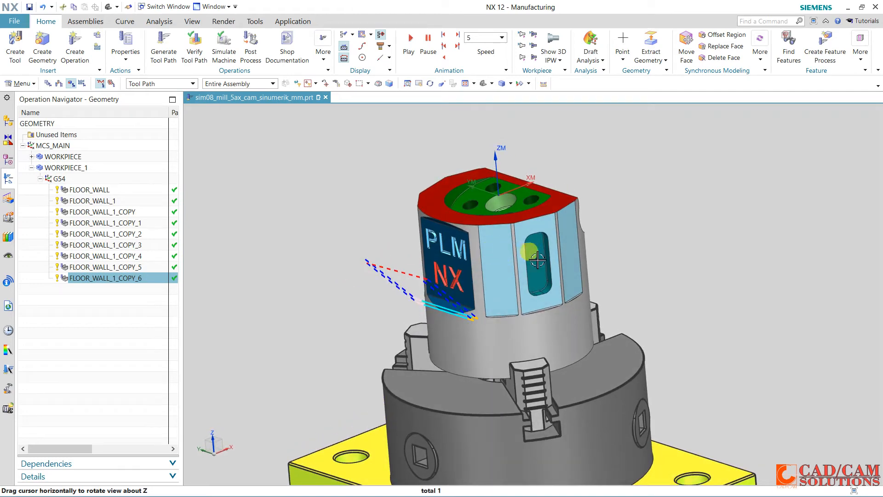
click(76, 55)
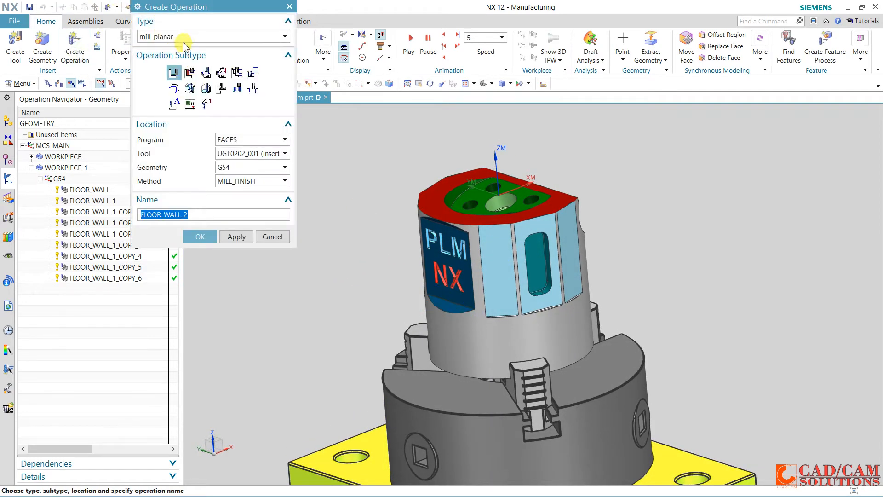
click(184, 38)
click(184, 53)
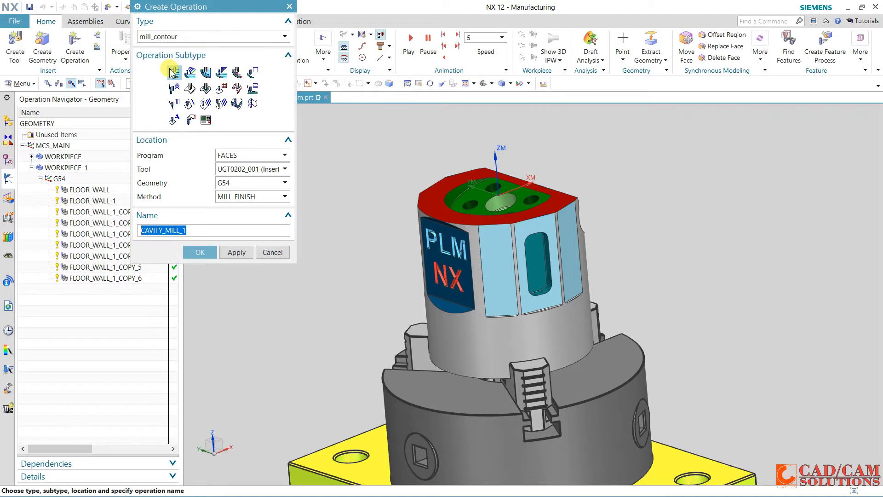
click(173, 73)
click(265, 159)
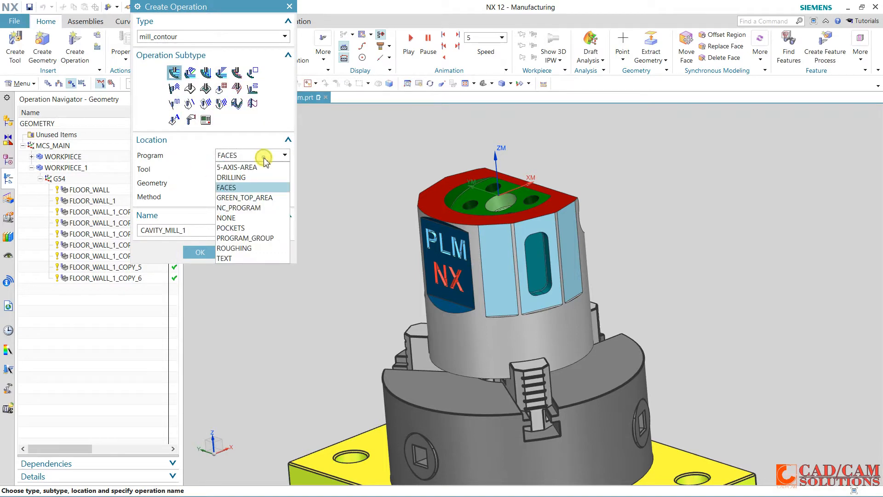
click(250, 229)
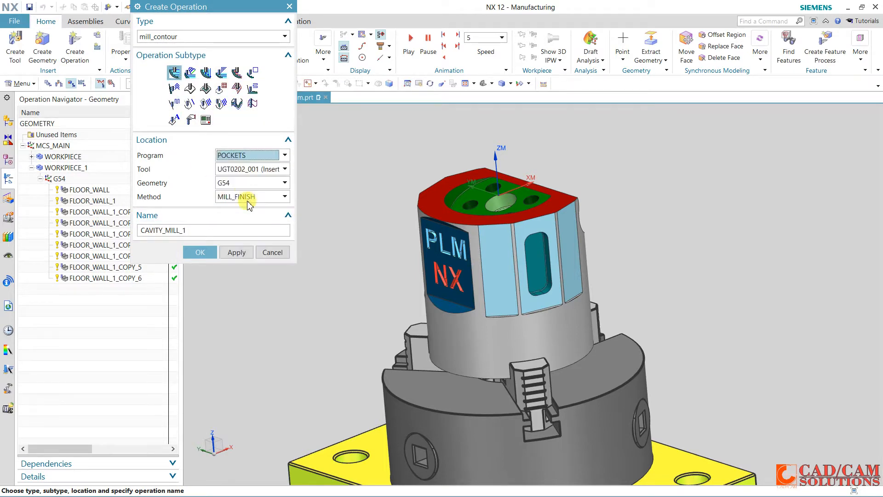
click(253, 170)
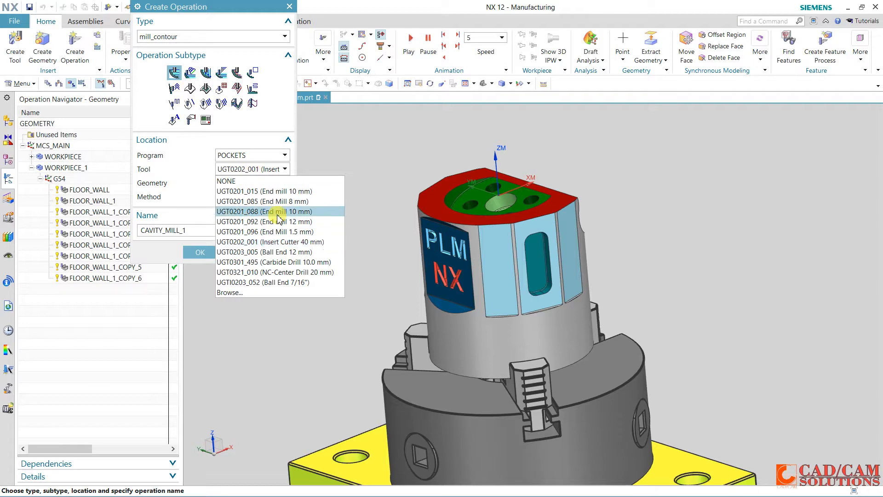
click(295, 208)
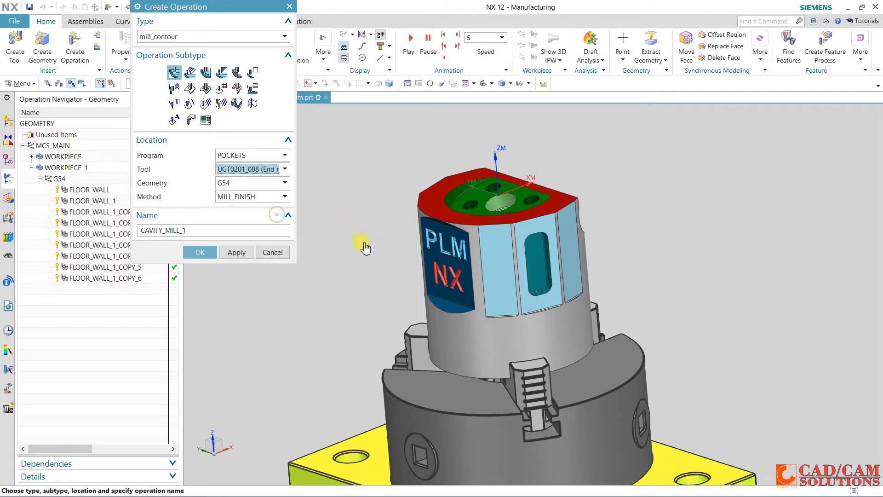
click(201, 253)
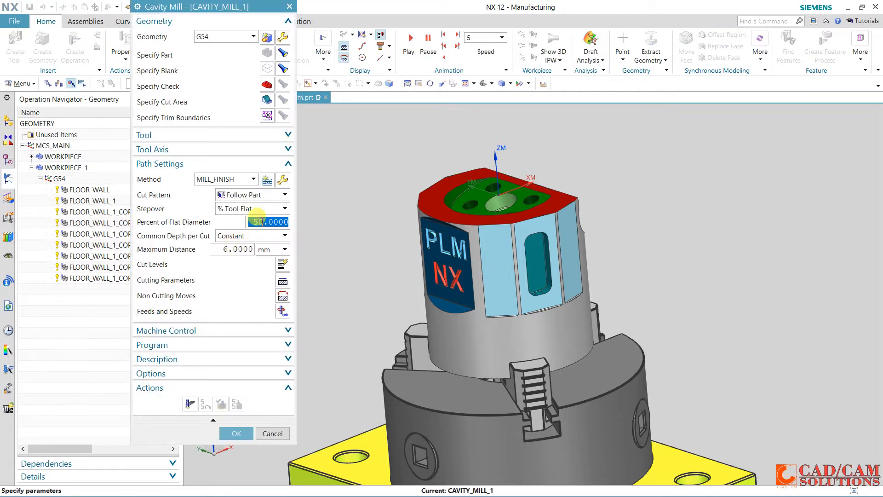
Set the cut area of CAVITY_MILL_1 to the tangent faces of the slot-shaped side pocket
click(273, 100)
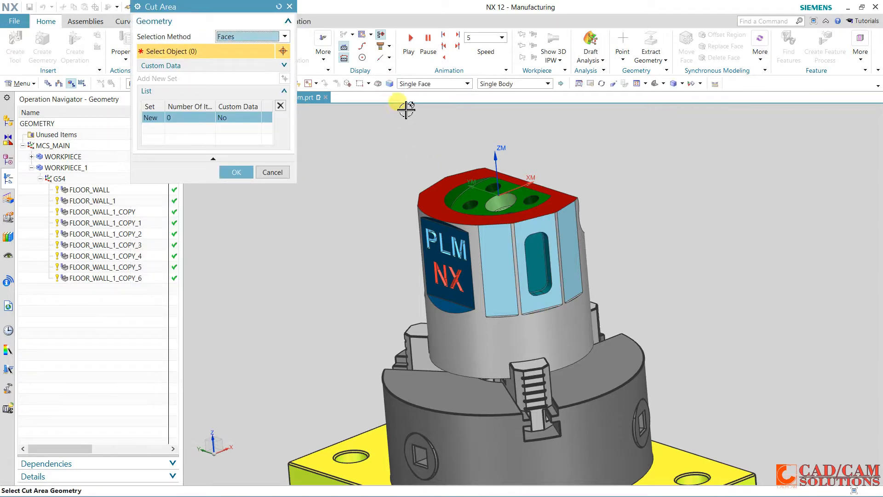
click(430, 89)
click(416, 119)
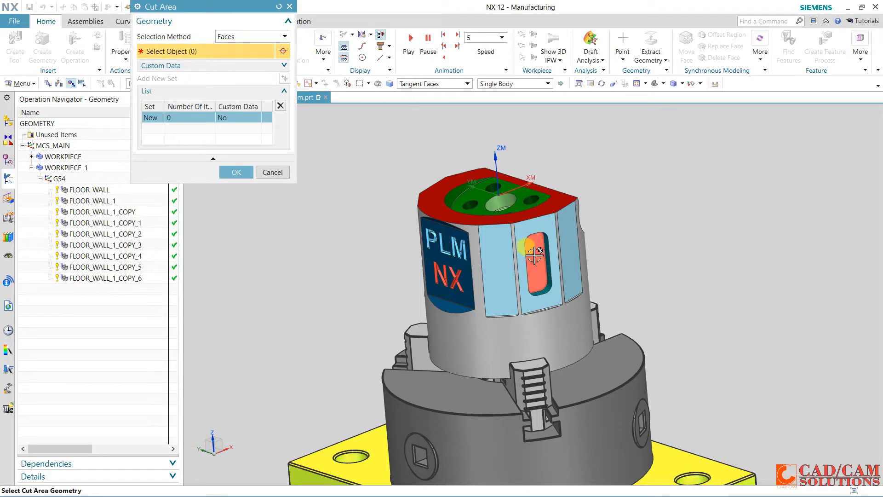
click(564, 248)
click(236, 158)
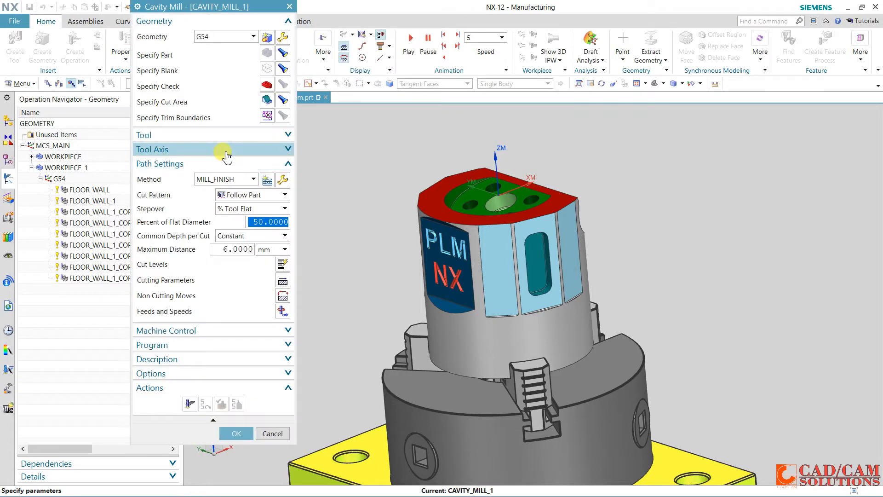
Set the tool axis to a specified vector normal to the side pocket's floor face
click(225, 151)
click(235, 165)
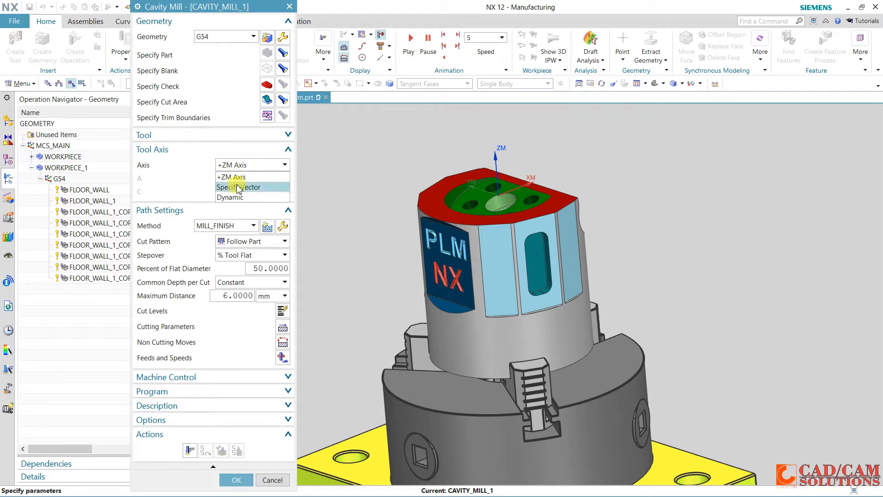
click(239, 189)
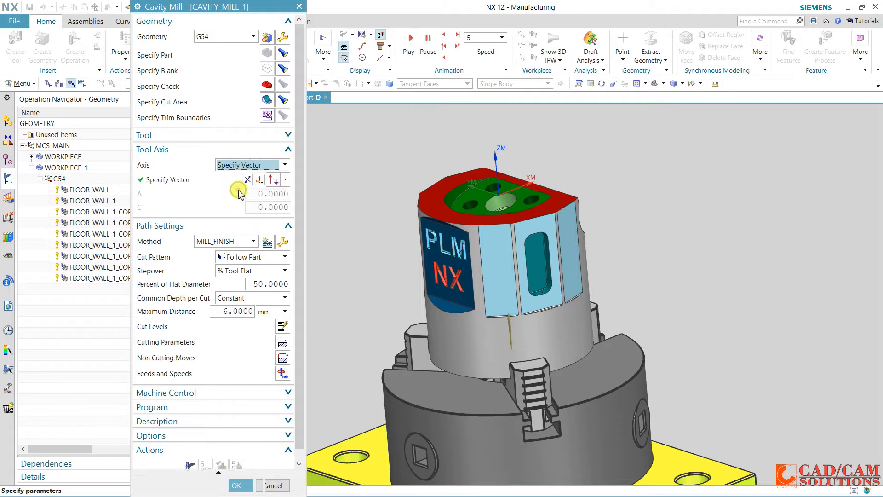
click(286, 180)
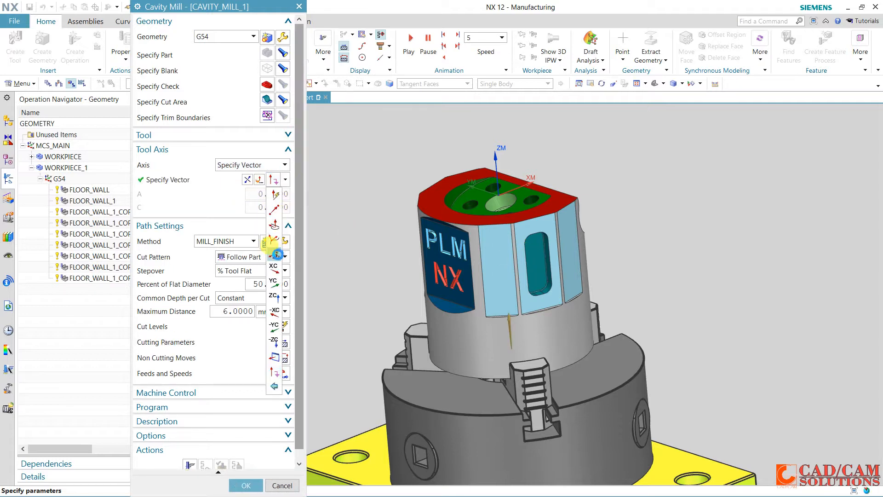
click(276, 254)
click(536, 266)
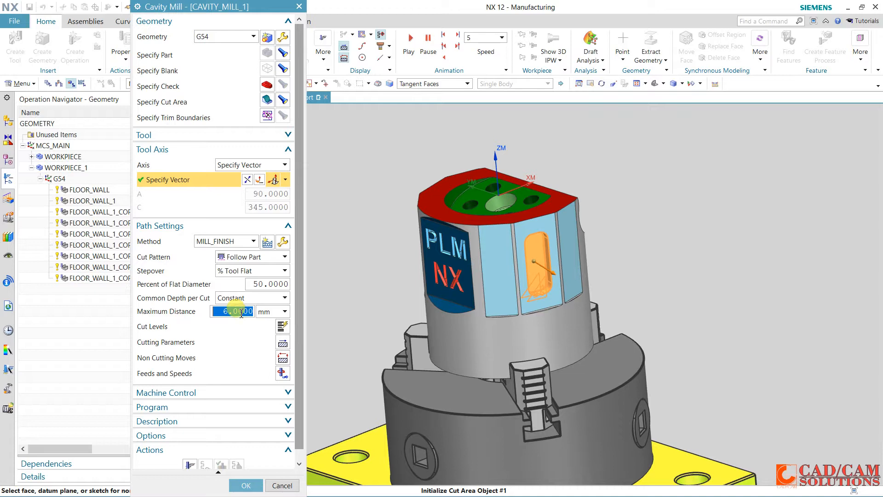
Set the maximum distance per cut to 3 mm and generate the pocket's tool path
scroll(228, 455, down, 1)
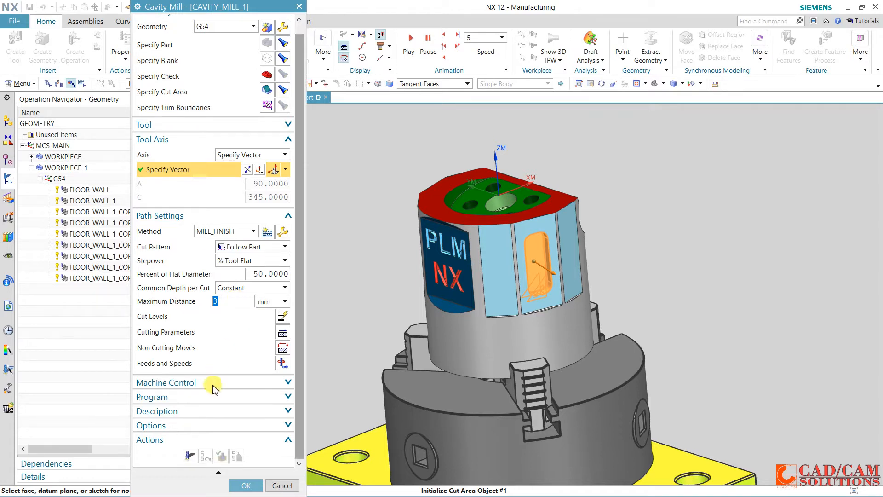
click(190, 455)
middle_click(238, 358)
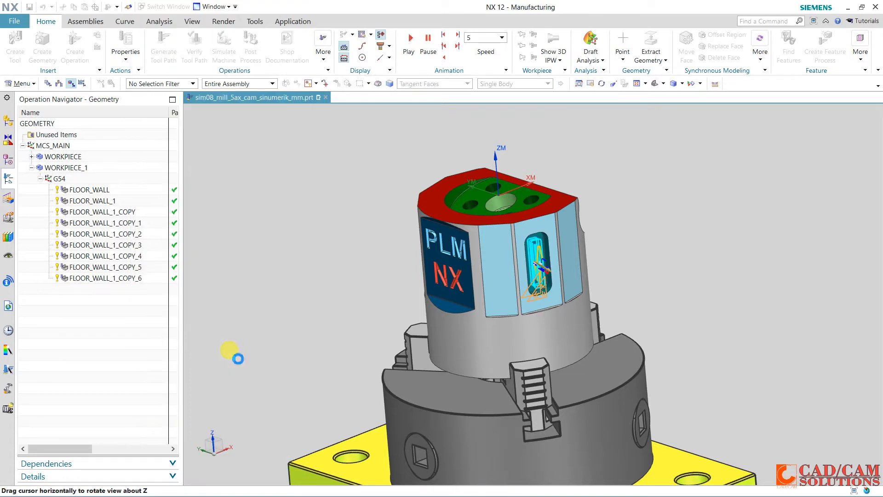
Verify the pocket tool path with a replay at animation speed 8 and accept the CAVITY_MILL_1 operation
middle_drag(340, 288, 360, 289)
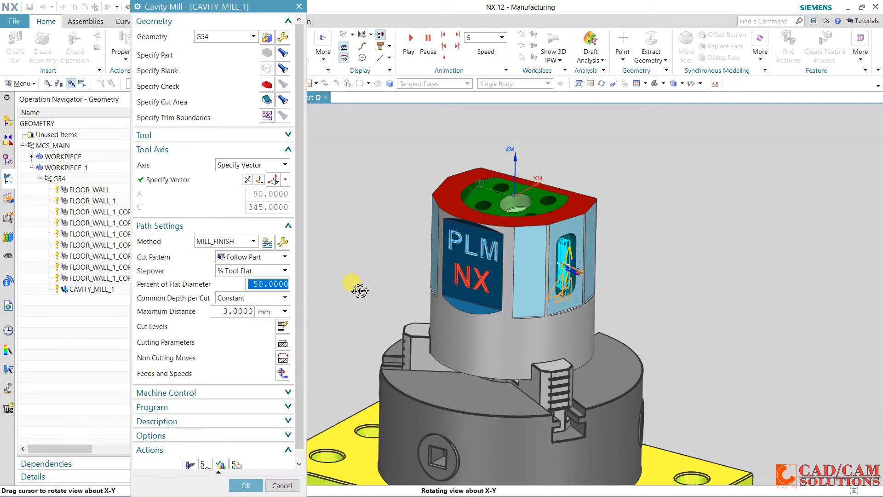
scroll(210, 431, down, 1)
click(222, 462)
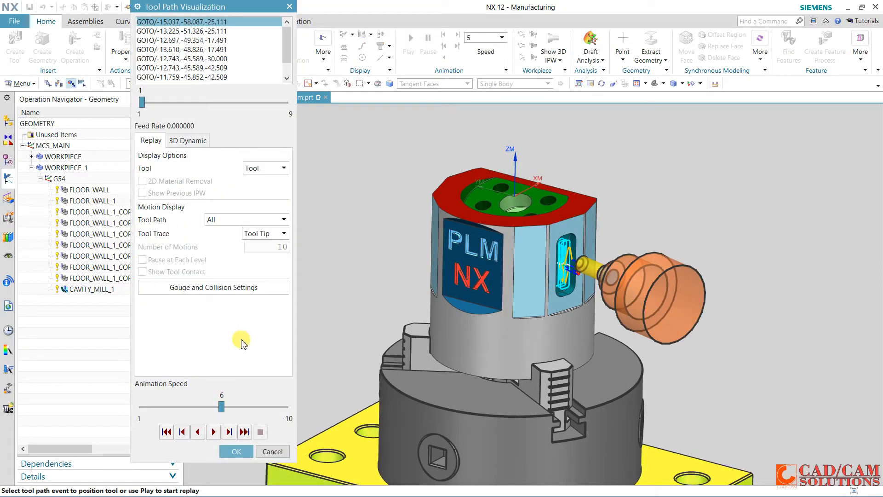
click(214, 432)
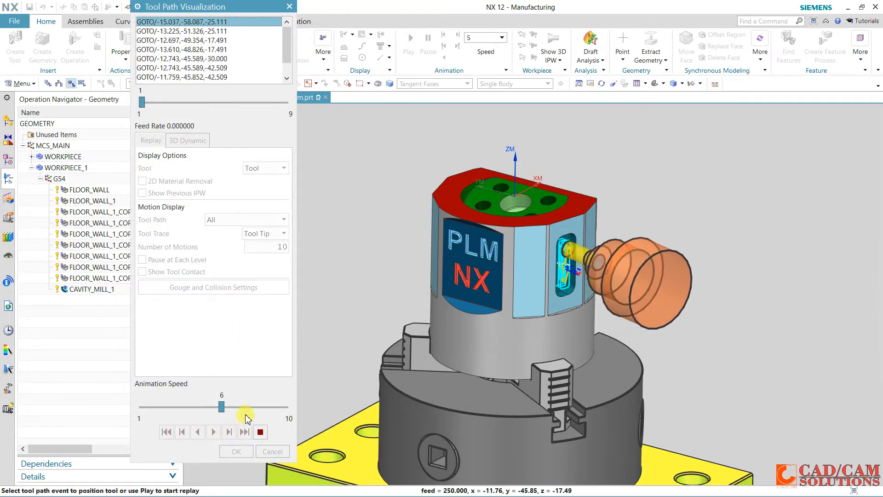
drag(222, 407, 256, 407)
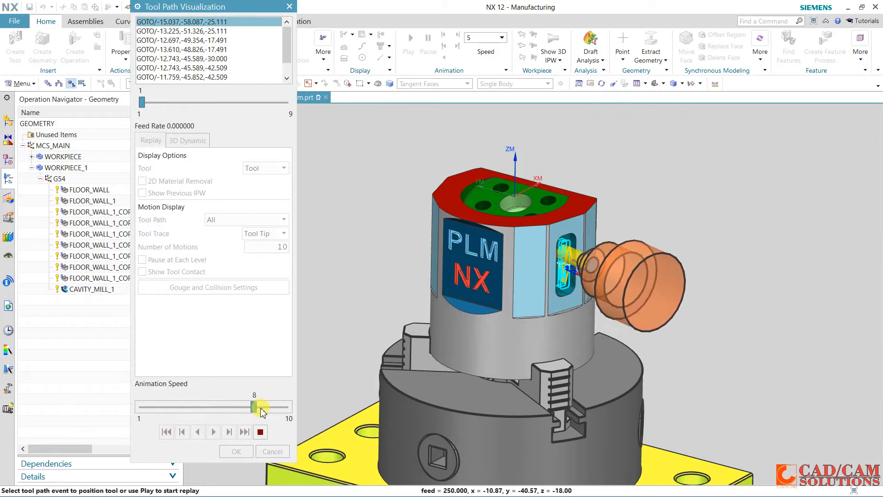
click(260, 432)
click(236, 451)
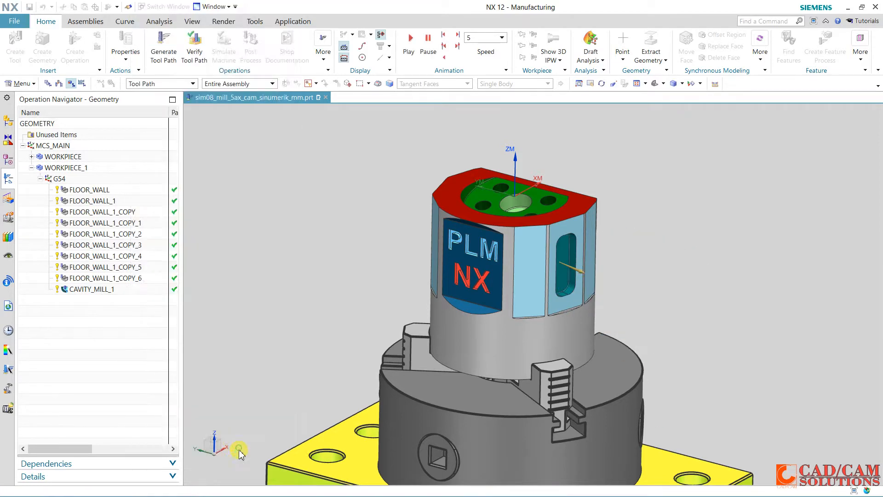
click(237, 484)
Copy the CAVITY_MILL_1 operation and paste the copy inside G54
click(92, 288)
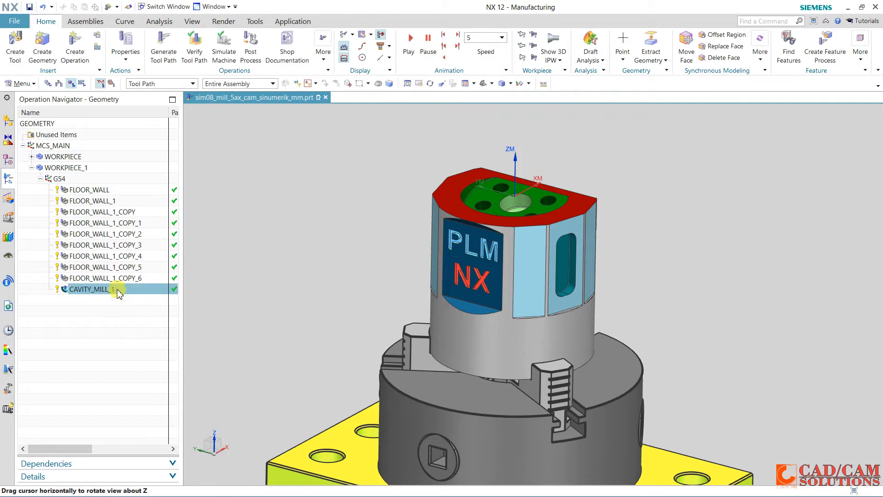
right_click(118, 289)
click(148, 88)
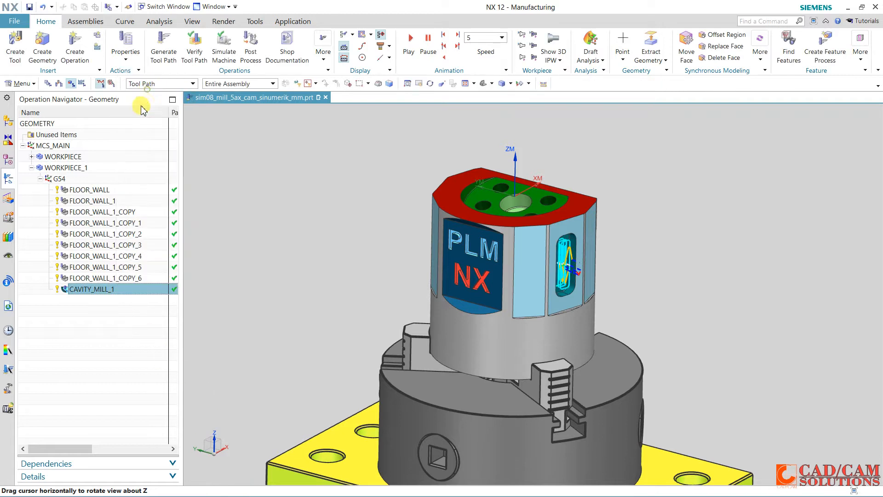
click(62, 182)
right_click(62, 183)
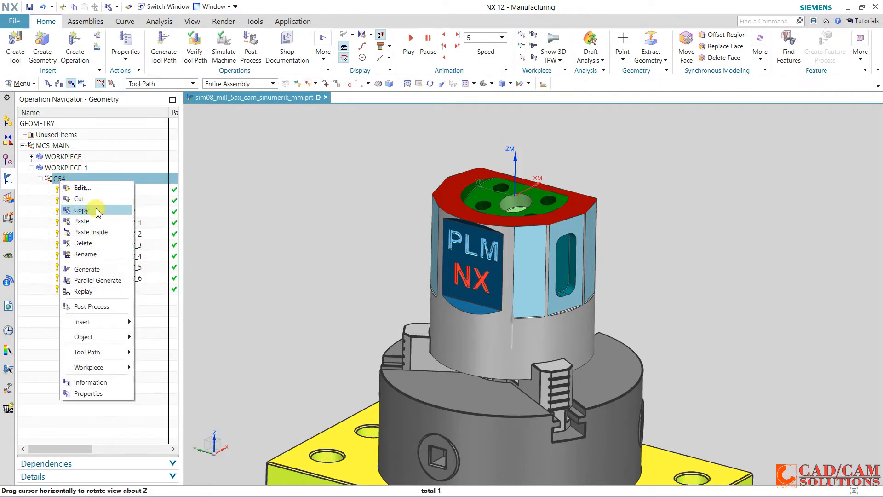
click(96, 232)
Edit CAVITY_MILL_1_COPY and set its cut area to the tangent faces of the other side pocket
double_click(103, 302)
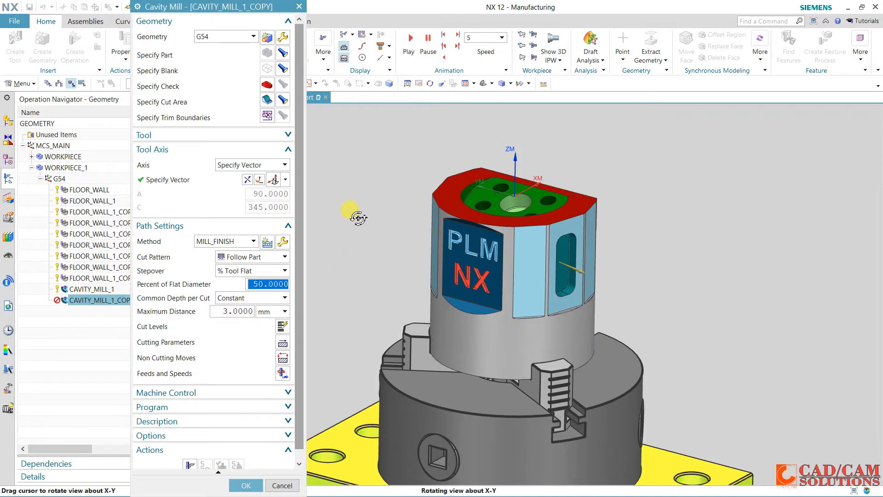
middle_drag(359, 218, 339, 204)
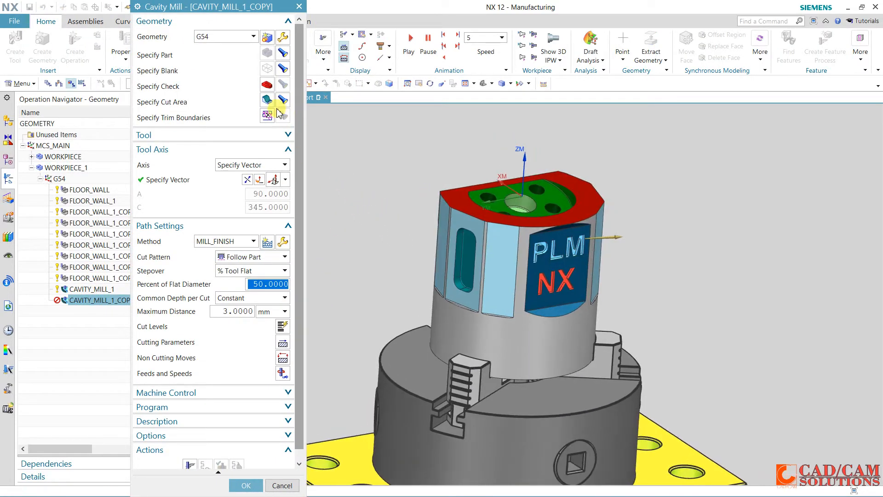
click(267, 99)
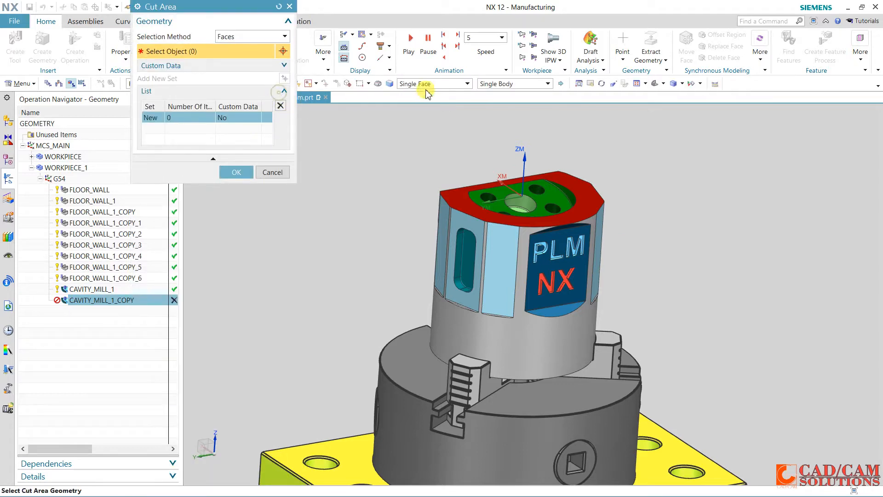
click(427, 87)
click(421, 115)
click(466, 247)
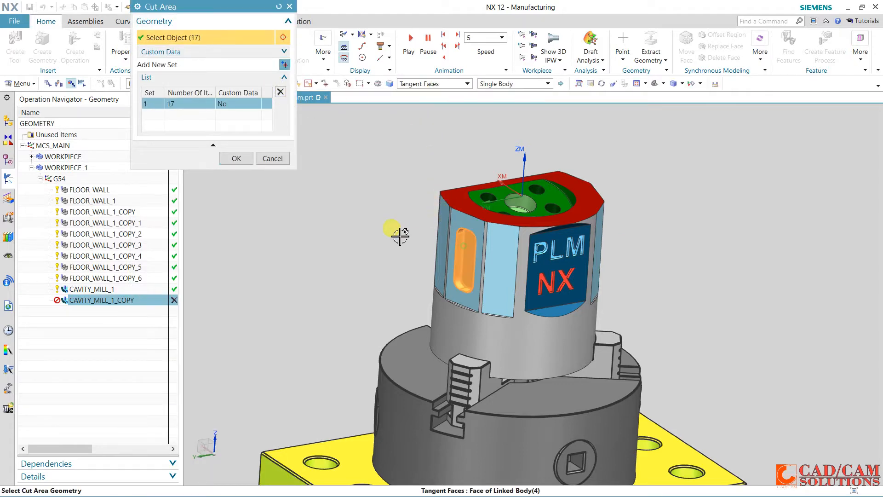
click(236, 159)
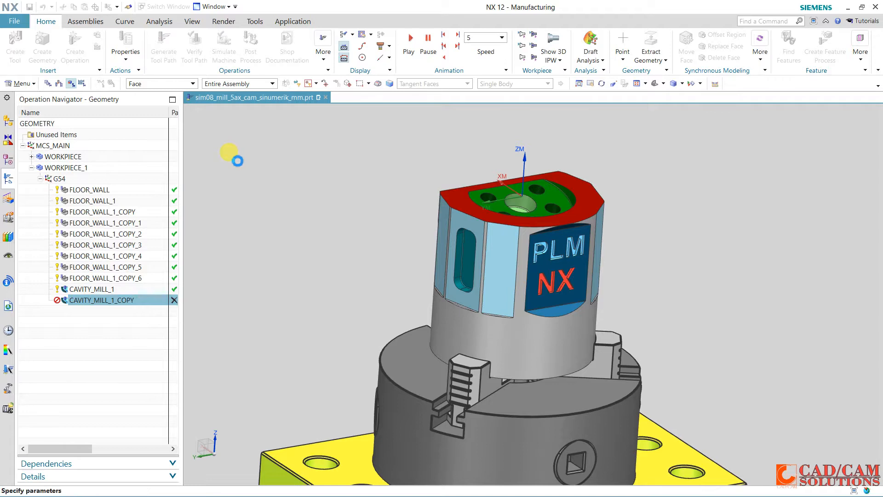
Respecify the tool axis vector normal to this side pocket's floor face, selecting it as a single face
click(203, 180)
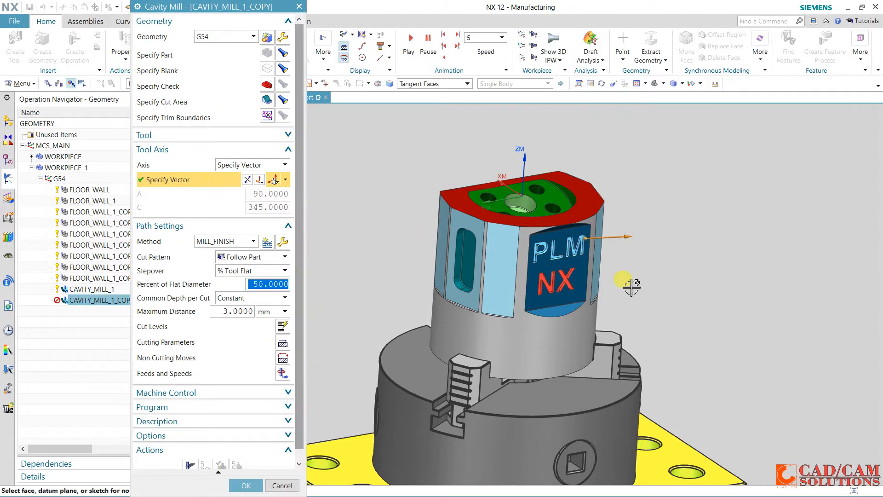
middle_drag(637, 292, 544, 275)
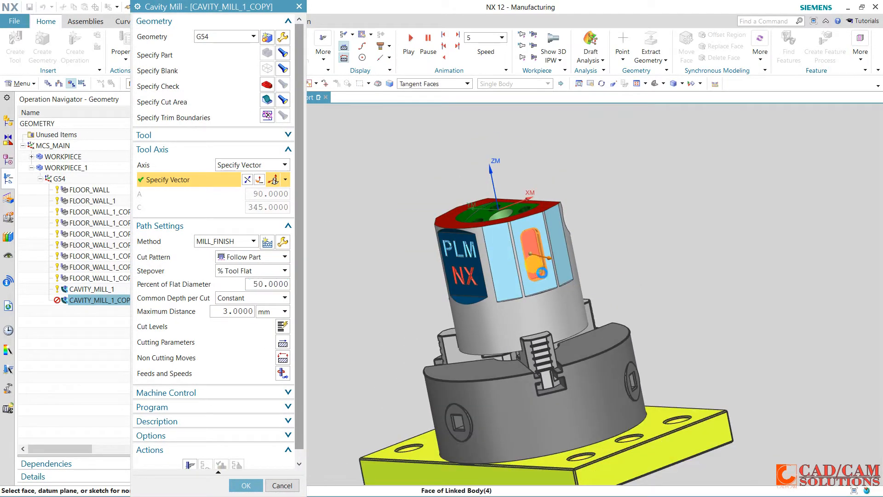
middle_drag(408, 278, 476, 269)
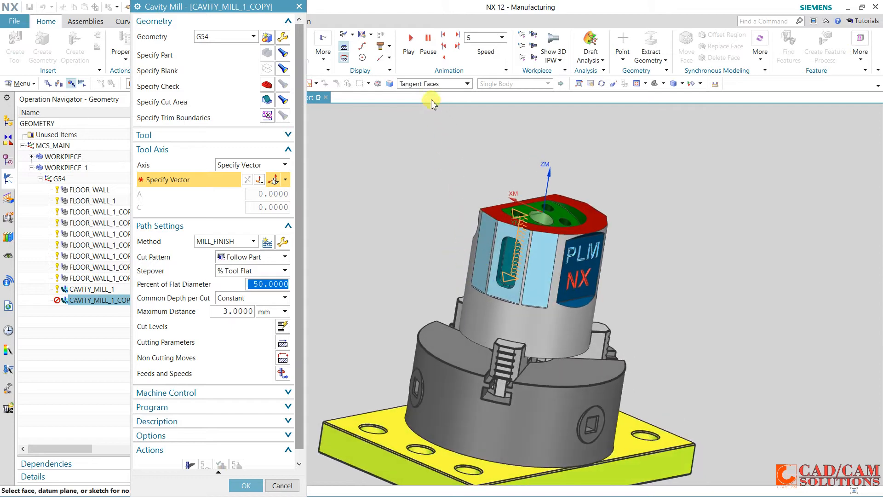
click(431, 83)
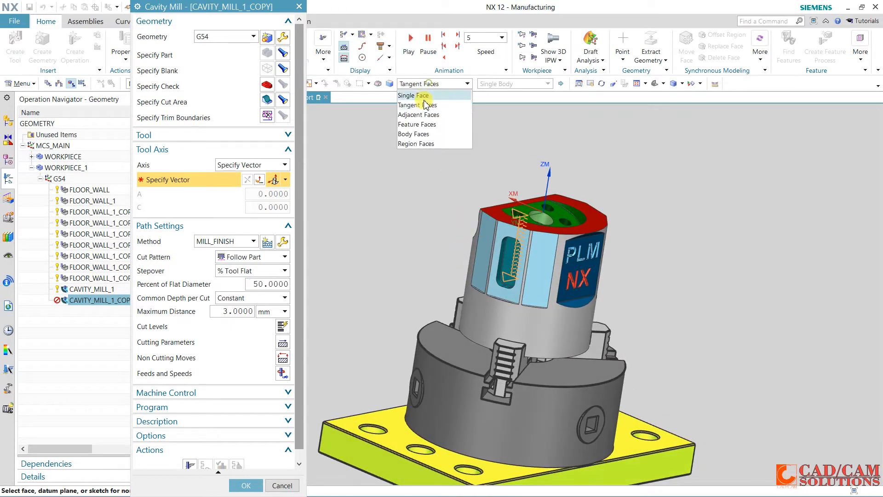
click(506, 262)
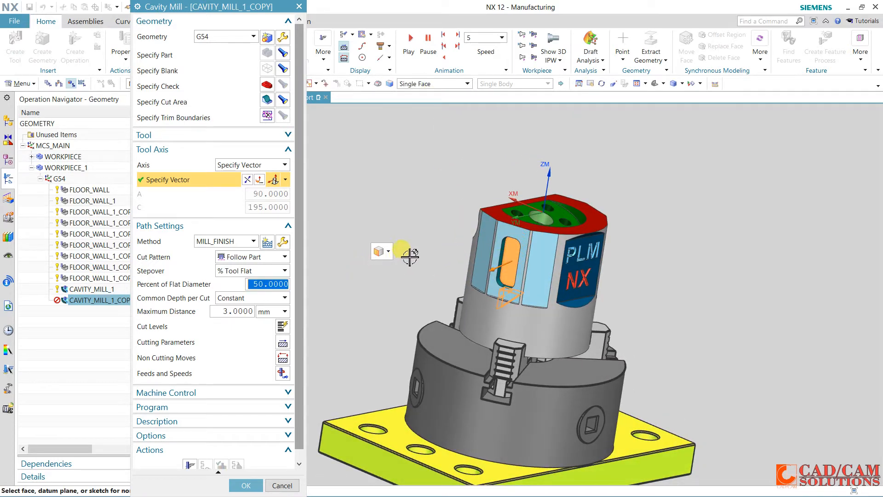
middle_drag(410, 256, 386, 237)
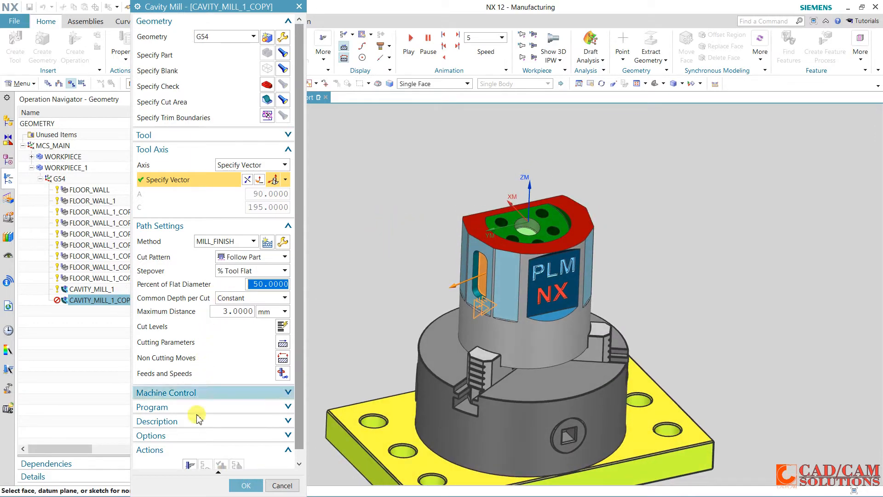
Generate the tool path for the second side pocket and accept the CAVITY_MILL_1_COPY operation
middle_click(296, 384)
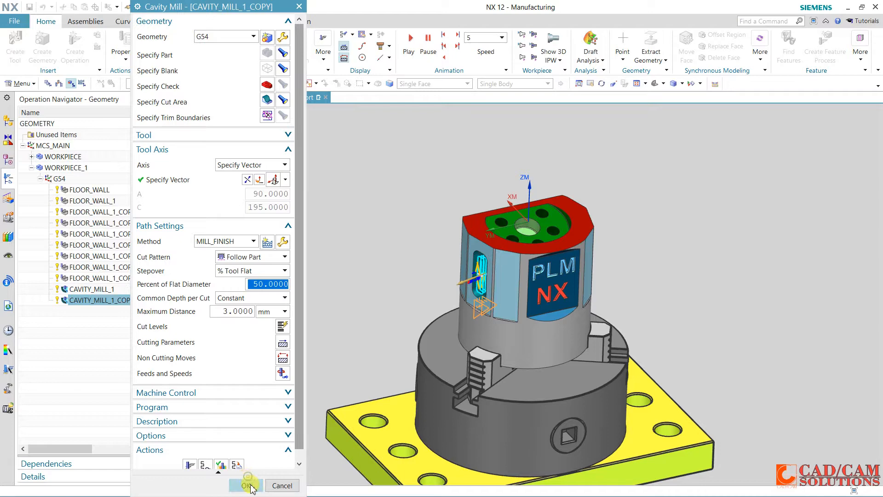
click(247, 486)
right_click(294, 294)
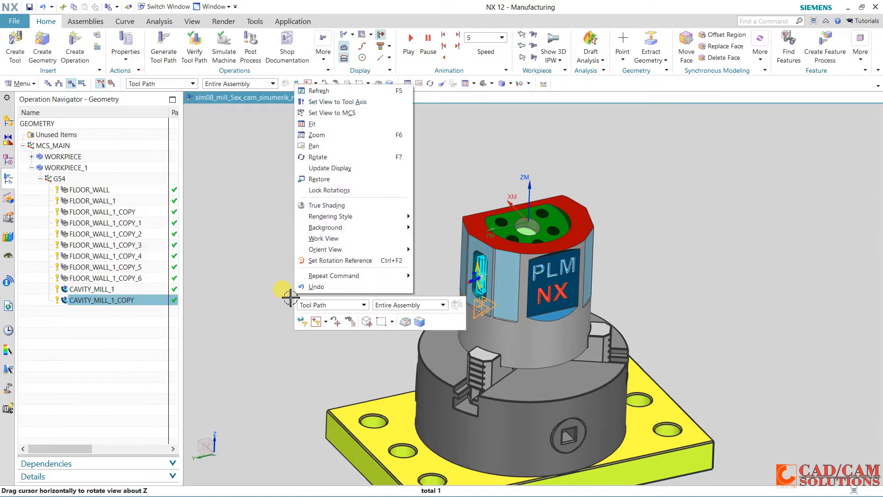
middle_drag(272, 240, 200, 310)
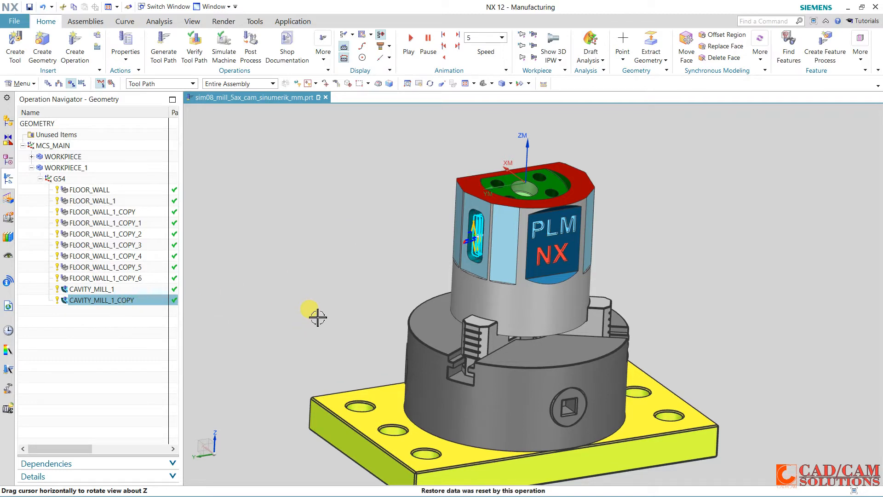
middle_drag(337, 299, 327, 213)
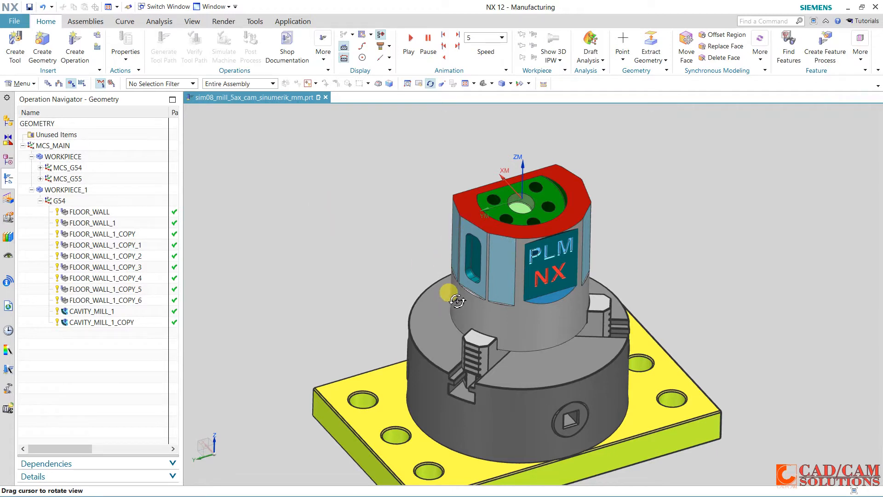
middle_click(314, 211)
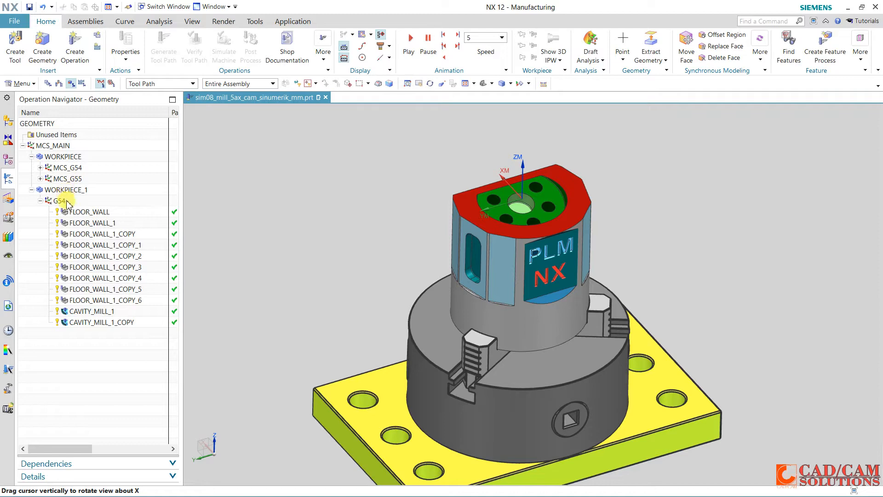
Create a mill_planar Planar Profile operation in program POCKETS under G54, using the 8 mm end mill and method MILL_FINISH
click(75, 46)
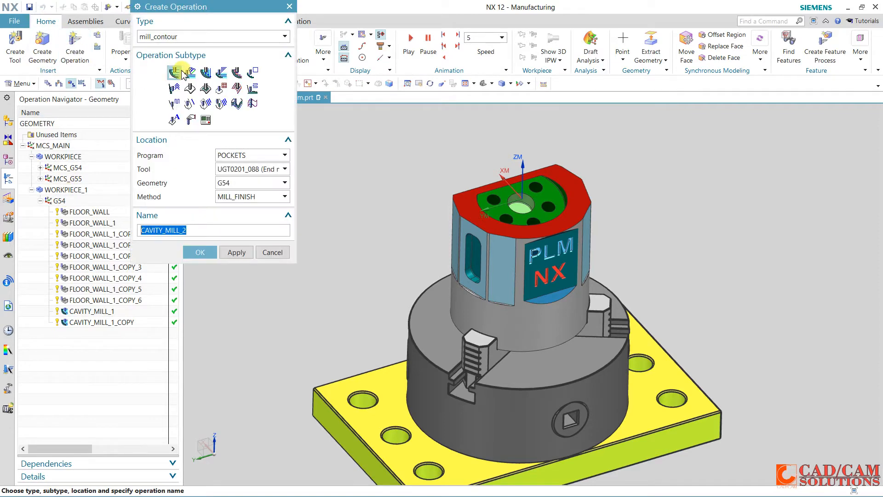
click(190, 37)
click(186, 49)
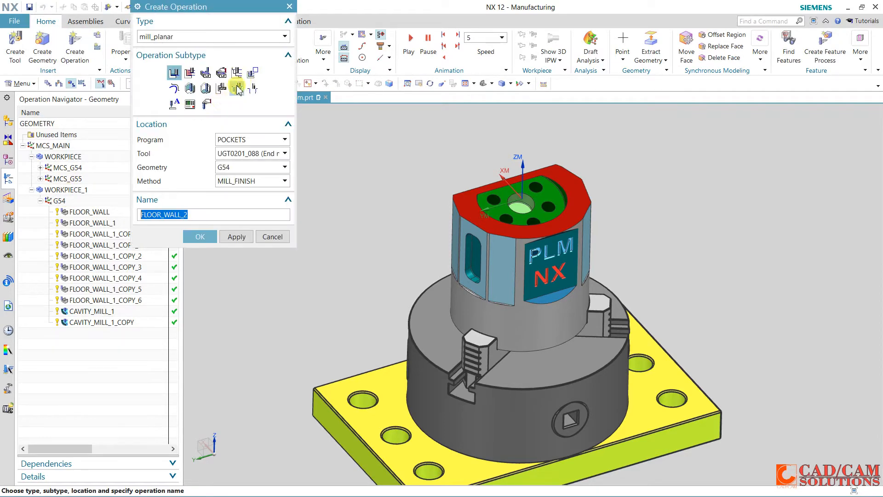
click(252, 76)
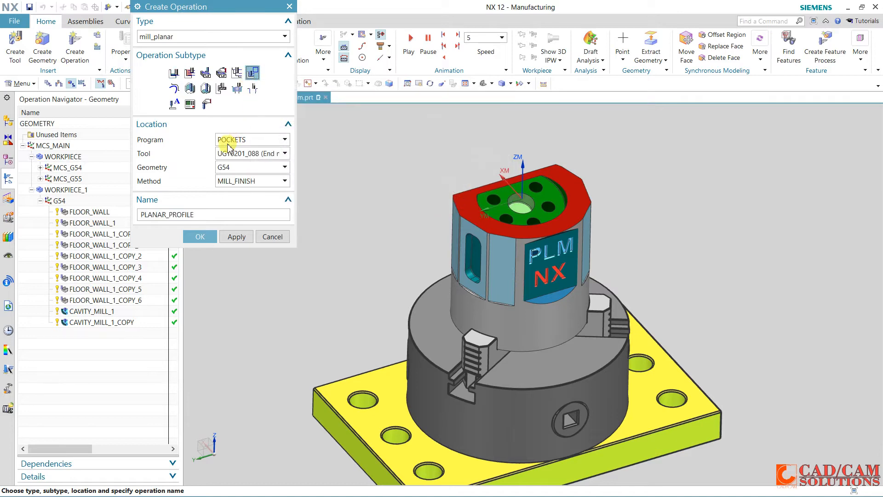
click(238, 155)
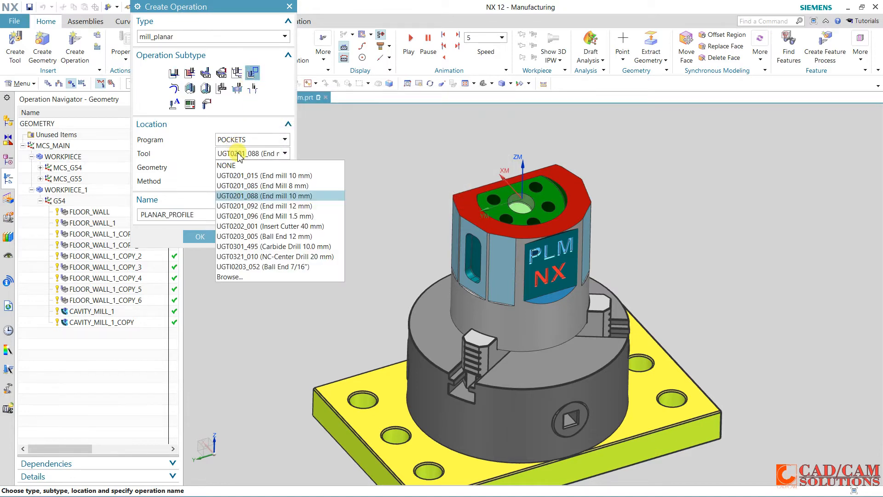
click(251, 186)
click(200, 236)
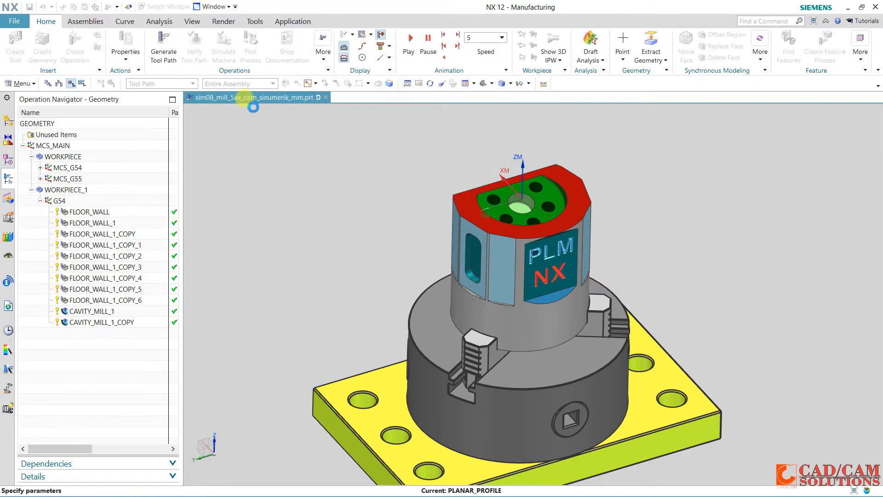
Define the part boundary from the tangent curves around the side pocket's opening, as a closed boundary with tool side Inside
click(267, 53)
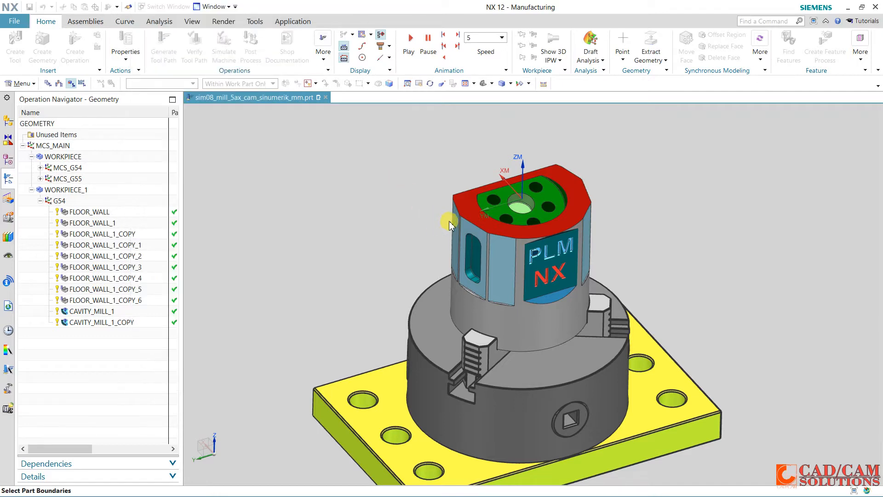
scroll(458, 128, up, 3)
click(284, 36)
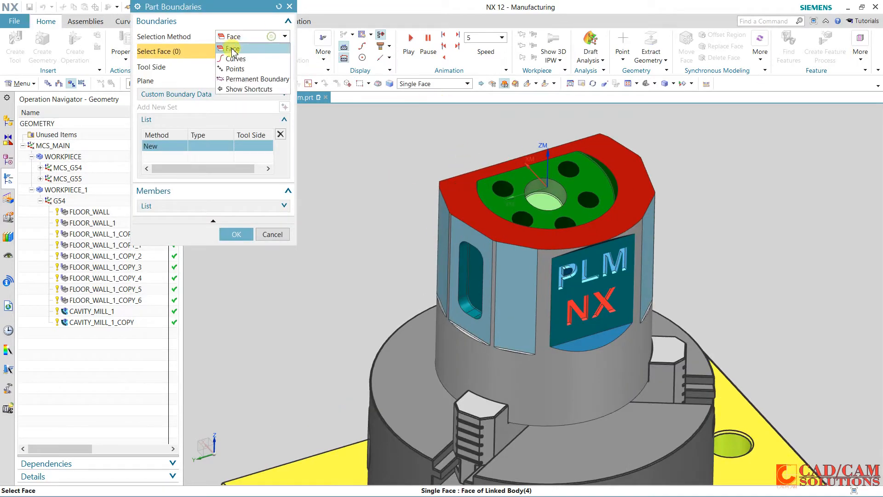
click(232, 54)
click(485, 88)
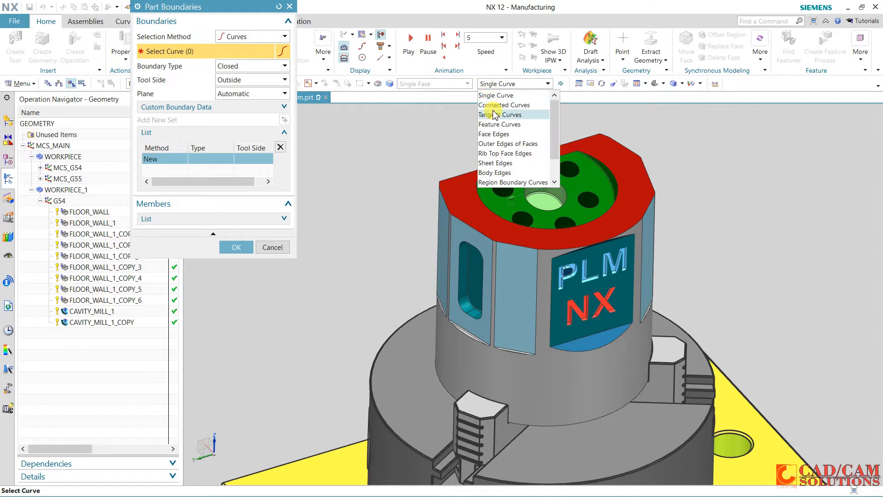
click(496, 115)
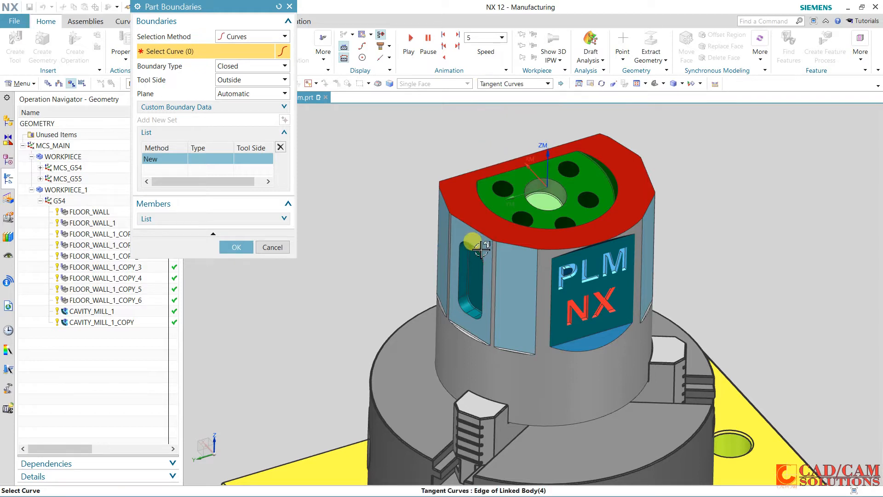
click(481, 248)
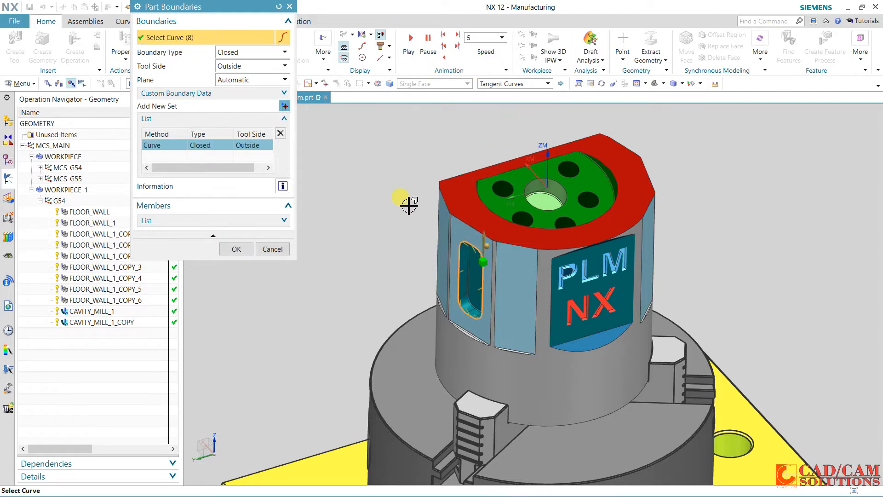
click(267, 68)
click(254, 79)
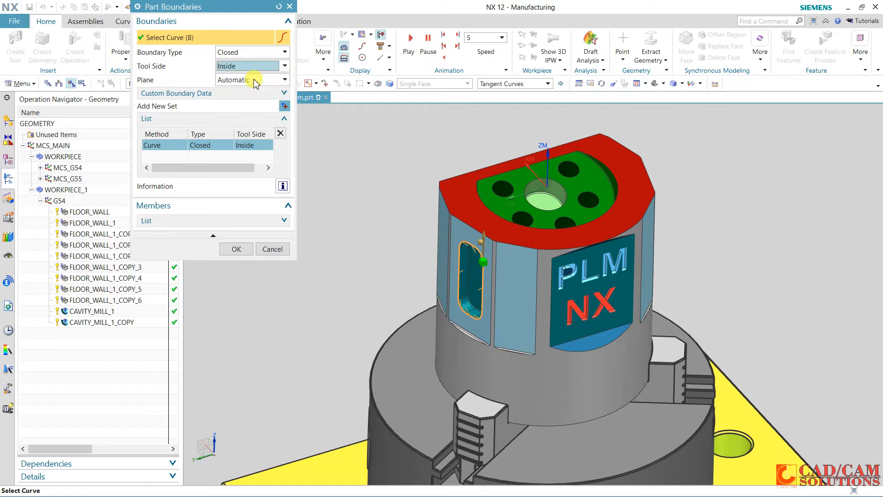
mouse_move(357, 153)
middle_down()
mouse_move(375, 142)
mouse_move(371, 133)
mouse_move(374, 149)
middle_up()
click(236, 249)
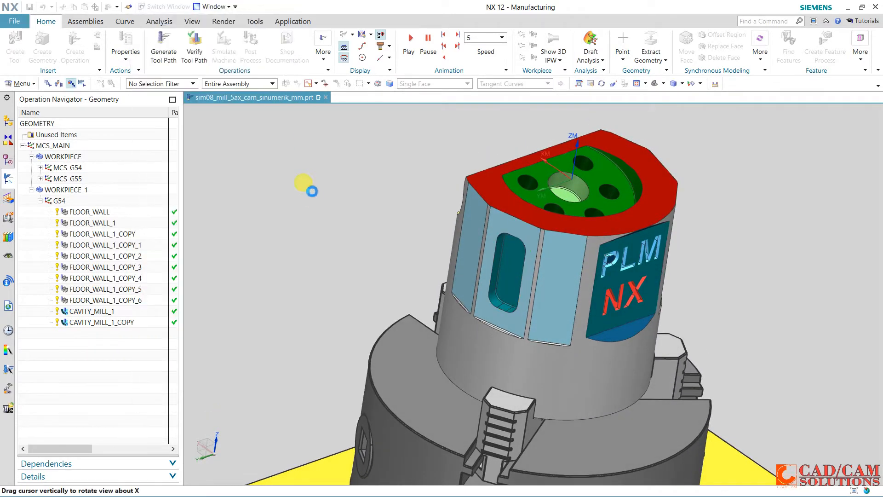
Specify the floor plane on the side pocket's bottom face with a 0 mm offset
click(267, 116)
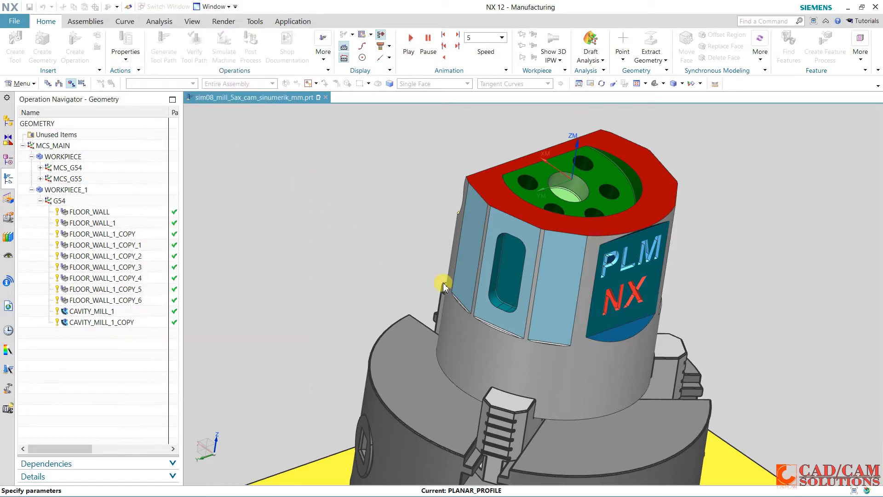
click(507, 273)
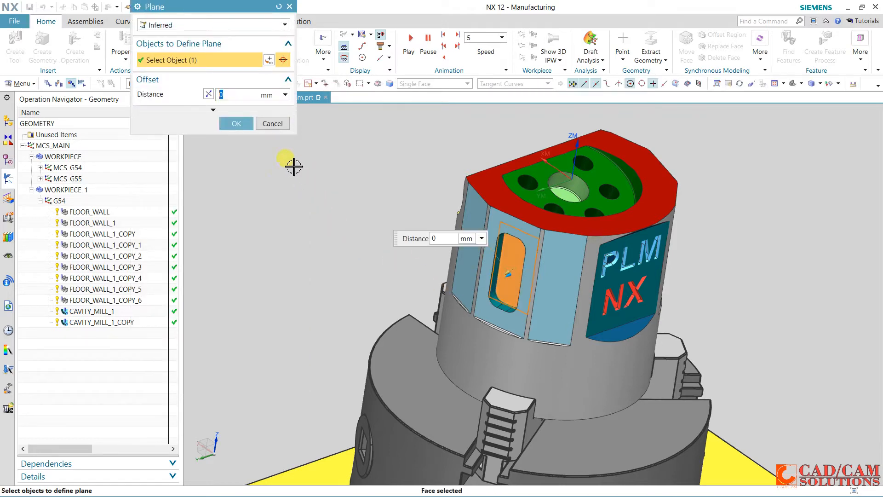
click(237, 124)
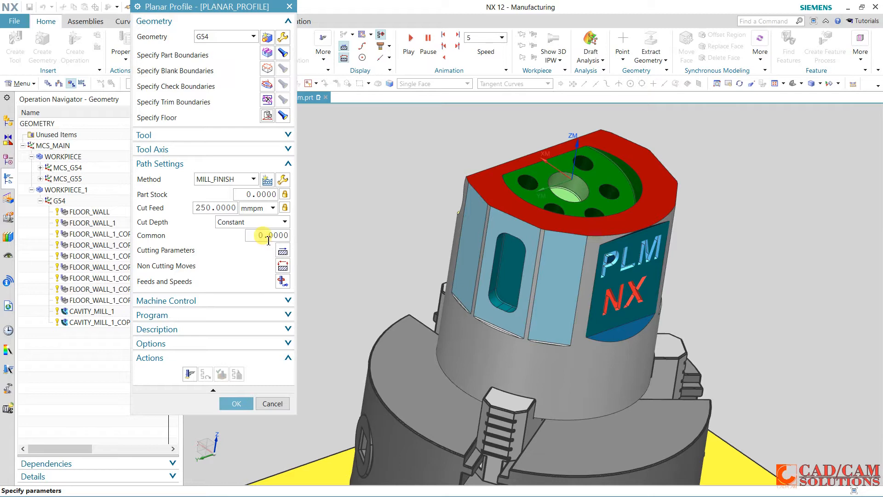
Set the common cut depth to 1 and try to generate the planar profile tool path
double_click(268, 240)
text(1)
key(Return)
click(189, 374)
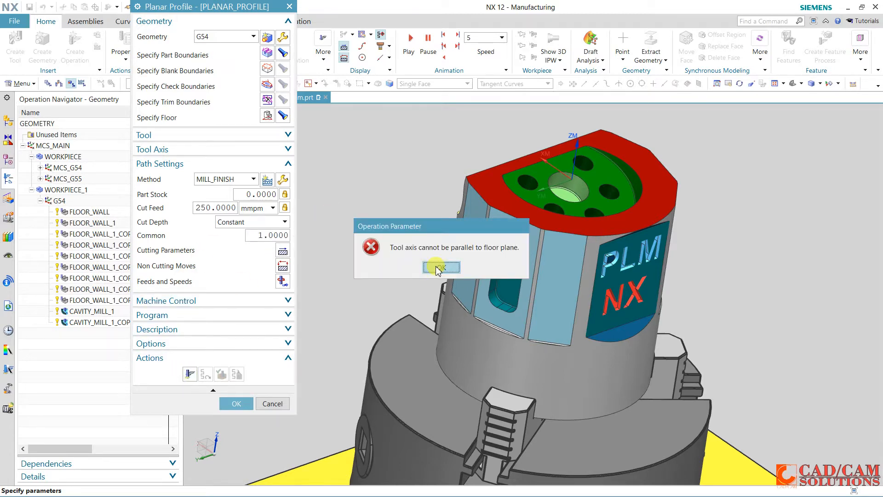
click(440, 268)
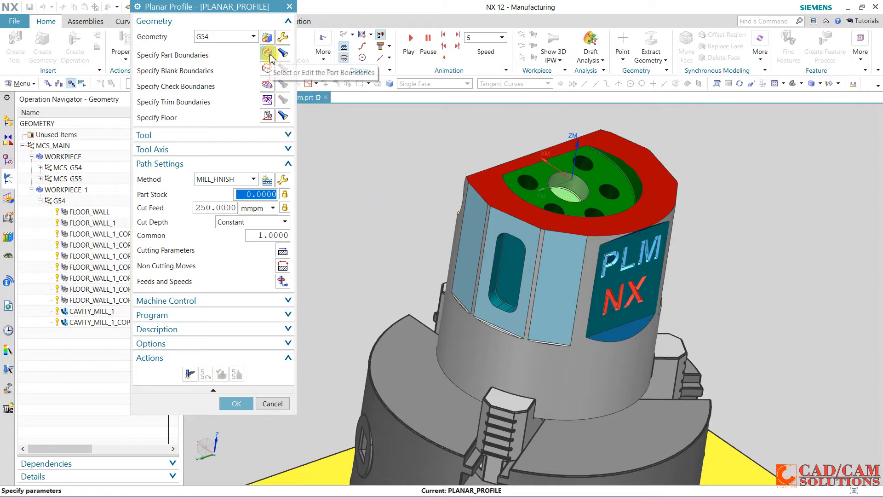
Change the part boundary's tool side to Outside and try to generate the planar profile tool path again
click(269, 54)
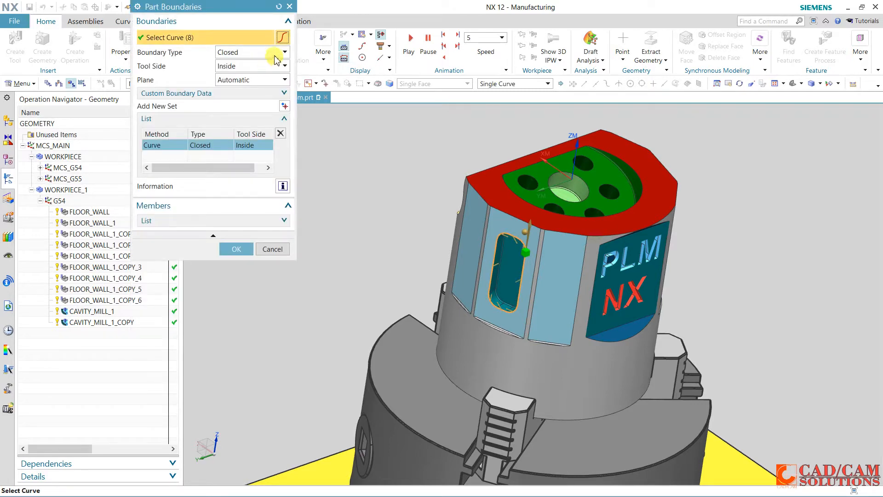
click(270, 68)
click(248, 87)
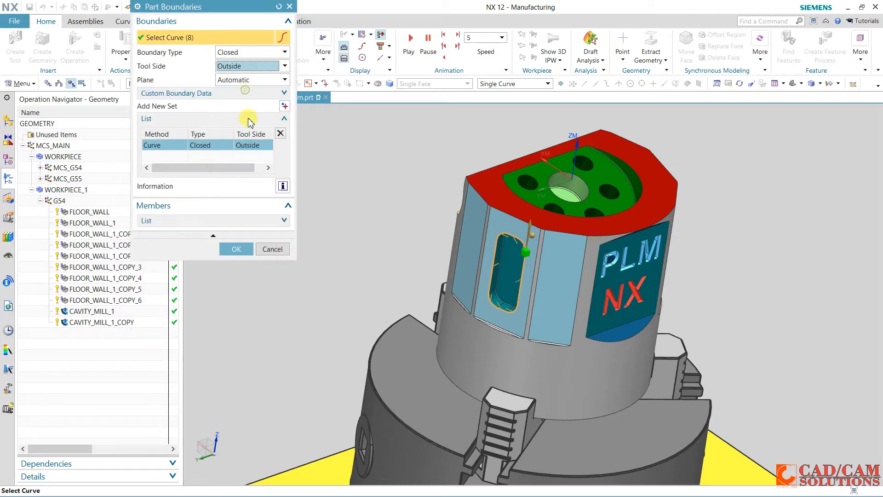
click(236, 249)
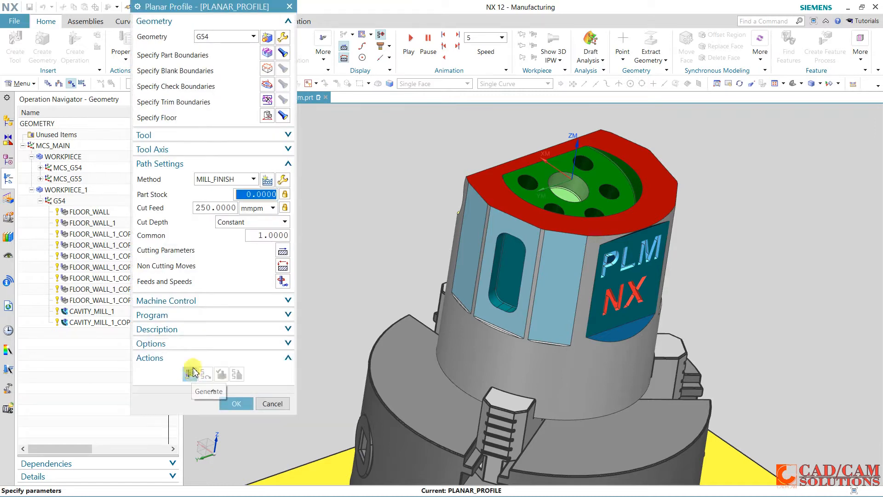
click(189, 373)
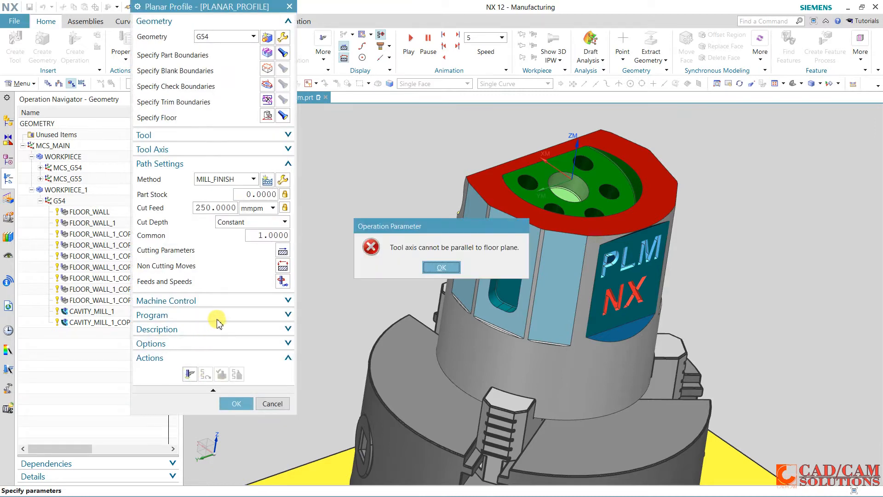
click(440, 267)
Set the tool axis to Normal To Floor Face and generate the planar profile tool path
click(225, 135)
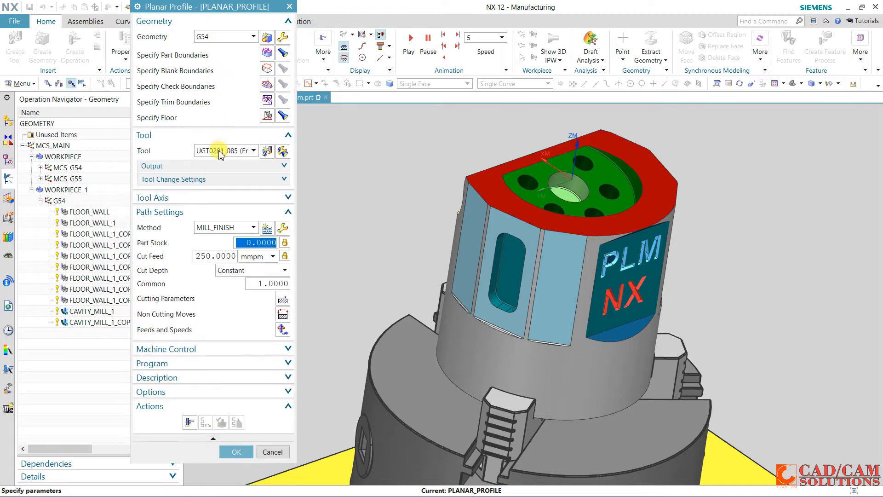
click(213, 197)
click(246, 213)
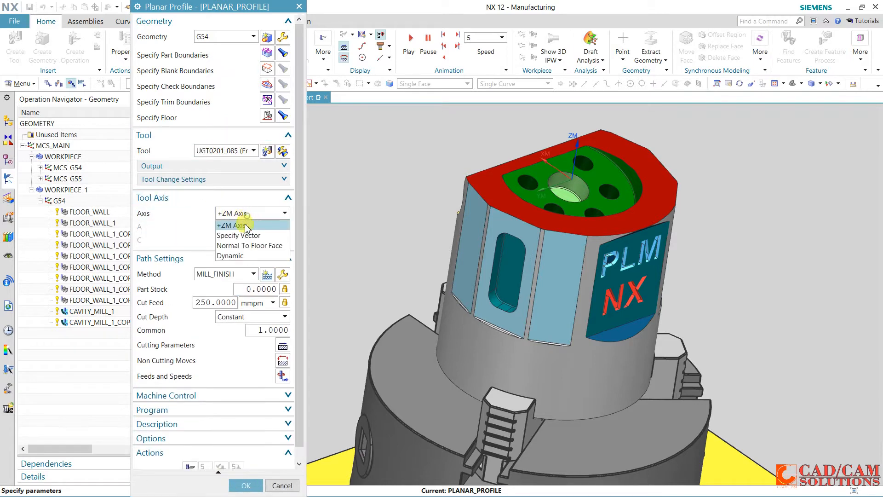
click(243, 249)
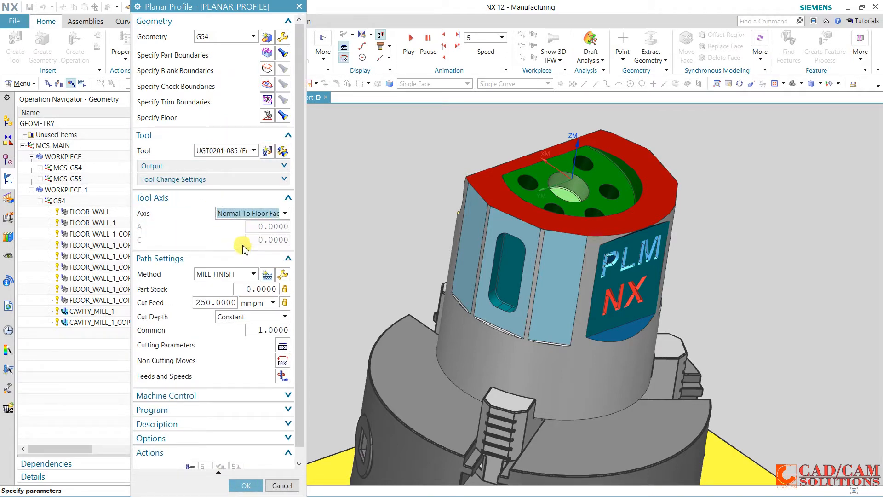
scroll(241, 248, down, 2)
click(190, 454)
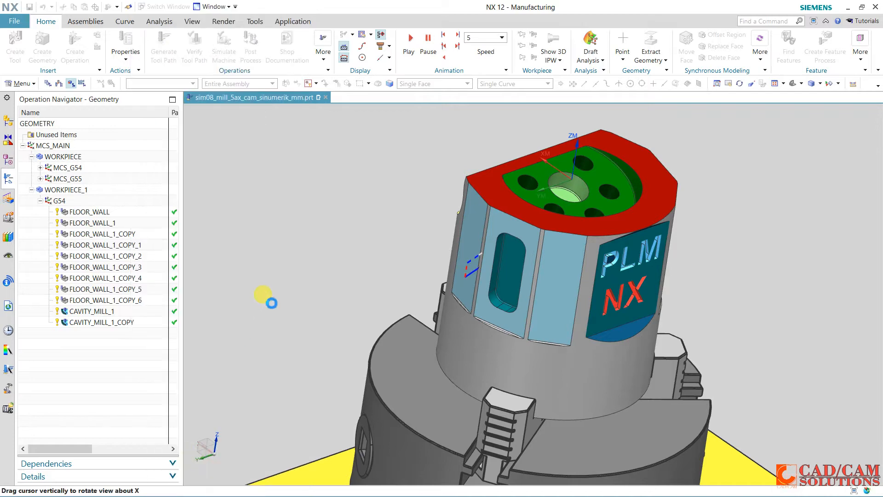
Set the part boundary's tool side to Inside, regenerate the side pocket's profile tool path and accept the operation
click(265, 55)
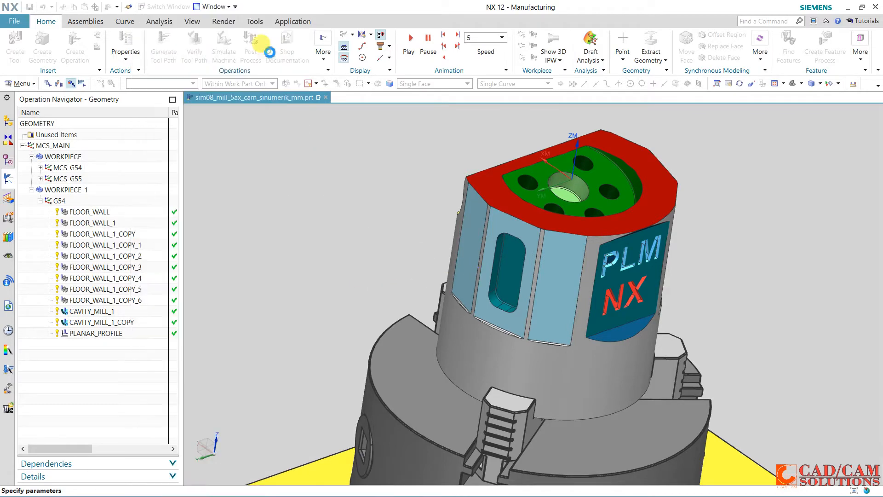
click(241, 69)
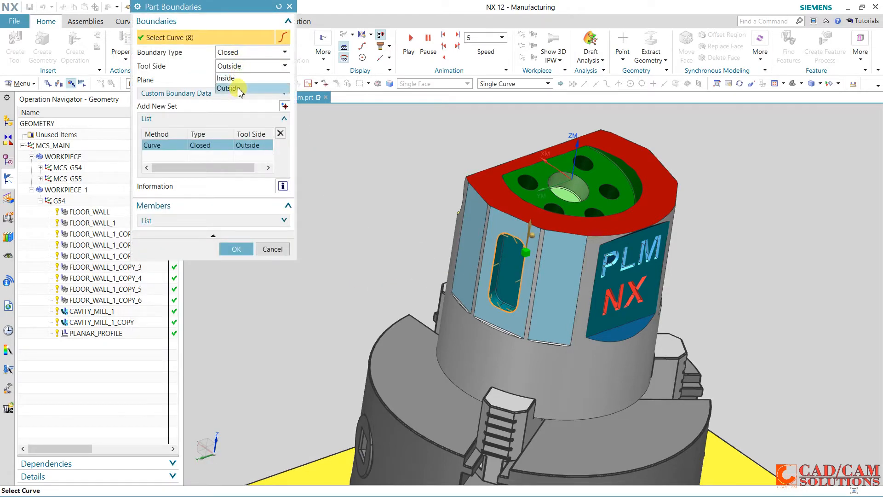
click(239, 84)
click(236, 249)
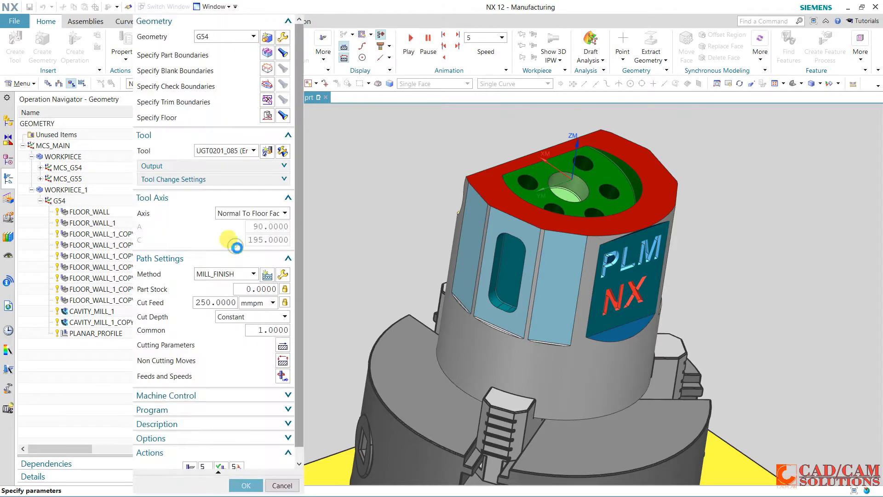
click(190, 456)
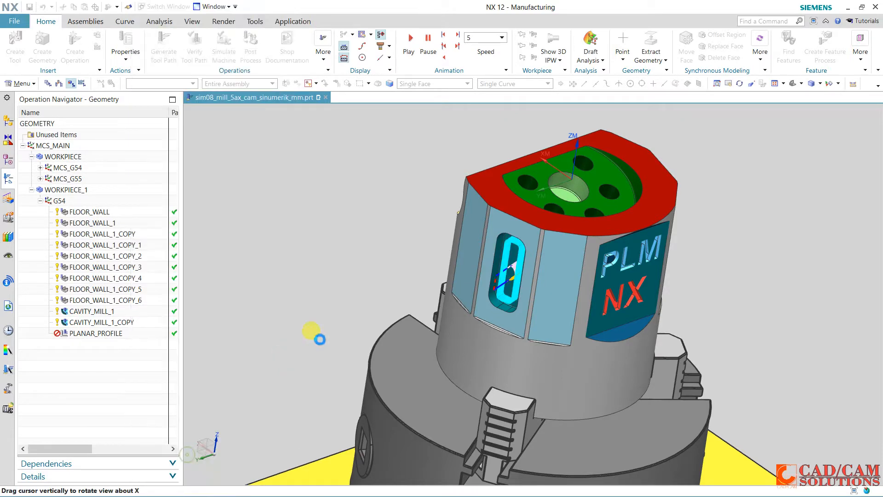
middle_drag(389, 257, 371, 245)
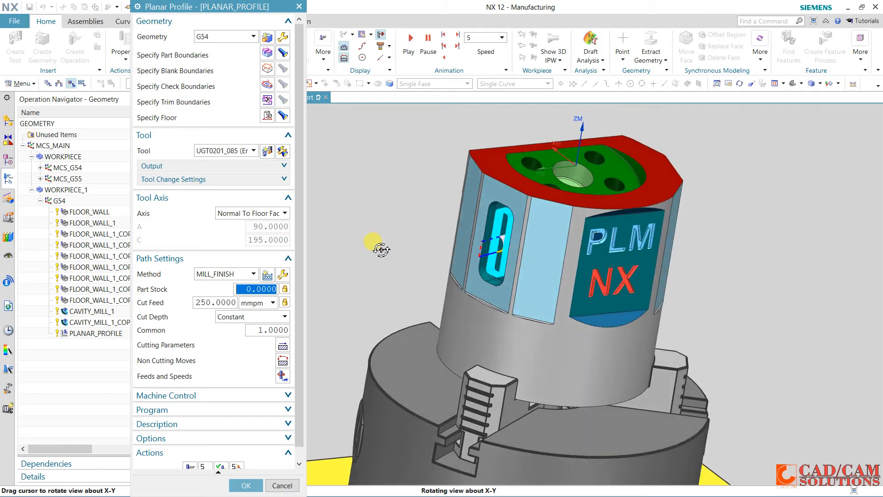
click(246, 485)
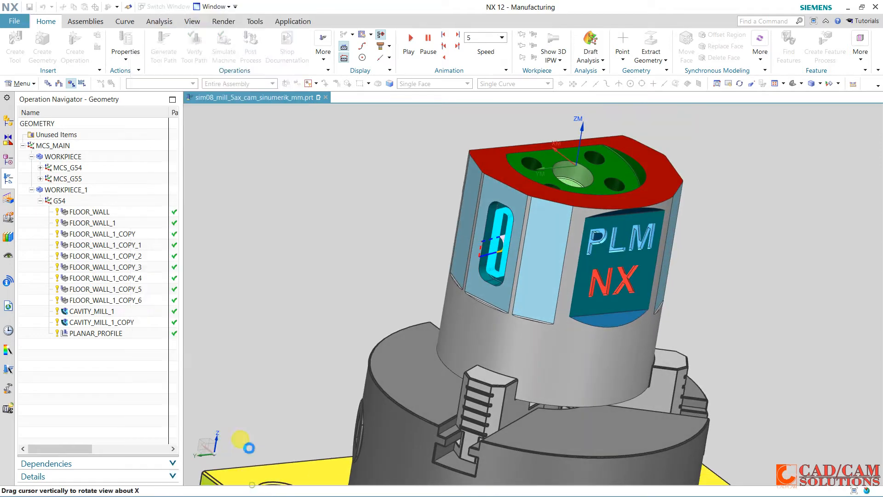
Copy the PLANAR_PROFILE operation and paste it inside the G54 geometry group
right_click(114, 340)
click(146, 125)
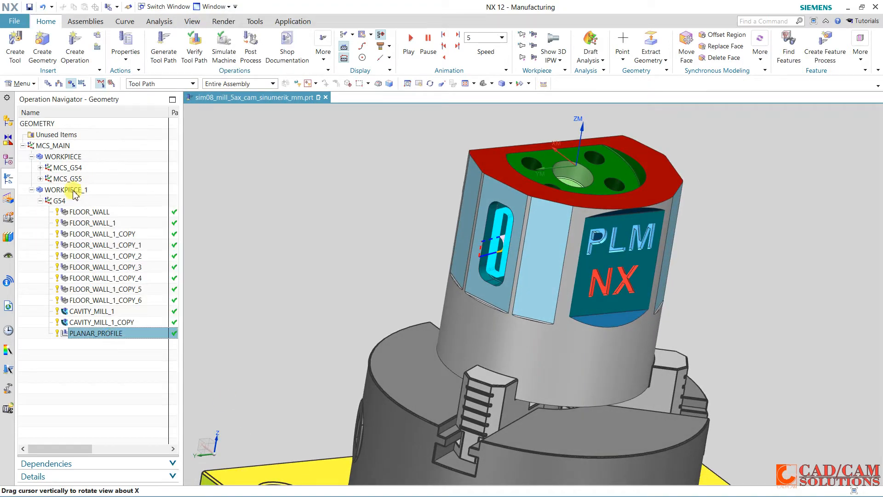
right_click(67, 200)
click(111, 254)
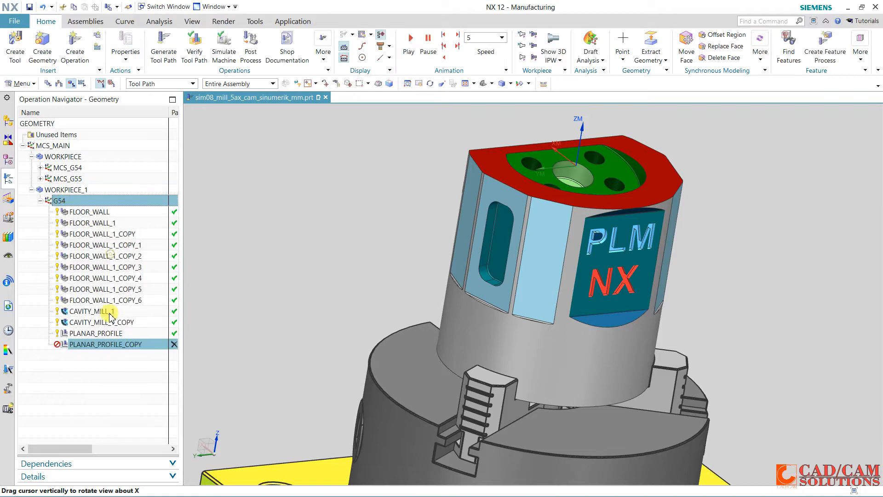
In PLANAR_PROFILE_COPY, replace the part boundary with the tangent curves around the opposite side pocket's opening, closed with tool side Inside
double_click(104, 346)
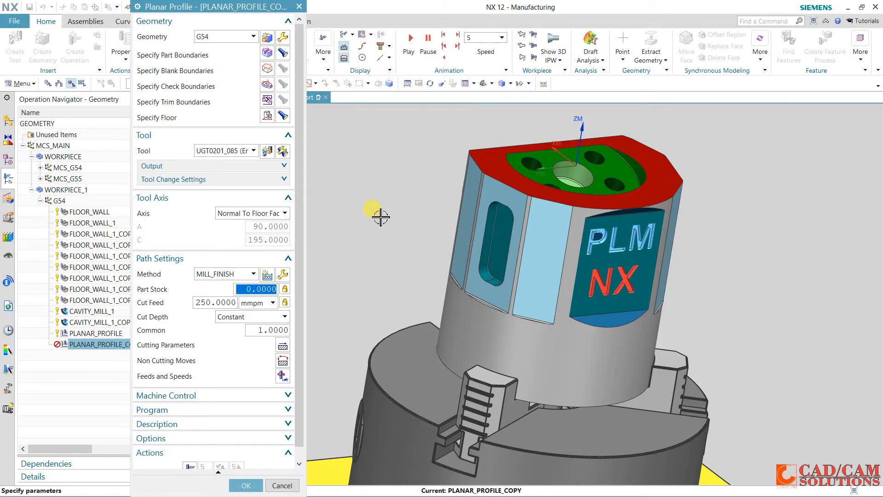
middle_drag(375, 213, 313, 195)
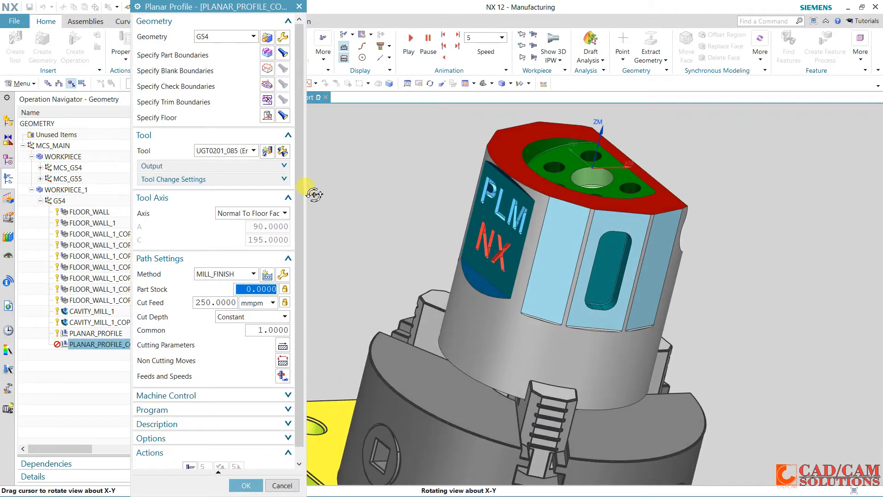
click(270, 55)
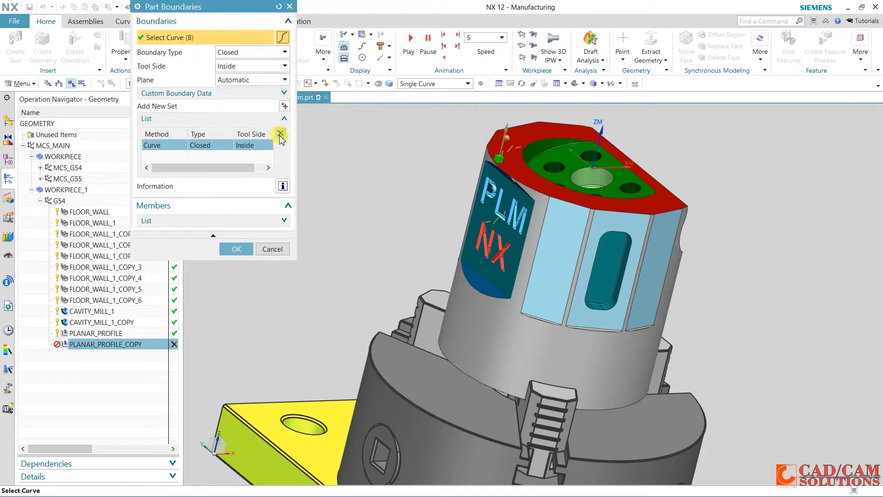
click(279, 135)
click(284, 77)
click(270, 37)
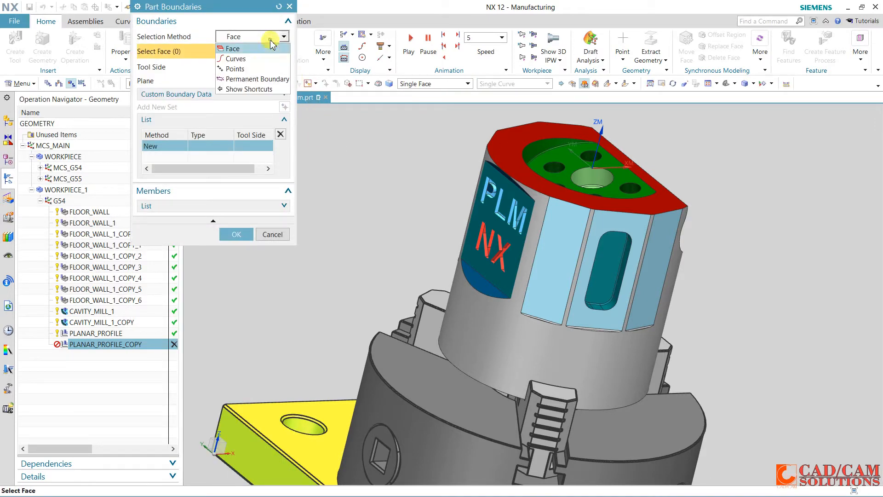
click(252, 58)
click(482, 87)
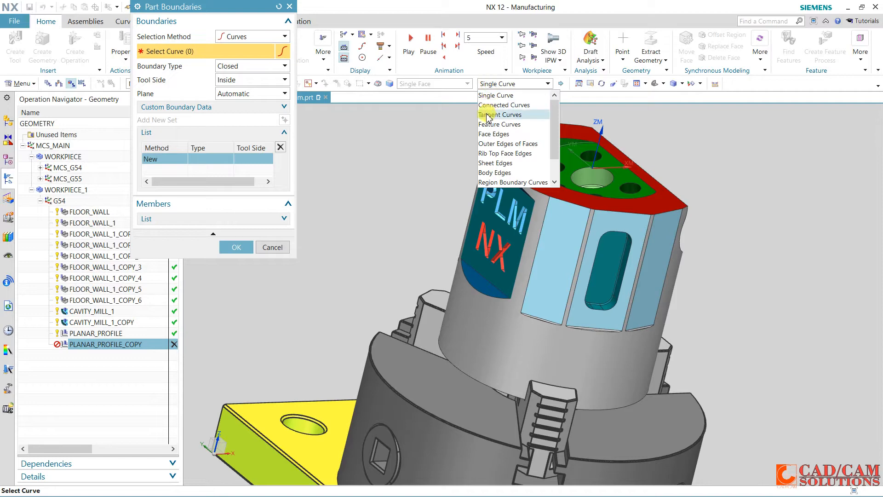
click(496, 113)
click(616, 233)
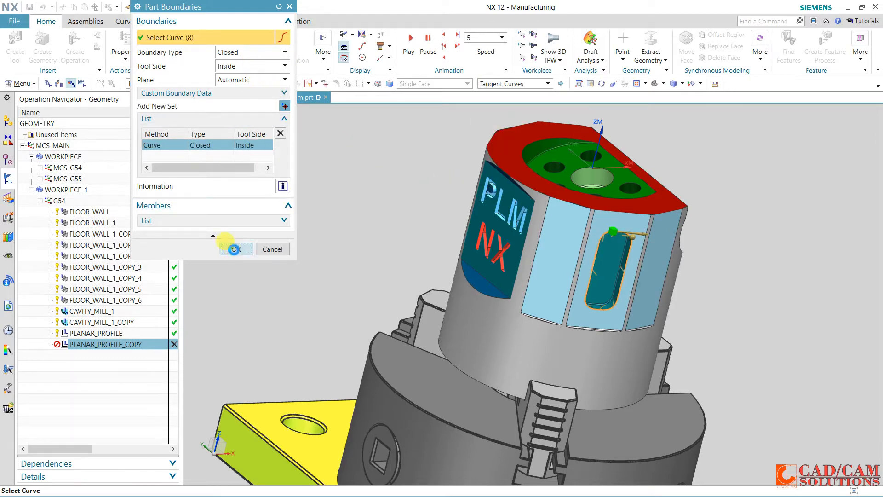
click(234, 248)
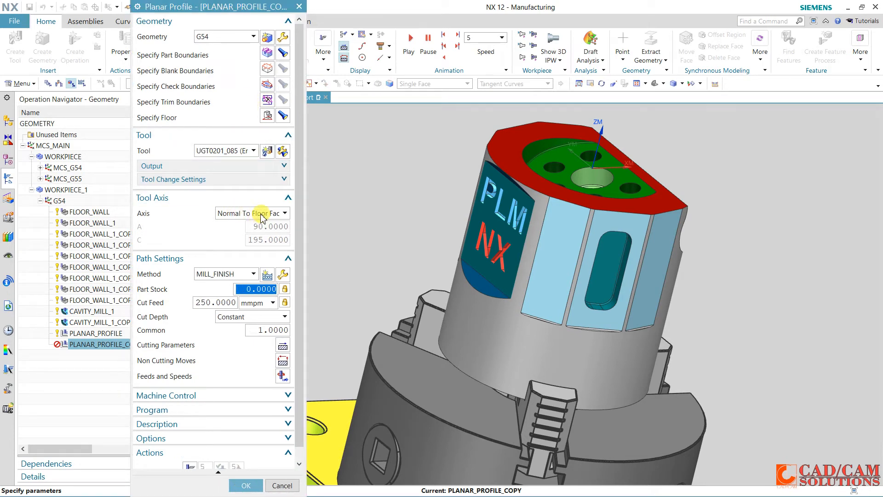
Open the floor plane definition of PLANAR_PROFILE_COPY for editing
click(269, 115)
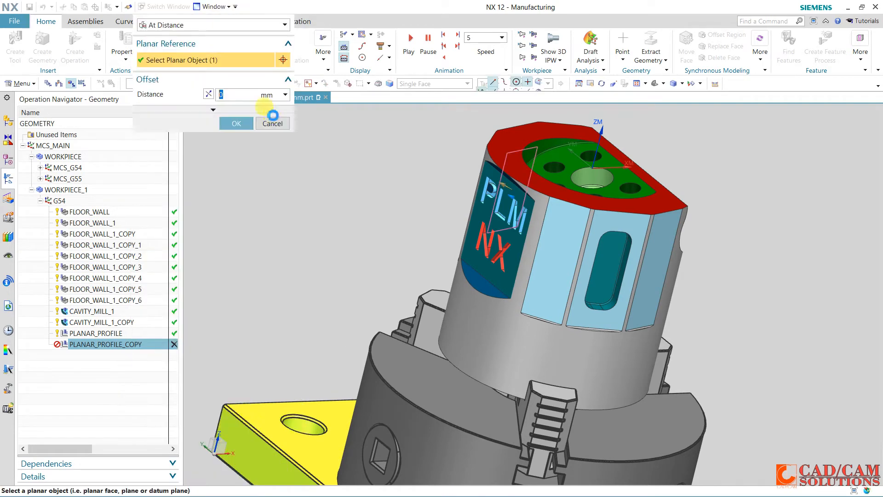
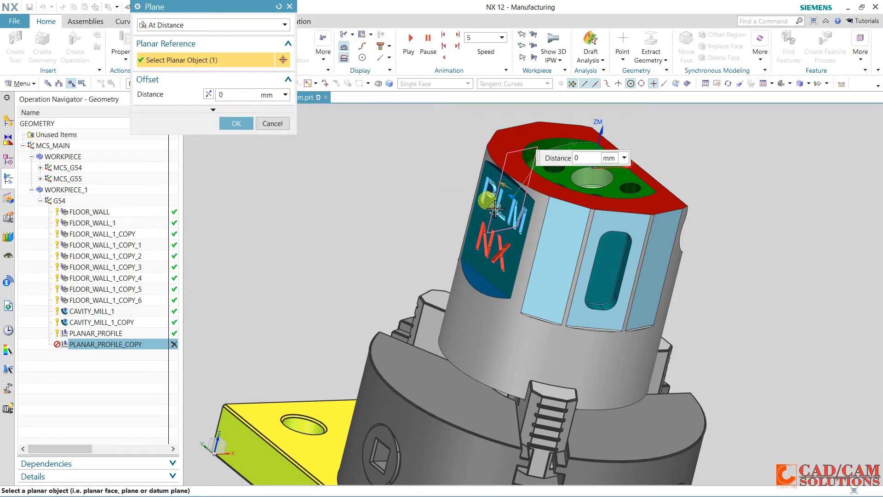
Set the floor plane of PLANAR_PROFILE_COPY to the bottom face of the opposite side pocket at zero offset distance
middle_drag(495, 209, 543, 258)
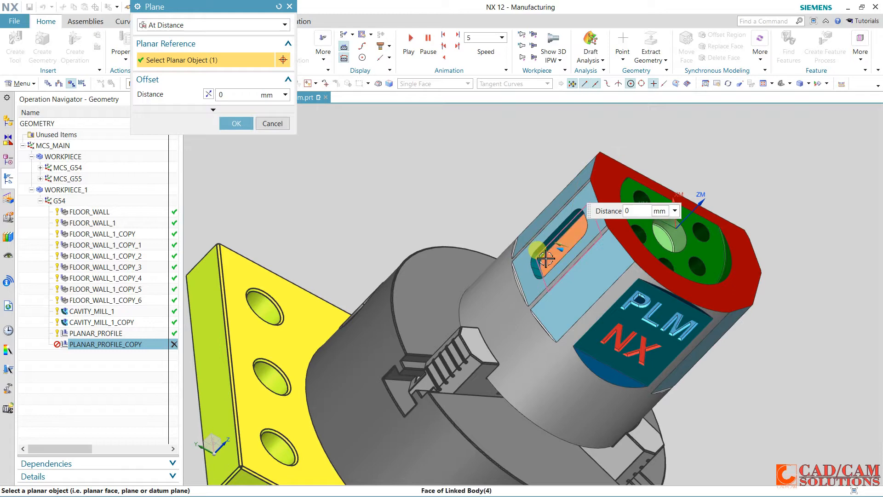
shift+click(546, 259)
middle_drag(432, 216, 534, 247)
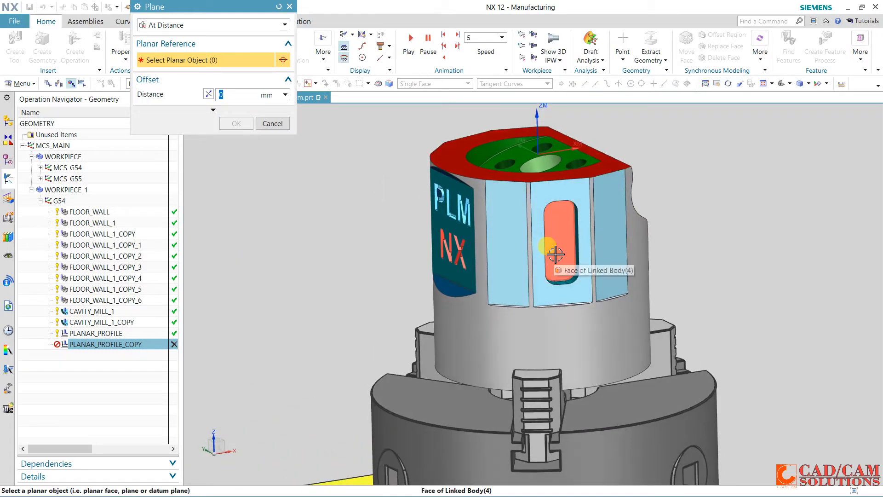
click(555, 254)
click(236, 124)
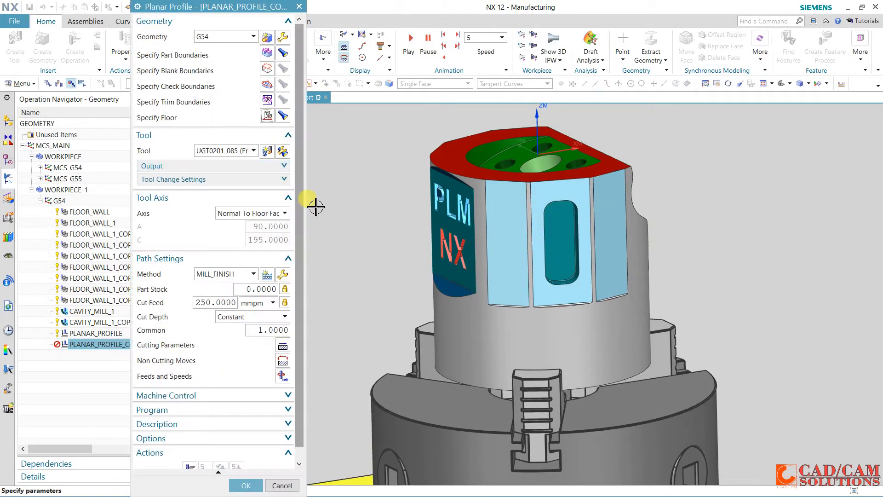
Generate the PLANAR_PROFILE_COPY tool path for the side pocket and accept the operation
scroll(197, 414, down, 2)
click(185, 448)
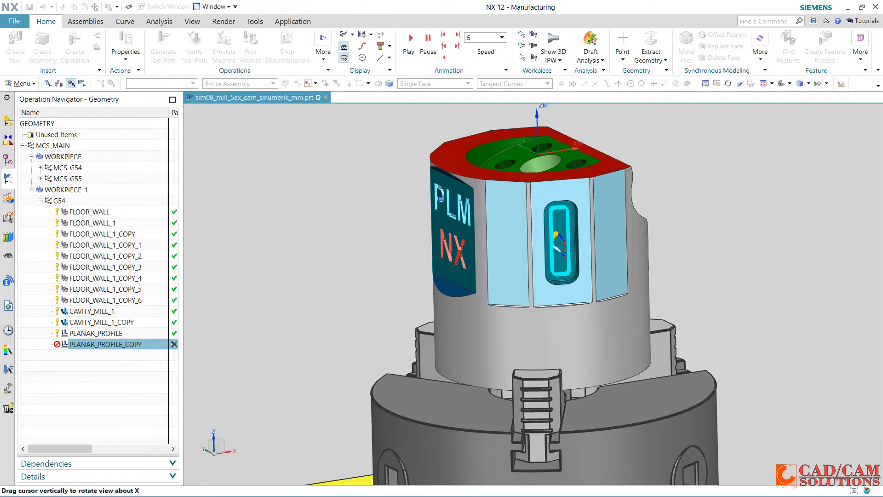
middle_drag(382, 258, 423, 267)
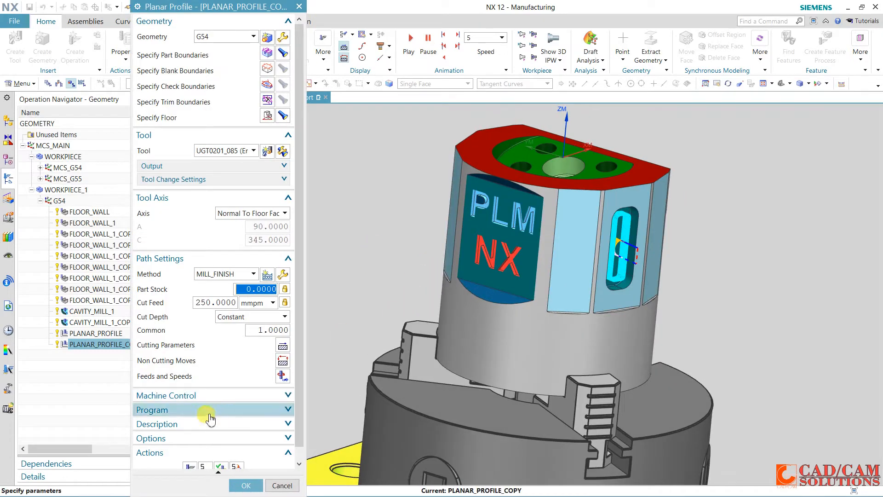
click(244, 485)
Create a mill_planar Floor Wall operation in program POCKETS with tool UGT0201_096 (End Mill 1.5 mm), geometry G54 and method MILL_FINISH
mouse_move(290, 299)
middle_down()
mouse_move(292, 284)
mouse_move(295, 302)
middle_up()
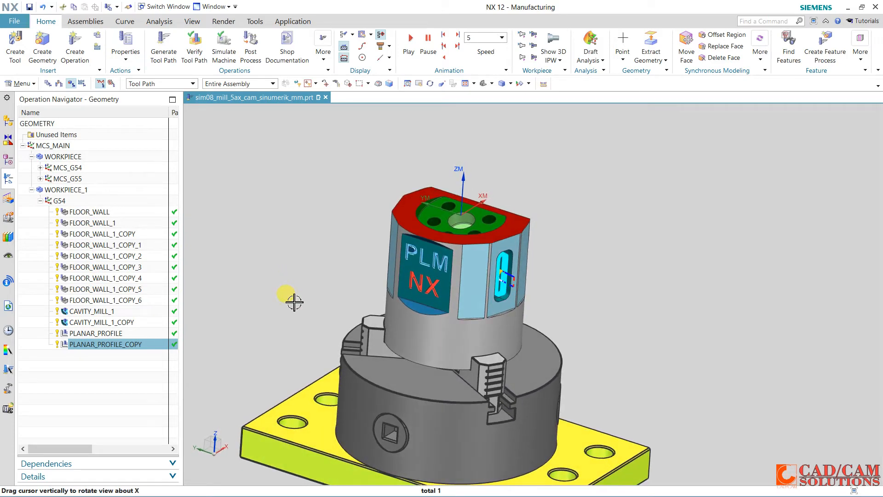
scroll(298, 303, up, 1)
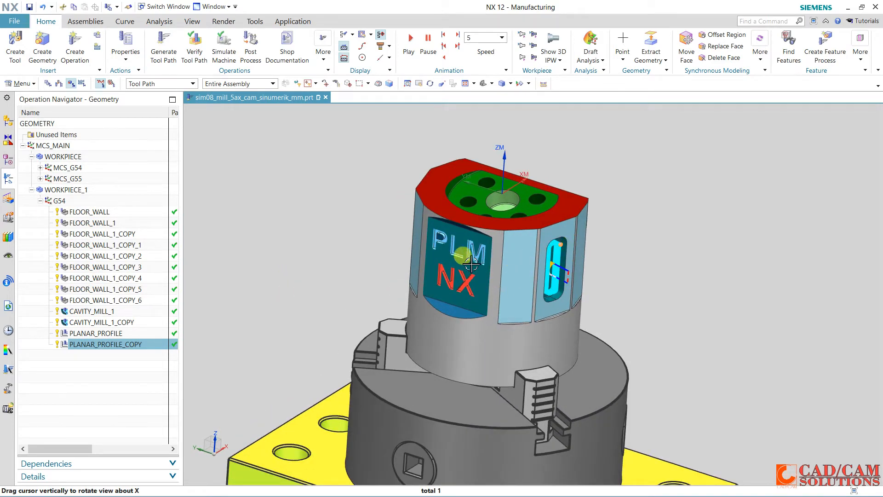
scroll(449, 262, up, 2)
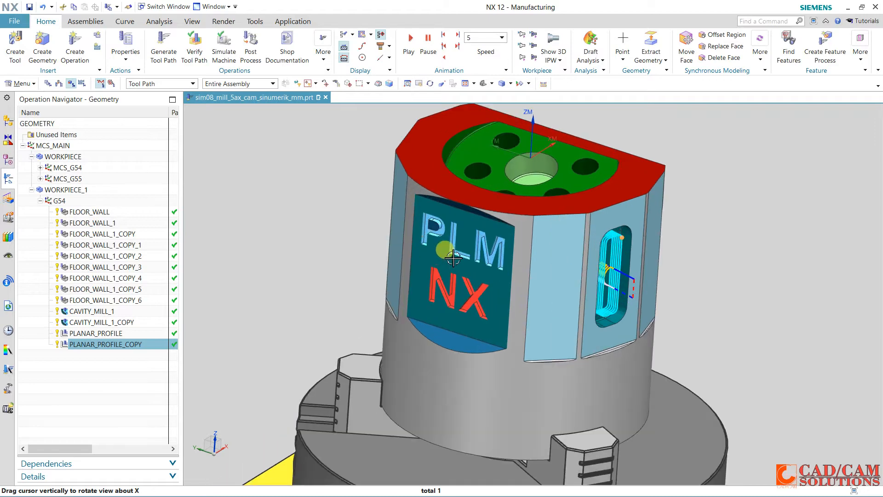
middle_drag(422, 227, 353, 245)
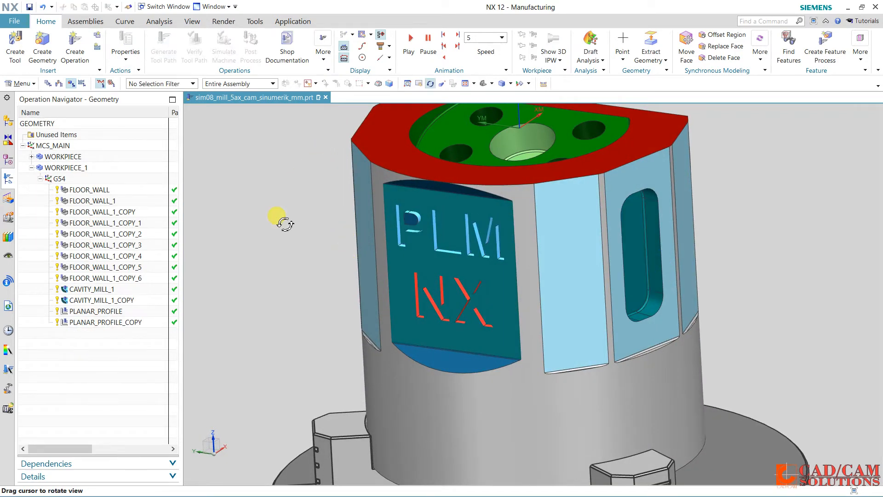
click(75, 40)
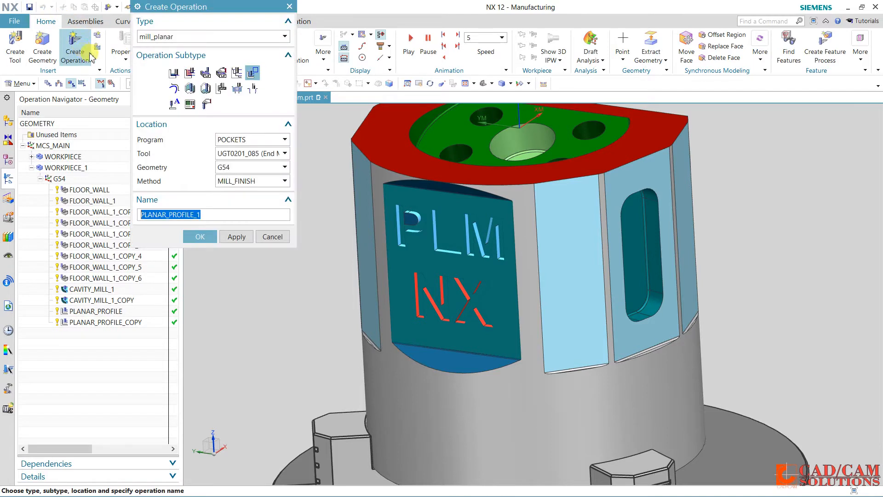
click(174, 74)
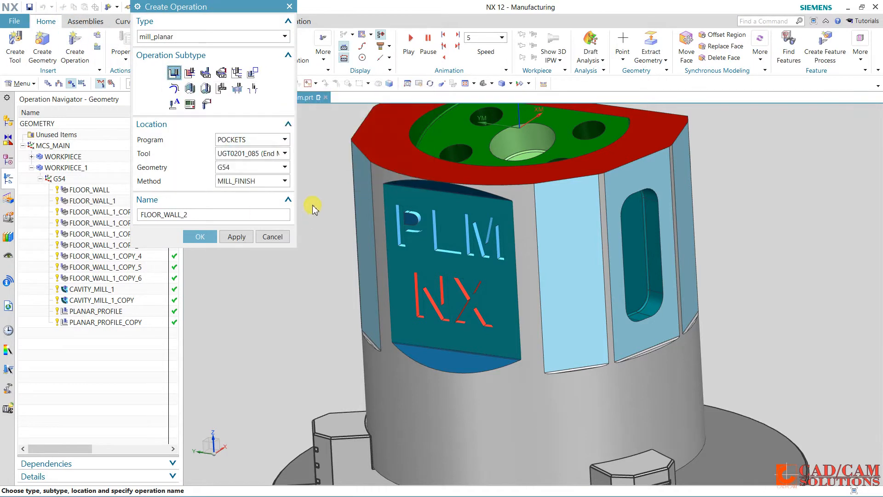
click(259, 153)
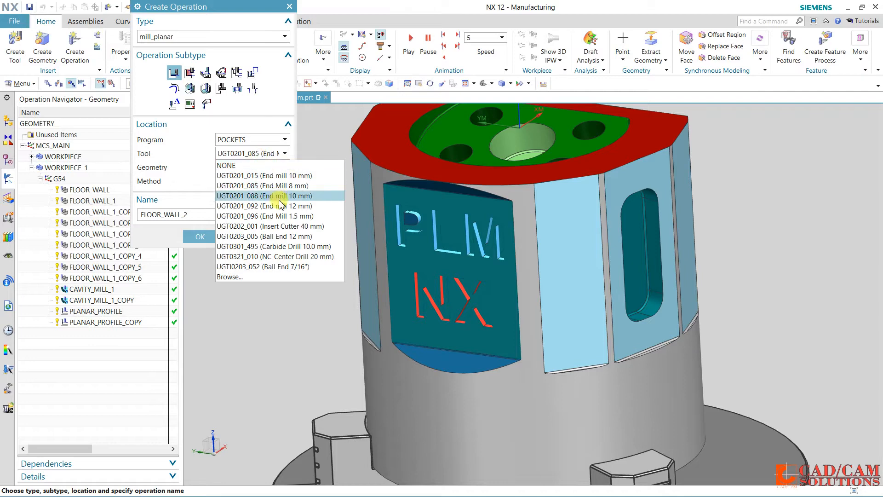
click(269, 213)
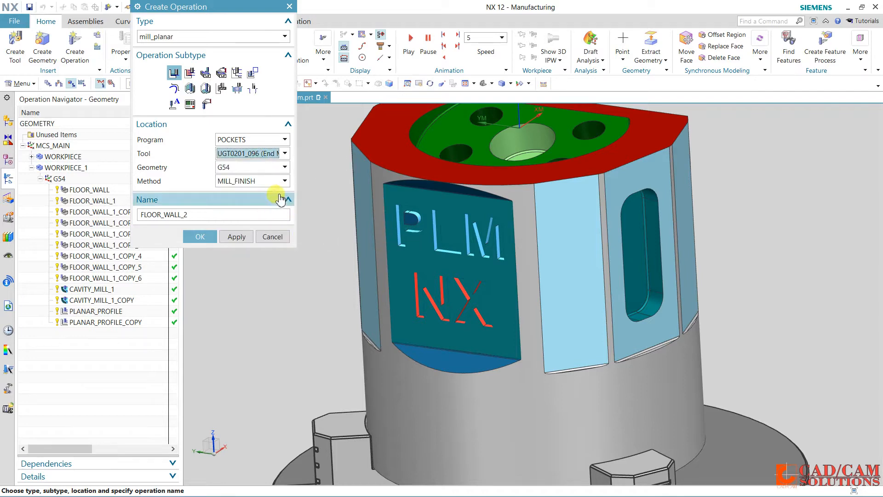
click(201, 240)
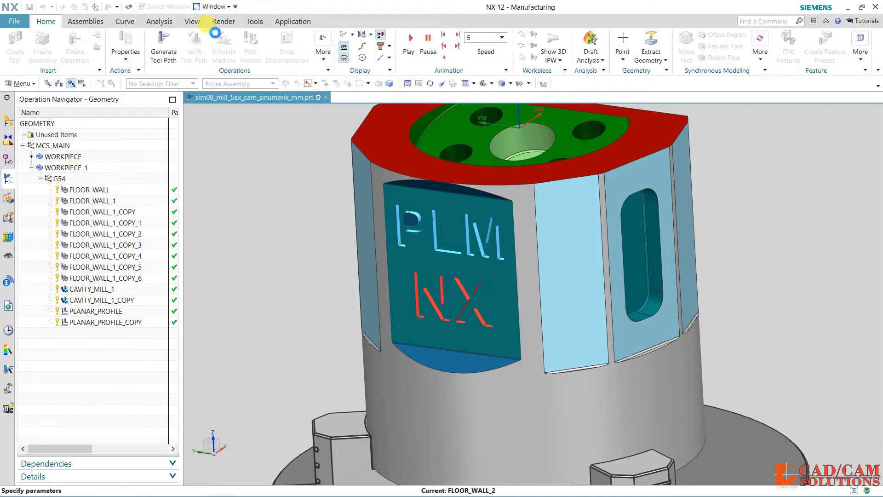
Specify the floor faces of the engraved letters P, L, M, N and X as five separate cut area sets
click(268, 84)
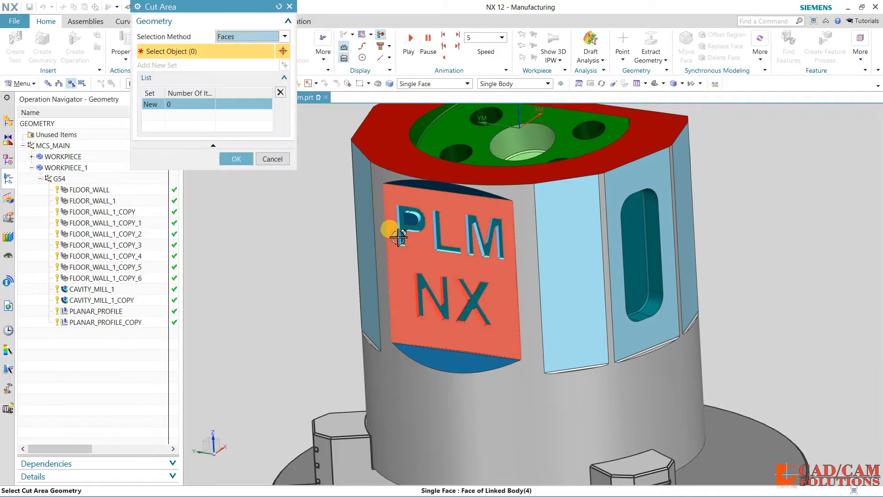
click(396, 227)
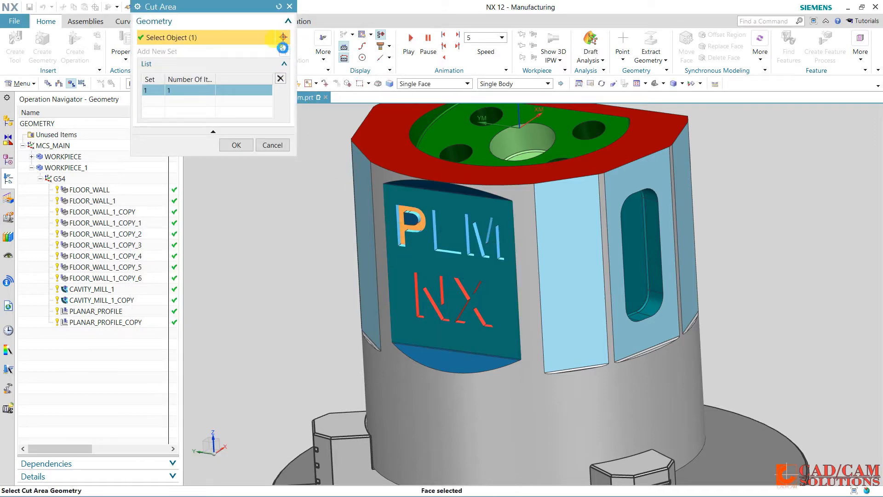
click(283, 49)
click(437, 241)
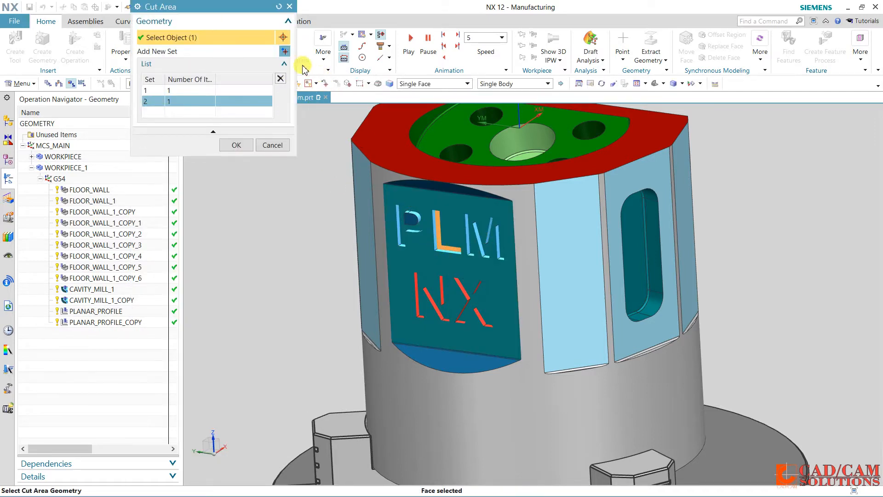
click(287, 53)
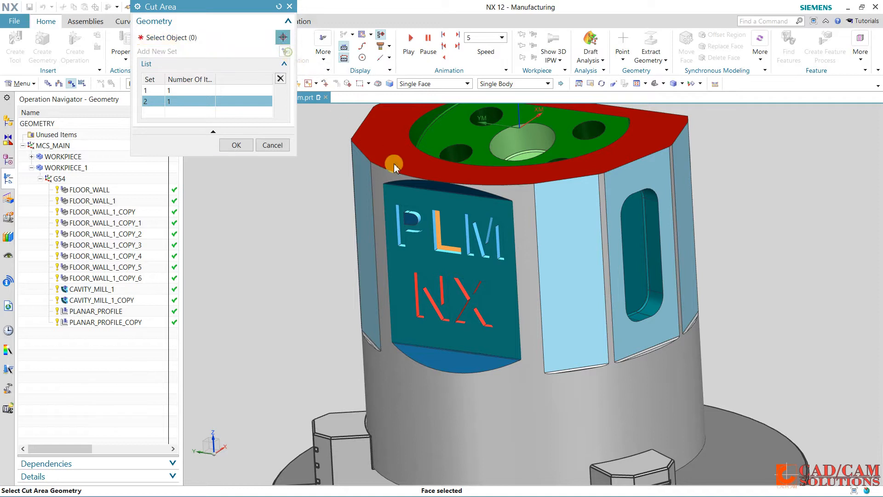
click(474, 250)
click(284, 52)
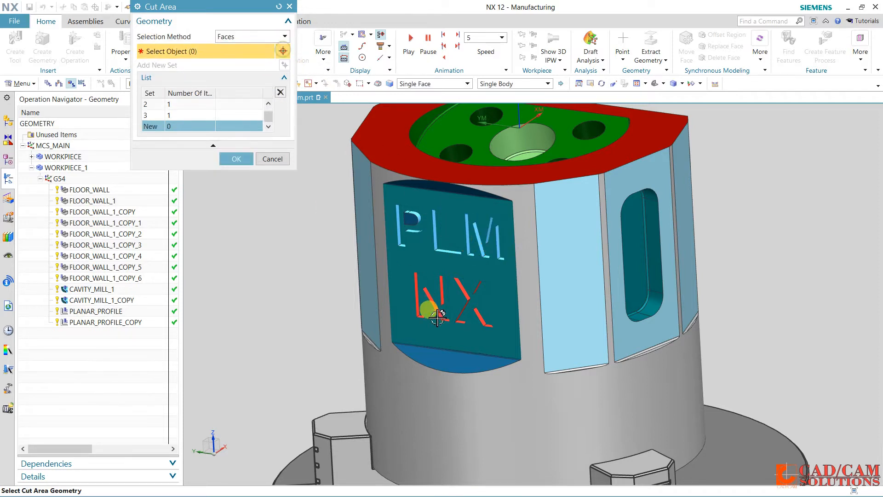
click(443, 317)
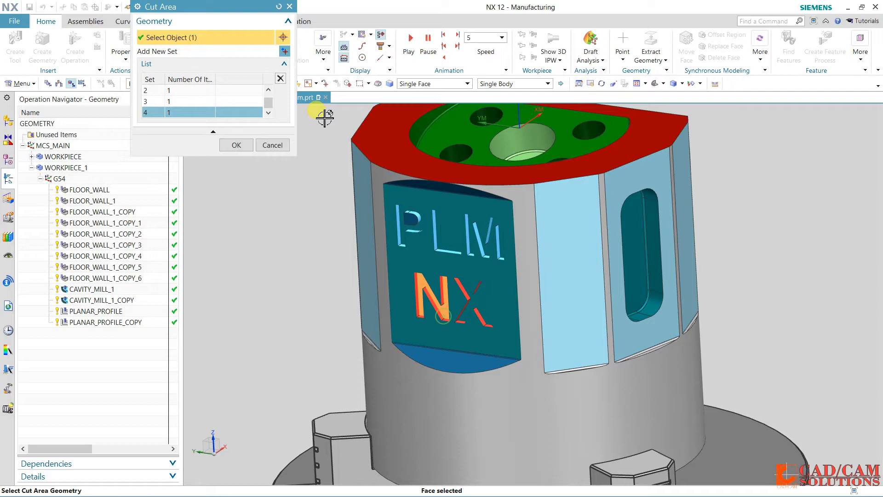
click(285, 53)
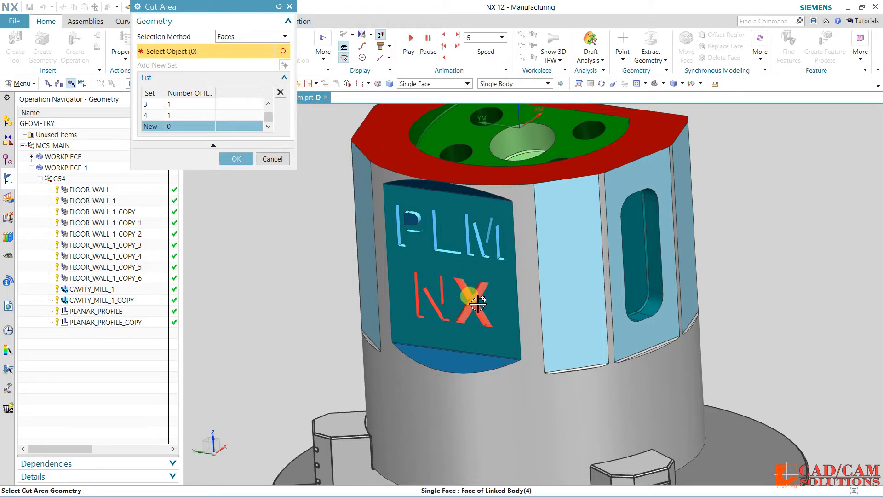
click(476, 288)
click(236, 145)
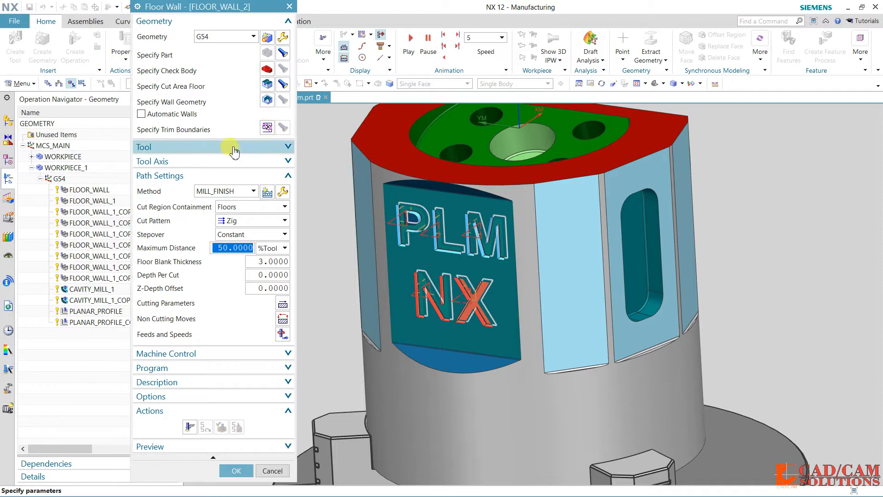
Set the cut pattern to Follow Periphery and cut region containment to Walls, and generate the engraving tool path
click(240, 225)
click(246, 241)
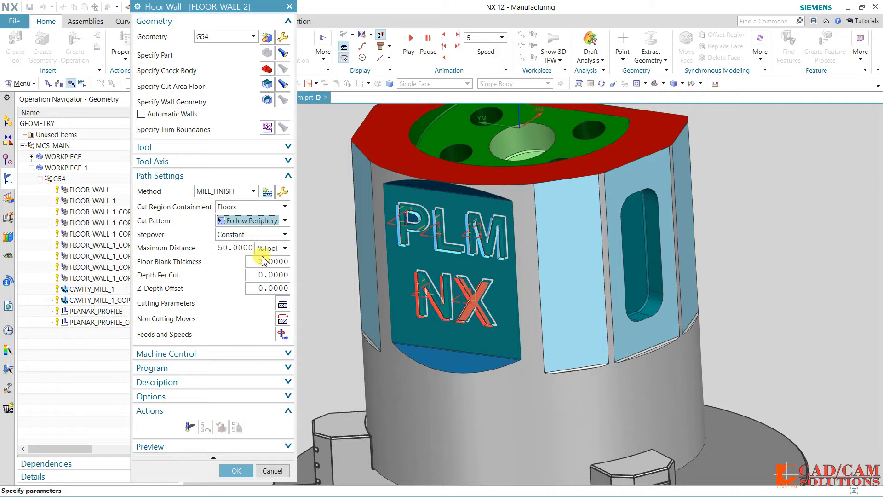
click(252, 205)
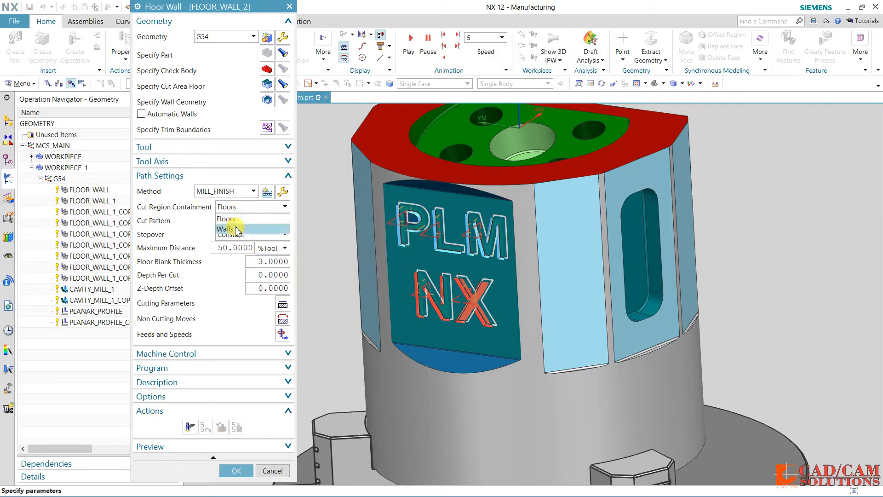
click(244, 229)
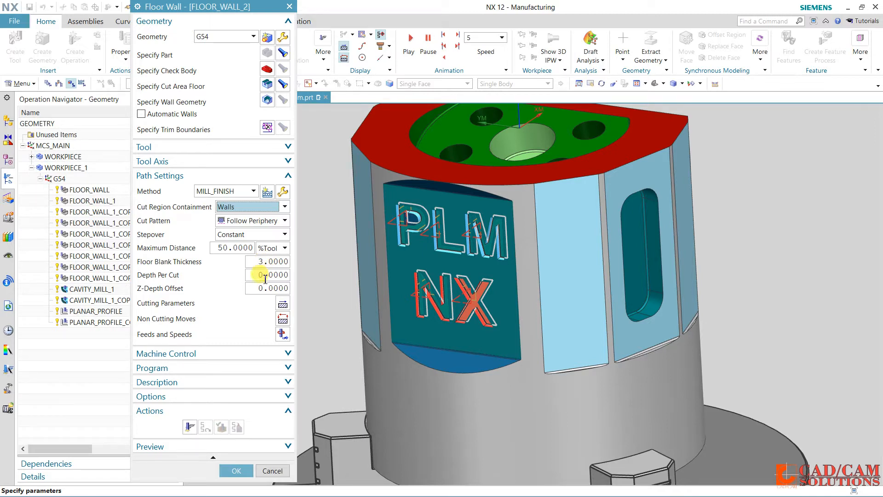
click(190, 427)
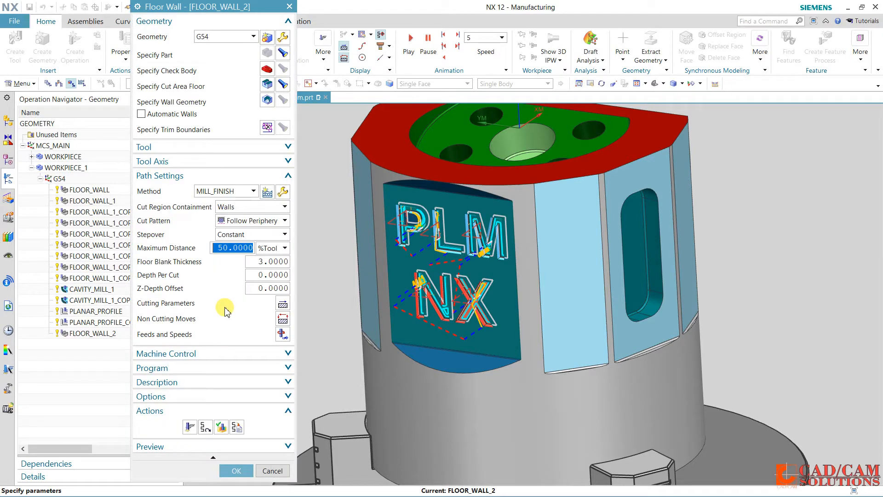
Replay the engraving tool path in the tool path visualization and accept the FLOOR_WALL_2 operation
click(221, 428)
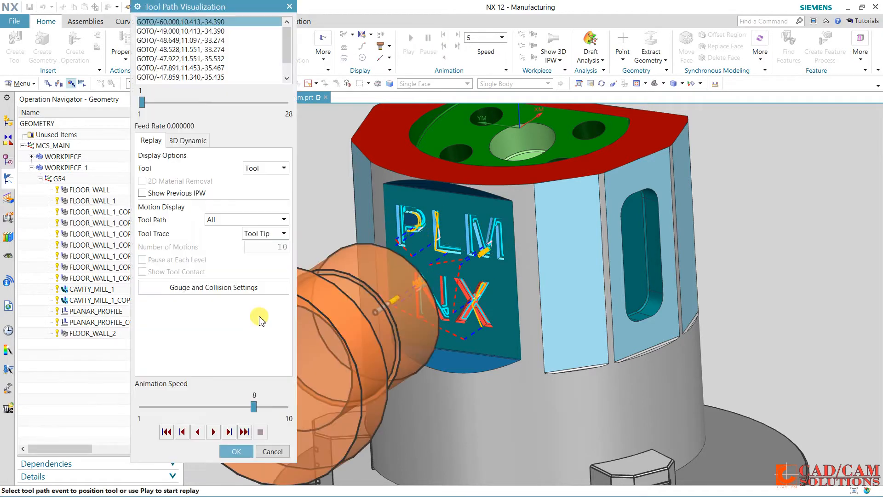
click(216, 432)
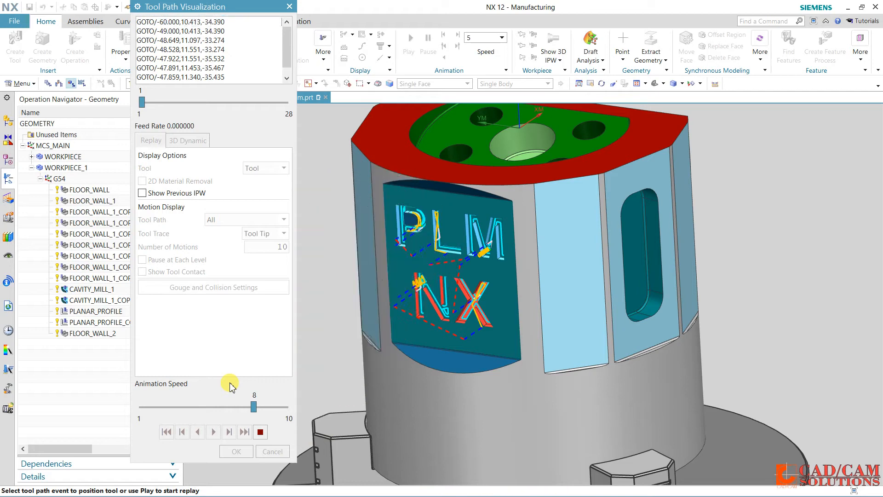
click(235, 452)
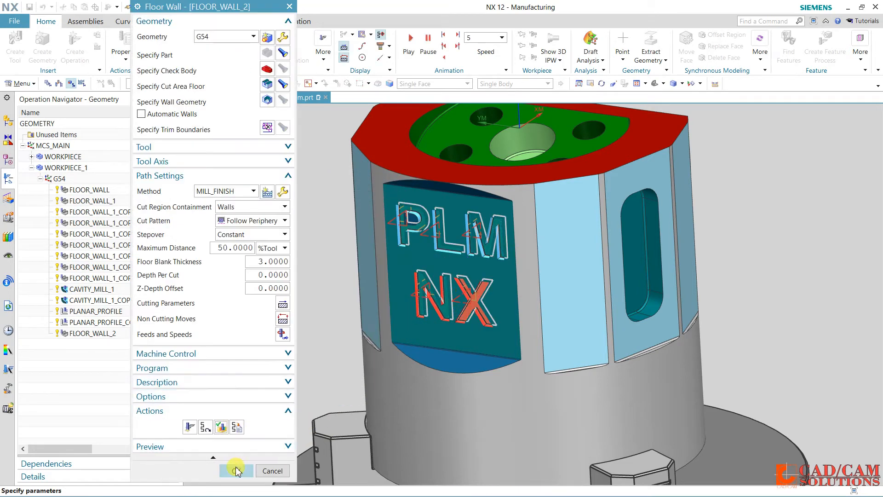
click(236, 471)
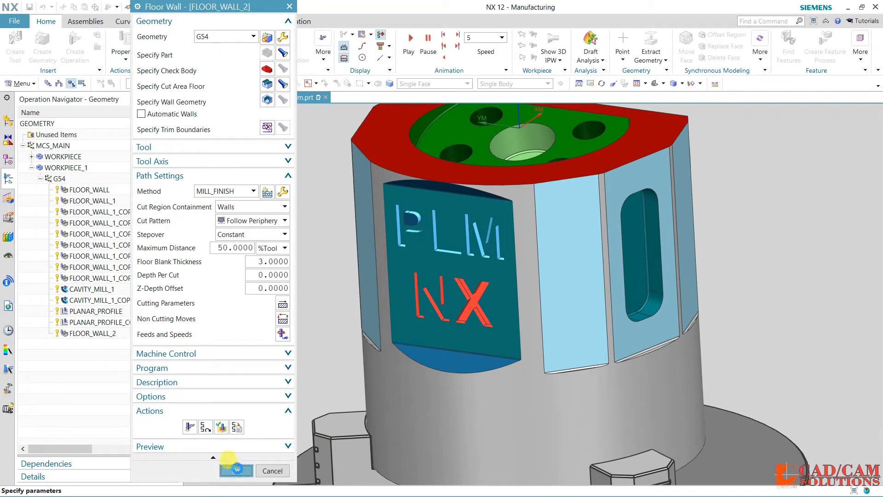
Create a mill_multi-axis Variable Streamline operation in program 5-AXIS-AREA with tool UGT0203_005 (Ball End 12 mm), geometry G54 and method MILL_FINISH
middle_drag(282, 306, 417, 302)
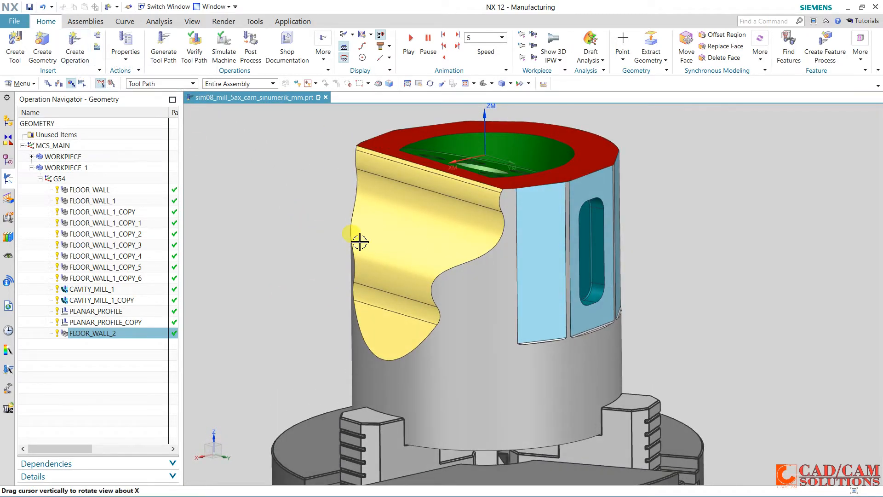
middle_drag(293, 231, 293, 231)
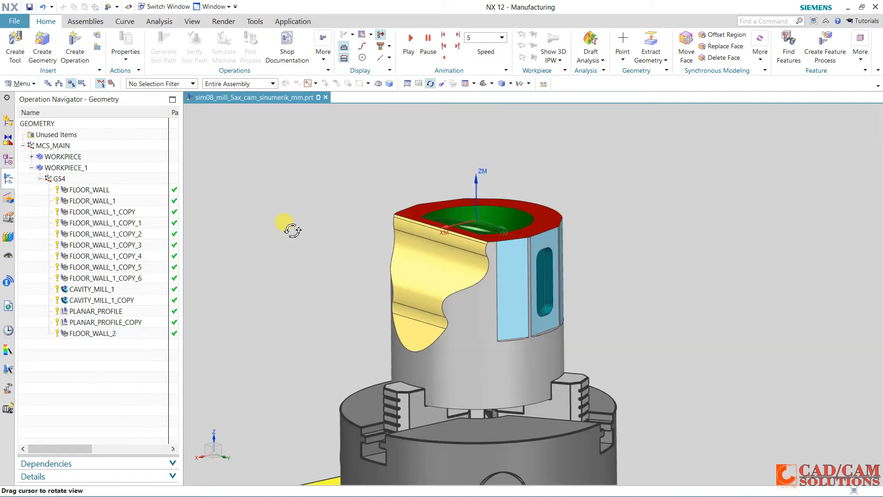
click(90, 48)
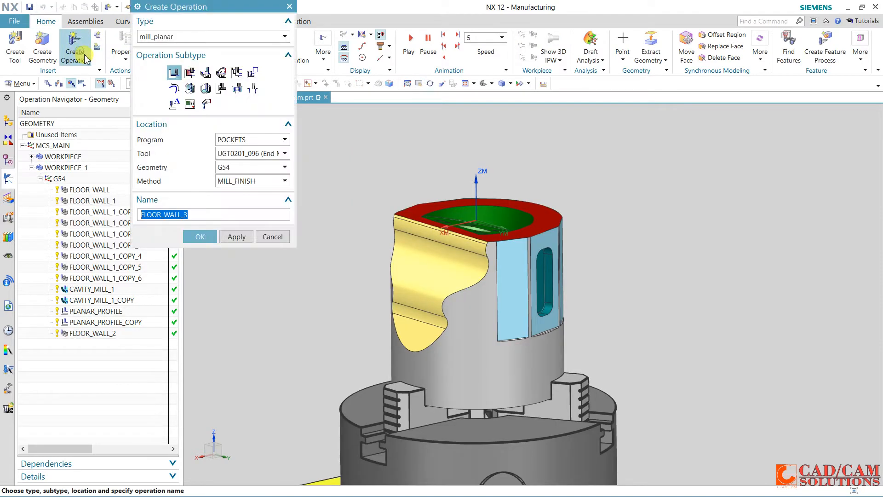
click(177, 36)
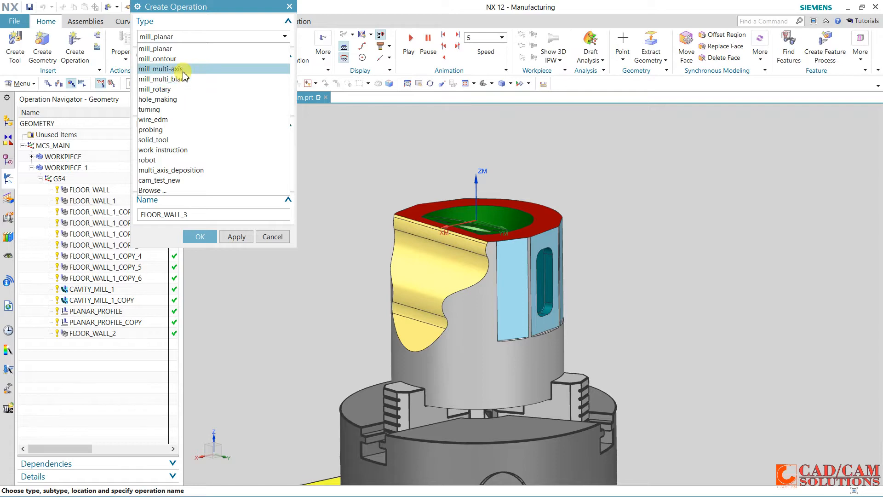
click(177, 69)
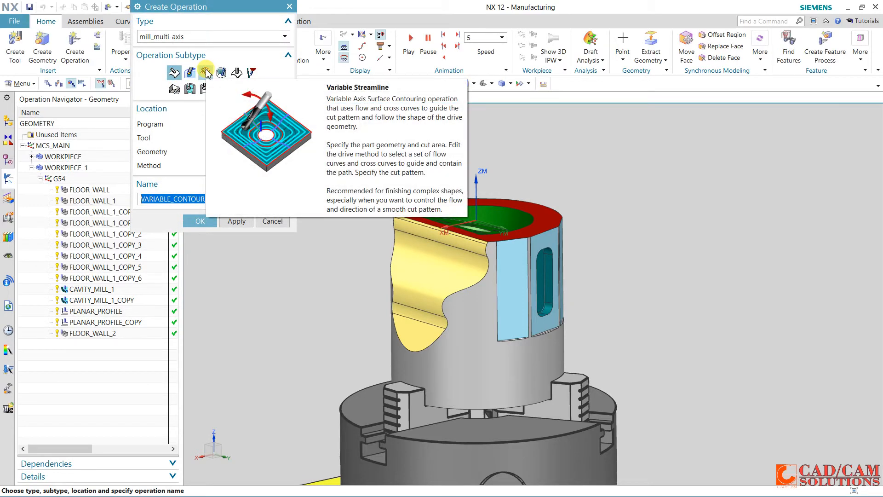
click(206, 73)
click(248, 124)
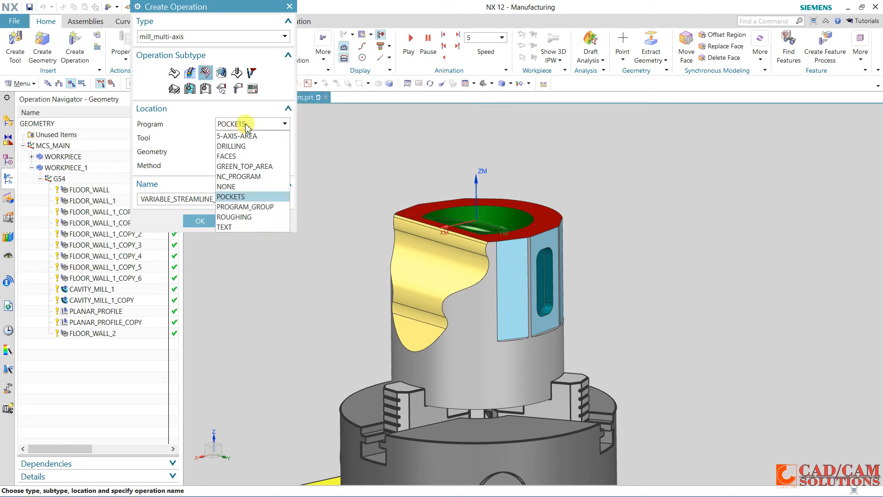
click(248, 135)
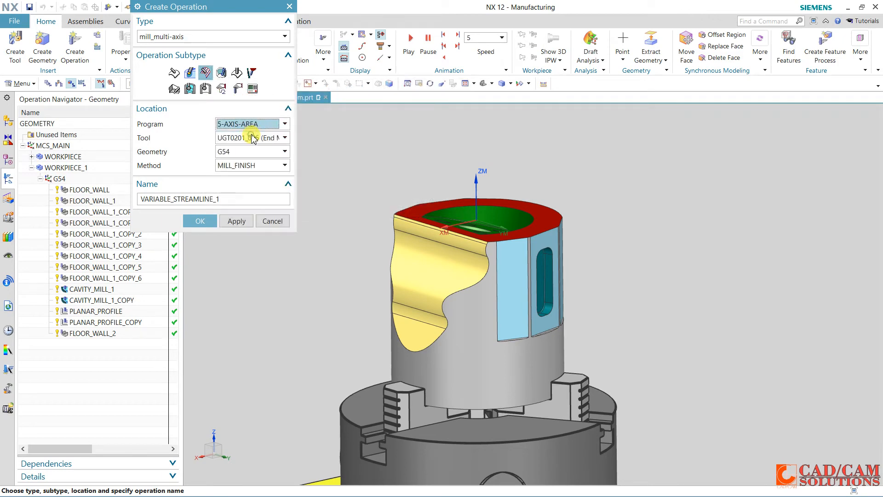
click(245, 138)
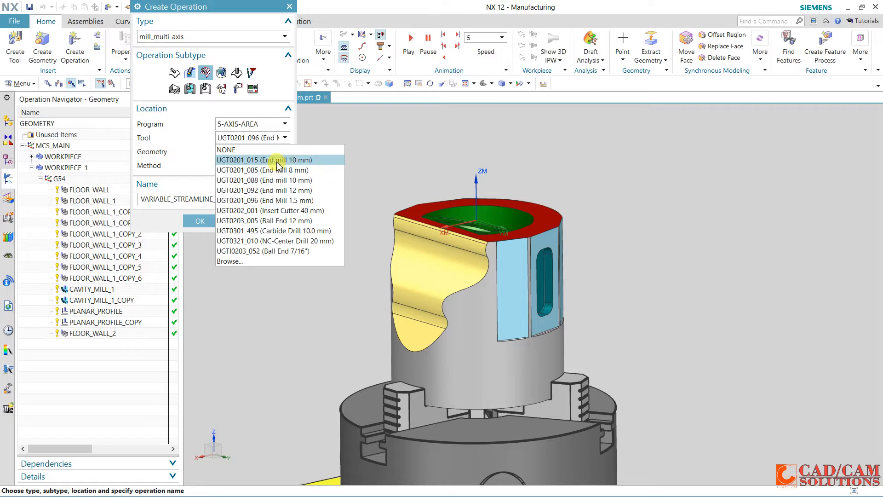
click(279, 222)
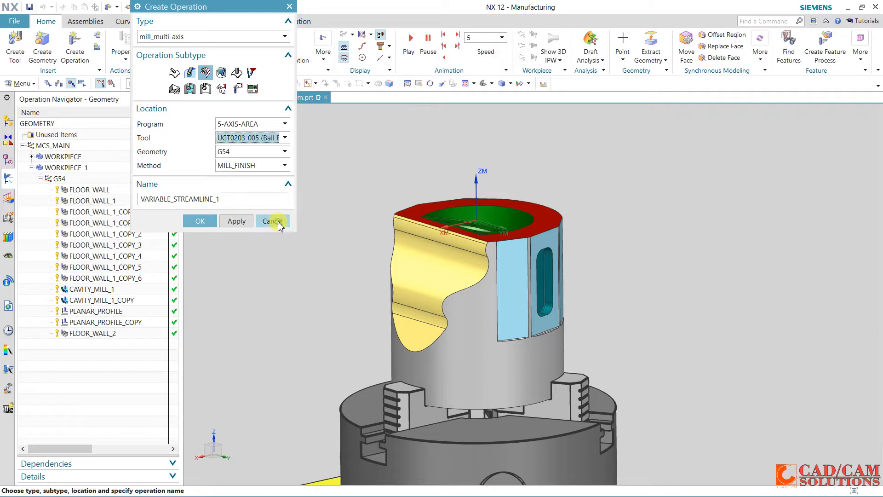
click(203, 221)
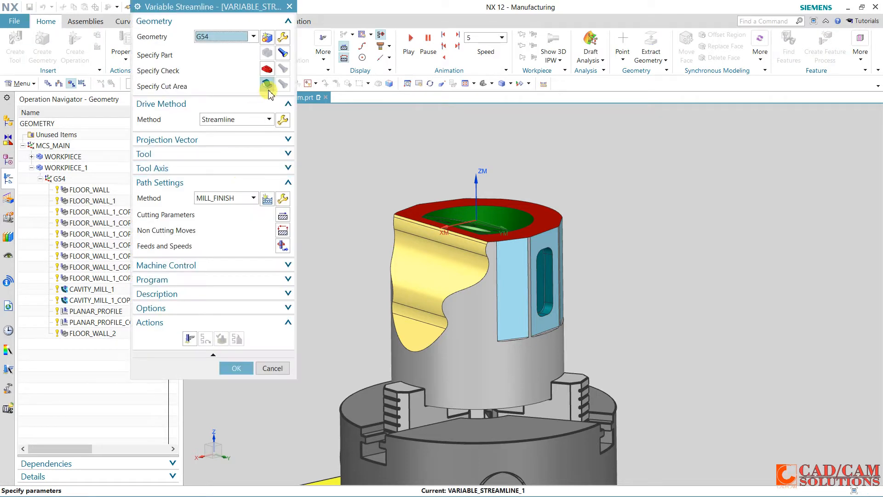
Specify the yellow contoured faces on the part's side as the cut area
click(269, 87)
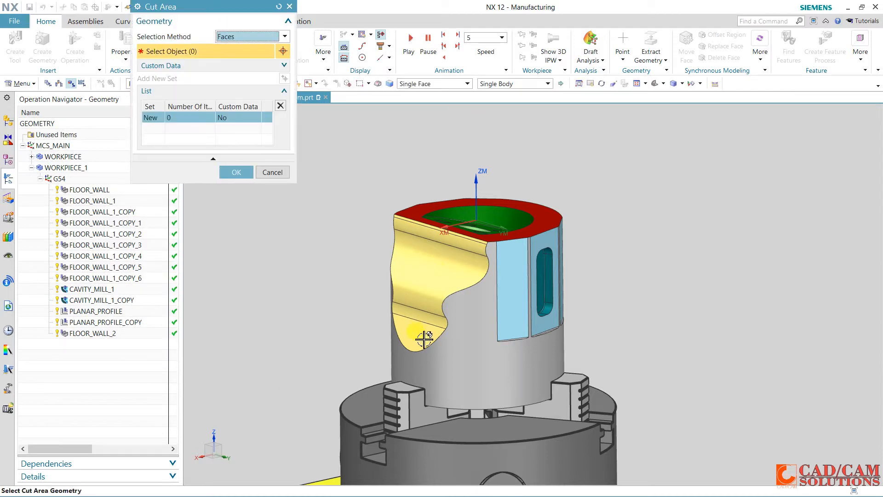
click(433, 322)
click(419, 297)
click(410, 223)
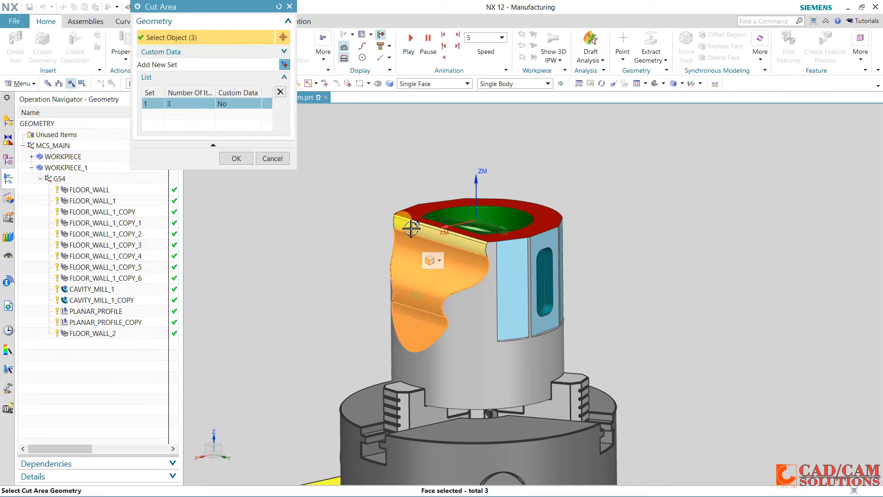
click(409, 221)
click(244, 158)
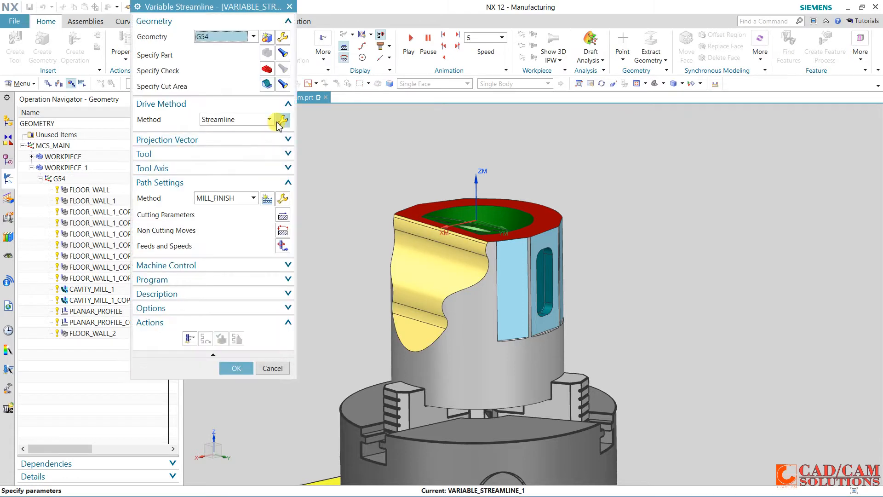
Set the streamline drive's cut direction along the yellow area's curved side edge, with Scallop stepover and a maximum scallop height of 0.1
click(279, 121)
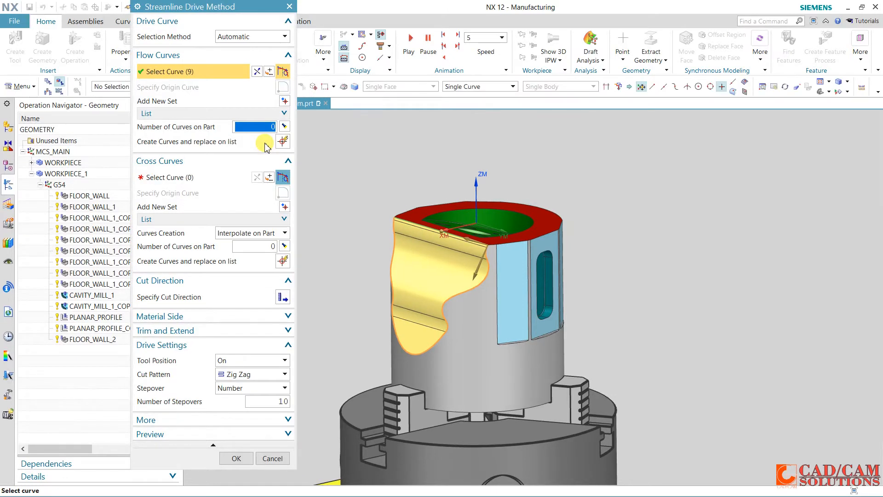
click(283, 297)
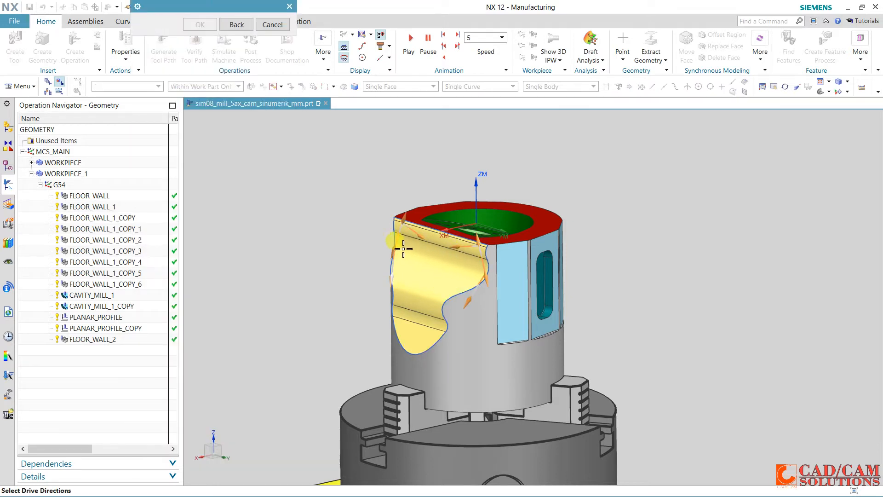
click(470, 301)
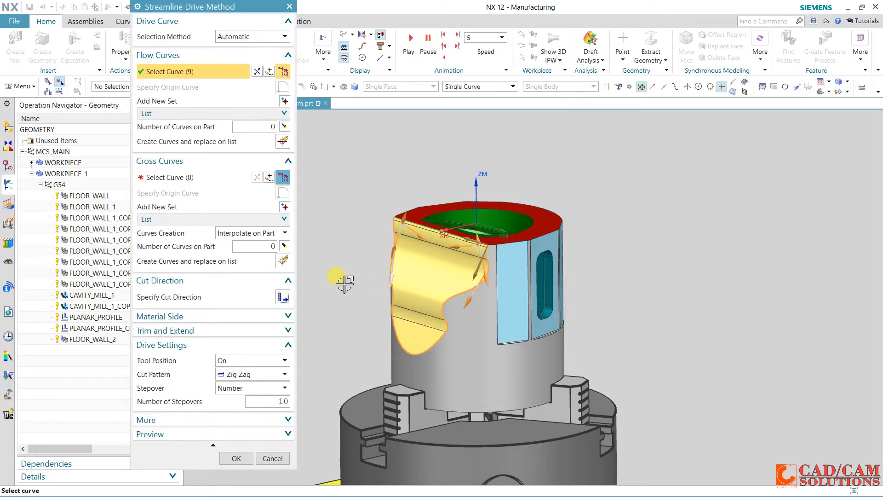
click(256, 389)
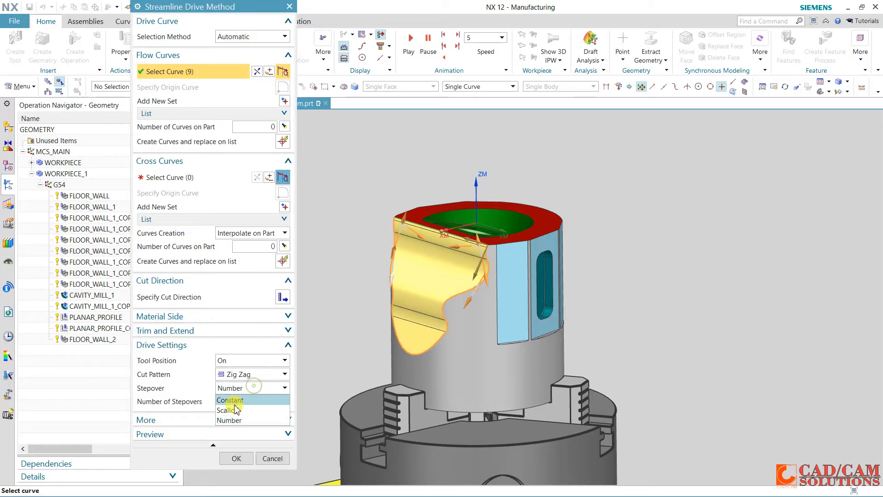
click(234, 417)
double_click(275, 402)
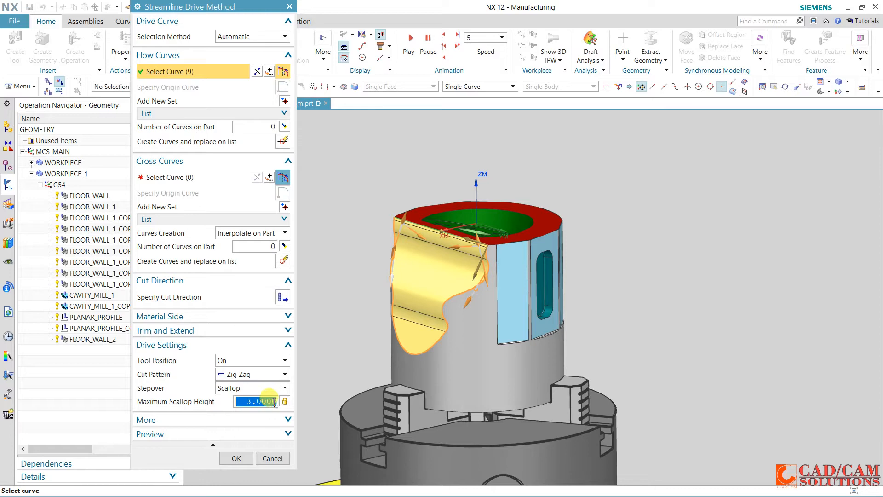
text(.1)
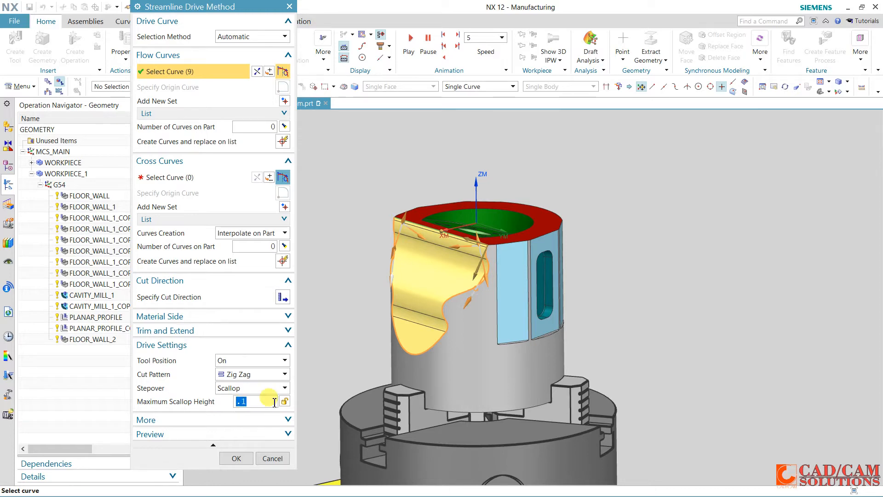
click(236, 458)
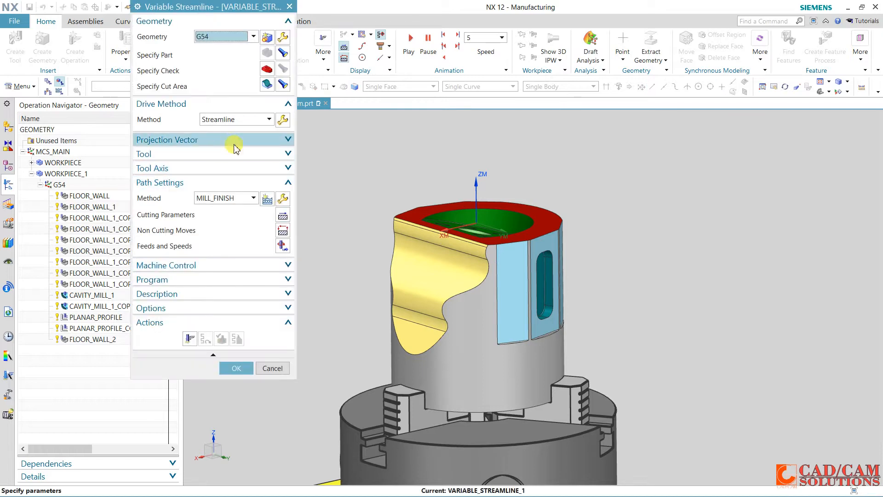
Set the tool axis of the streamline operation to Toward Point
click(234, 143)
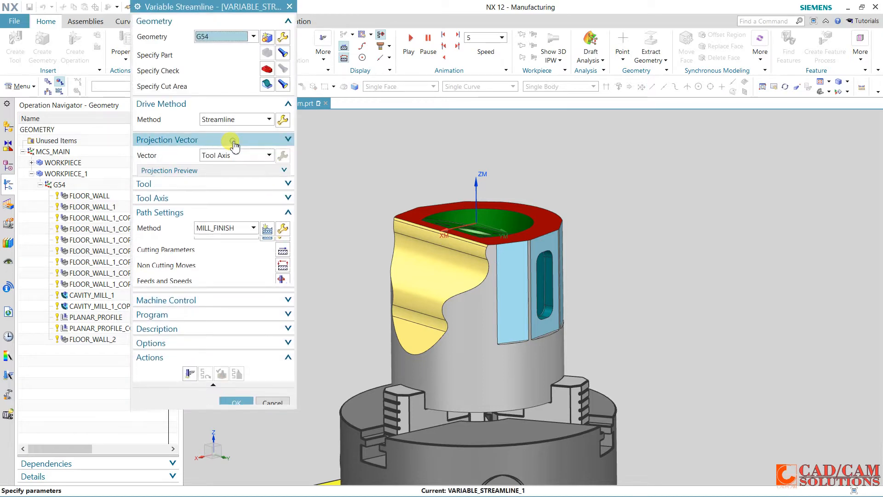
click(230, 141)
click(228, 169)
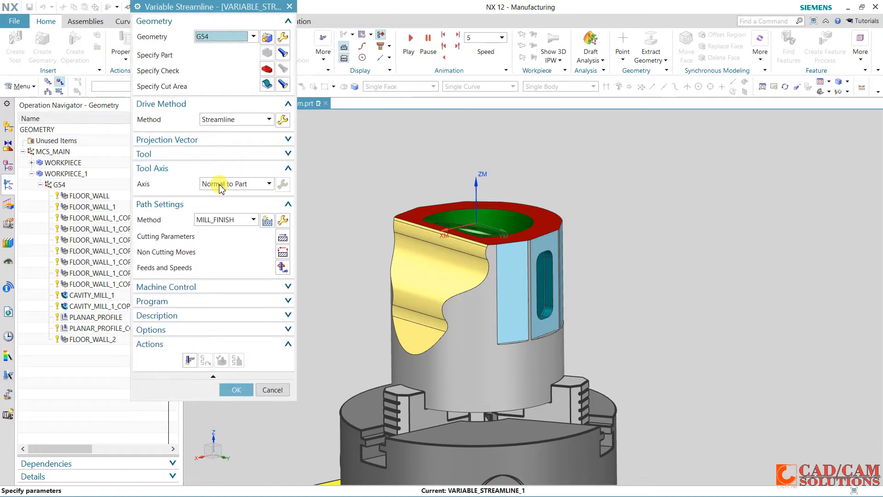
click(221, 186)
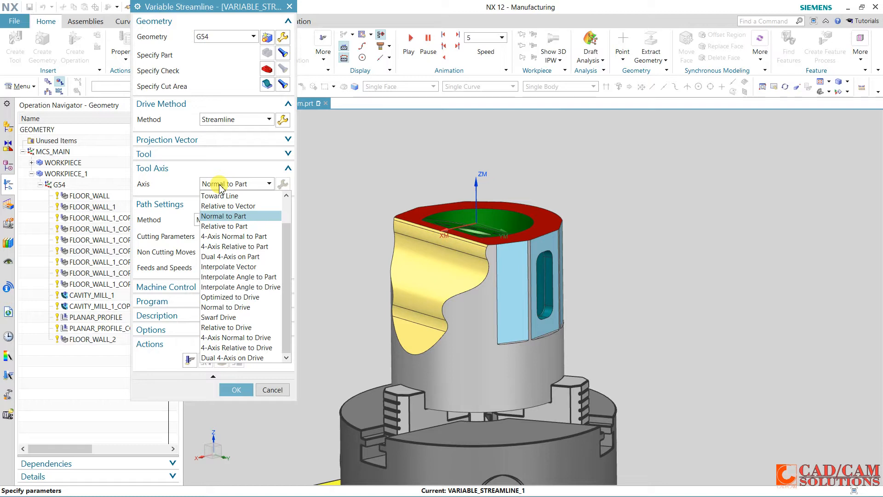
scroll(230, 239, up, 3)
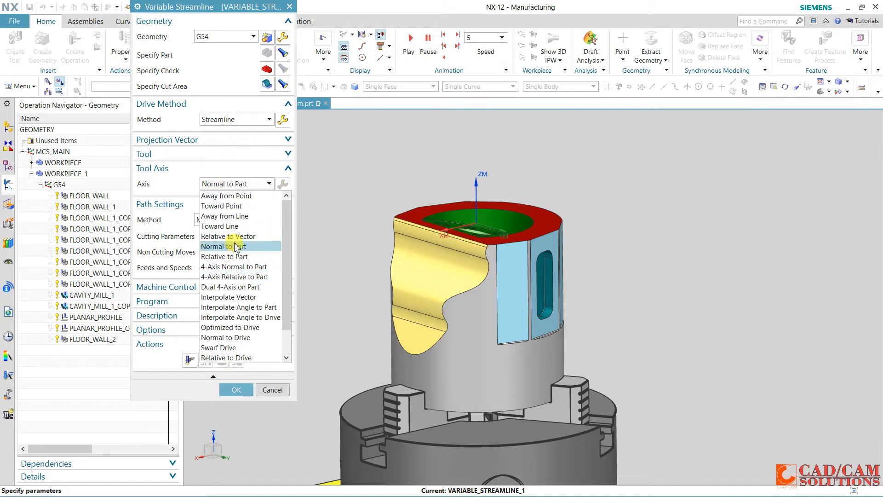
click(231, 207)
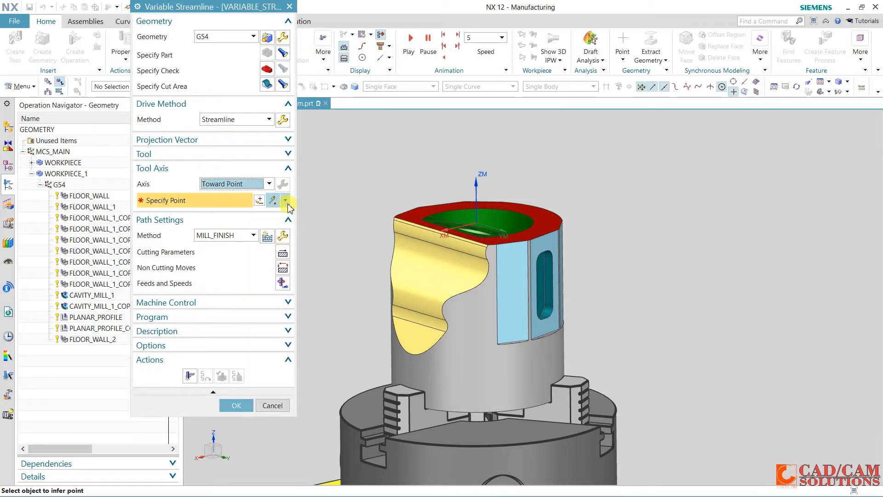
Specify the tool axis point at X 100, Y 0, Z 100 mm in absolute work part coordinates
click(286, 201)
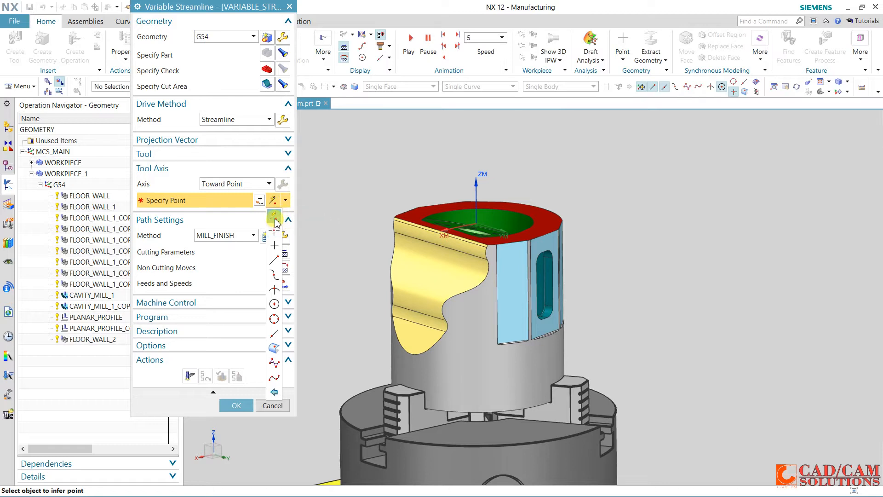
click(275, 221)
click(260, 201)
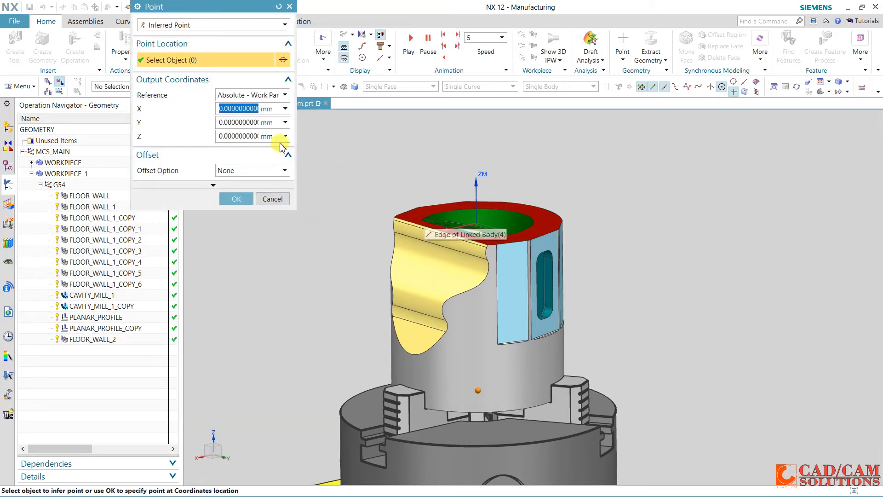
text(1)
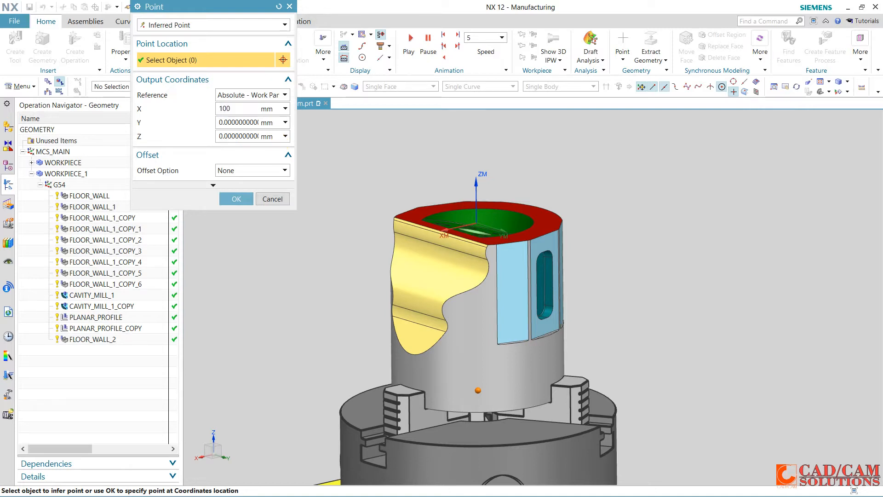
key(Tab)
key(Tab)
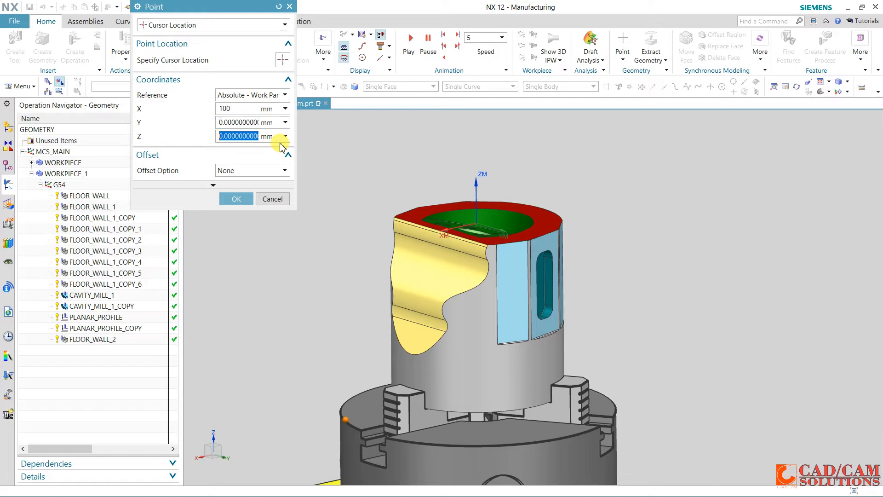
text(100)
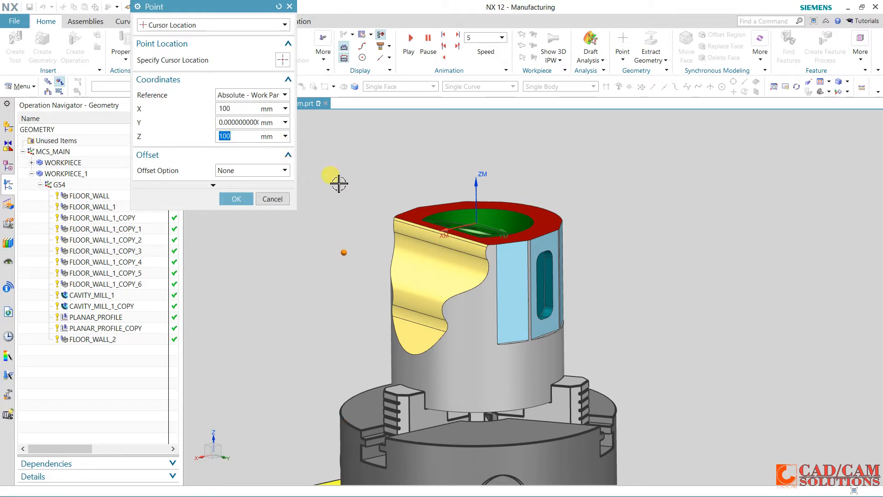
middle_drag(337, 181, 355, 191)
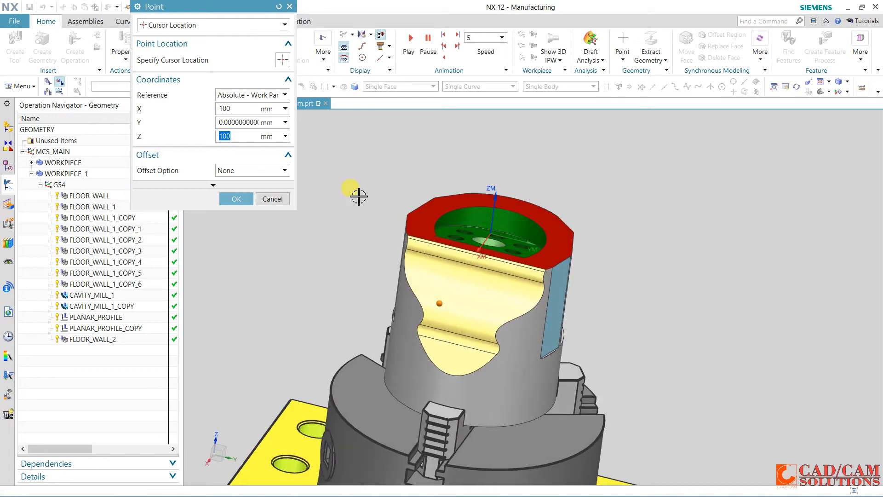
click(229, 197)
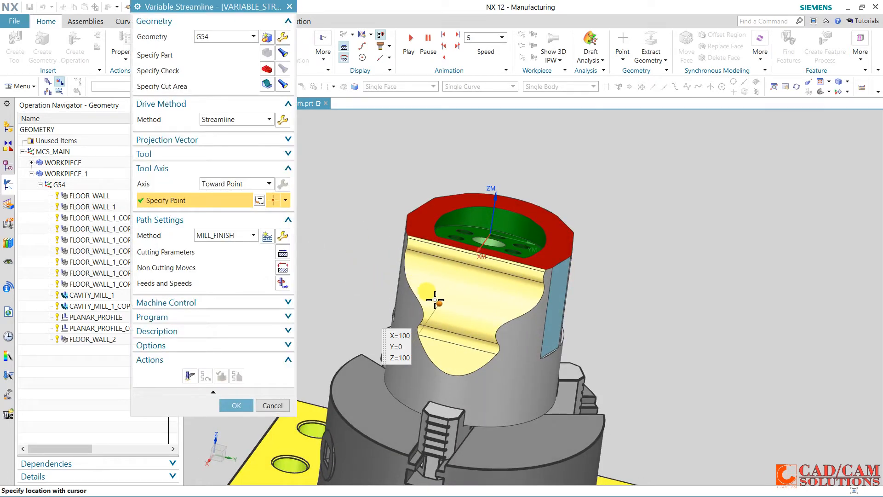
Generate the variable streamline tool path and inspect it over the yellow contoured faces
middle_drag(365, 257, 341, 236)
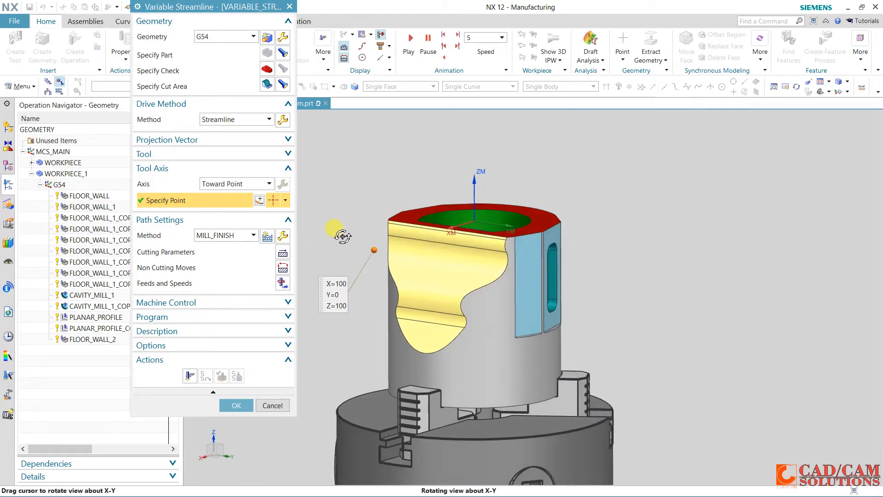
click(189, 376)
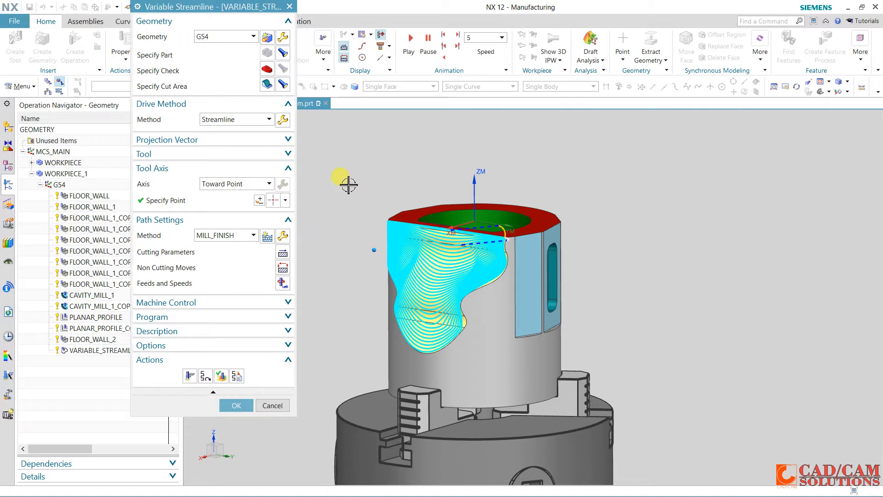
mouse_move(387, 176)
middle_down()
mouse_move(394, 186)
mouse_move(404, 174)
mouse_move(371, 178)
mouse_move(379, 182)
middle_up()
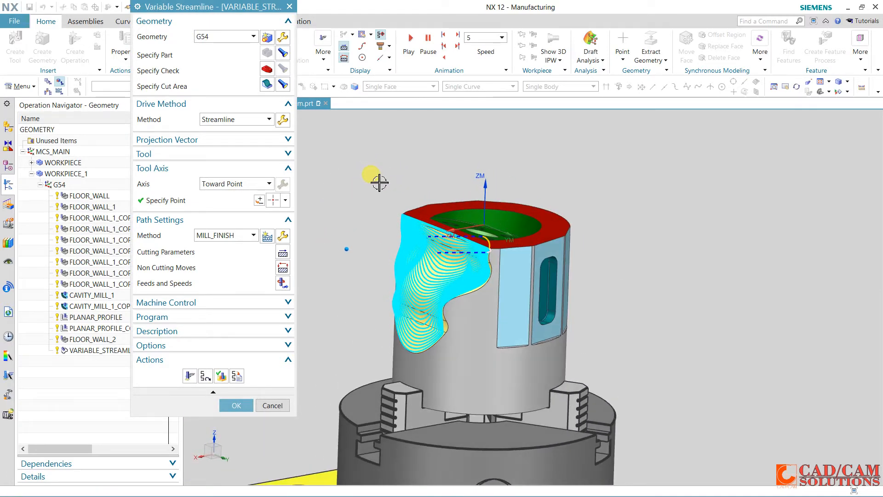
Replay the streamline tool path partway to check the tool and holder motion over the yellow contoured faces
scroll(365, 251, up, 1)
click(222, 375)
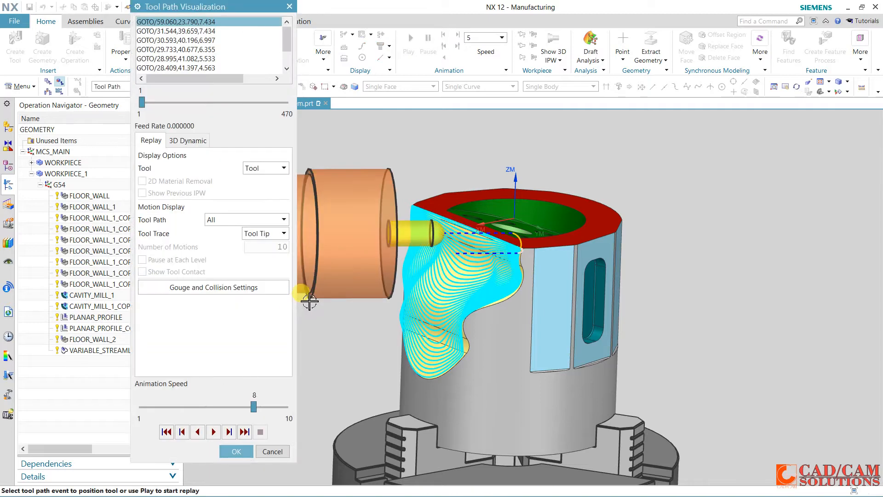
click(215, 430)
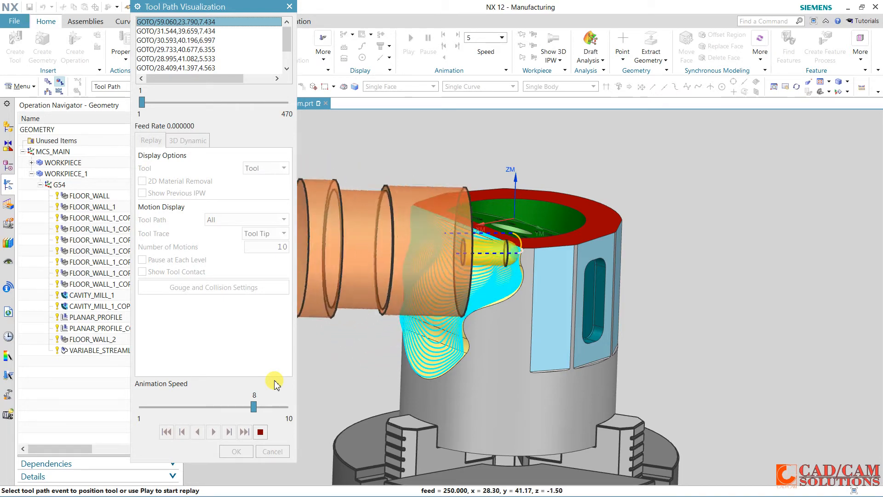
click(260, 431)
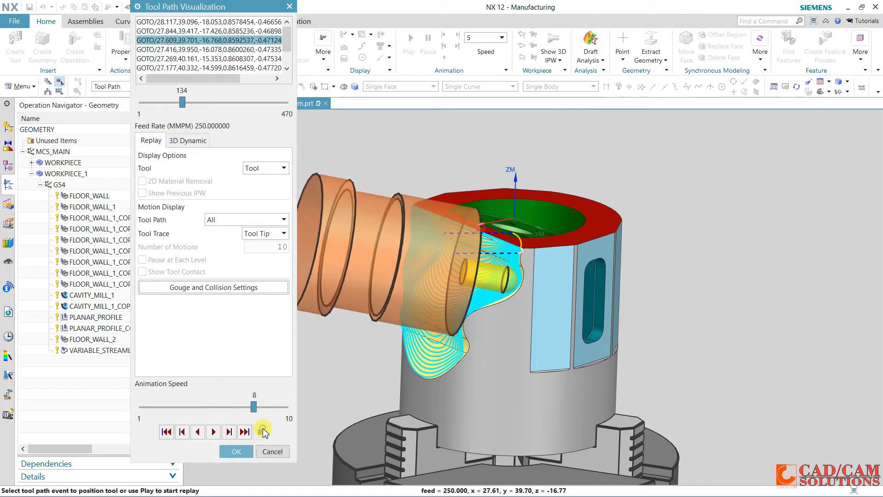
click(243, 449)
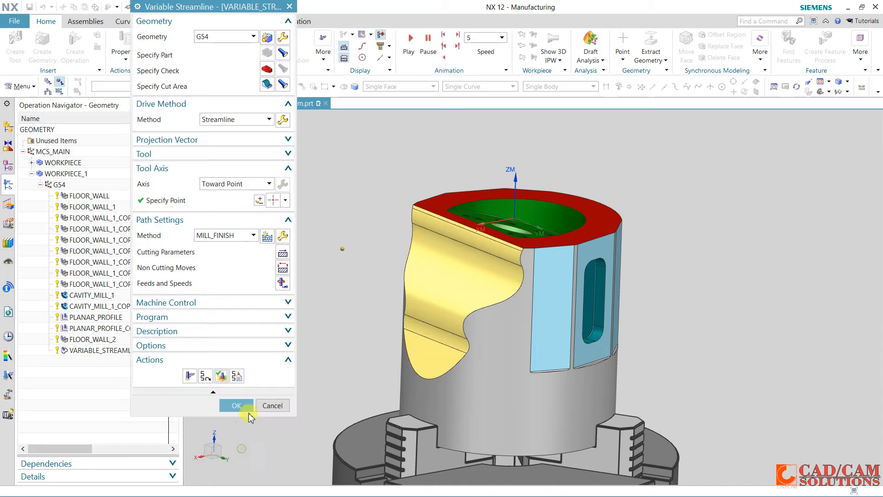
Set the streamline cut direction along the yellow area's straight upper edge and regenerate the tool path
middle_click(286, 118)
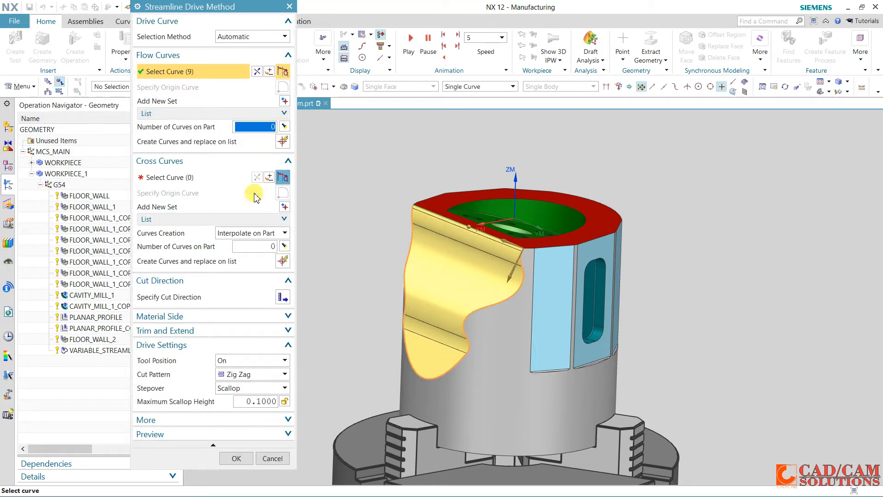
click(283, 297)
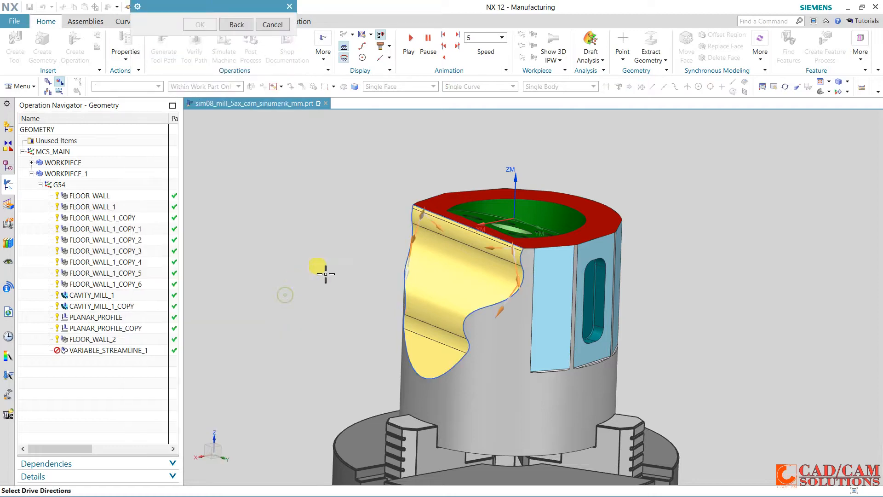
click(494, 249)
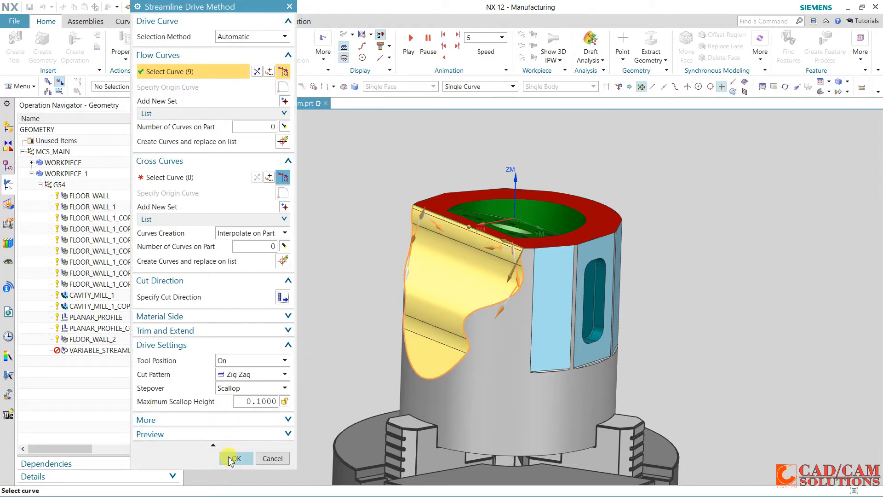
click(232, 458)
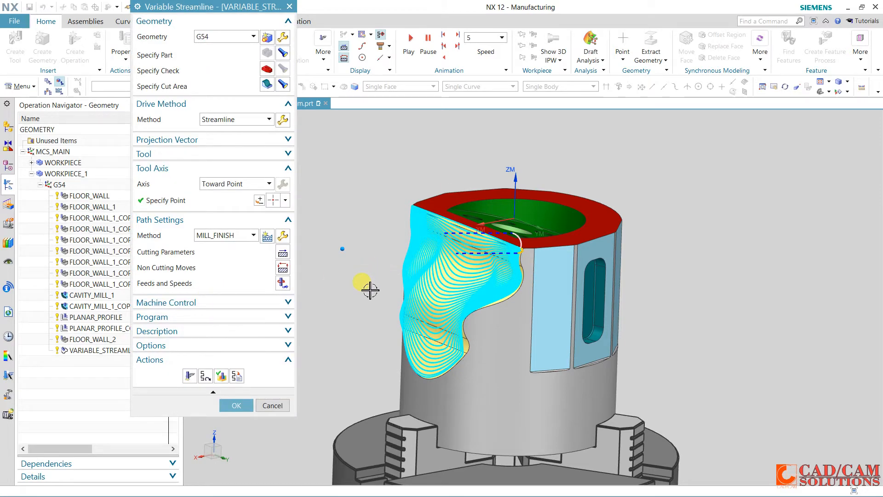
Deselect the long wavy edges on both sides of the yellow area from the streamline drive's Flow 2 curve set
click(283, 121)
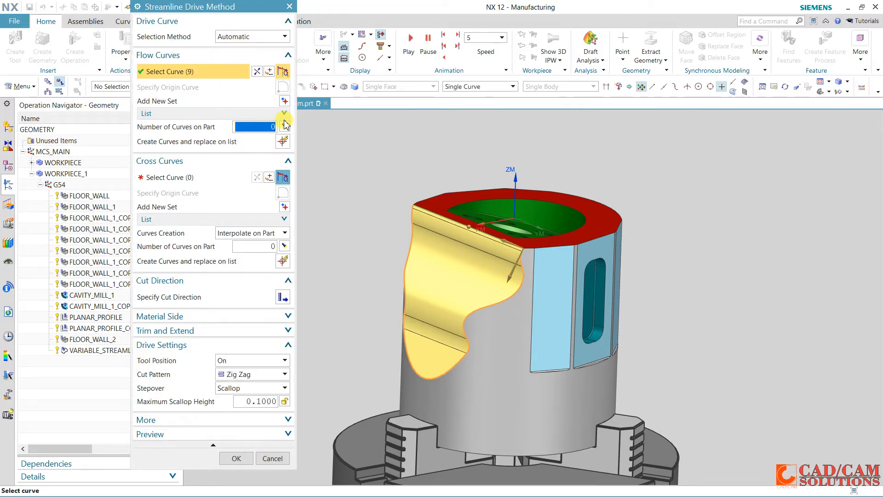
click(226, 114)
click(211, 129)
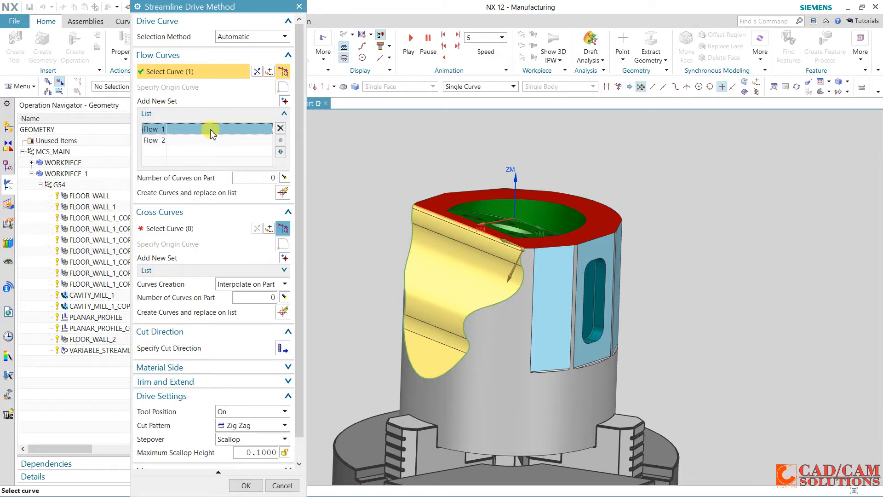
click(204, 141)
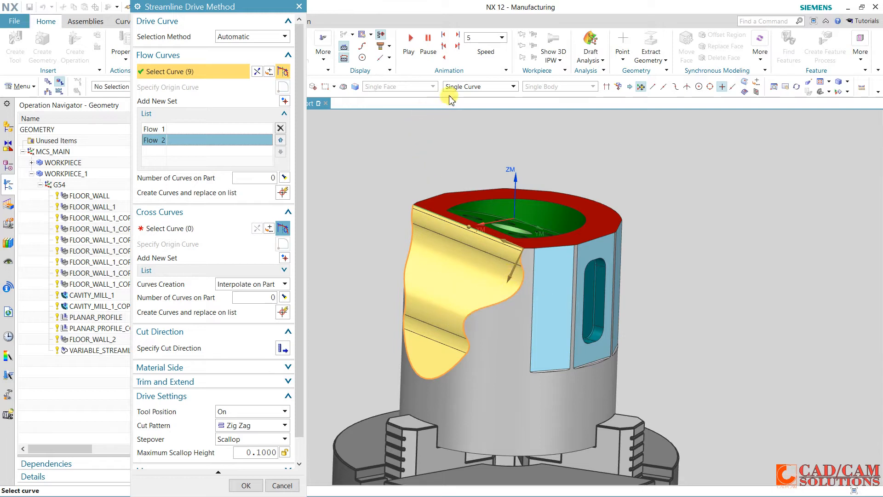
click(486, 299)
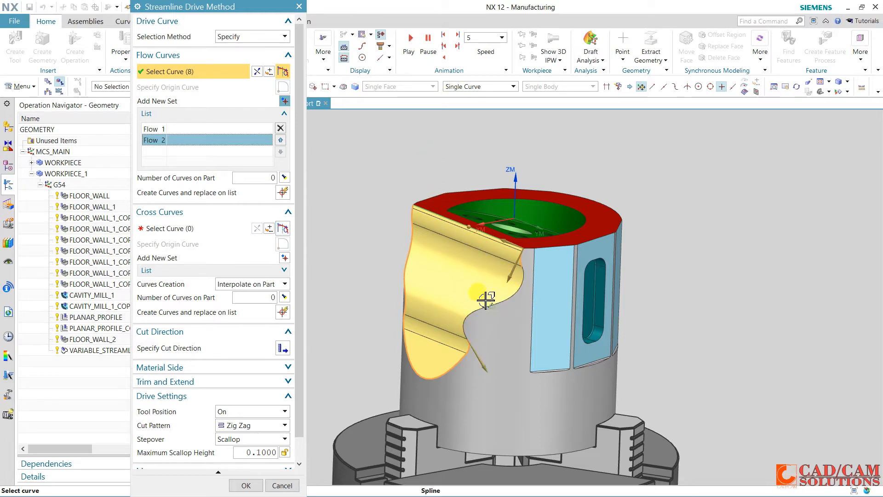
click(409, 253)
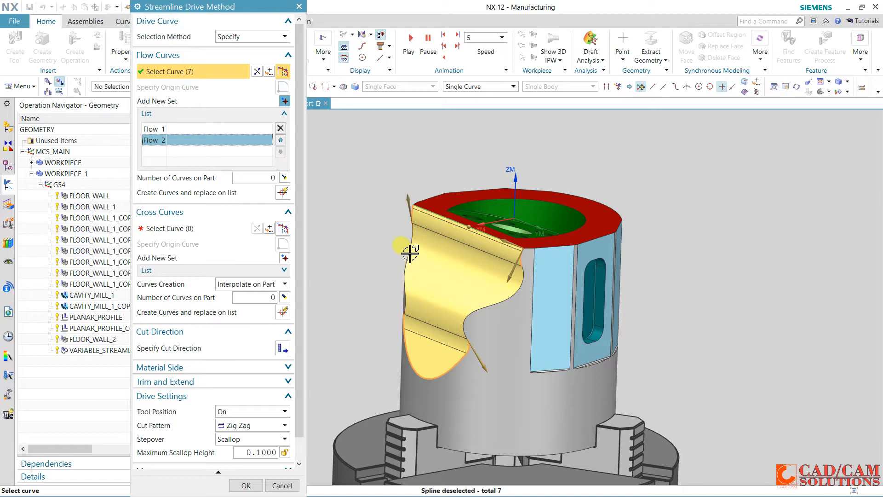
Deselect the short side edge segments near both upper corners of the yellow area from Flow 2
scroll(527, 258, up, 3)
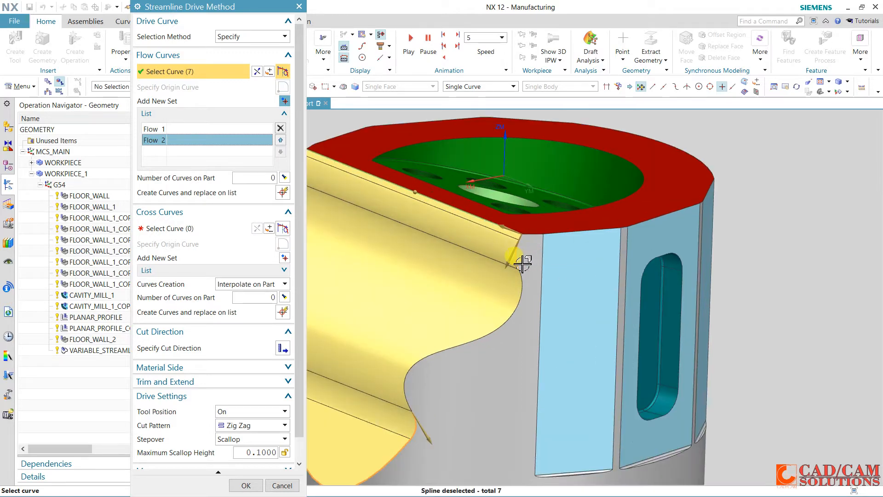
click(519, 259)
scroll(547, 282, down, 4)
scroll(420, 225, up, 5)
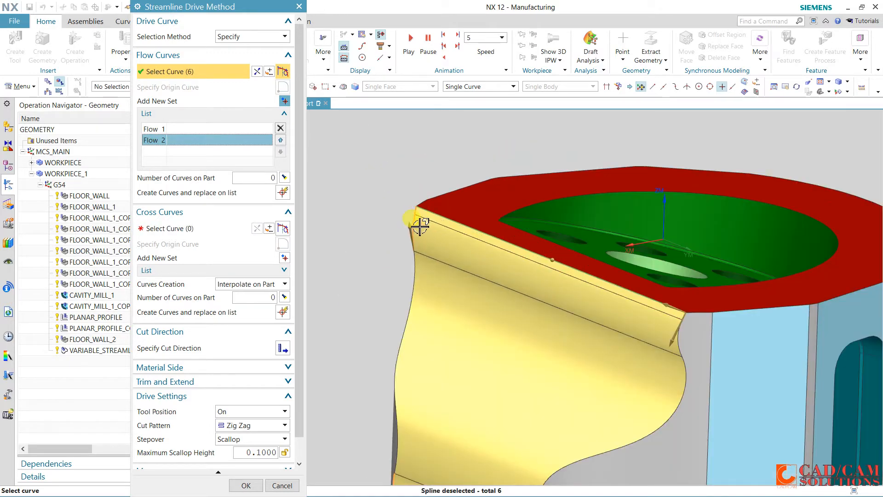
click(415, 217)
scroll(415, 211, up, 3)
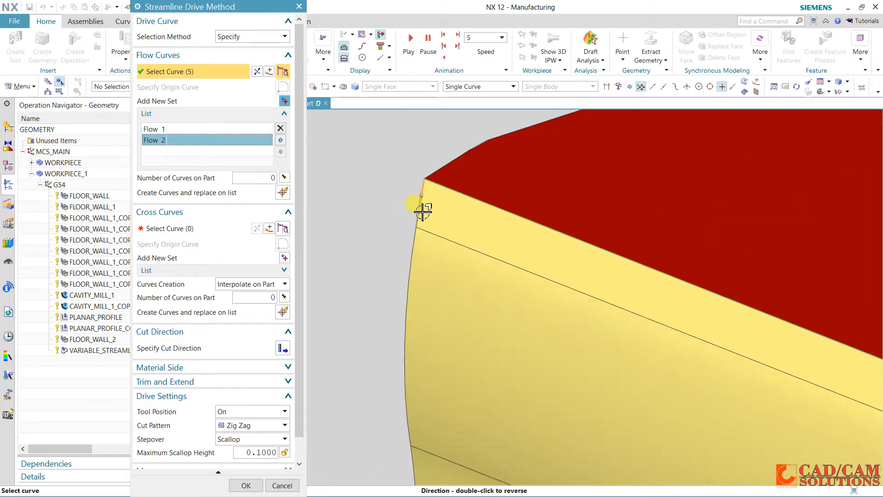
scroll(424, 198, down, 1)
click(428, 209)
scroll(428, 233, down, 3)
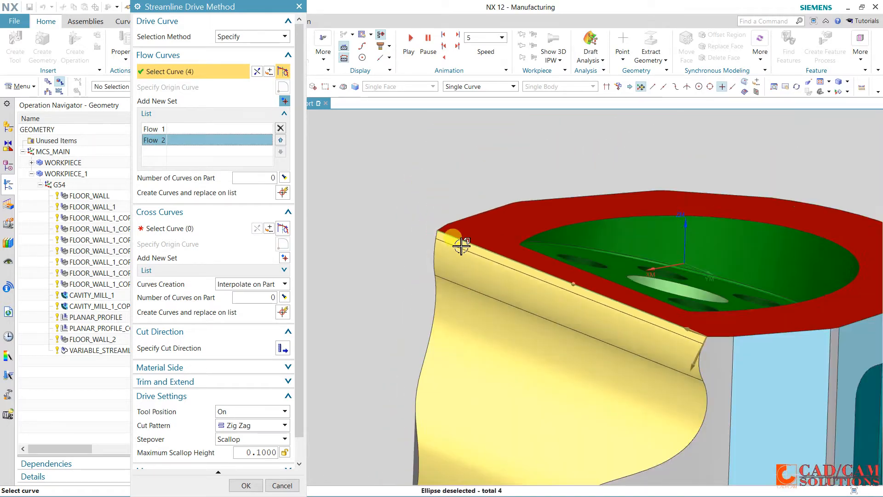
scroll(670, 331, up, 5)
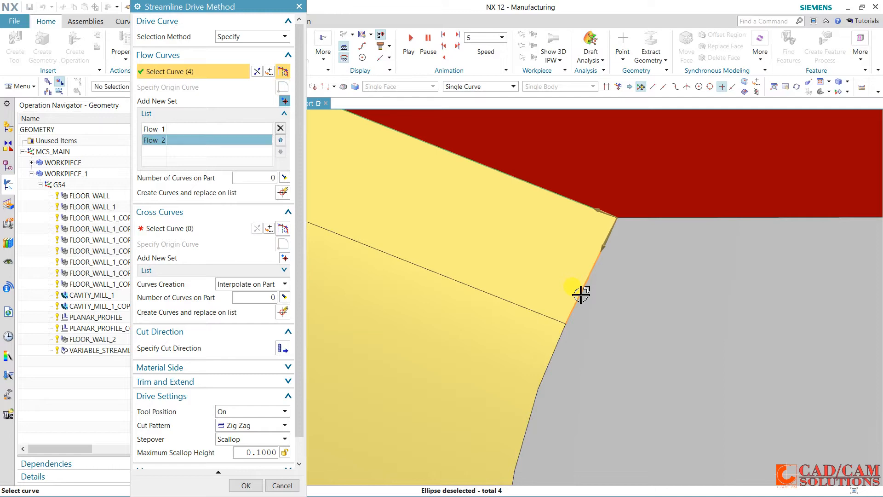
click(579, 294)
scroll(575, 295, down, 5)
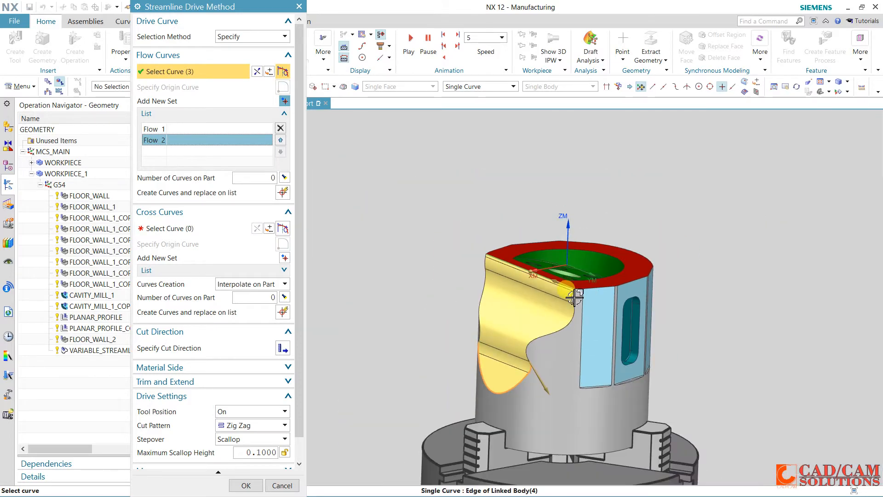
Deselect the short lower side edges from Flow 2, keeping only the rounded bottom edge as its flow curve
scroll(529, 375, up, 5)
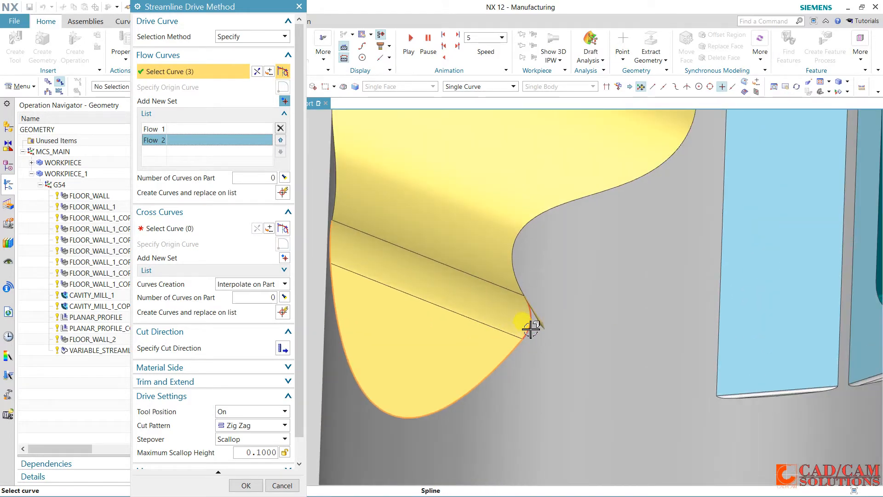
click(529, 327)
scroll(524, 338, down, 5)
click(418, 290)
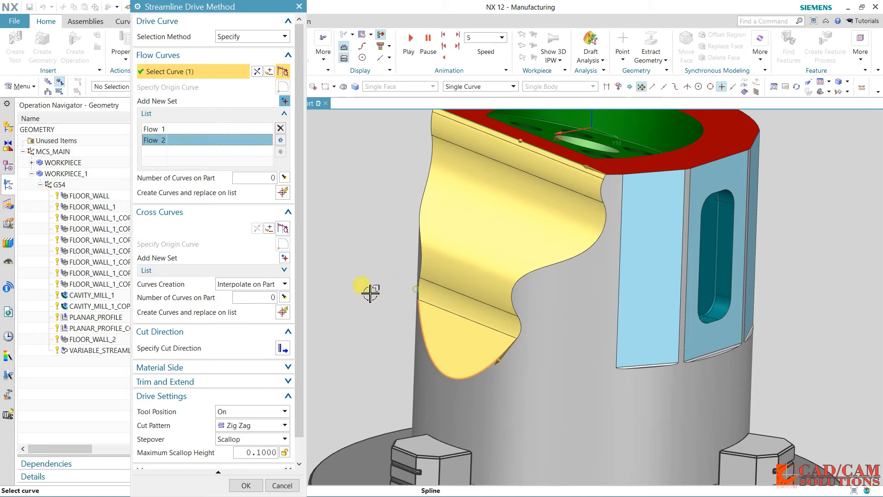
Accept the revised flow curves and regenerate the streamline tool path over the yellow faces
scroll(370, 293, down, 3)
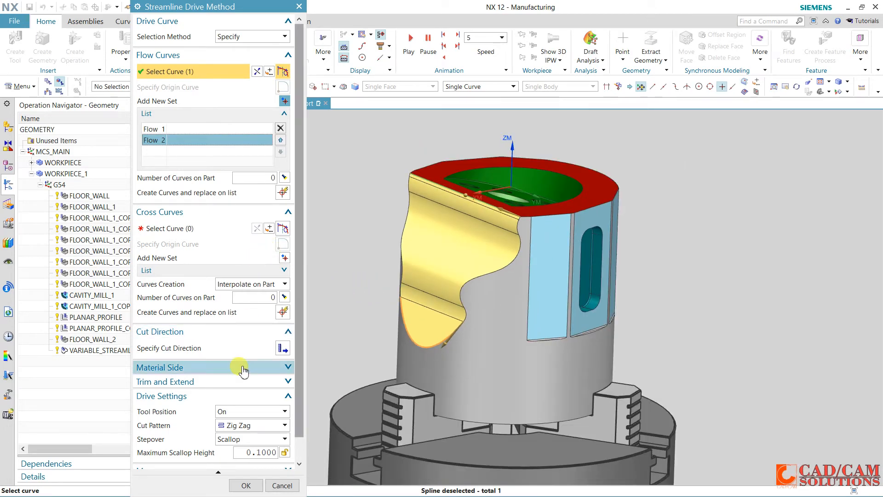
scroll(237, 366, down, 1)
click(246, 485)
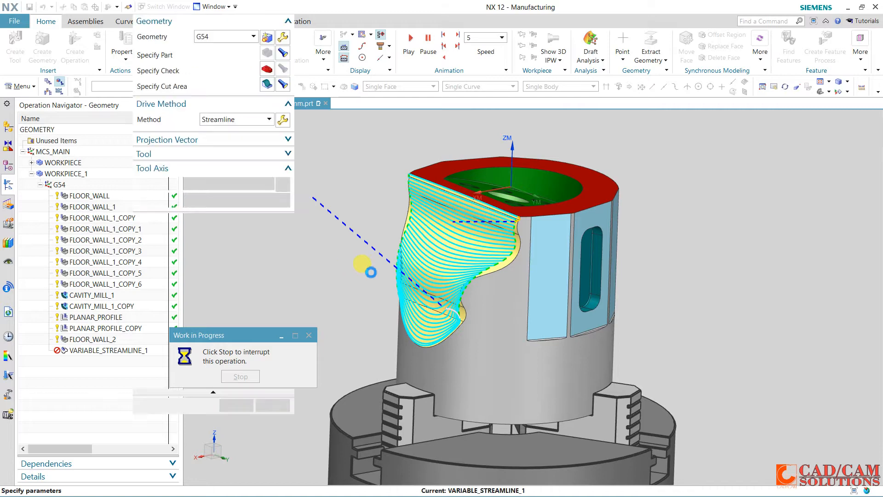
mouse_move(392, 213)
middle_down()
mouse_move(414, 205)
mouse_move(402, 212)
middle_up()
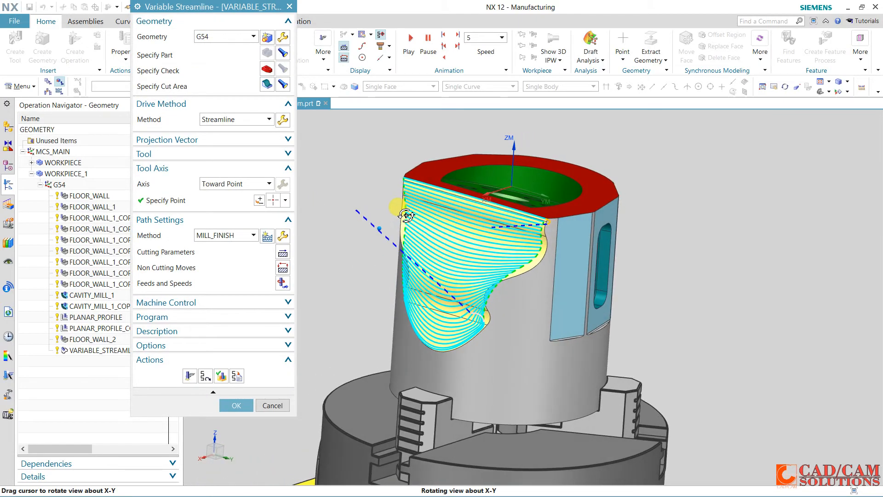
Set the streamline cut direction from the upper edge down toward the rounded bottom edge and regenerate the tool path
click(282, 120)
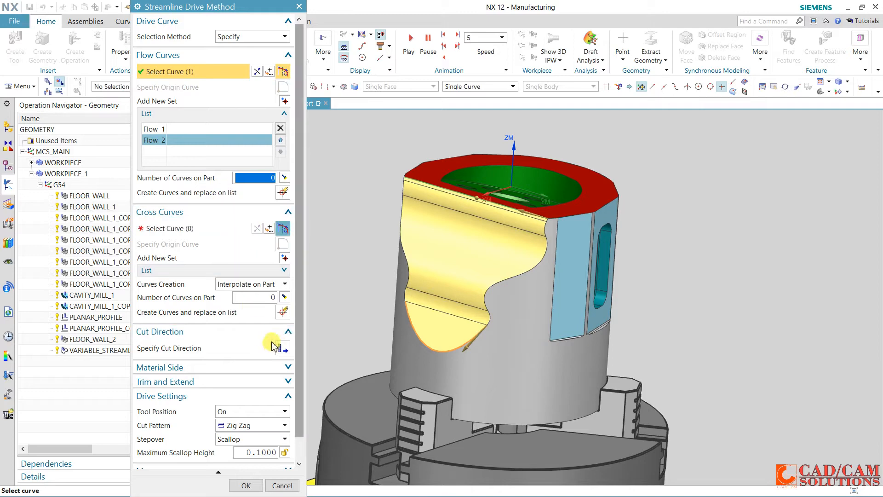
click(281, 349)
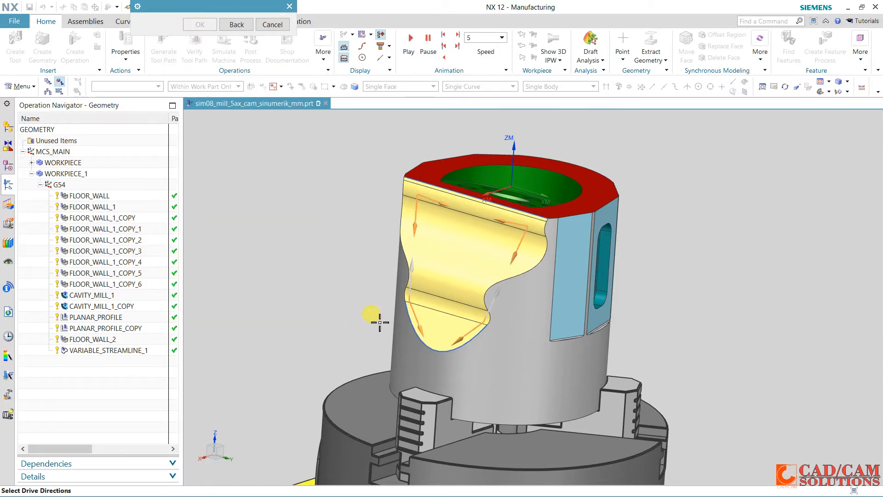
middle_click(515, 257)
click(249, 483)
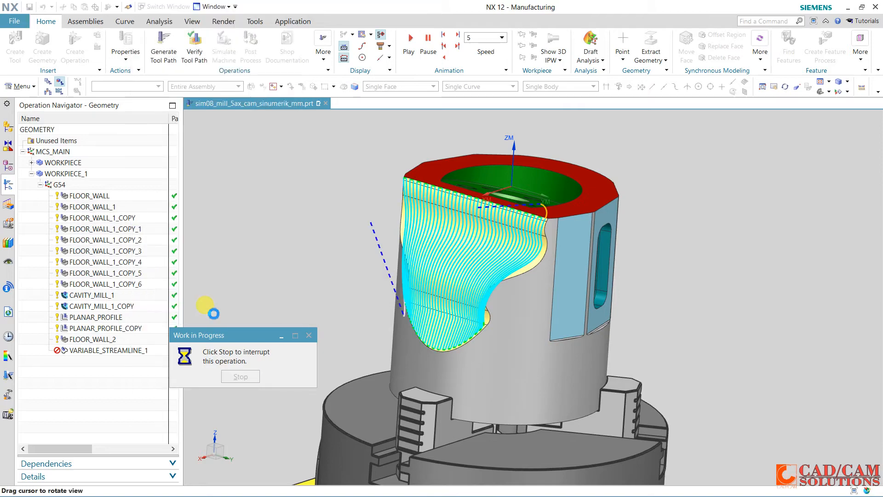
middle_drag(377, 297, 320, 328)
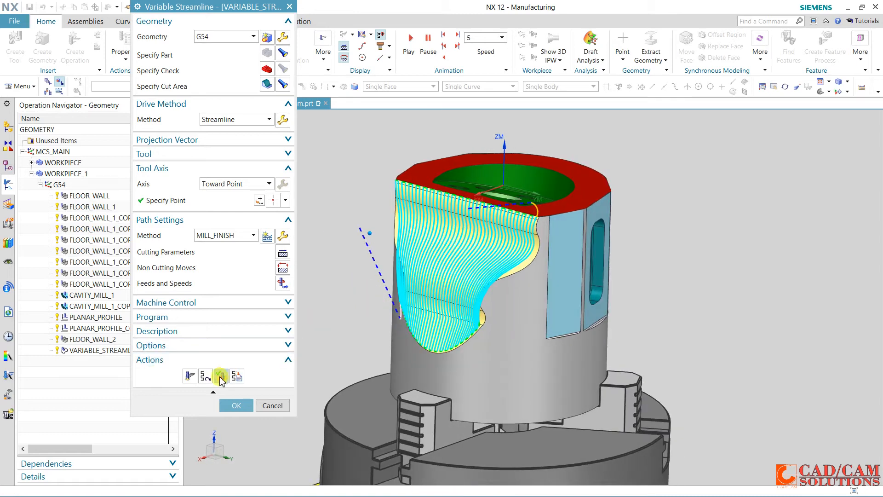
Replay part of the regenerated streamline tool path and accept the variable streamline operation
click(221, 377)
click(215, 432)
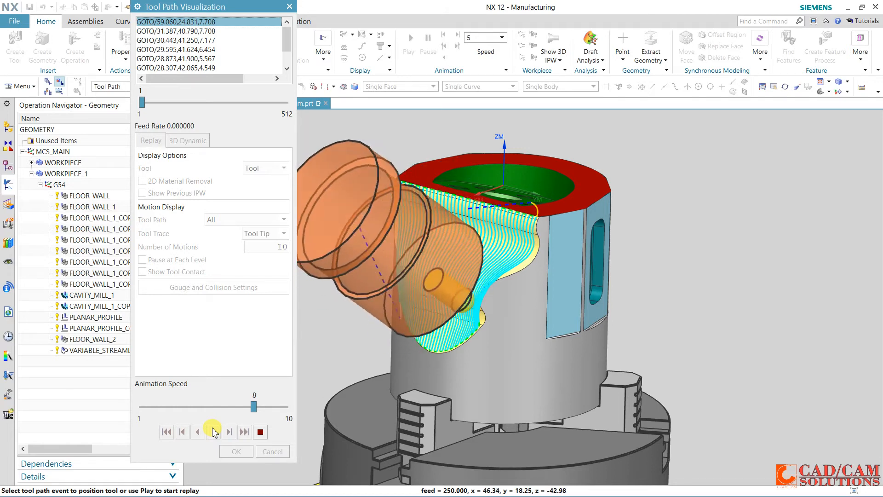
click(259, 432)
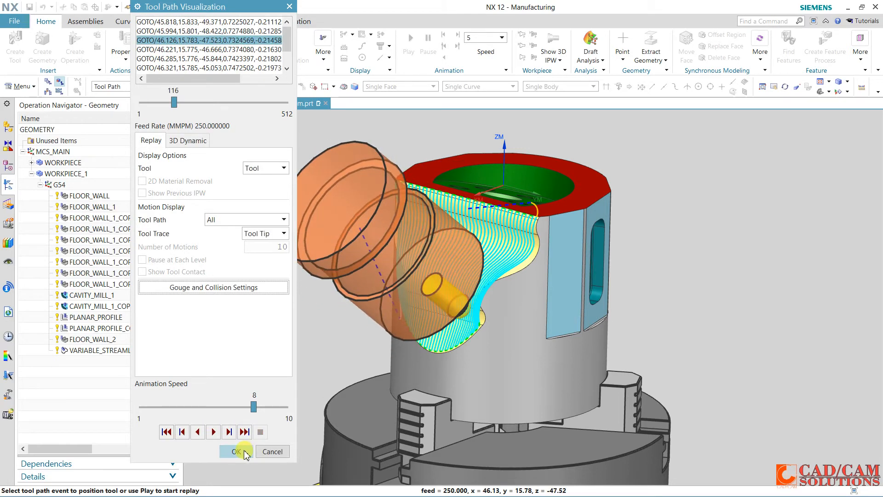
click(245, 451)
click(234, 404)
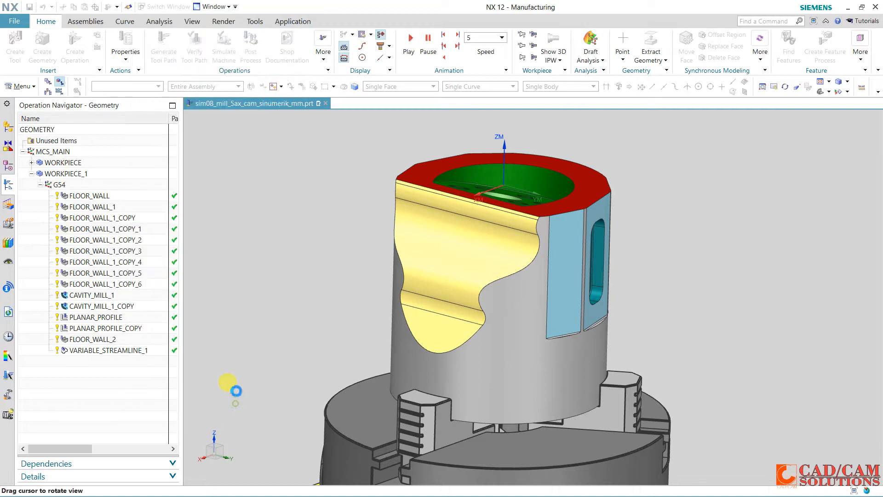
drag(236, 390, 302, 240)
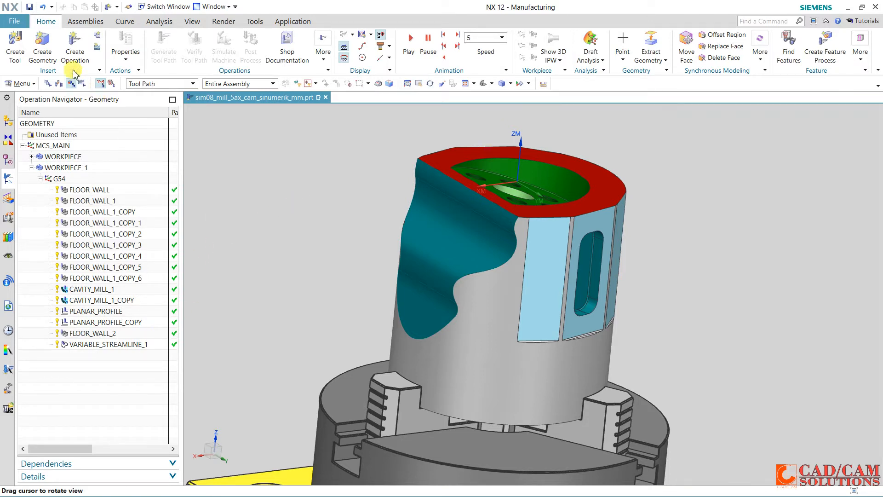
Create a mill_contour Cavity Mill operation in 5-AXIS-AREA with tool UGT0203_005 (Ball End 12 mm), geometry G54 and method MILL_ROUGH
click(74, 49)
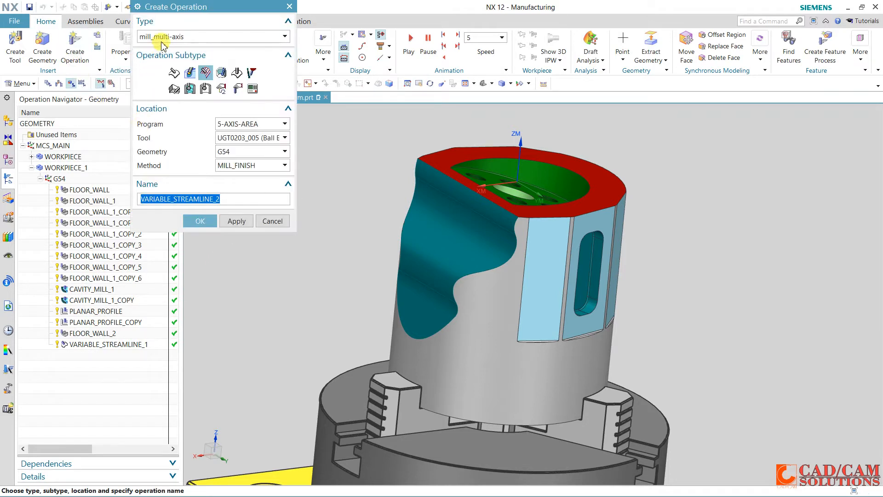
click(162, 39)
click(160, 59)
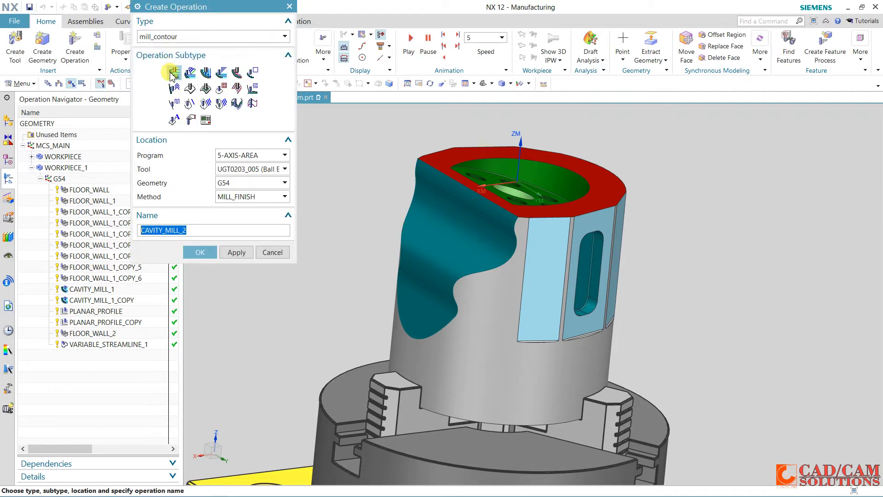
click(235, 172)
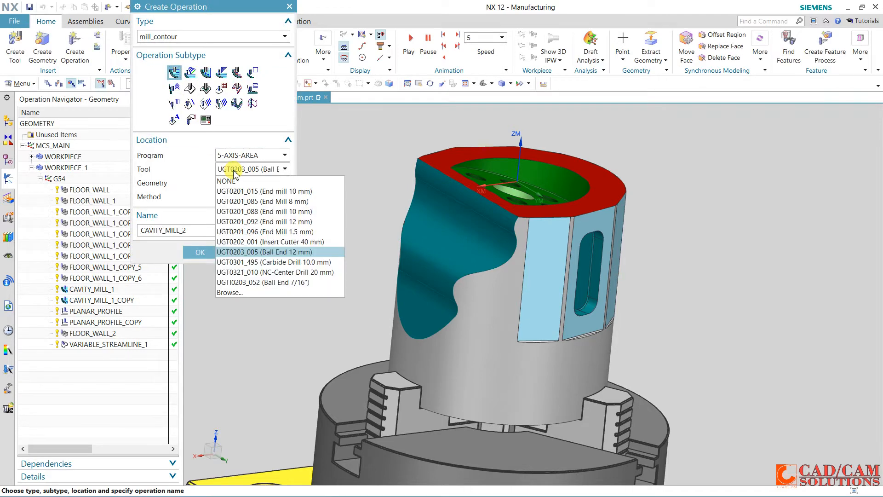
click(275, 255)
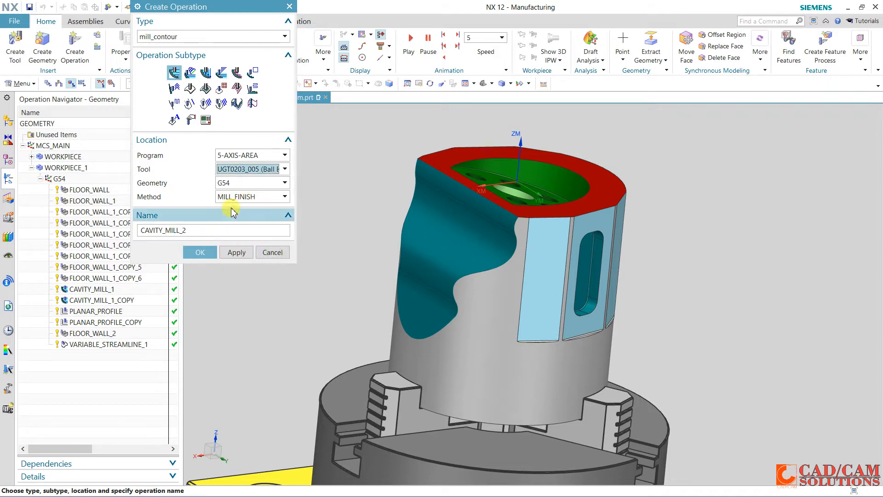
click(245, 196)
click(247, 229)
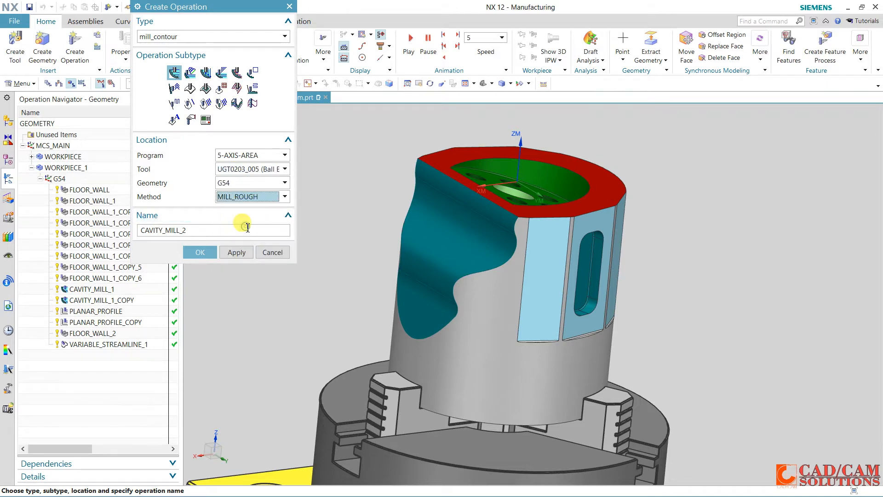
click(207, 255)
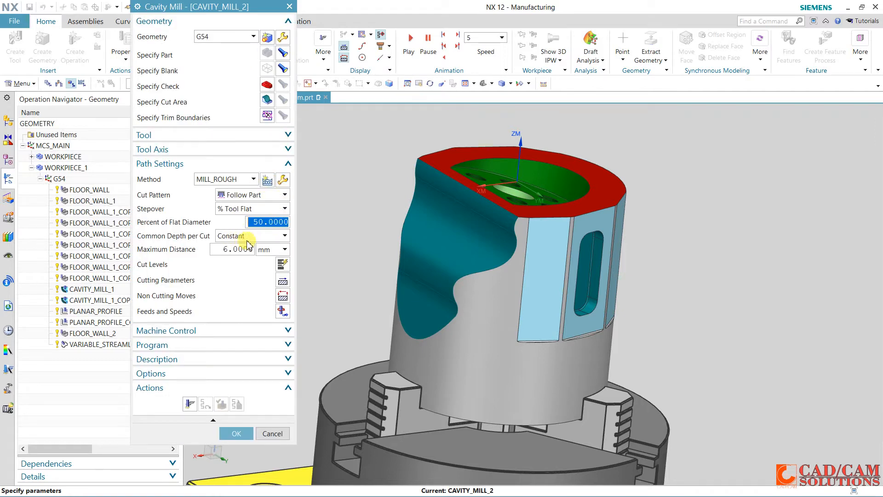
Specify the five connected faces of the contoured side area as the cavity mill's cut area
click(279, 101)
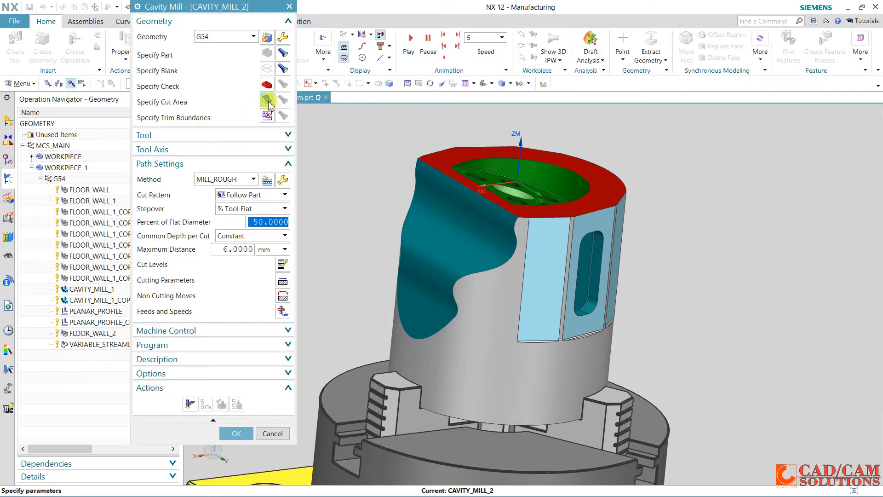
click(450, 188)
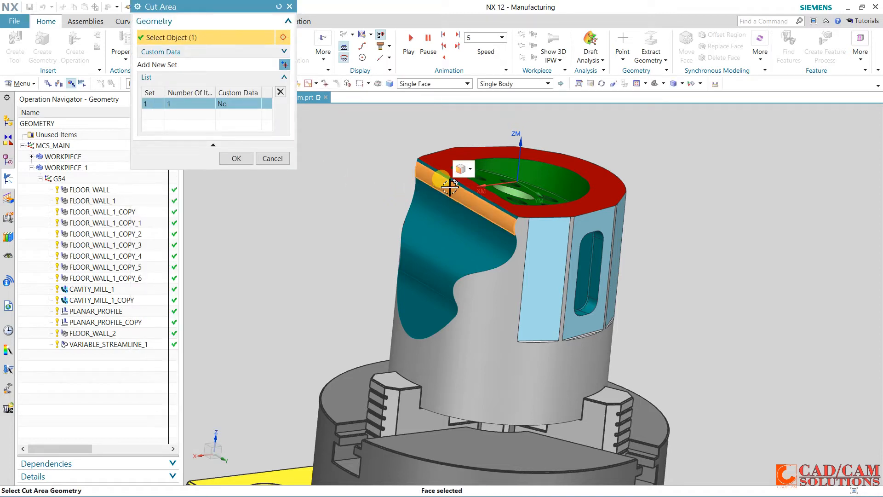
click(446, 181)
click(441, 220)
click(415, 294)
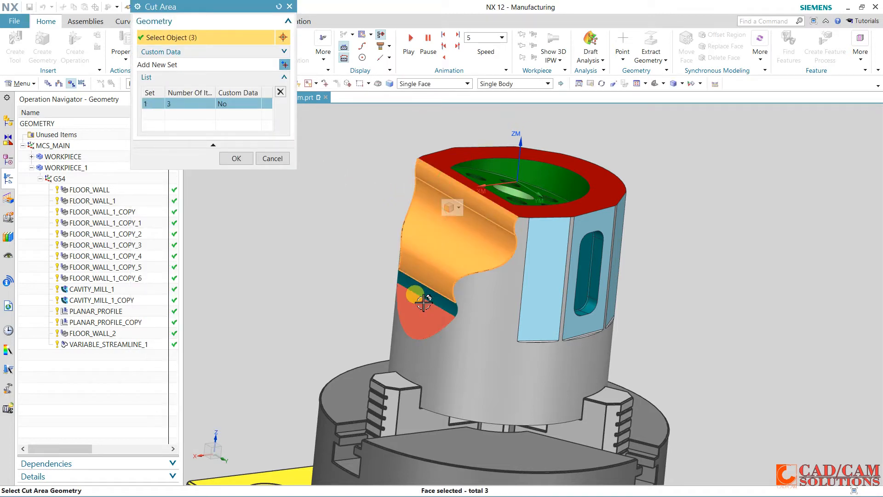
click(411, 307)
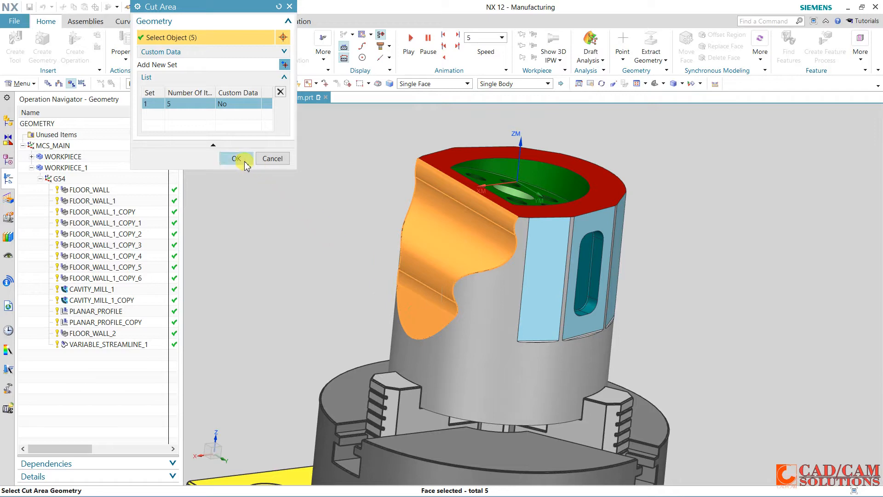
click(236, 158)
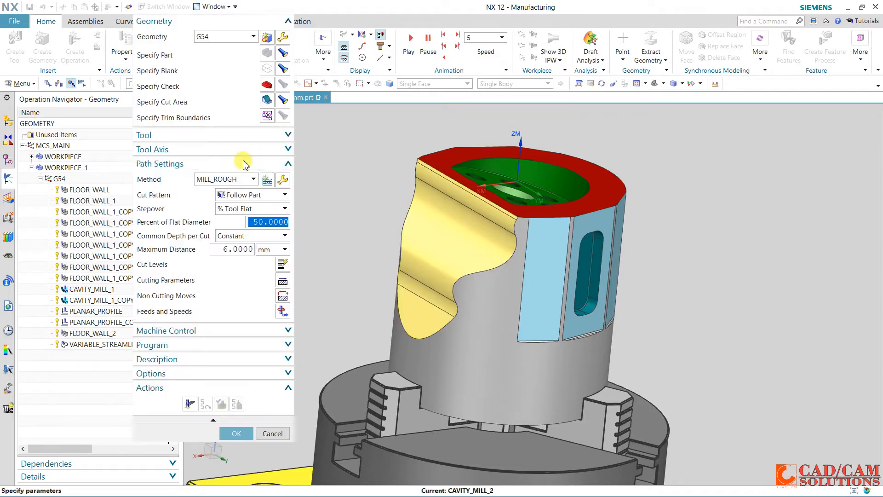
Set the cavity mill's tool axis to Dynamic and tilt the tool toward the contoured side at A 35, C 90
click(242, 149)
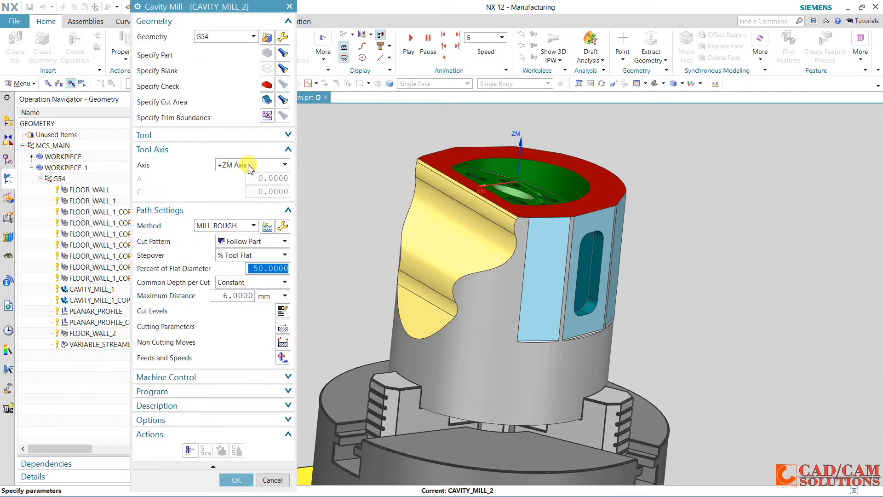
click(249, 167)
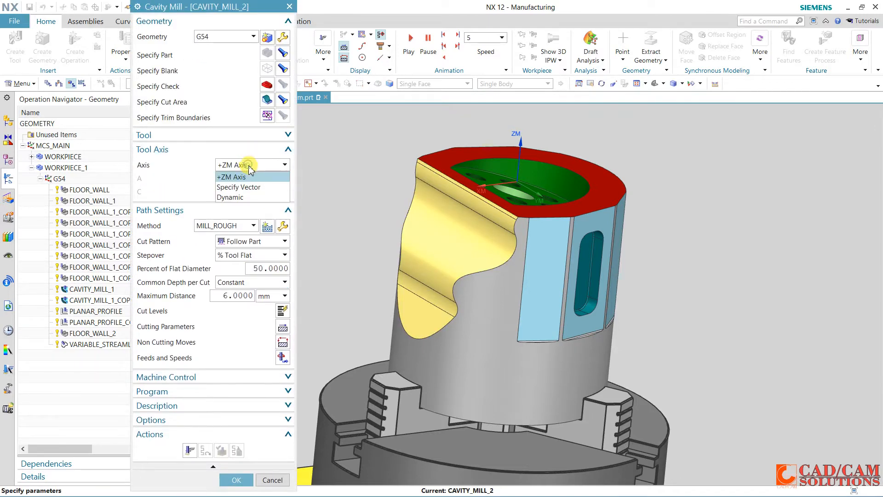
click(243, 196)
drag(403, 280, 754, 137)
drag(480, 367, 458, 379)
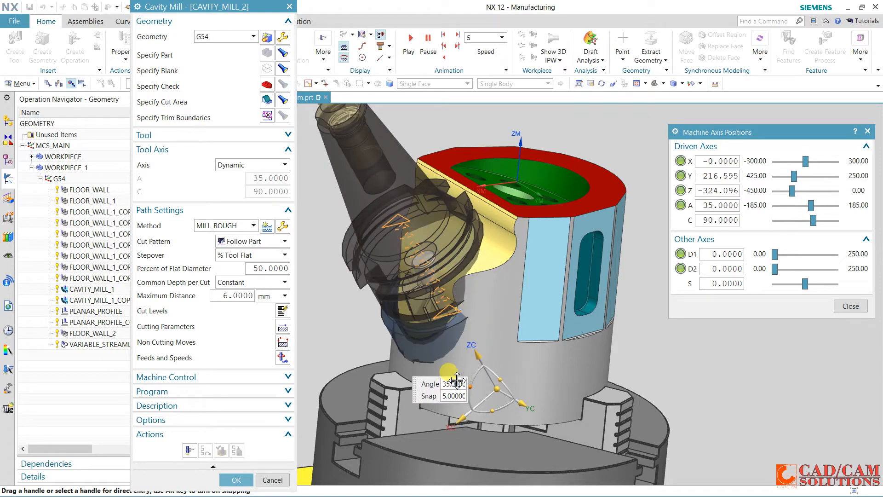
Pull the tool back along its axis, clear of the contoured side, and increase its tilt to A 40 with C 90
click(478, 355)
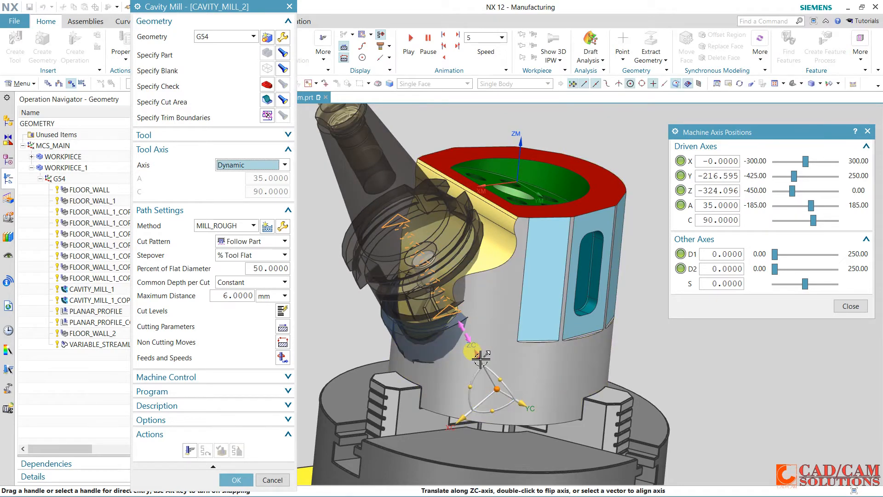
drag(445, 312, 375, 232)
middle_drag(401, 250, 485, 276)
click(373, 277)
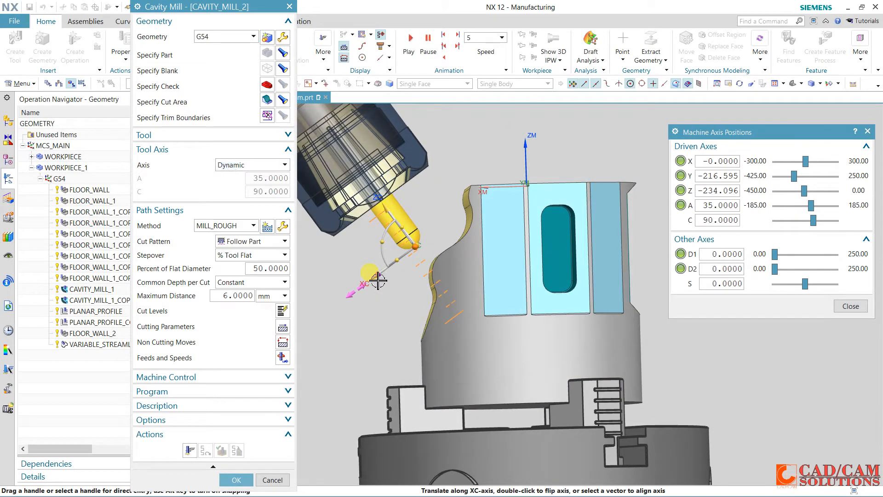
drag(377, 280, 383, 222)
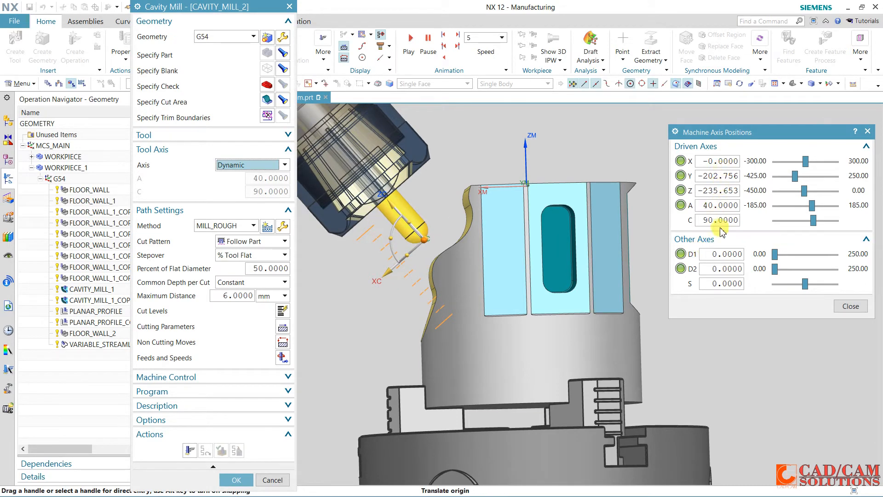
click(850, 306)
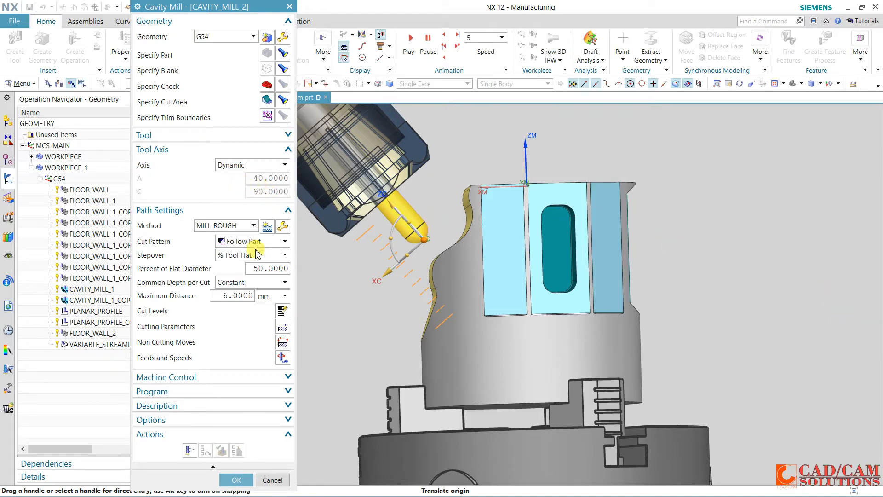
Generate the cavity mill path with a 3 mm maximum distance per cut, regenerate it with 1 mm and accept the operation
click(190, 450)
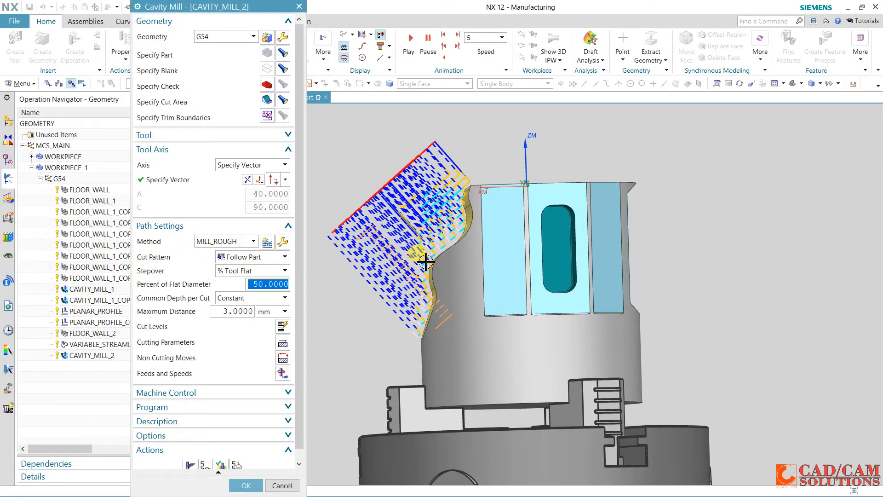
middle_drag(425, 263, 444, 260)
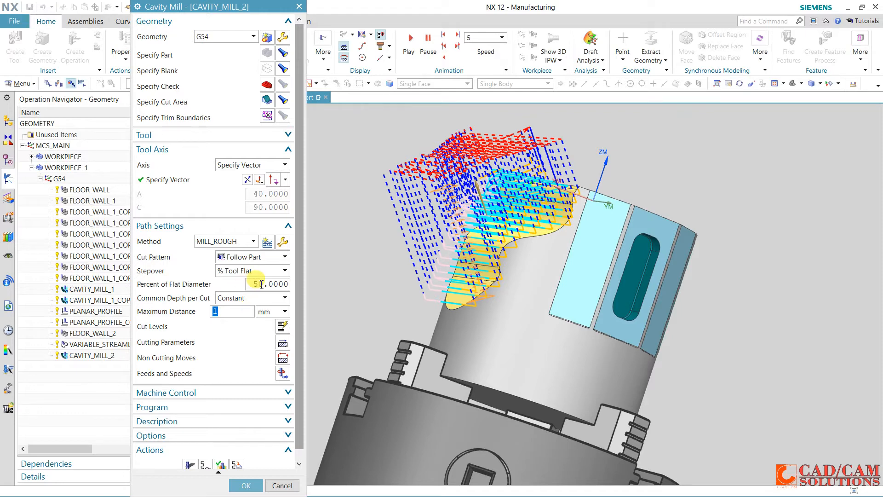
click(190, 464)
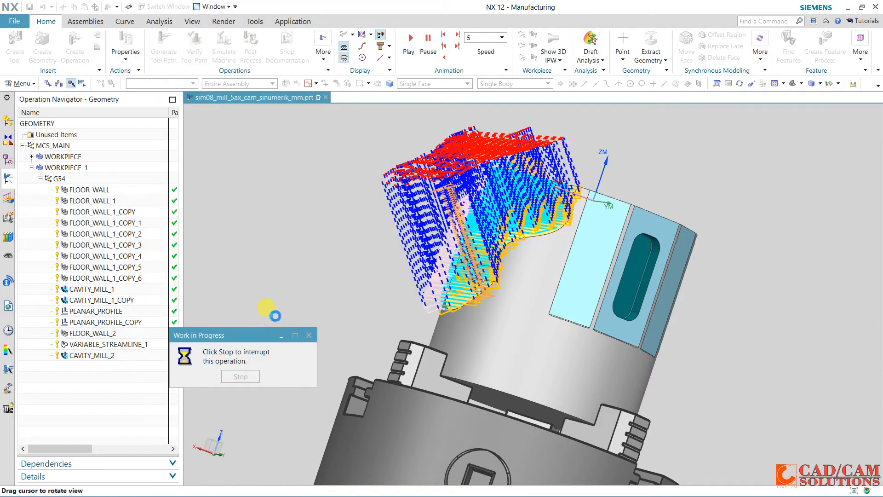
middle_drag(339, 263, 355, 269)
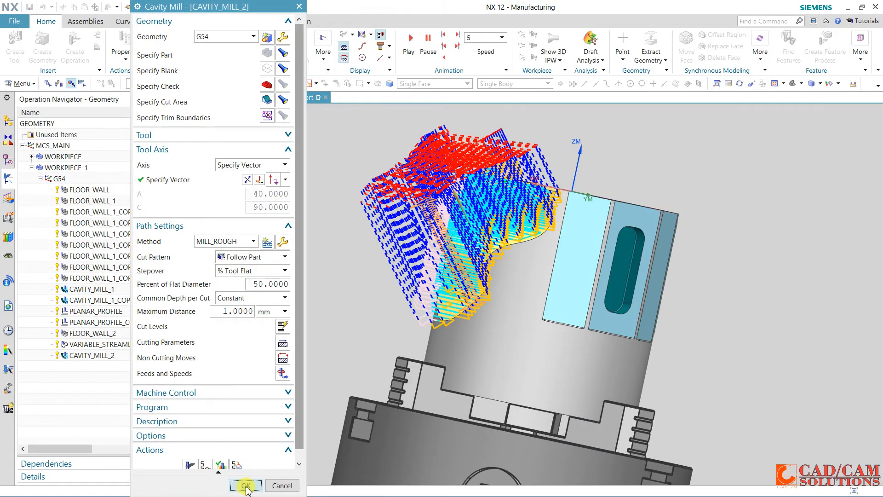
click(246, 486)
Move VARIABLE_STREAMLINE_1 below CAVITY_MILL_2 so the contoured area is roughed before finishing, and check both tool paths
click(133, 344)
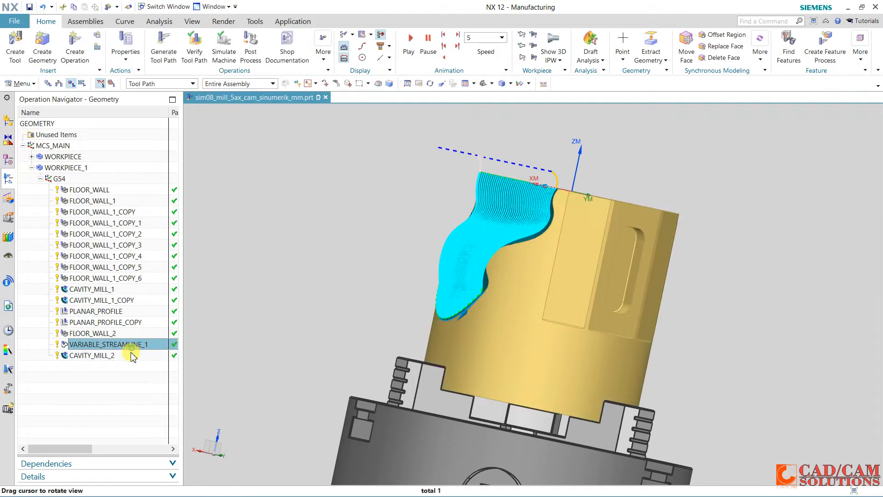
drag(128, 353, 123, 365)
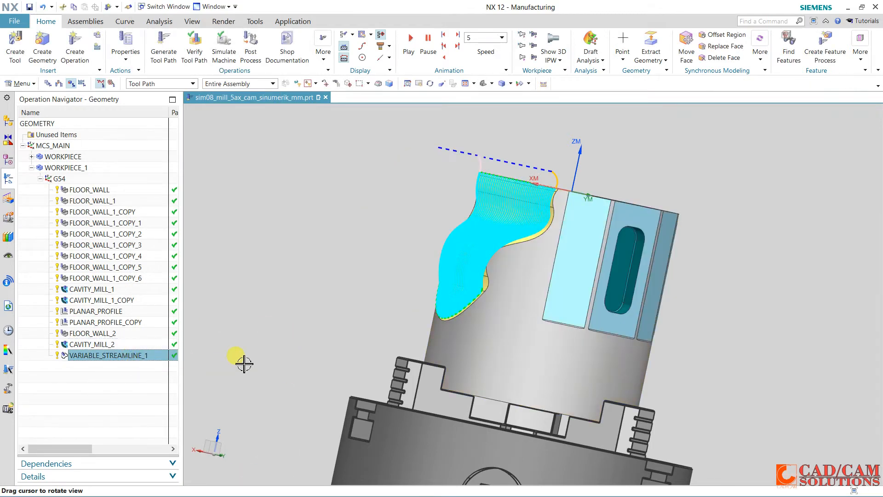
click(124, 345)
click(129, 356)
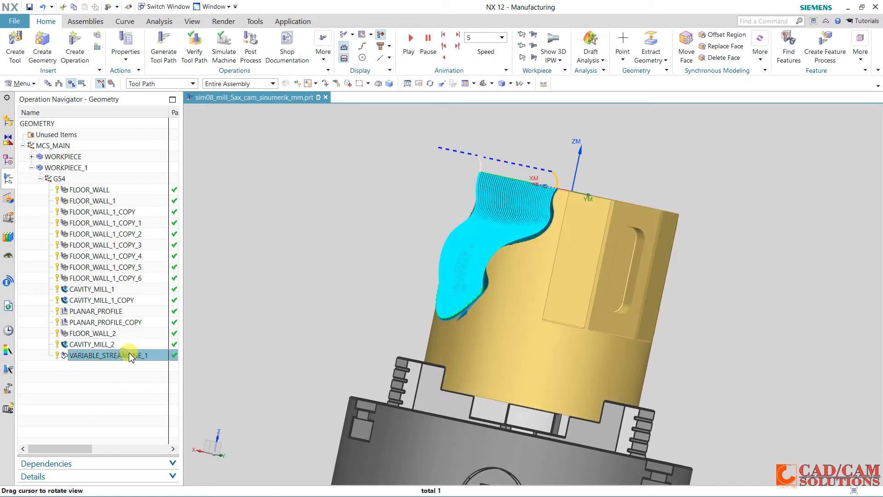
Verify all operations from FLOOR_WALL to VARIABLE_STREAMLINE_1 with a 3D Dynamic material removal simulation at speed 9, slowing it to 8
middle_drag(273, 308, 257, 294)
click(110, 190)
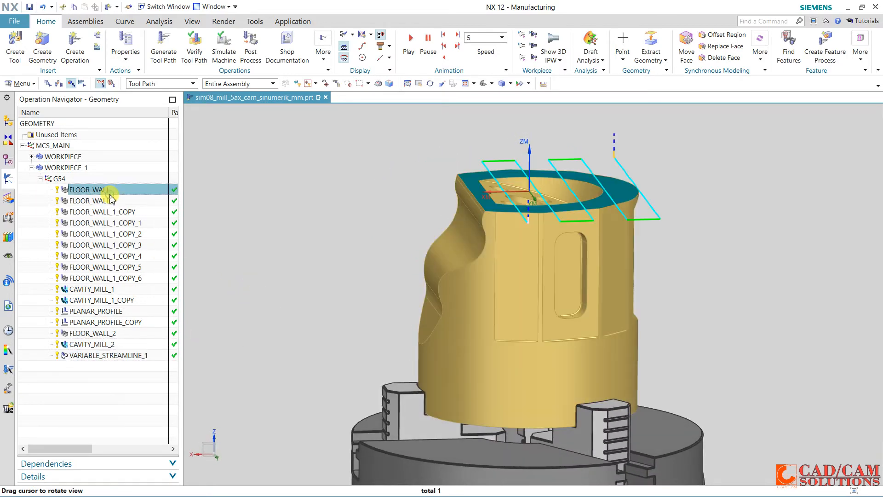
shift+click(102, 355)
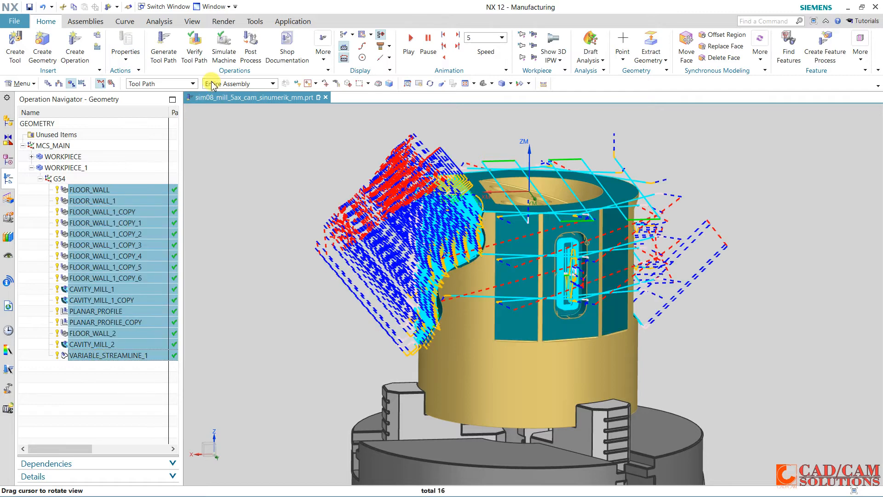
click(197, 44)
middle_drag(389, 347, 402, 318)
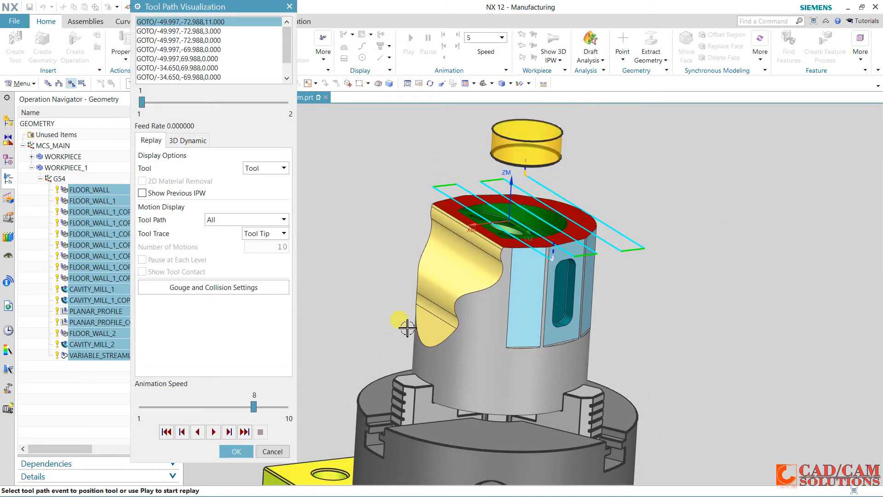
click(193, 143)
drag(254, 407, 270, 408)
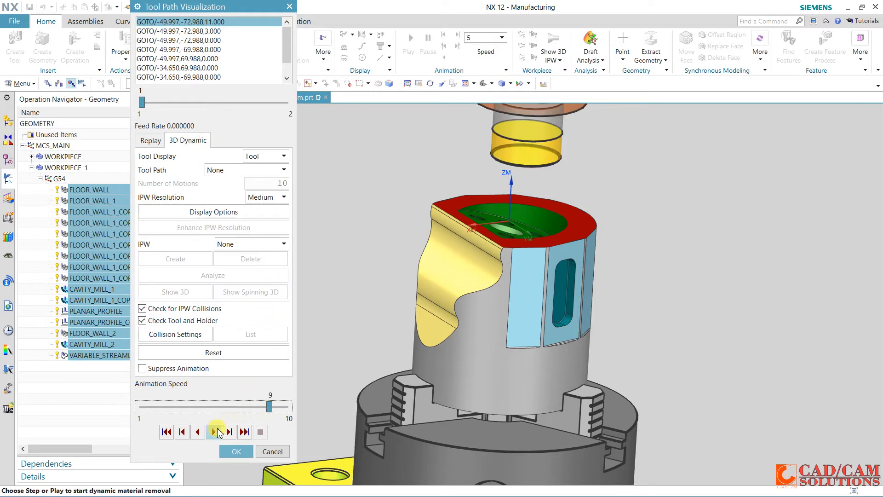
click(214, 431)
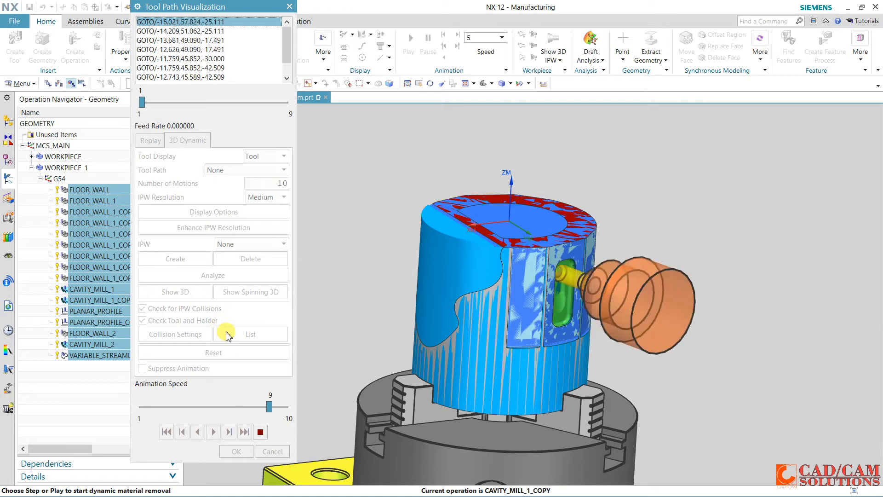
drag(269, 406, 252, 407)
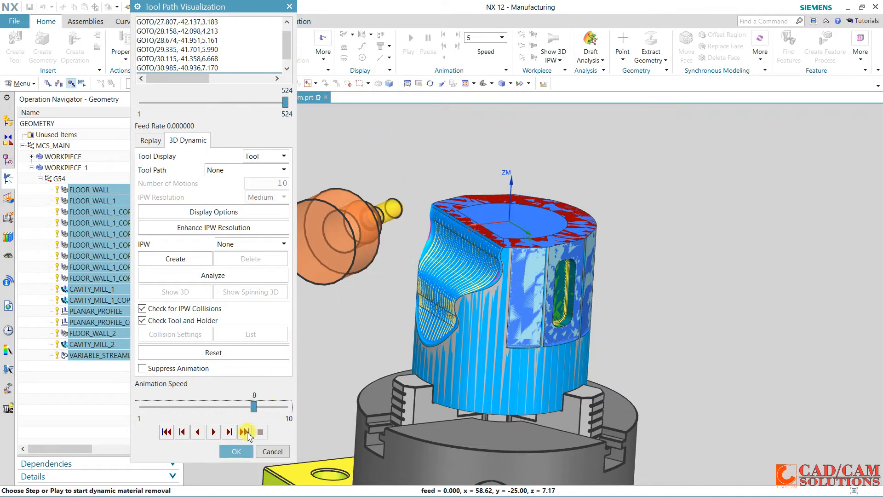
click(237, 452)
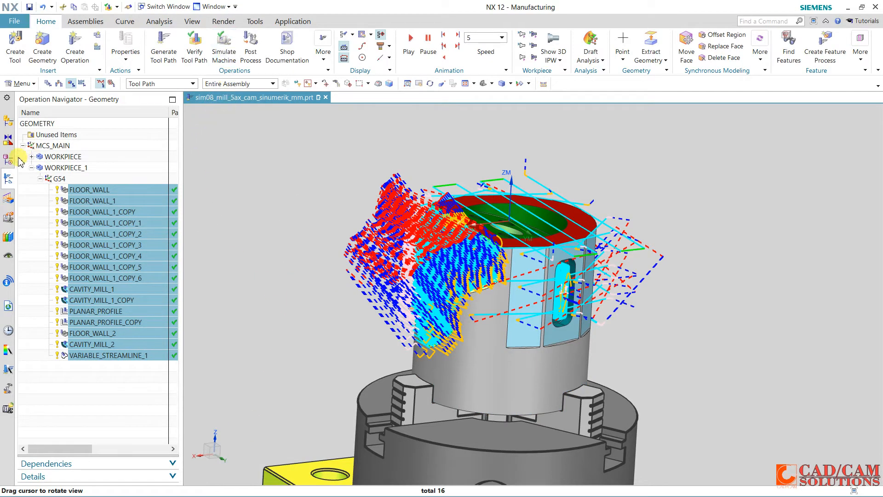
Show the sim08_mill_5ax machine component around the part and open the machine simulation for the selected operations
click(6, 122)
click(40, 179)
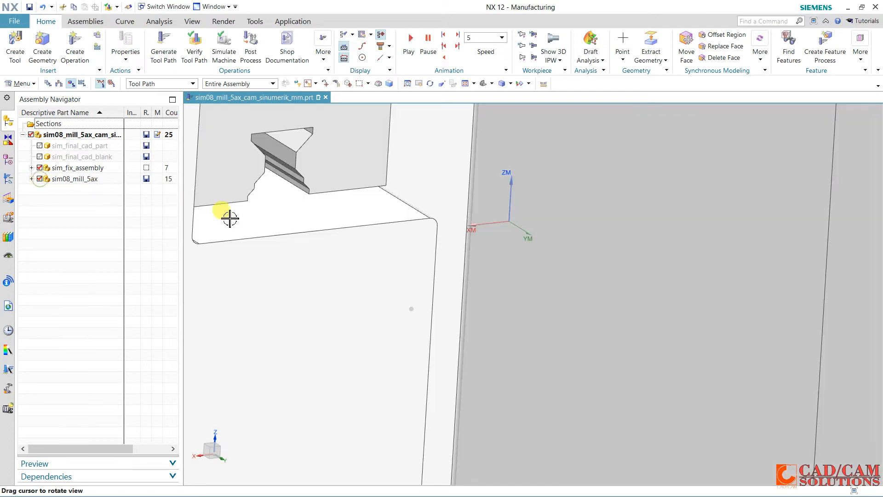
drag(400, 253, 475, 319)
scroll(475, 319, up, 5)
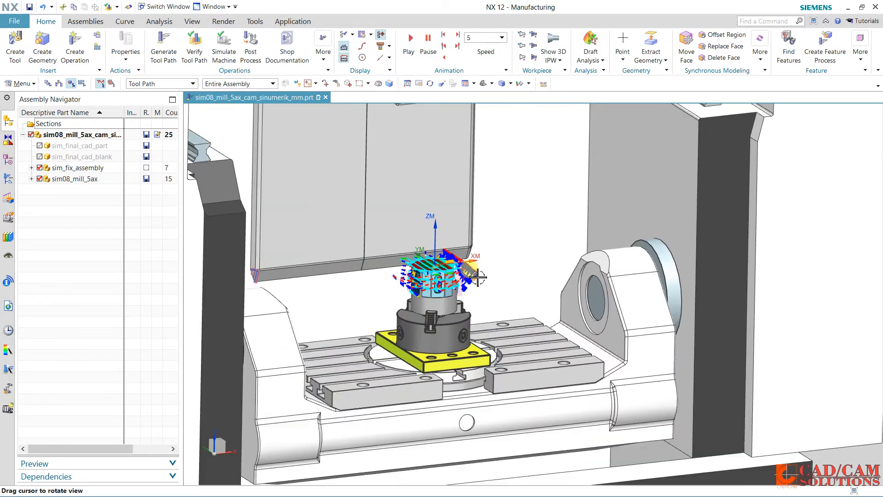
click(226, 48)
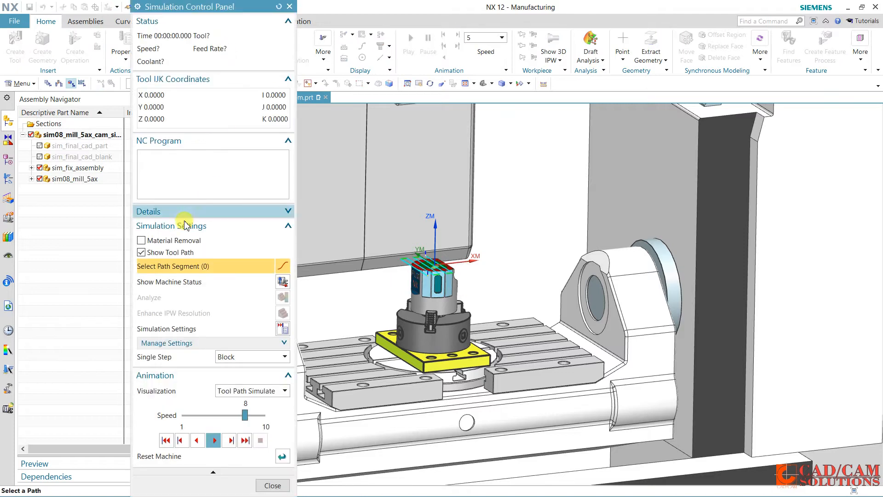
Run the machine simulation with Material Removal enabled and show the machine axis positions beside the part
click(159, 253)
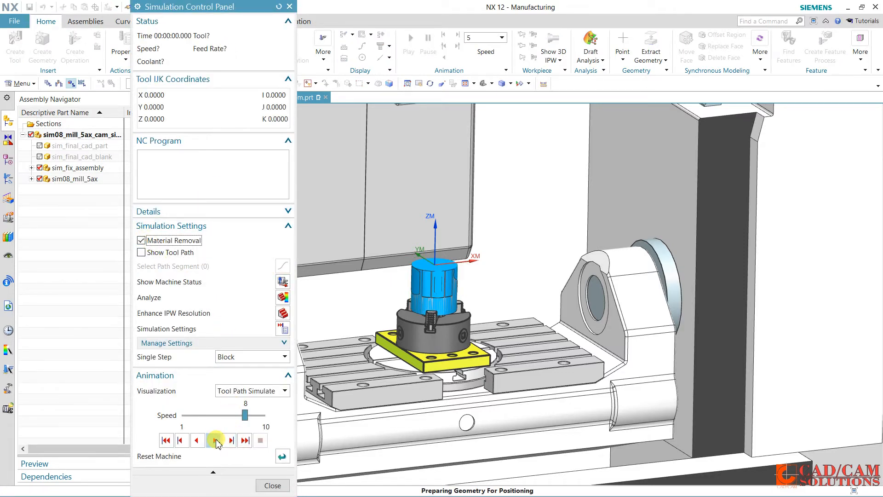
click(215, 440)
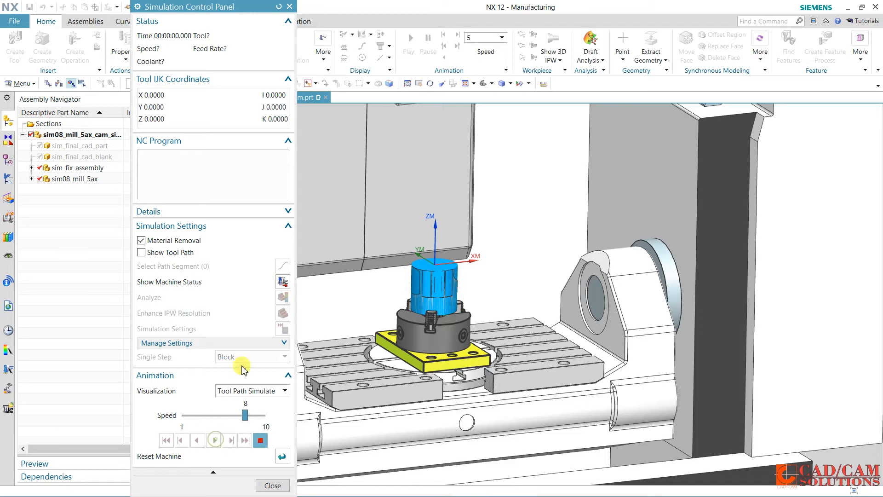
click(288, 281)
drag(412, 173, 691, 147)
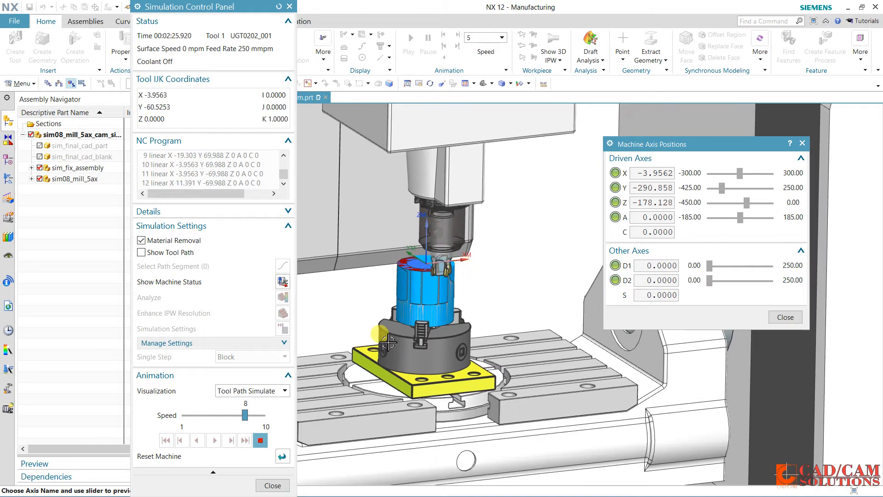
Examine the tool and table motion during the machine simulation, changing its speed between 9 and 8
click(256, 415)
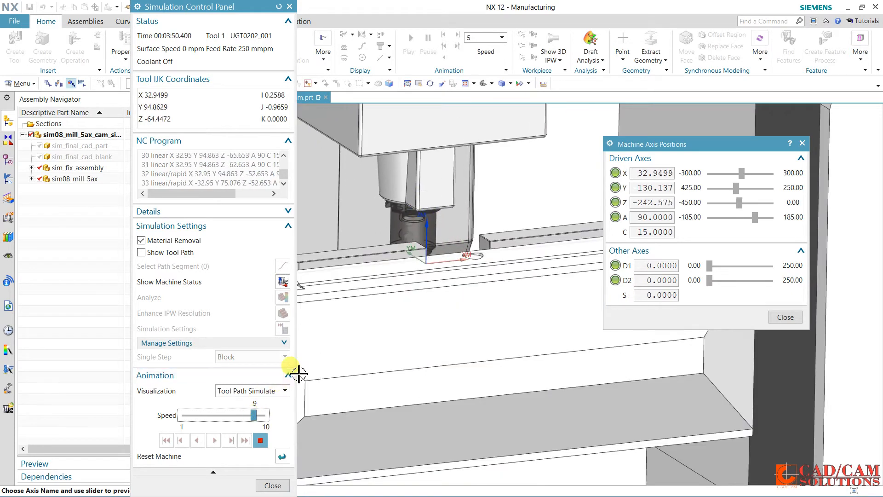
click(240, 415)
mouse_move(414, 302)
middle_down()
mouse_move(405, 328)
mouse_move(400, 307)
middle_up()
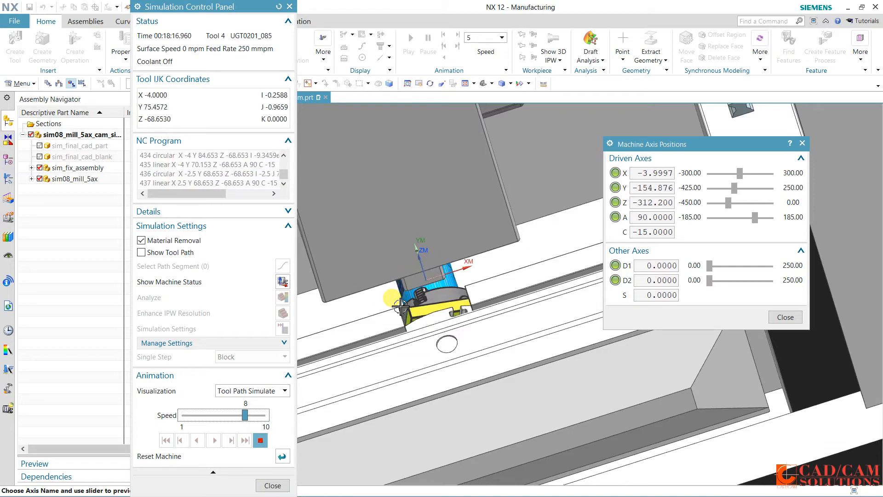
middle_drag(565, 282, 533, 289)
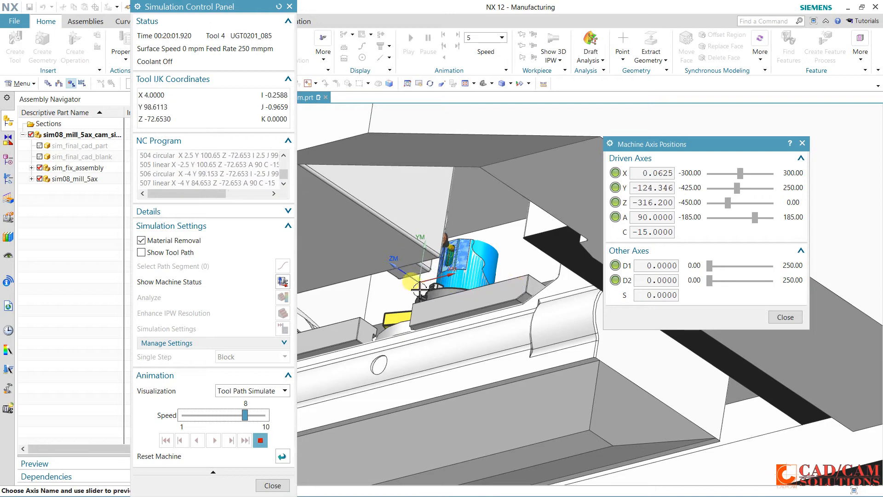
scroll(414, 281, up, 2)
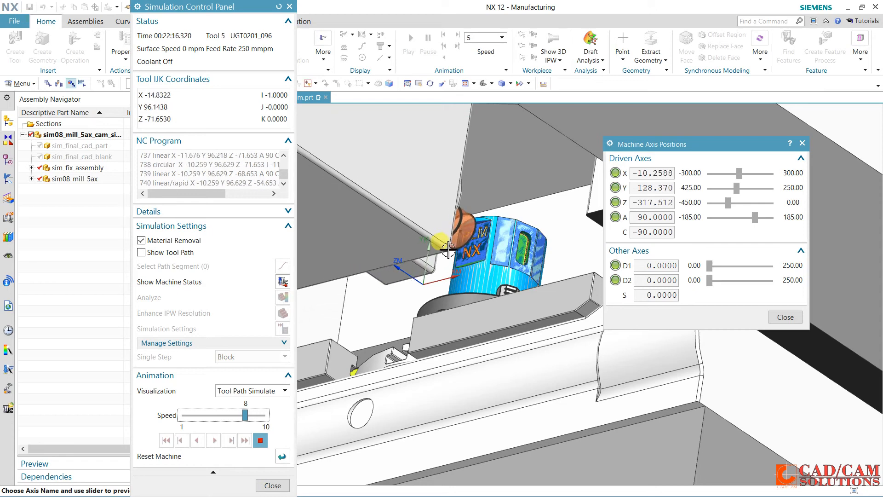
scroll(445, 247, down, 2)
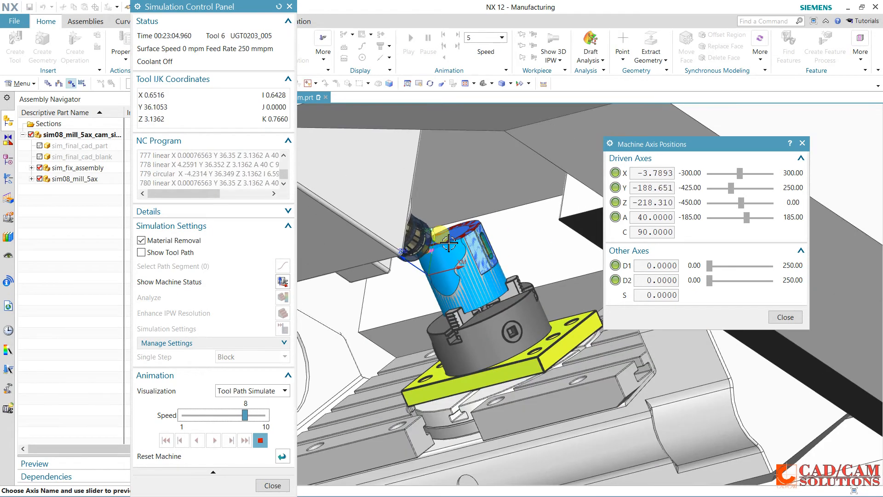
middle_drag(449, 236, 440, 235)
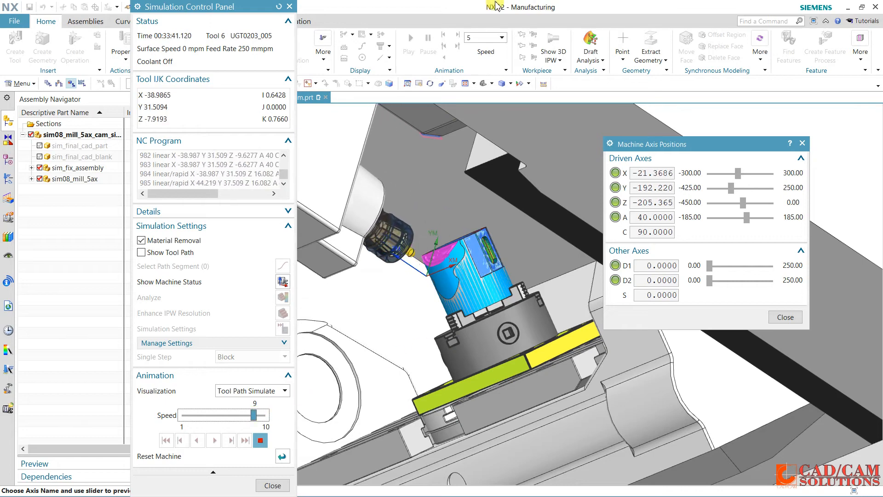
Stop and close the machine simulation, and hide the sim08_mill_5ax machine component
click(260, 442)
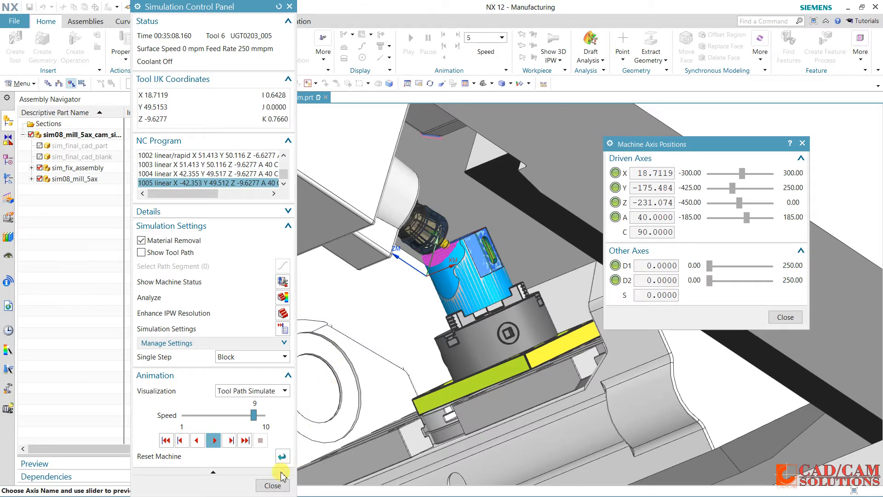
click(274, 485)
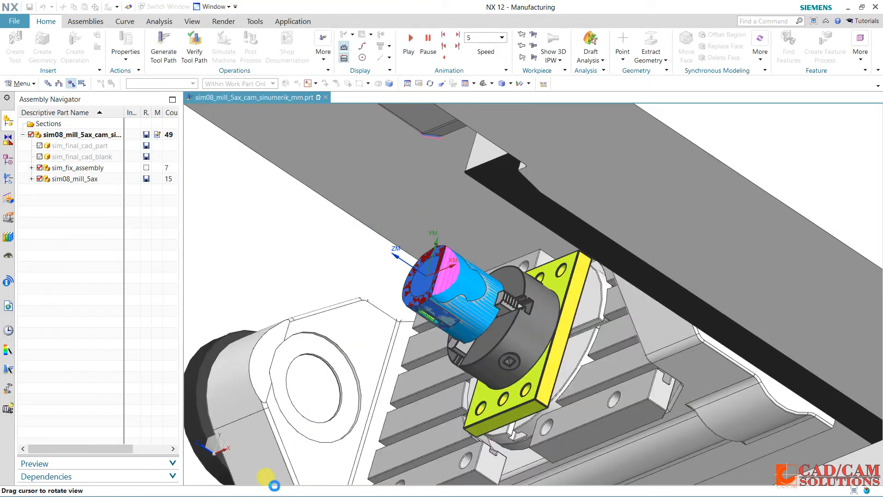
click(40, 179)
middle_drag(341, 255, 384, 219)
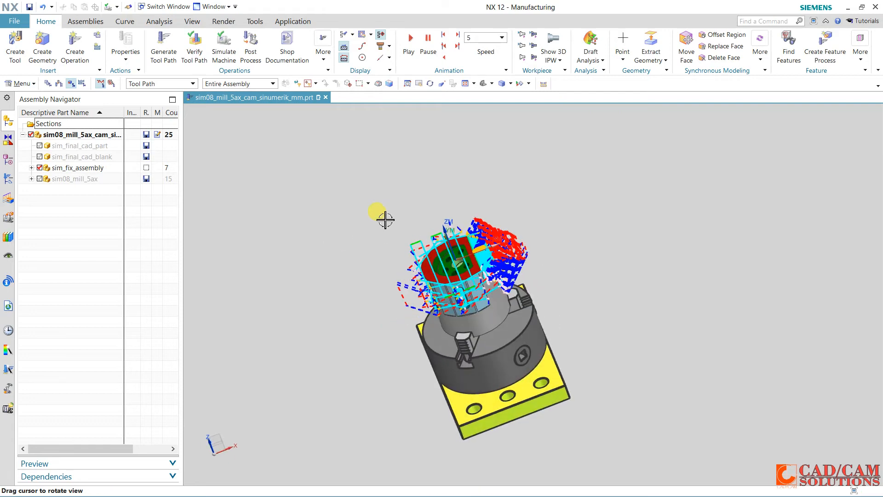
Create an MCS geometry named G55 under WORKPIECE_1
click(481, 83)
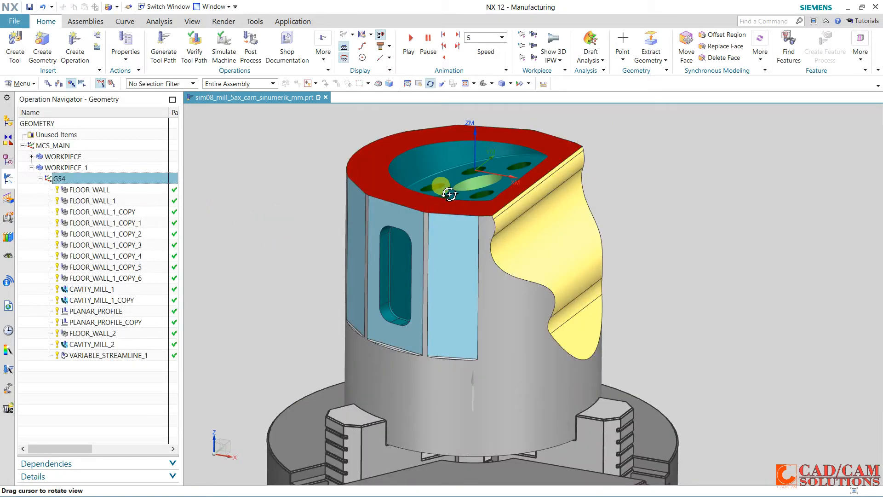
middle_drag(449, 195, 437, 212)
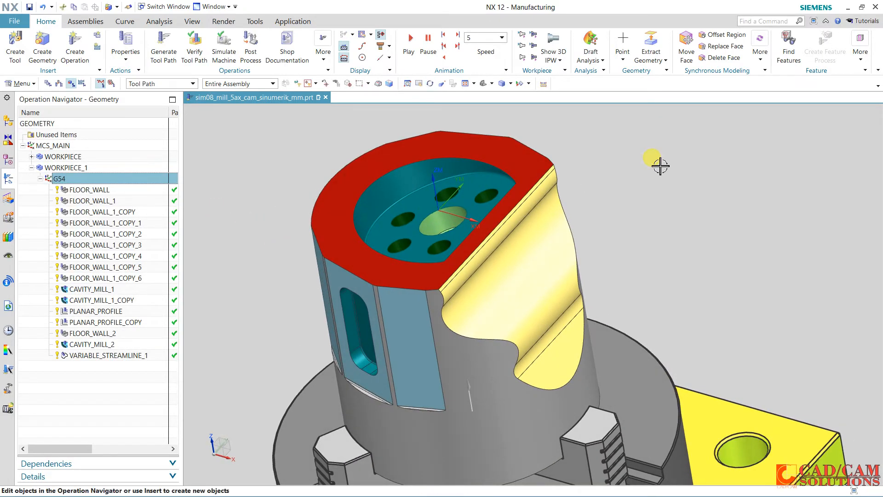
click(43, 46)
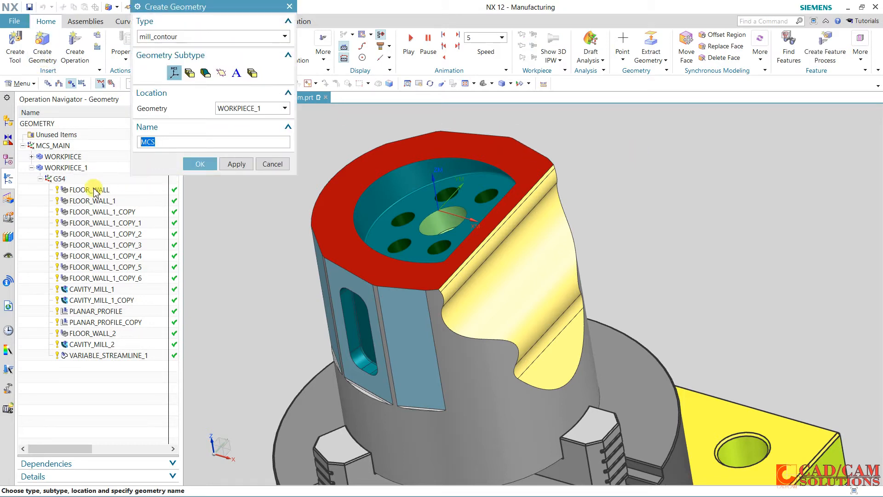
click(173, 74)
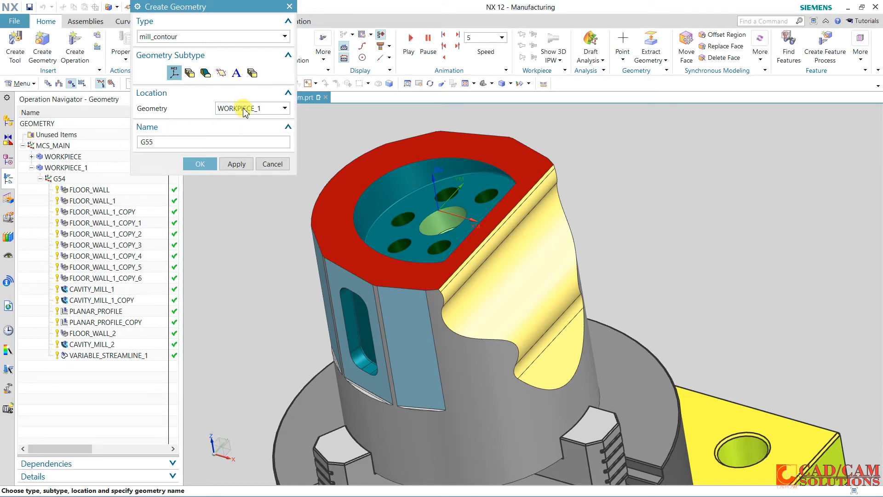
click(200, 164)
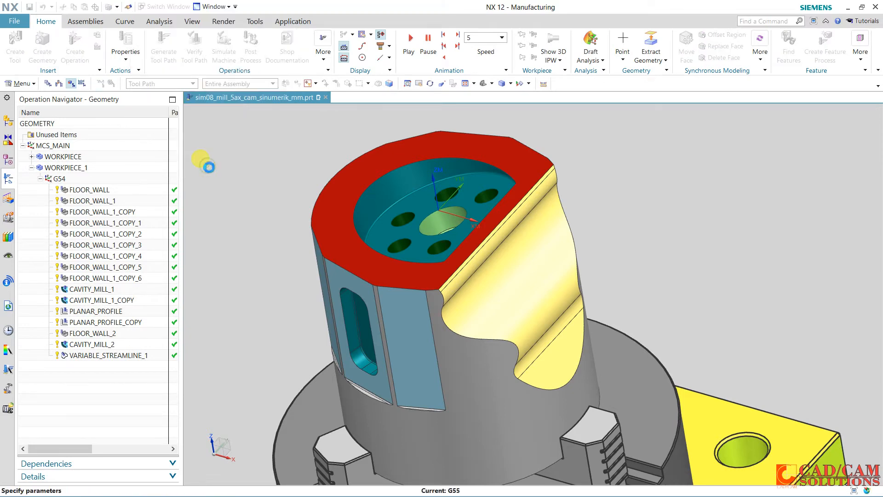
Place the G55 origin at the centre of the pocket floor's central hole, tilt it -15 degrees about YC and accept it
click(427, 221)
middle_drag(649, 217, 657, 193)
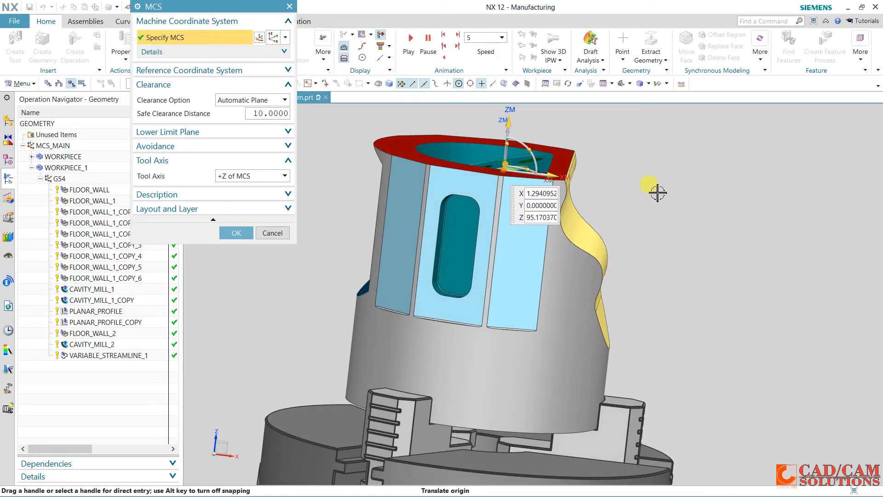
click(532, 151)
text(15)
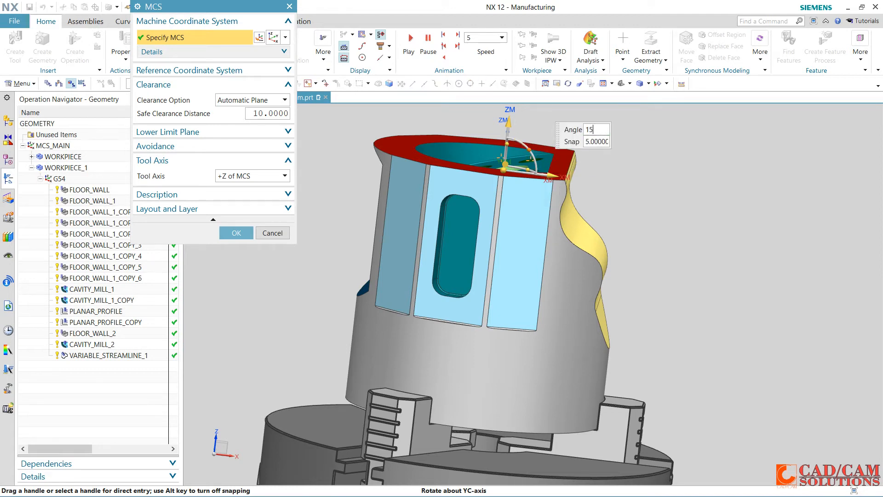
key(Return)
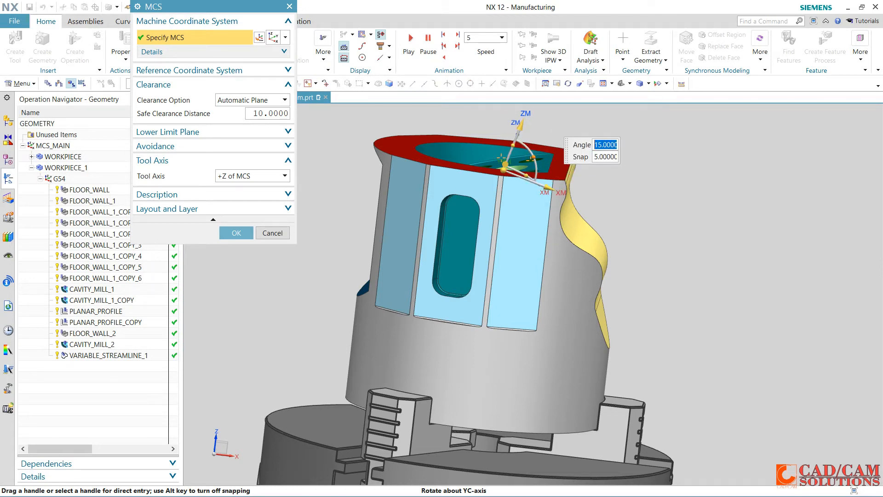
text(-15)
key(Return)
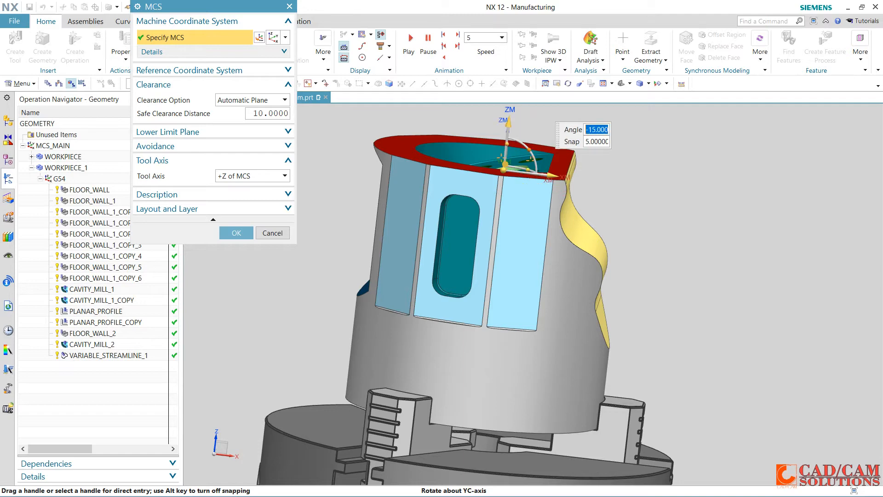
key(Return)
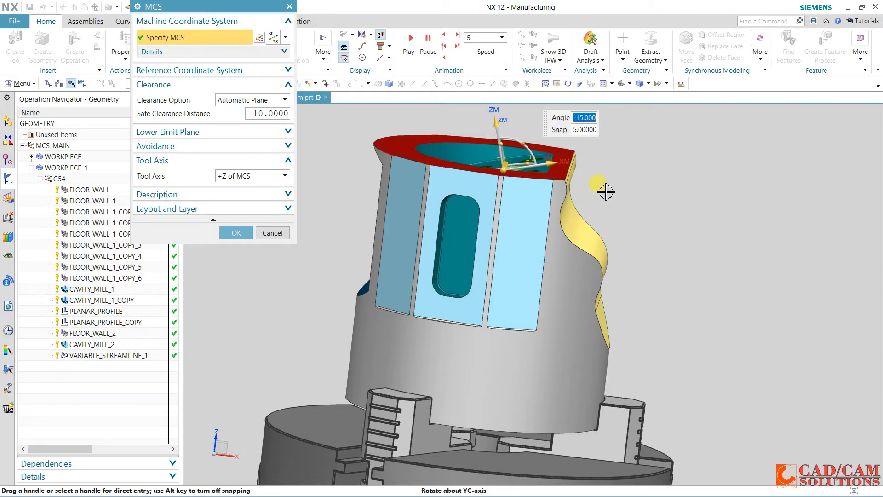
middle_drag(606, 192, 596, 197)
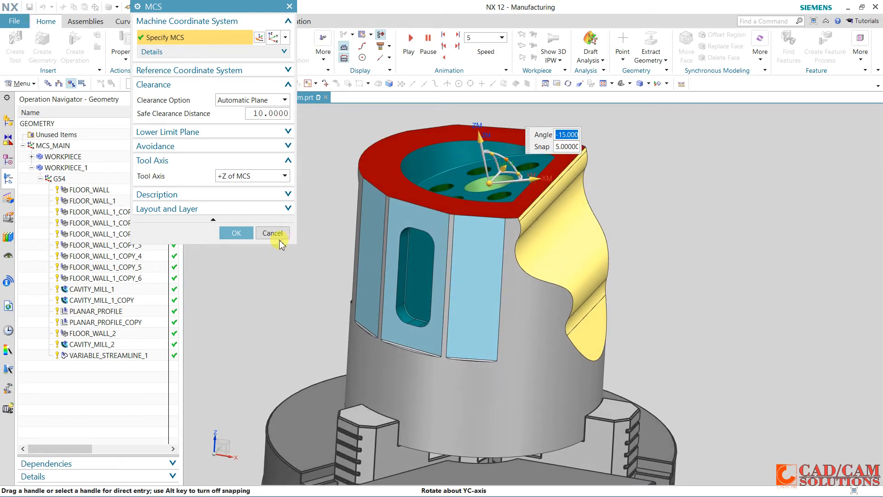
click(230, 236)
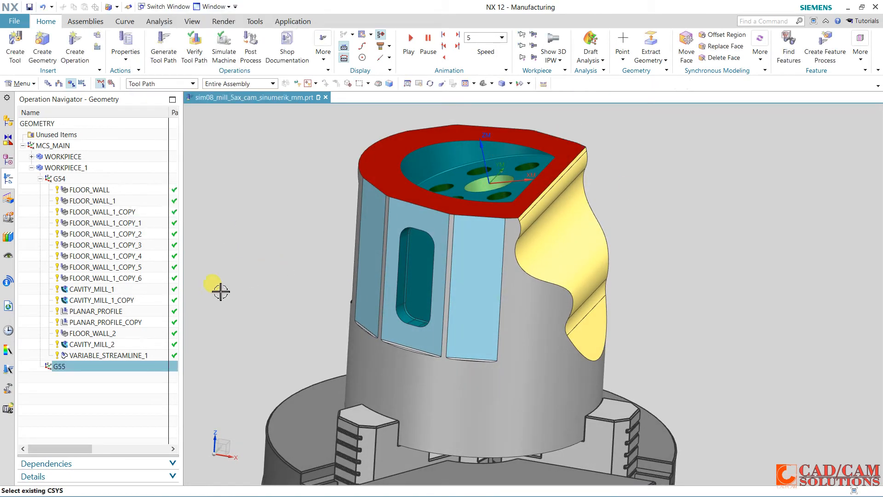
Create the cavity mill operation CAVITY_MILL_3 under G54 with the UGT0202_001 40 mm insert cutter and the MILL_SEMI_FINISH method
scroll(264, 264, down, 2)
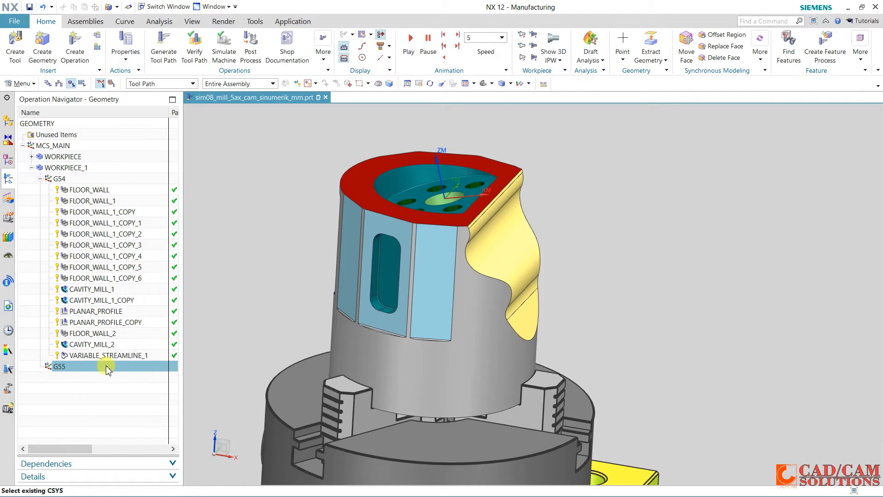
click(71, 56)
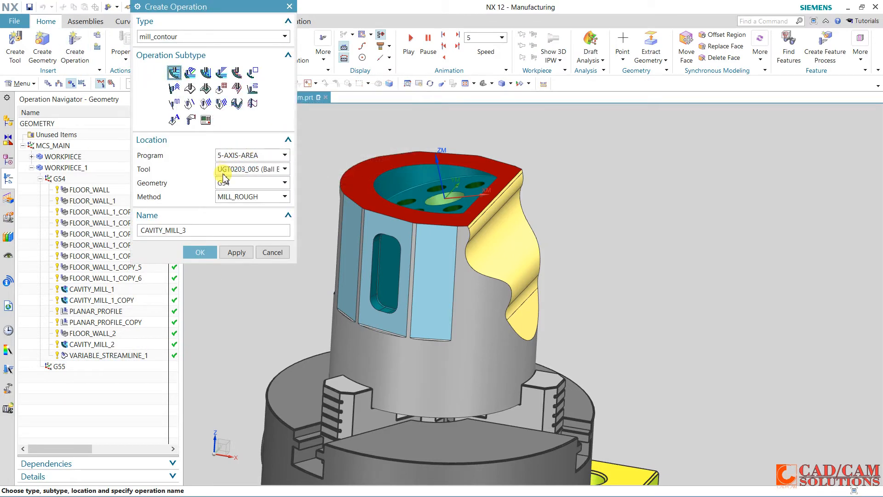
click(242, 171)
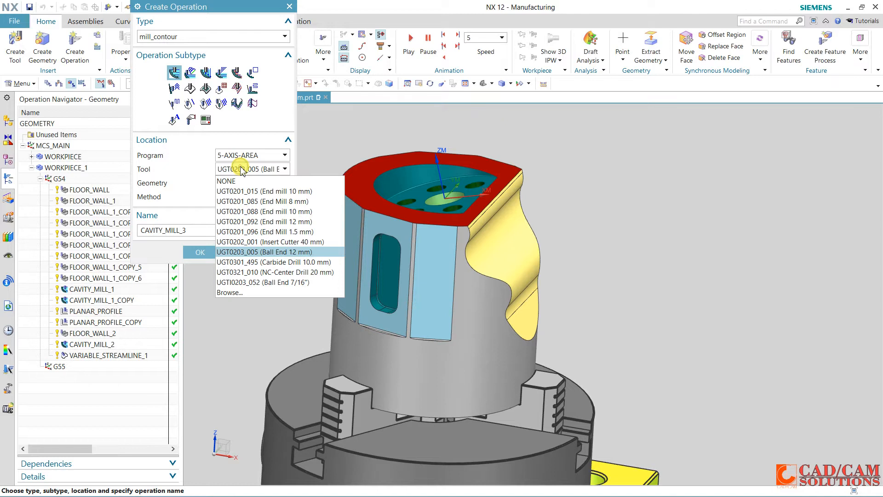
click(270, 240)
click(248, 197)
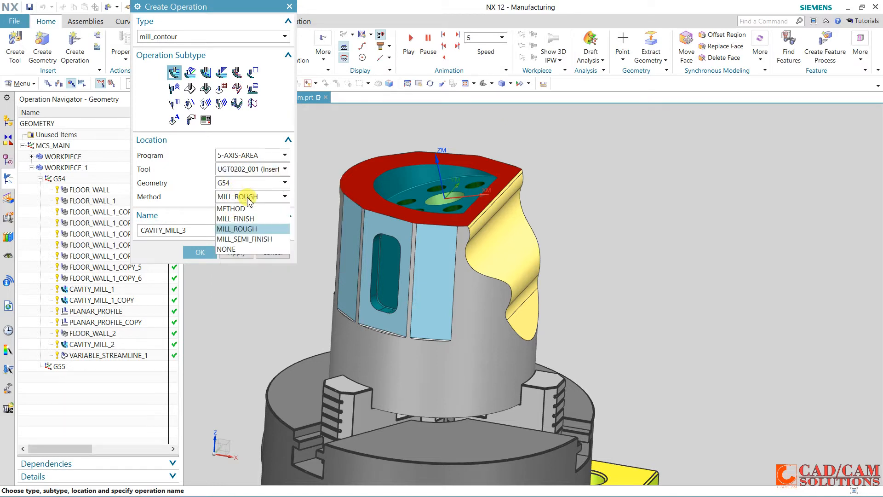
click(256, 240)
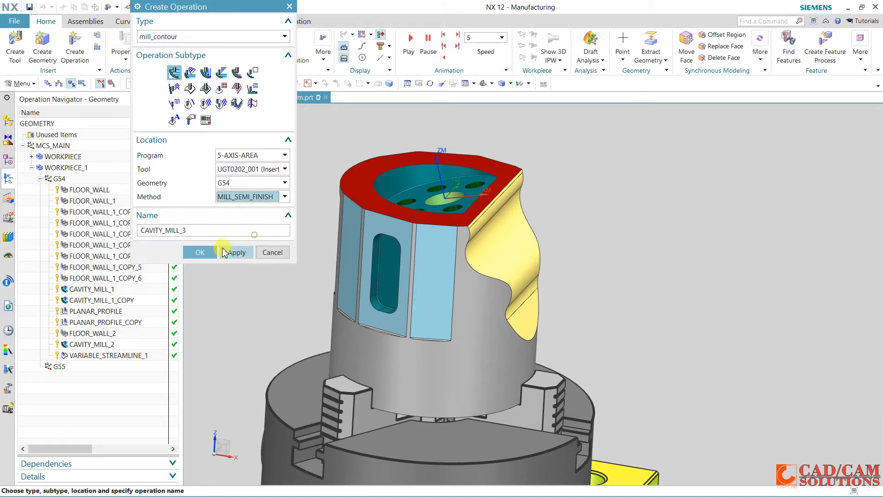
click(205, 253)
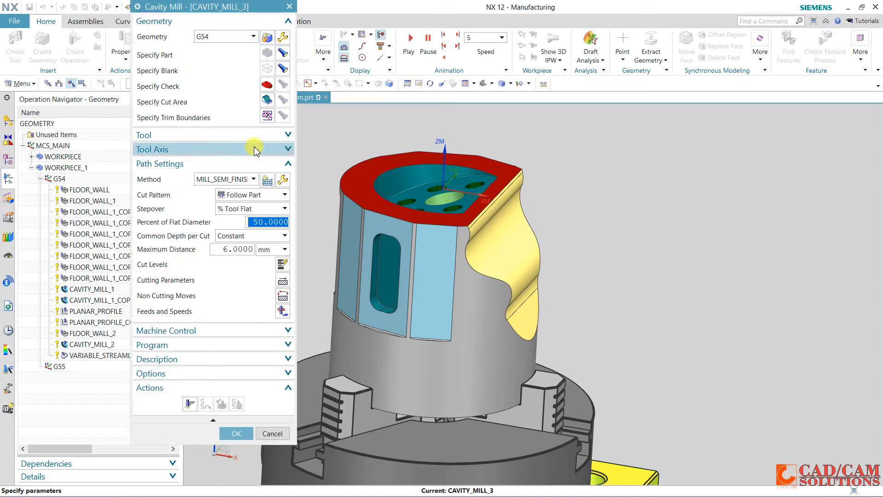
Specify the top pocket's side wall, floor and the narrow blend face between them as the cut area of CAVITY_MILL_3
click(268, 101)
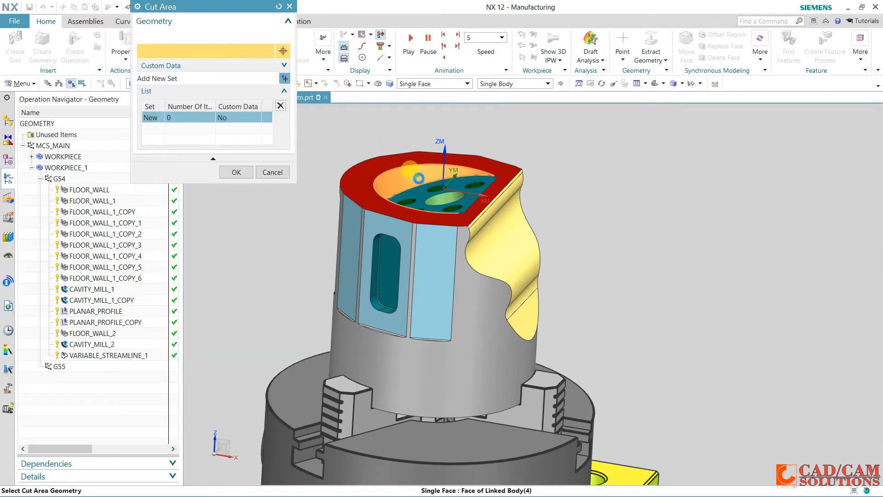
click(414, 187)
click(412, 191)
scroll(481, 174, down, 4)
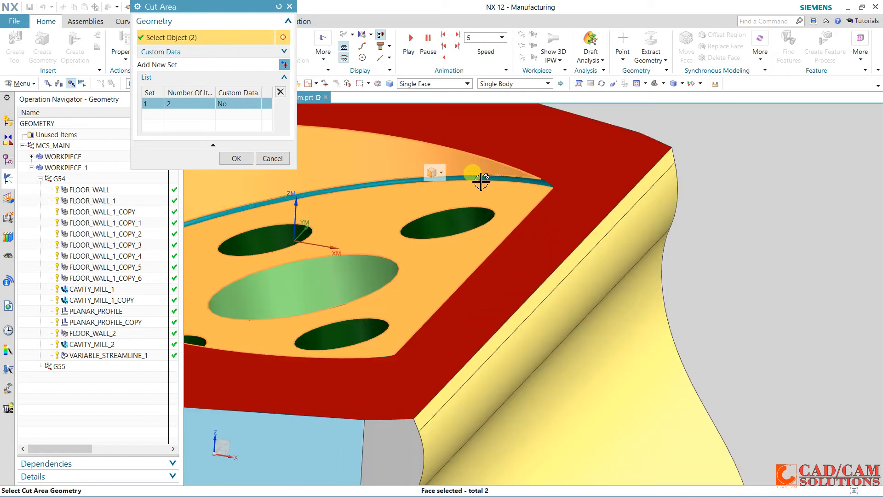
click(464, 208)
scroll(463, 208, up, 1)
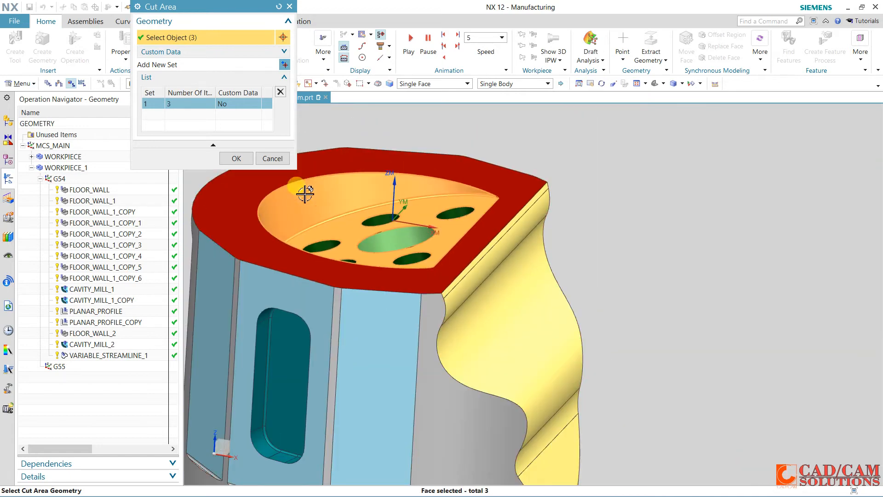
click(235, 160)
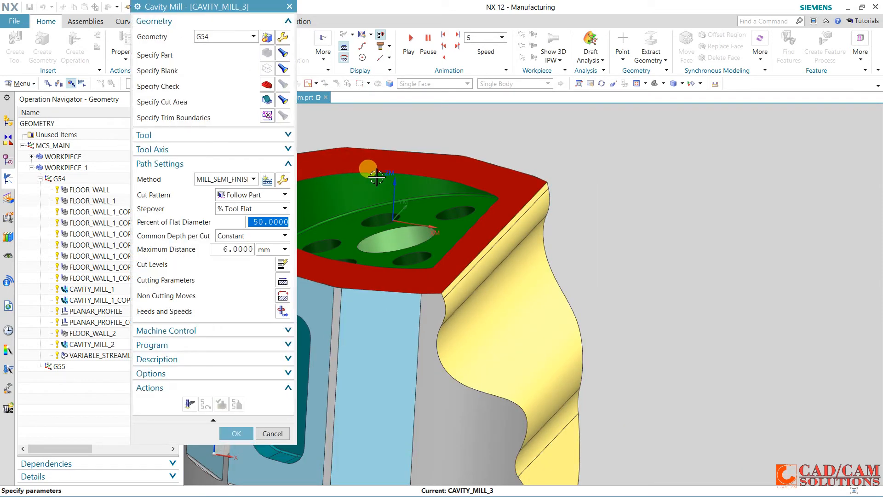
scroll(310, 196, up, 3)
scroll(310, 196, down, 2)
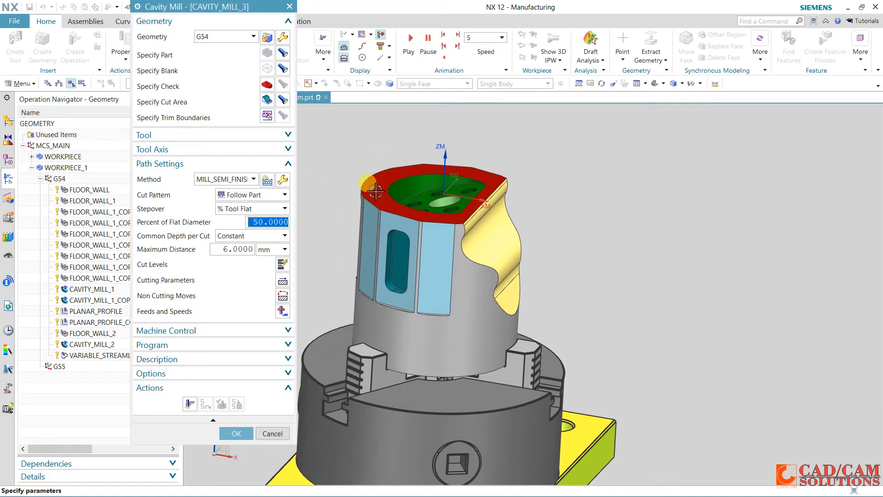
Set CAVITY_MILL_3 to the Profile cut pattern with a maximum distance of 3 mm per cut
click(270, 195)
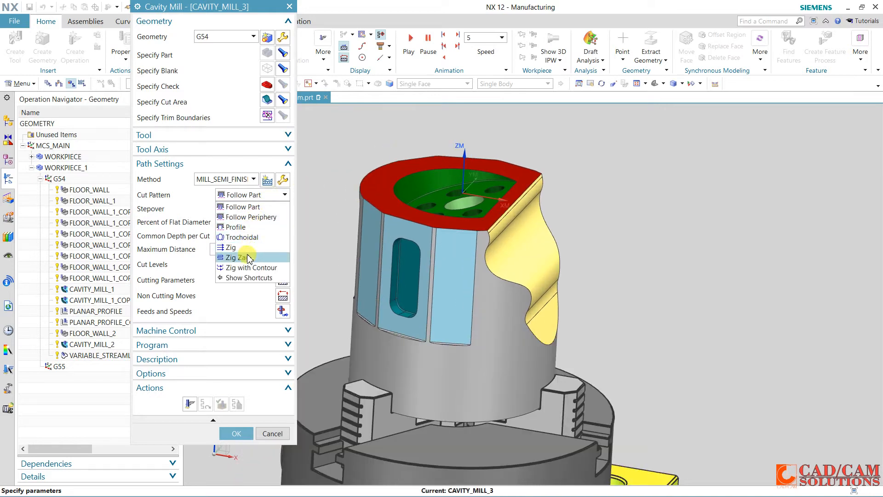
click(248, 227)
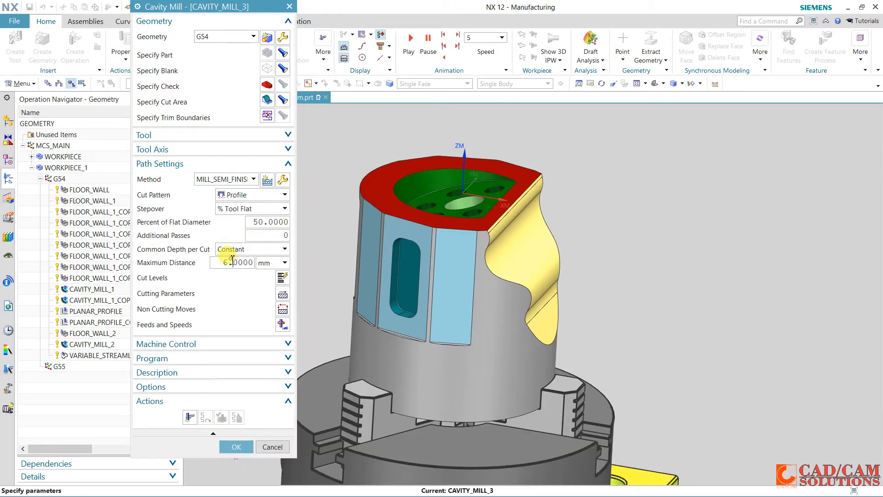
double_click(233, 262)
text(3)
Reassign CAVITY_MILL_3 to the G55 geometry, generate its tool path and accept the operation
click(238, 149)
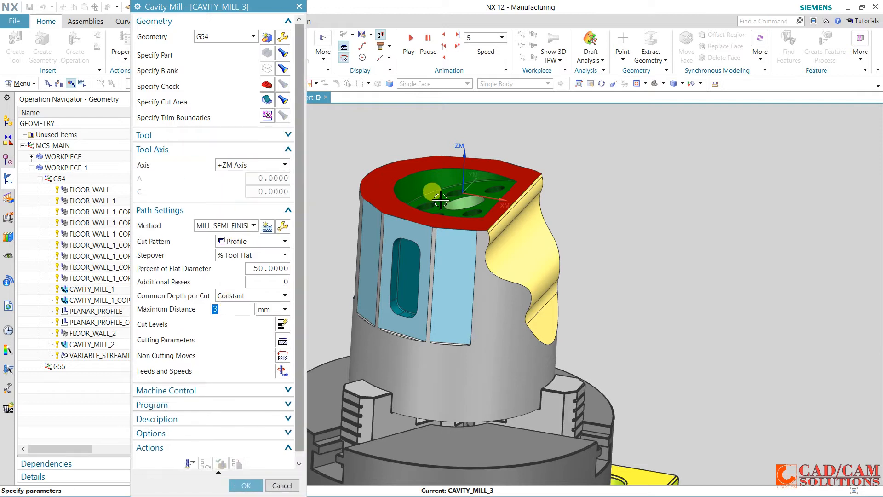
click(224, 36)
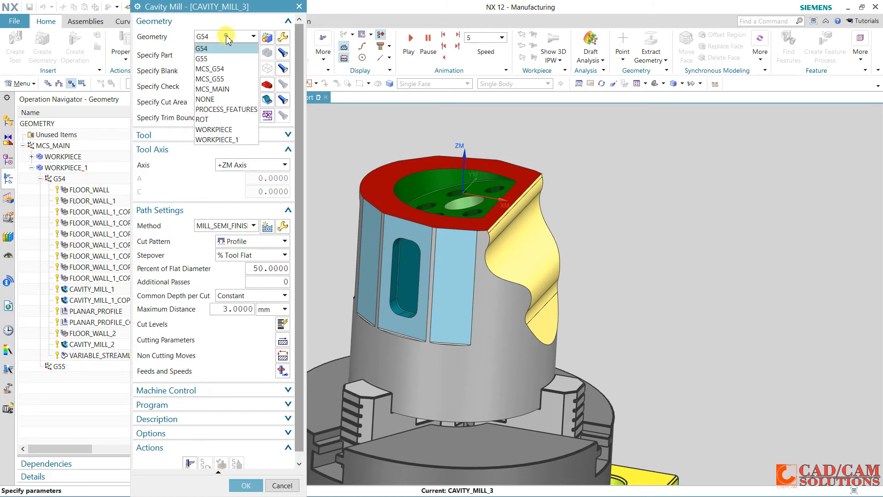
click(219, 62)
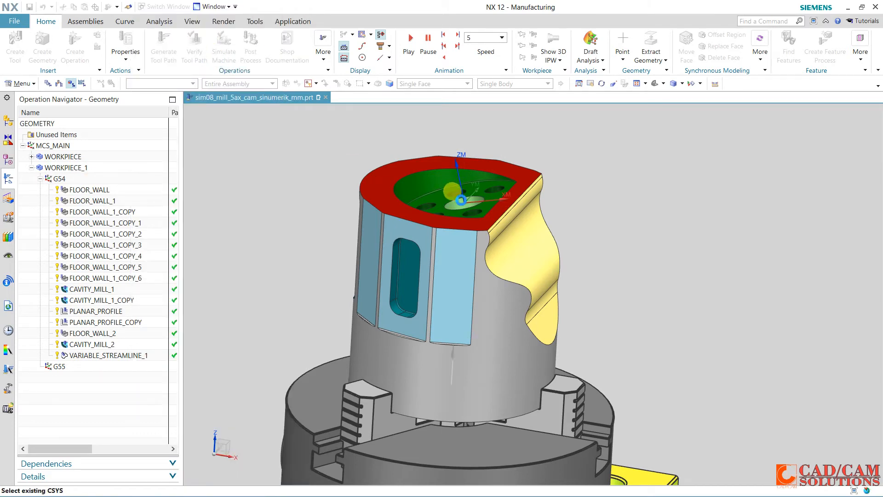
scroll(293, 161, down, 1)
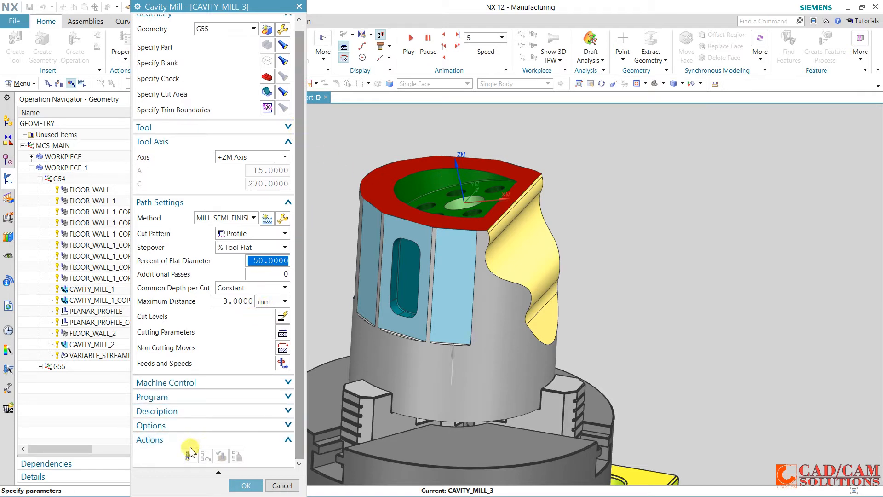
click(189, 454)
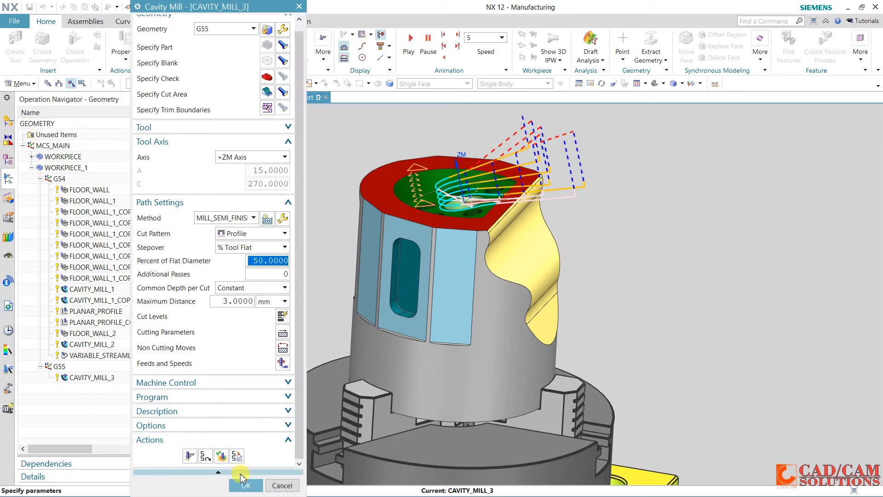
click(244, 485)
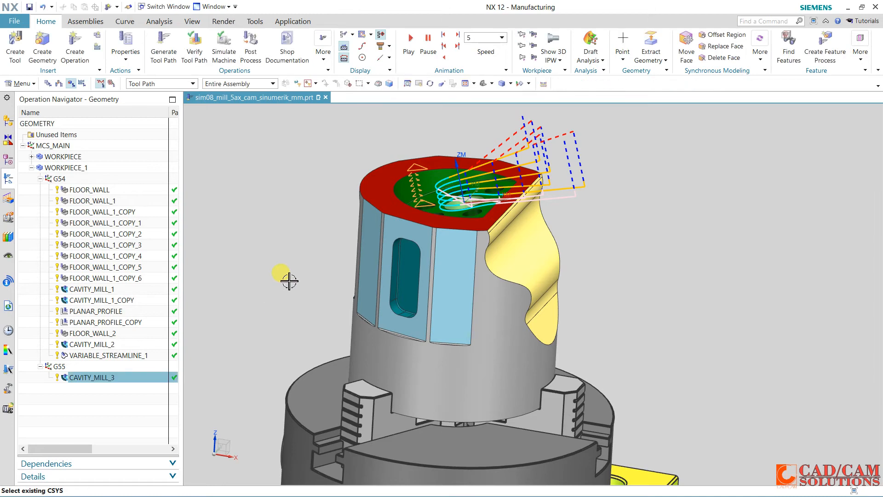
Collapse the G54 group and select the G55 geometry in the operation tree
middle_drag(290, 282, 255, 264)
key(Escape)
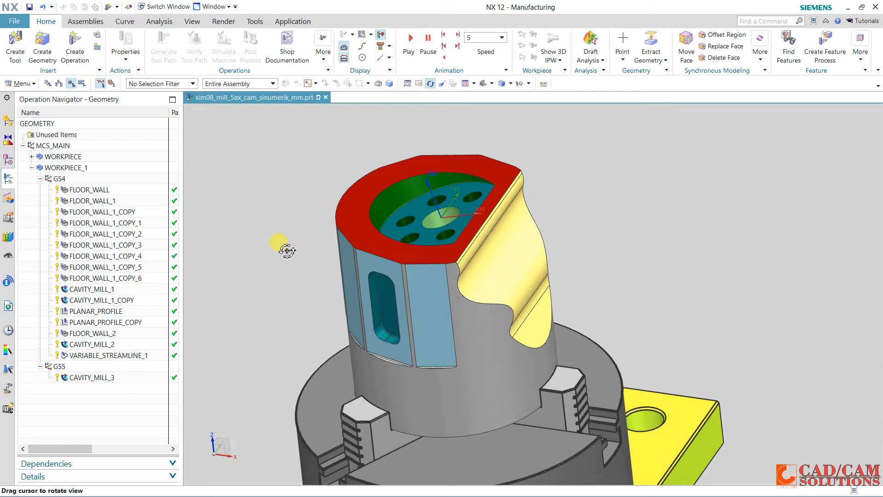
middle_drag(317, 226, 312, 222)
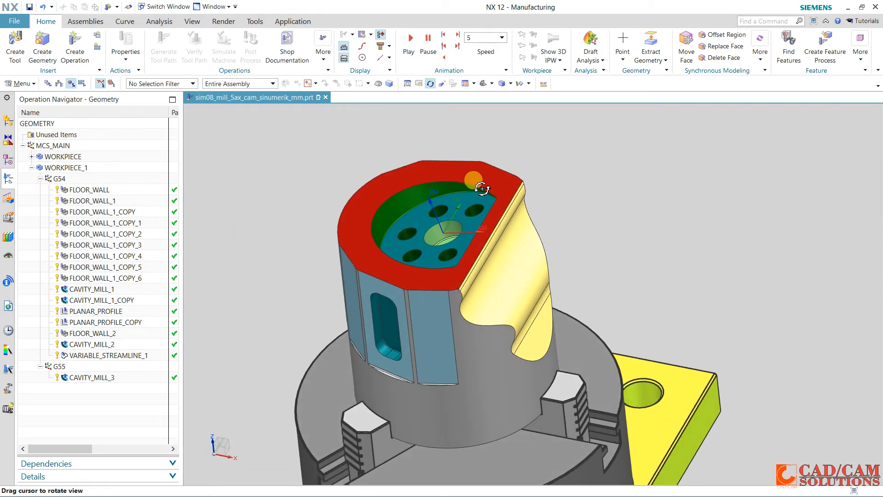
key(Escape)
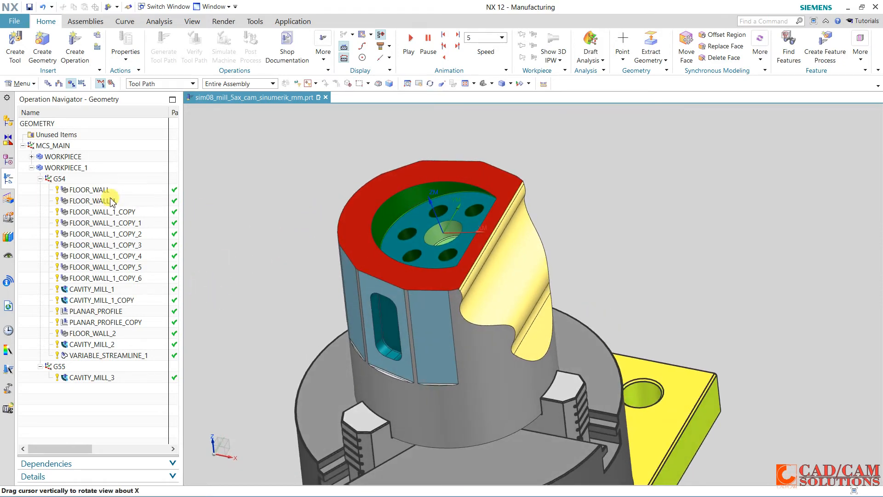
click(41, 179)
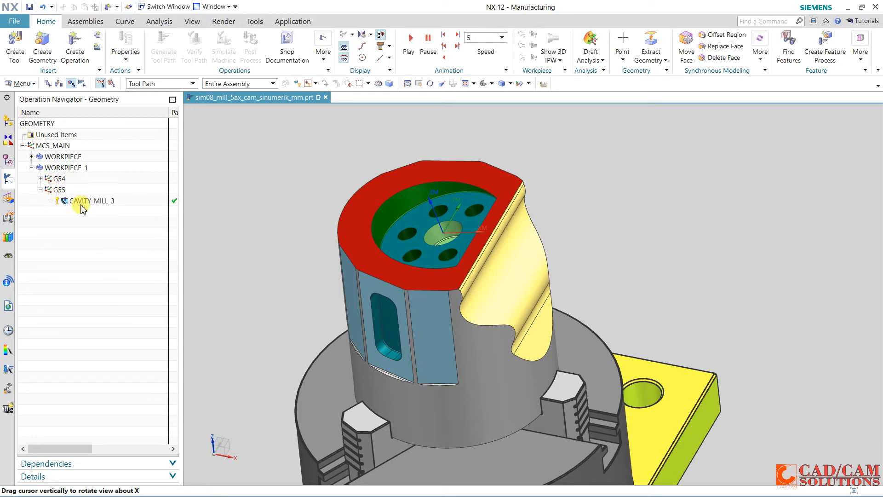
click(59, 190)
Create the planar profile operation PLANAR_PROFILE_1 under G54 with the UGT0201_088 10 mm end mill and the MILL_FINISH method
click(74, 41)
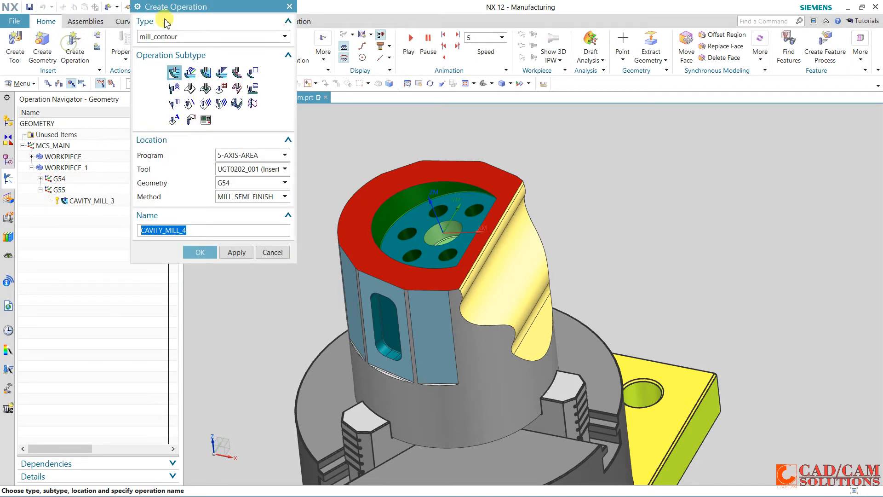
click(227, 37)
click(203, 50)
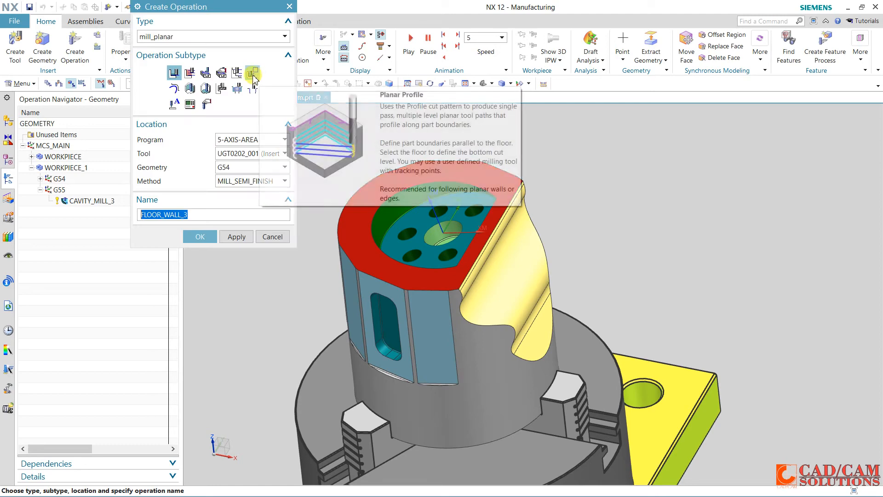
click(252, 73)
click(243, 153)
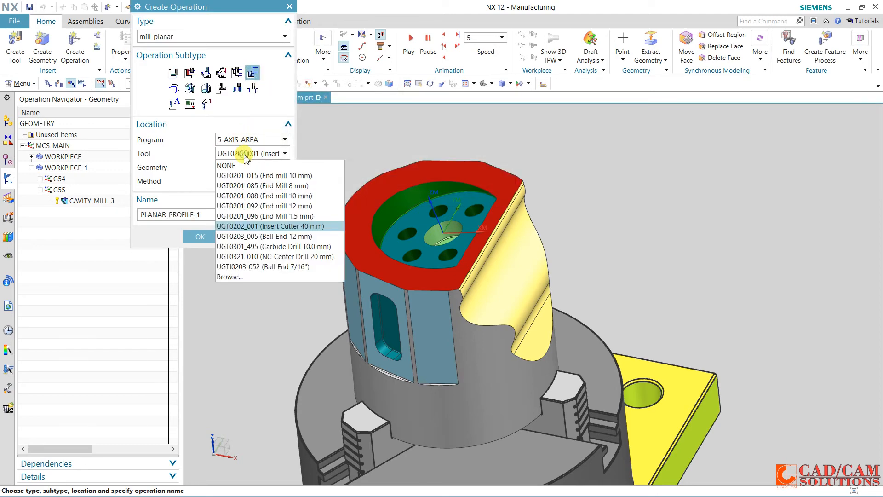
click(242, 203)
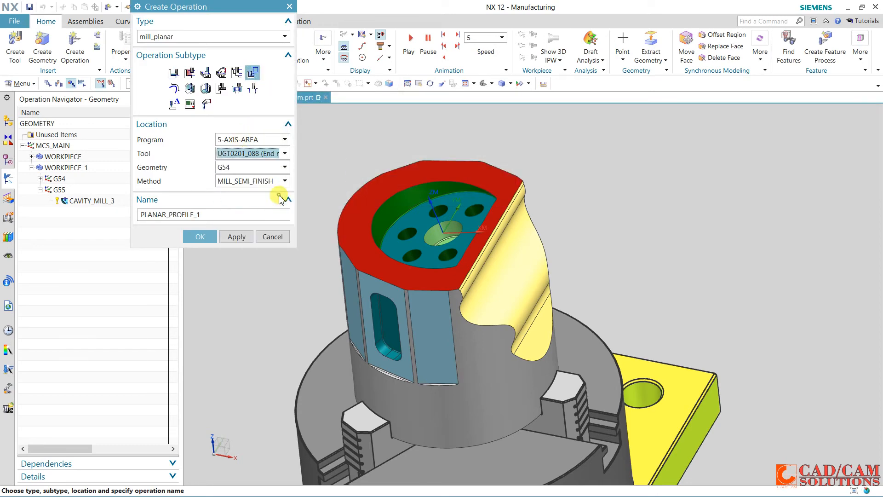
click(258, 181)
click(253, 201)
click(205, 235)
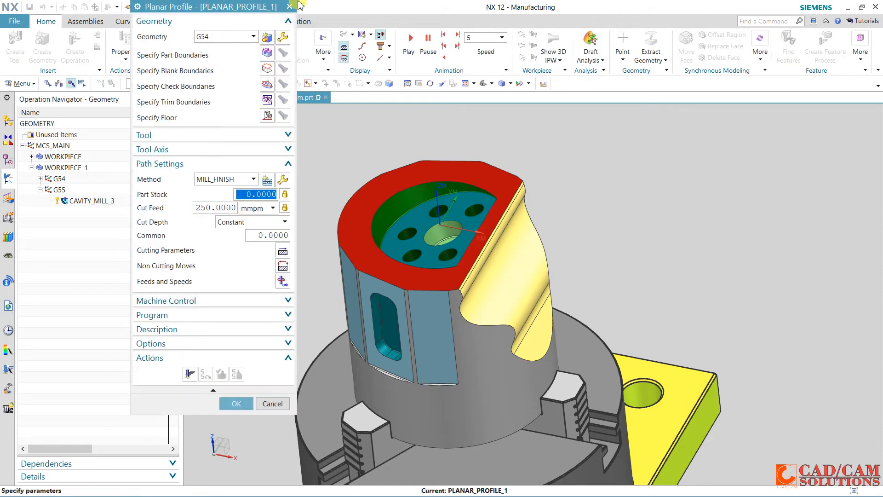
Define an open curve-based part boundary from the top pocket's curved rim edge and the short edge at the rim's front end
click(268, 53)
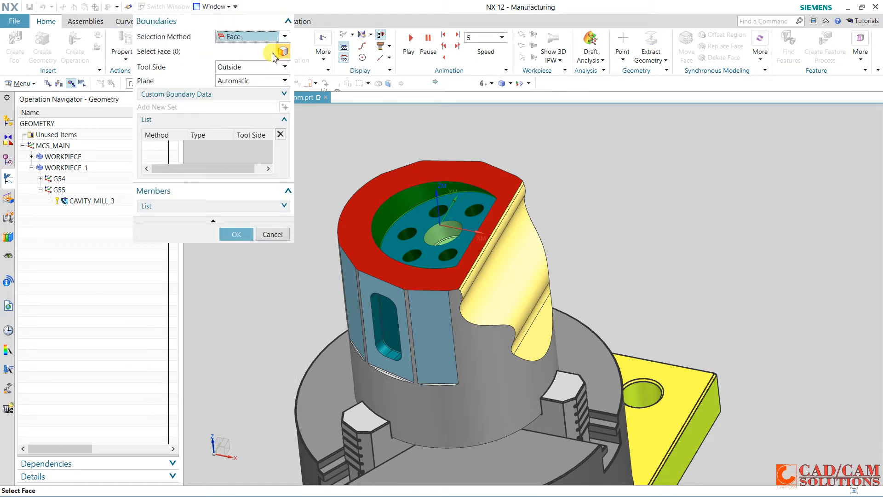
click(249, 36)
click(248, 58)
click(460, 175)
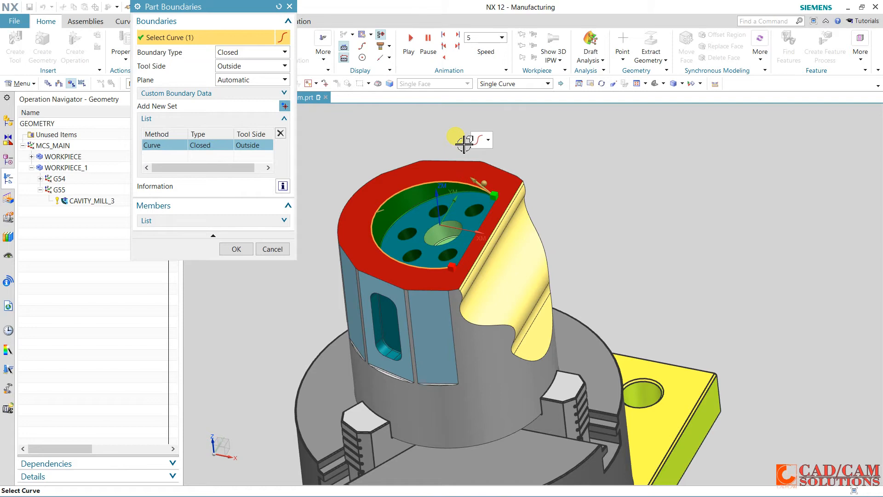
click(269, 53)
click(252, 74)
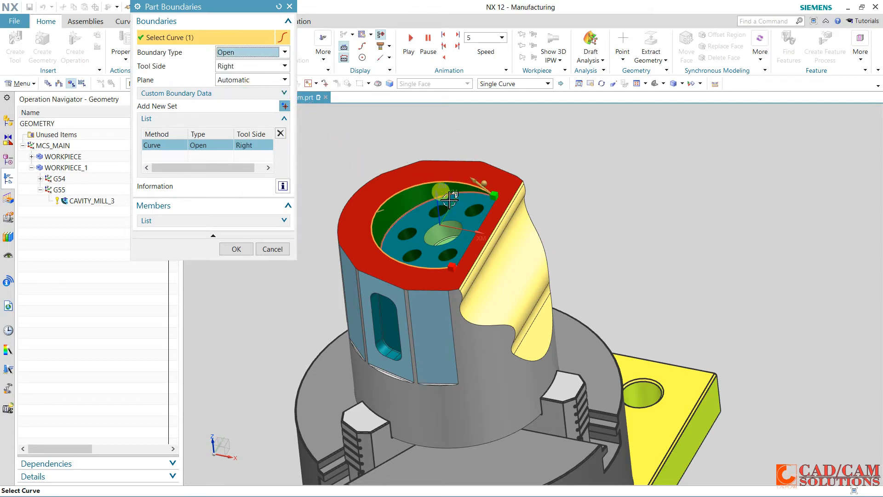
scroll(450, 274, up, 5)
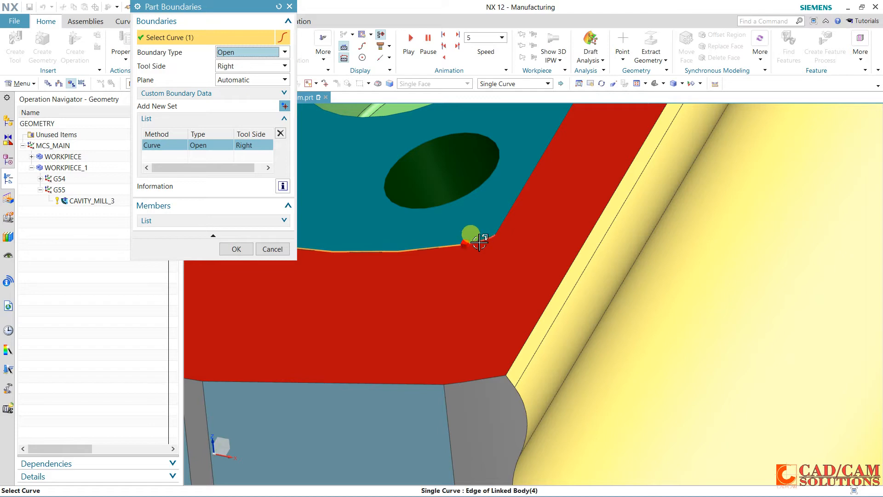
click(480, 242)
scroll(576, 172, down, 6)
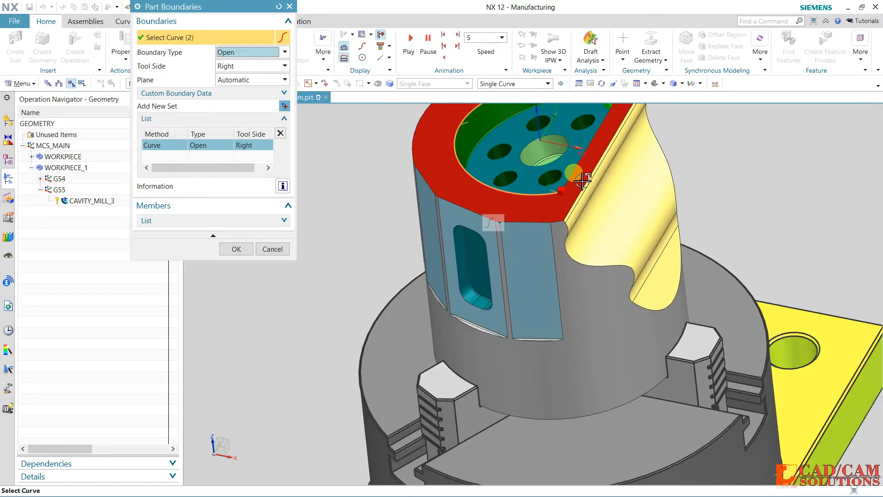
scroll(598, 129, up, 6)
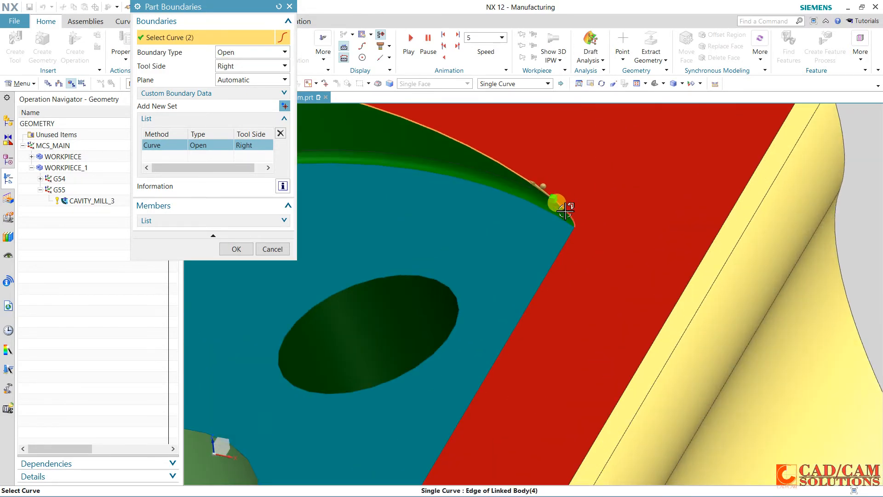
click(555, 203)
scroll(629, 156, down, 2)
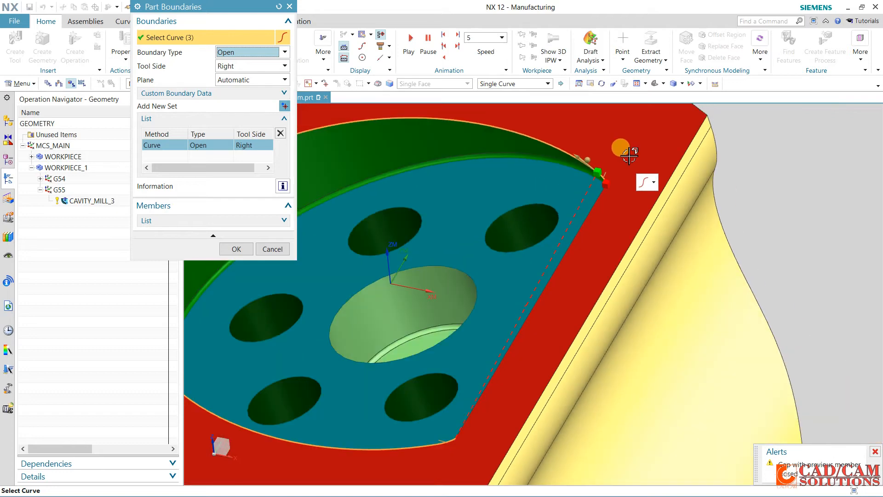
scroll(609, 148, up, 6)
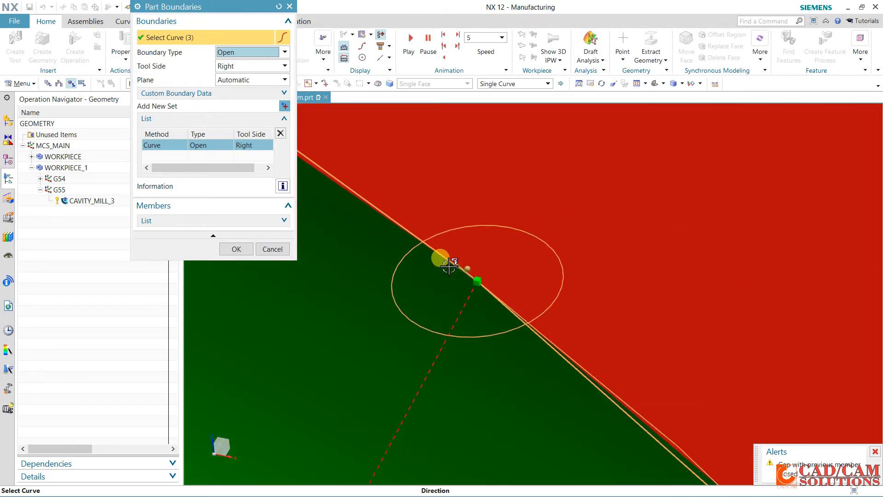
scroll(477, 274, down, 4)
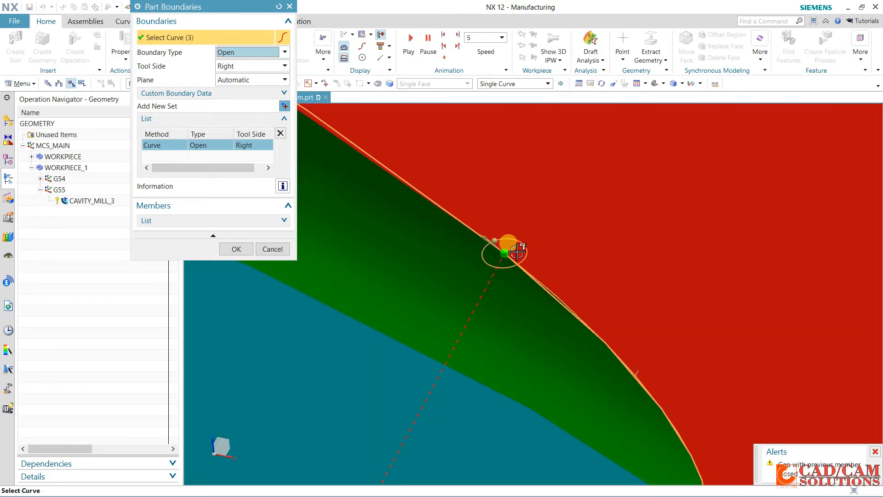
scroll(517, 251, down, 3)
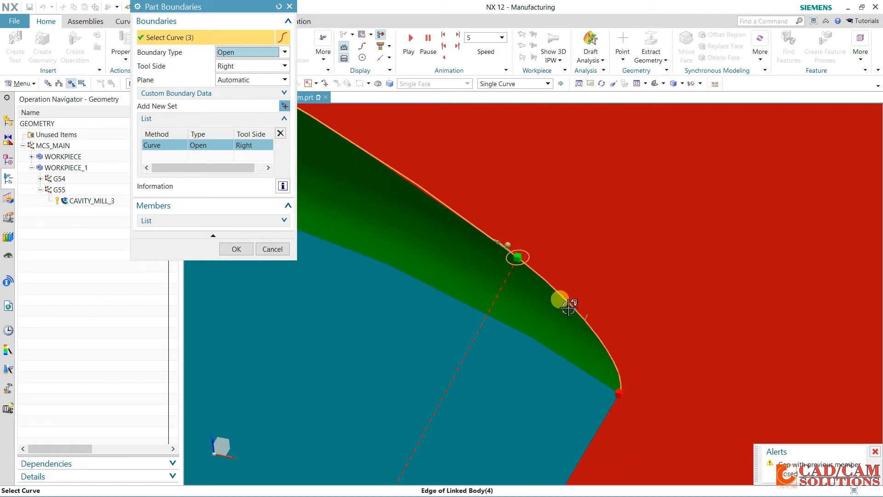
shift+click(564, 295)
Accept the part boundary and set the cut feed of PLANAR_PROFILE_1 to 1200 mmpm
scroll(565, 276, down, 3)
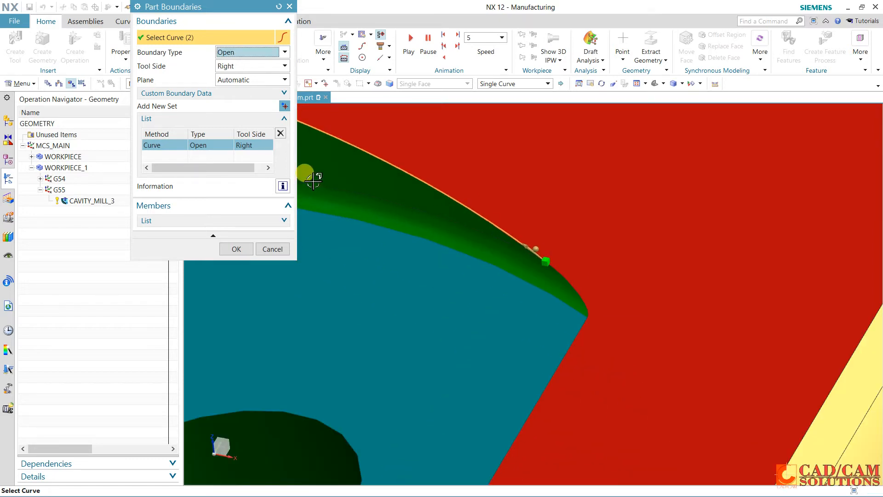
click(236, 248)
scroll(448, 223, down, 6)
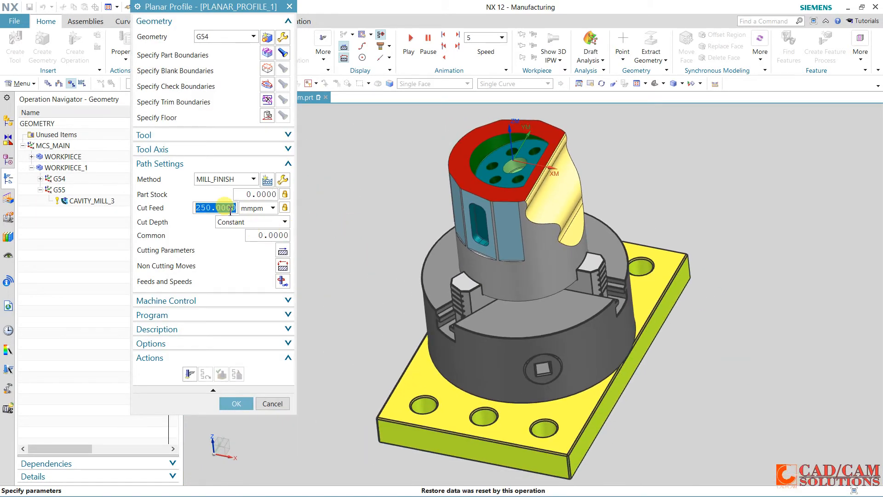
text(2)
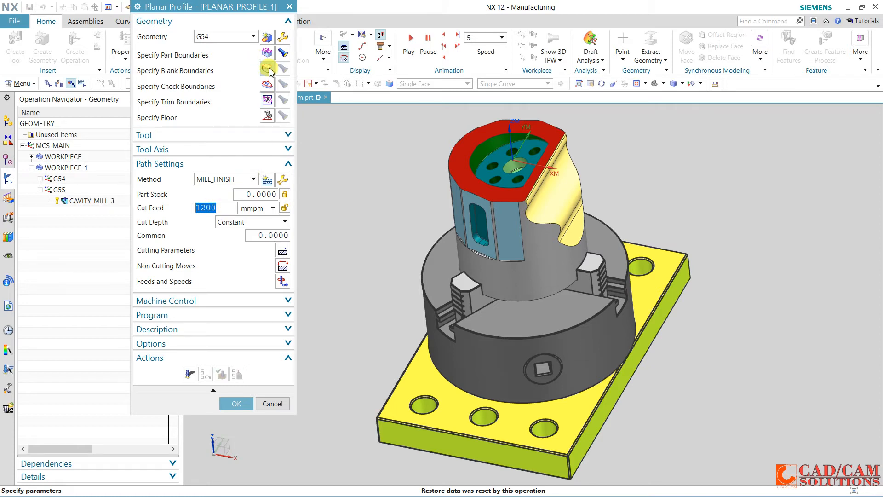
Try to generate the PLANAR_PROFILE_1 tool path, and open and cancel its floor plane definition
click(190, 373)
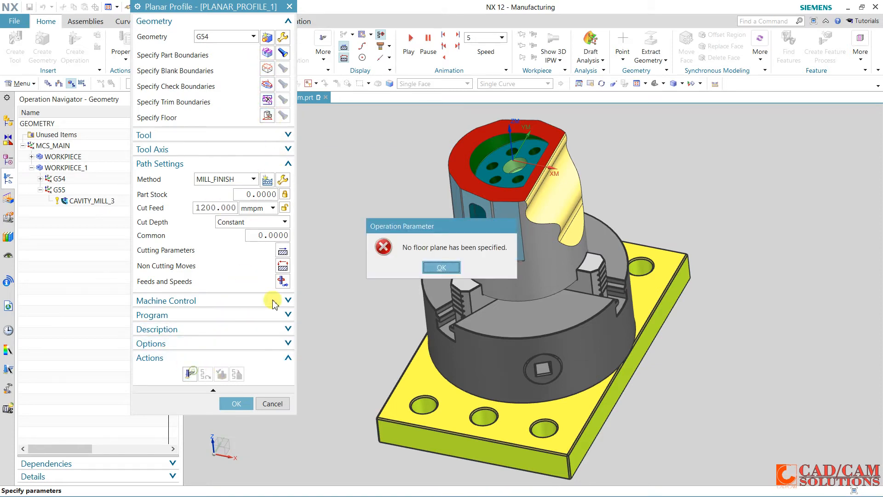
click(428, 268)
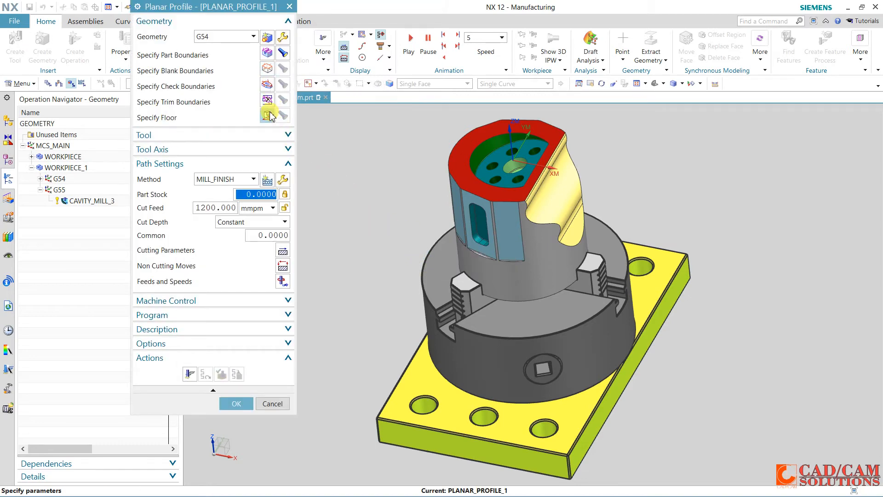
click(268, 115)
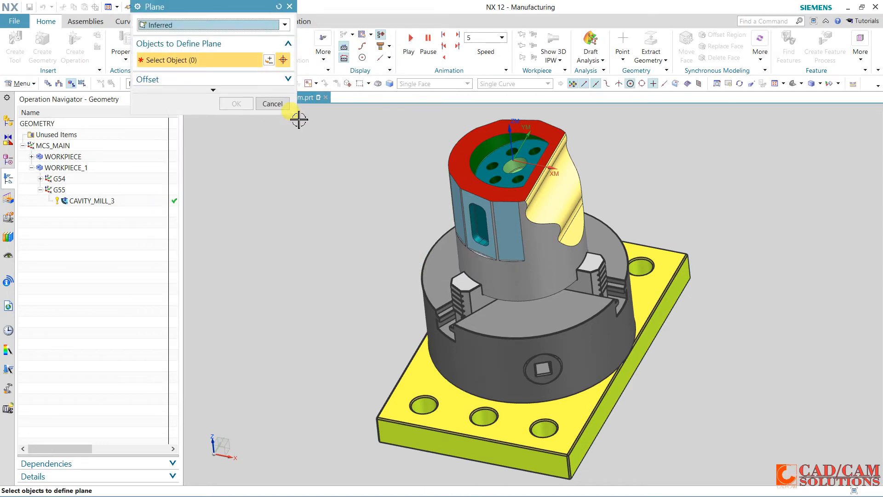
click(272, 103)
Reassign PLANAR_PROFILE_1 to the G55 geometry
click(227, 37)
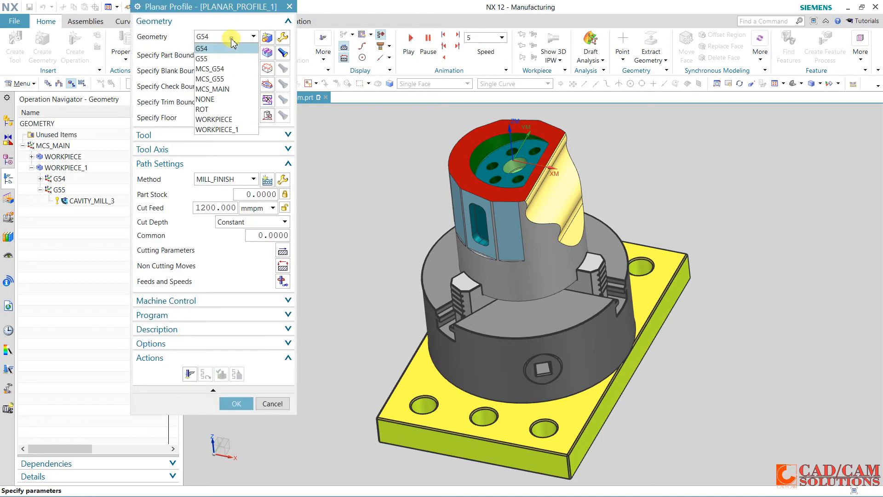
click(224, 59)
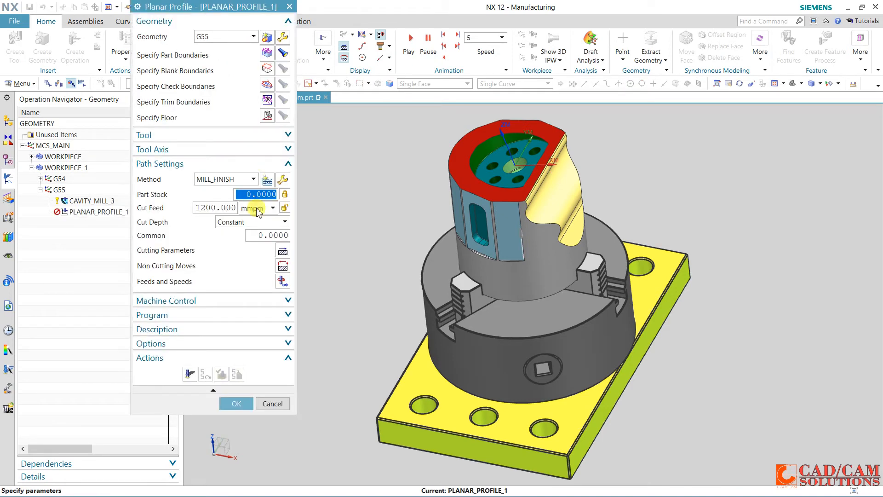
Specify the pocket's floor face as the floor plane of PLANAR_PROFILE_1
click(190, 373)
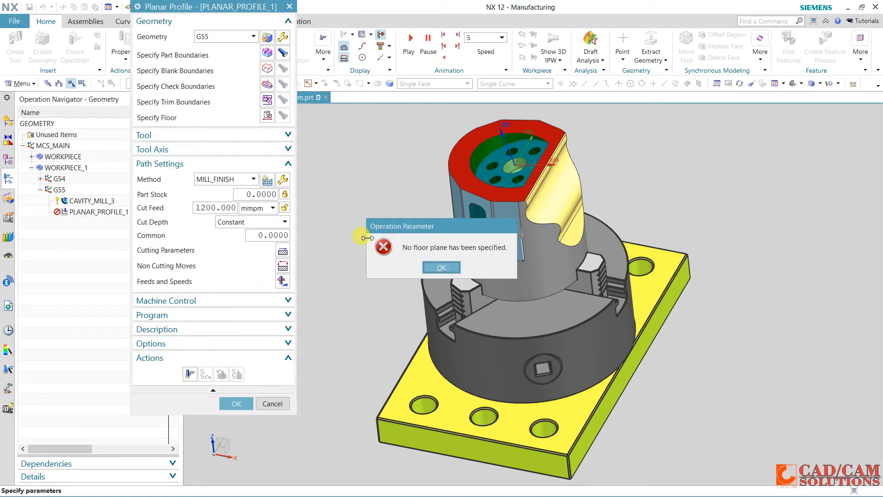
click(423, 267)
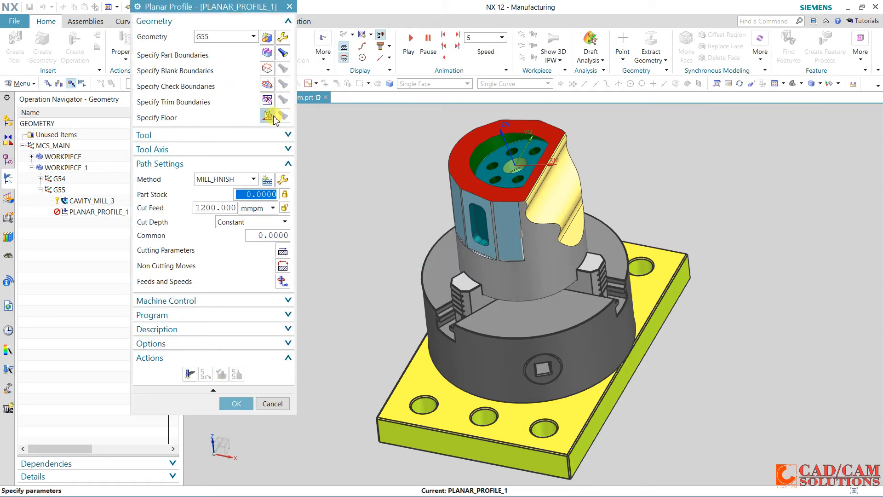
click(274, 118)
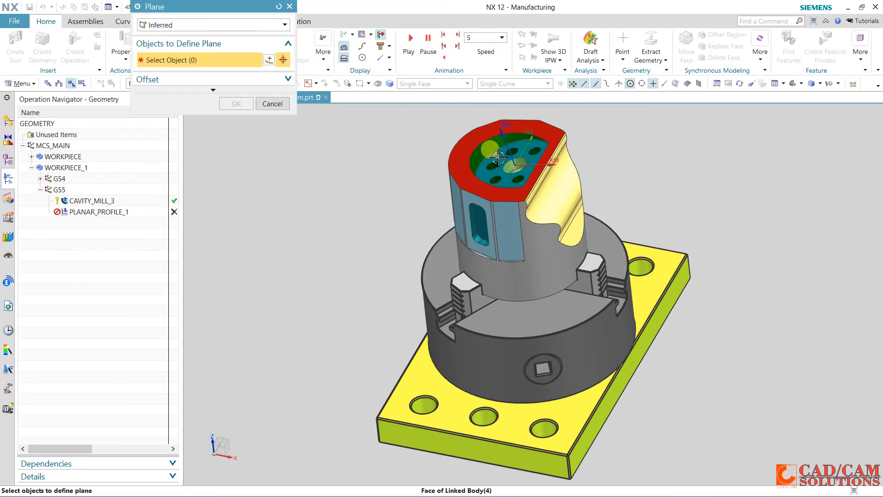
click(498, 158)
click(233, 123)
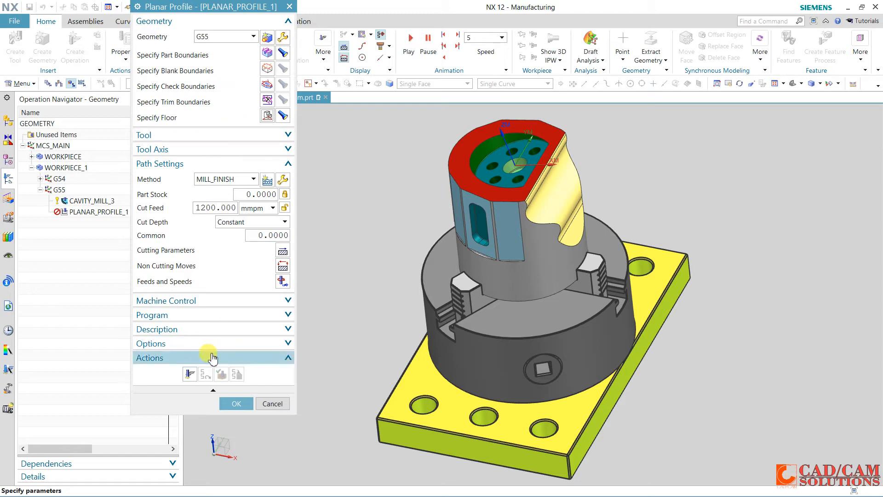
Generate the PLANAR_PROFILE_1 tool path on the floor only, without stopping the process, and examine it on the part
click(189, 374)
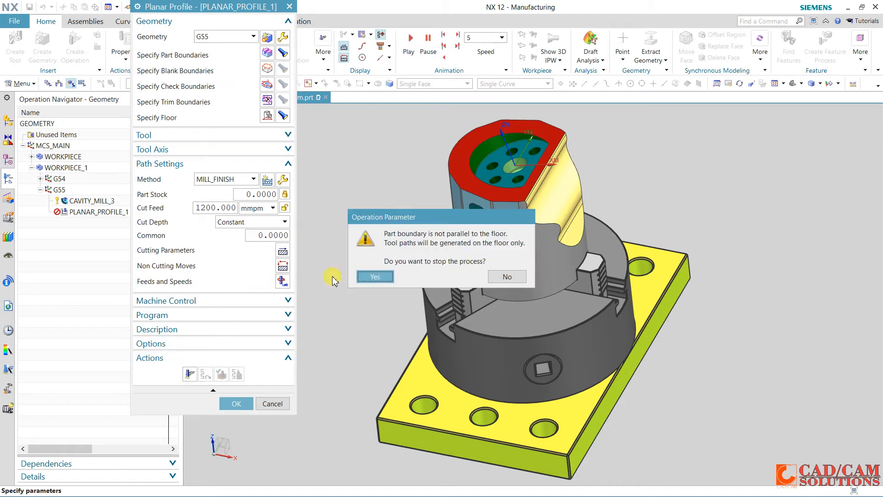
click(365, 278)
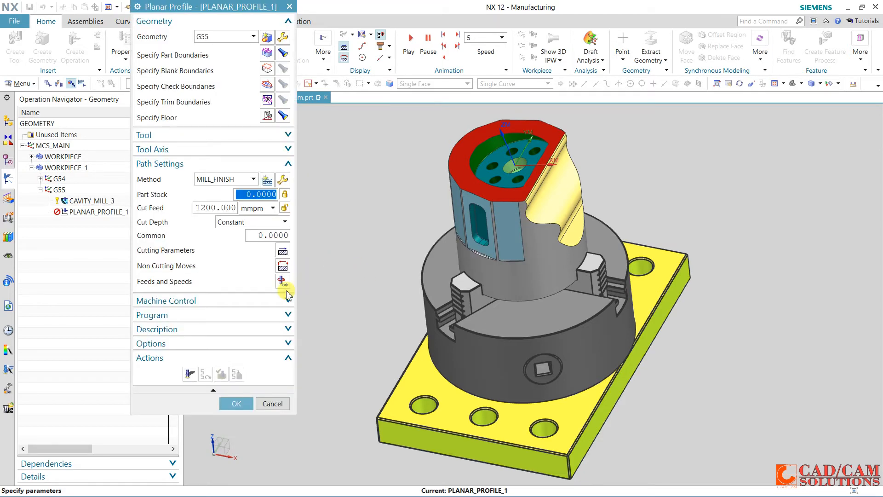
click(190, 374)
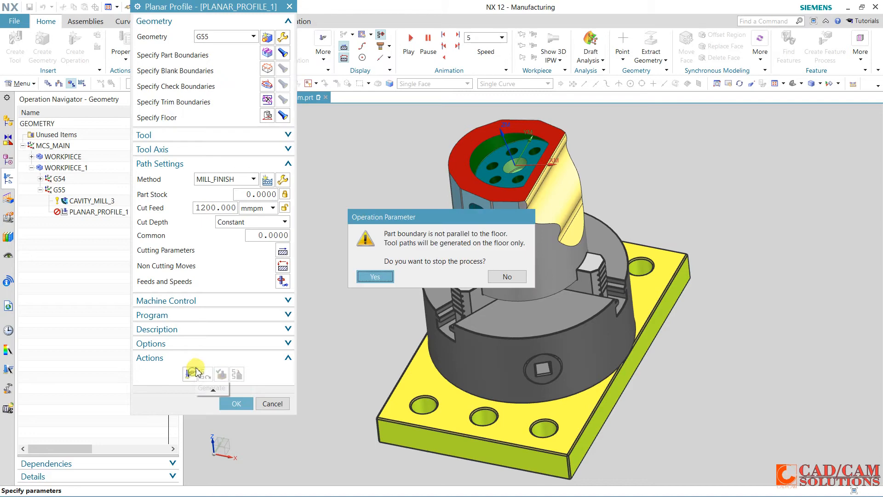
click(498, 276)
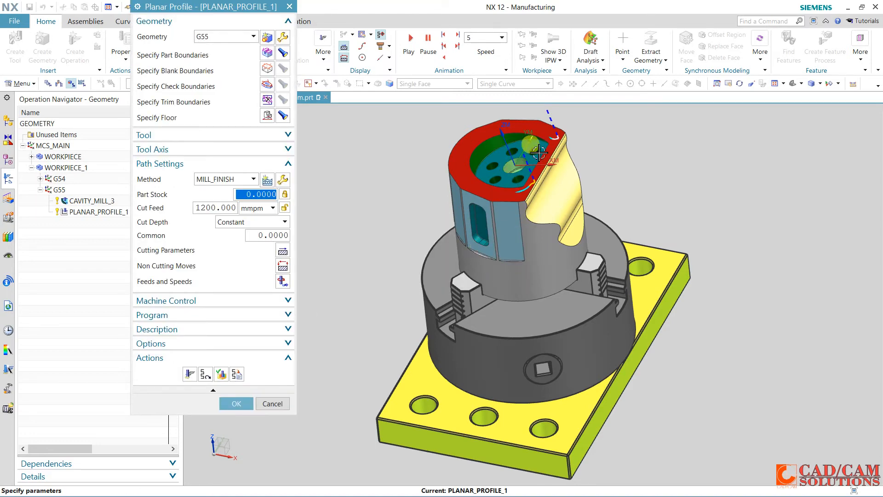
middle_drag(461, 186, 459, 218)
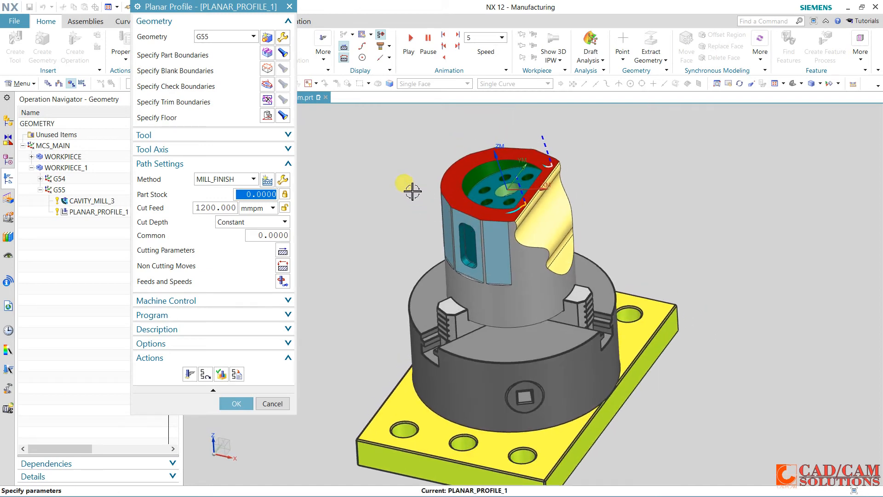
Set the tool axis to Normal To Floor Face and regenerate the tool path on the floor only
click(256, 152)
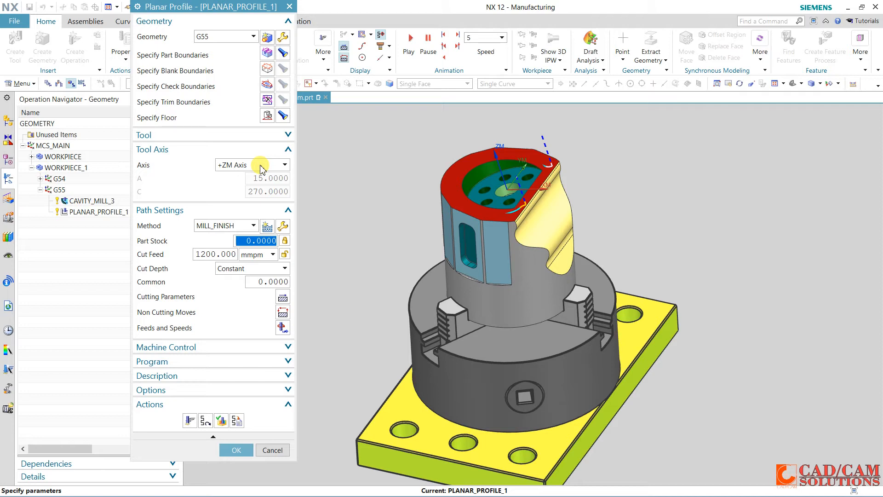
click(261, 165)
click(257, 197)
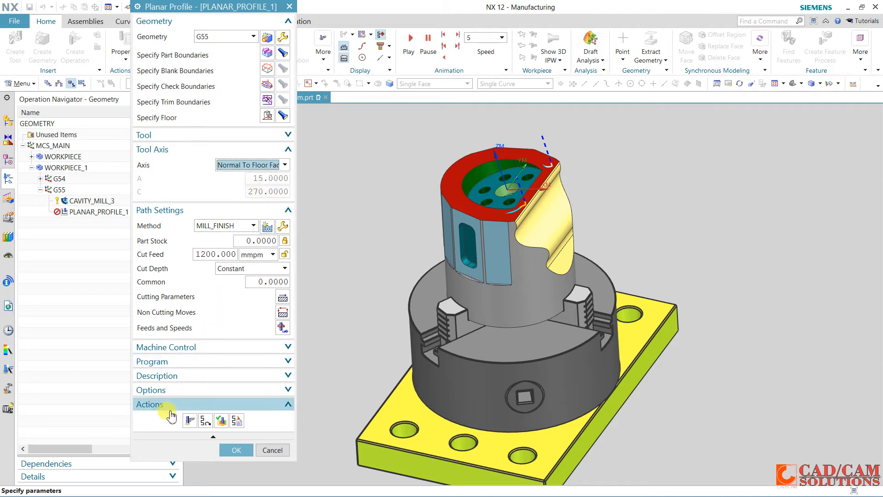
click(190, 420)
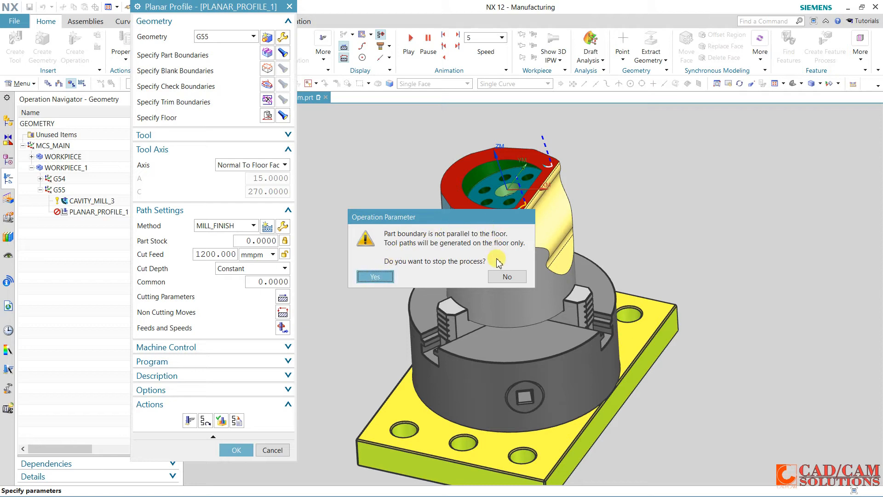
click(508, 276)
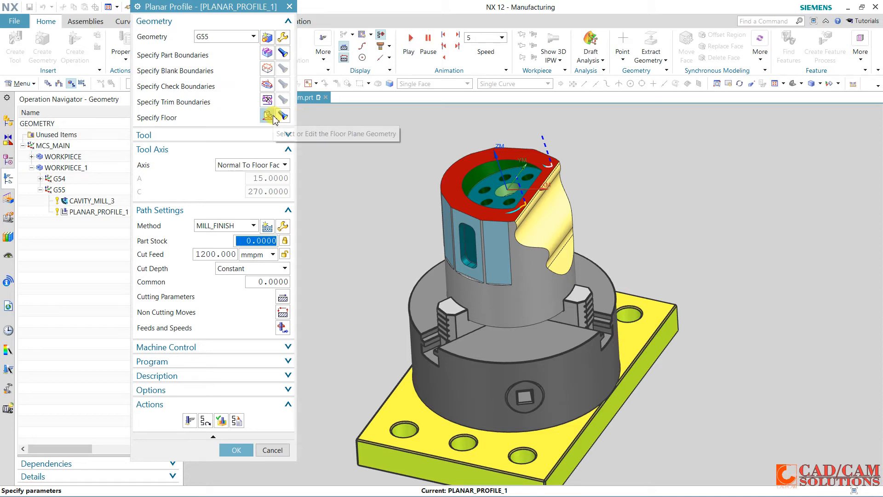
click(282, 117)
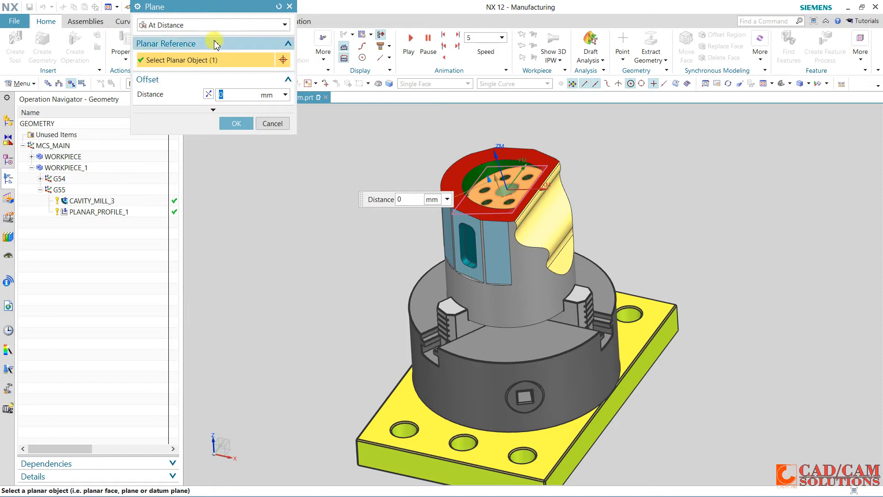
click(219, 26)
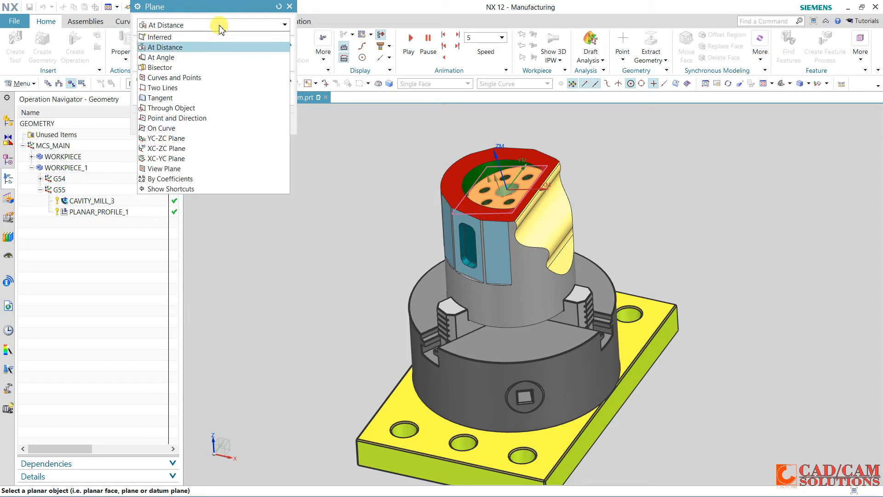
click(219, 29)
click(230, 107)
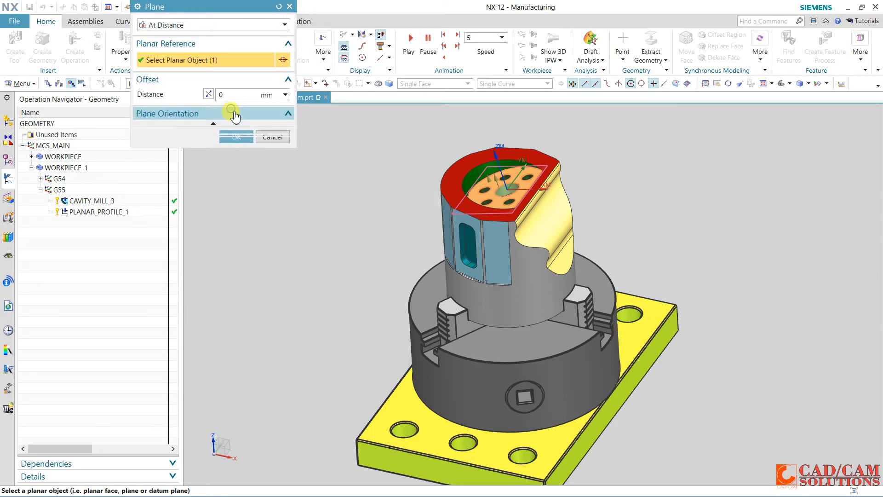
click(242, 154)
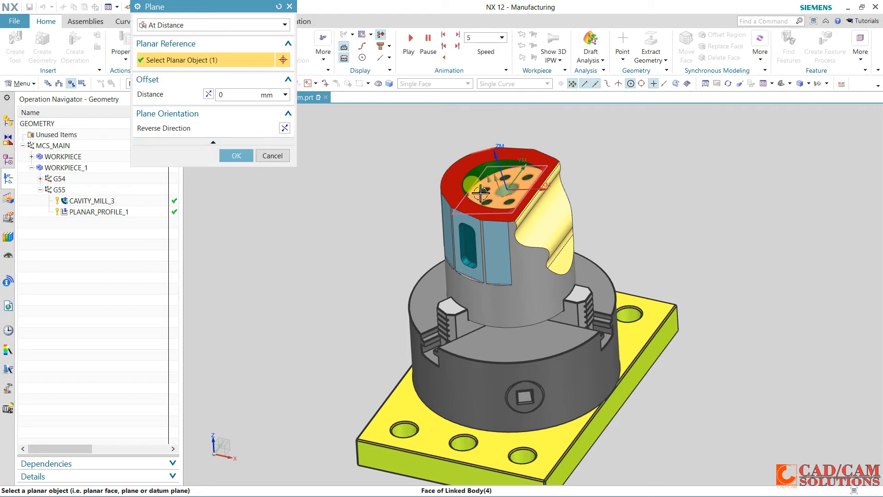
click(272, 156)
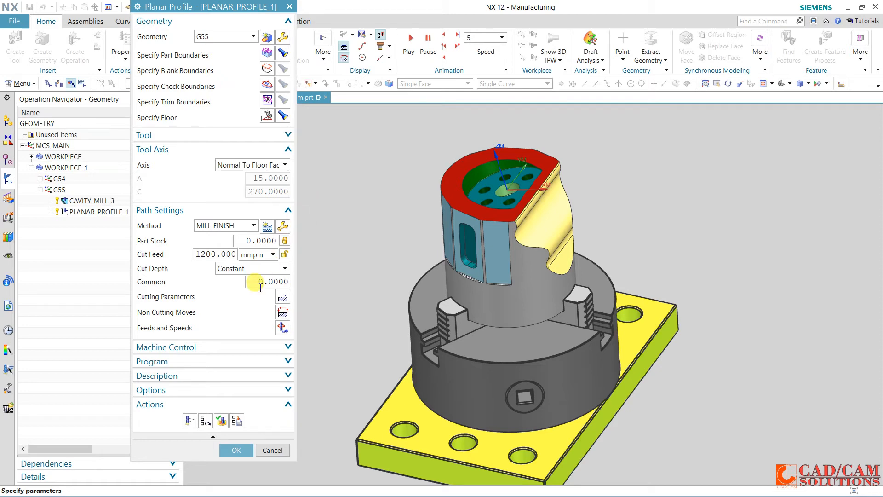
Try to regenerate the tool path, stop the process, and accept the operation's settings
click(205, 418)
click(385, 276)
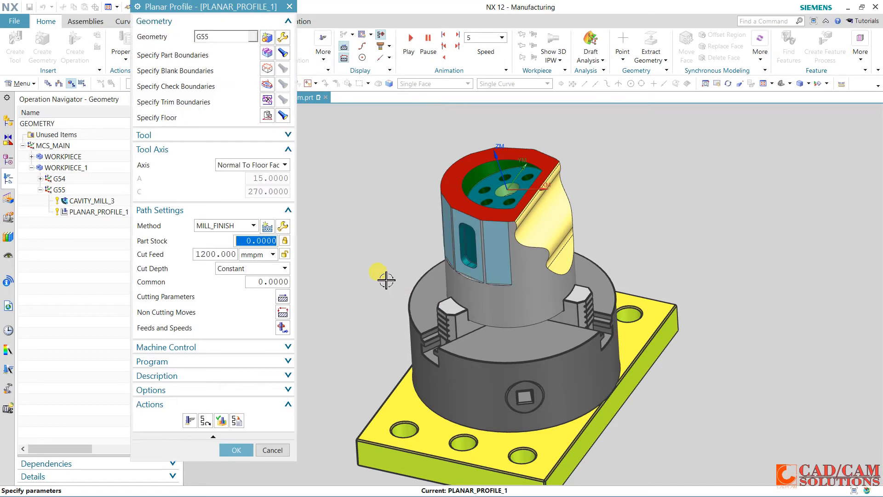
click(243, 449)
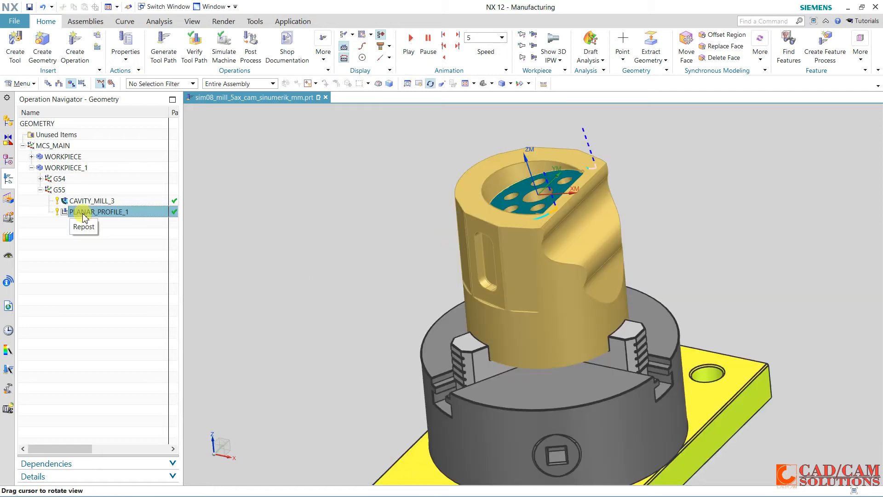
Reopen PLANAR_PROFILE_1, redefine its floor plane by Point and Direction, and try to regenerate the tool path
double_click(83, 215)
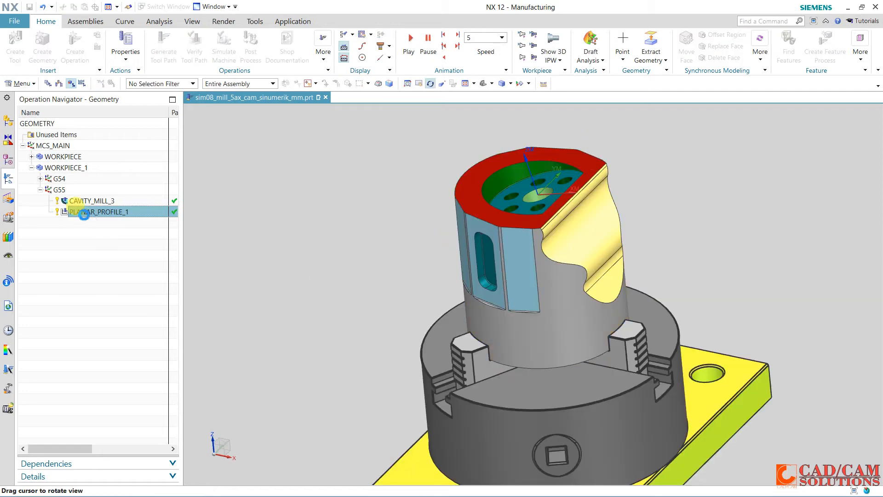
click(267, 117)
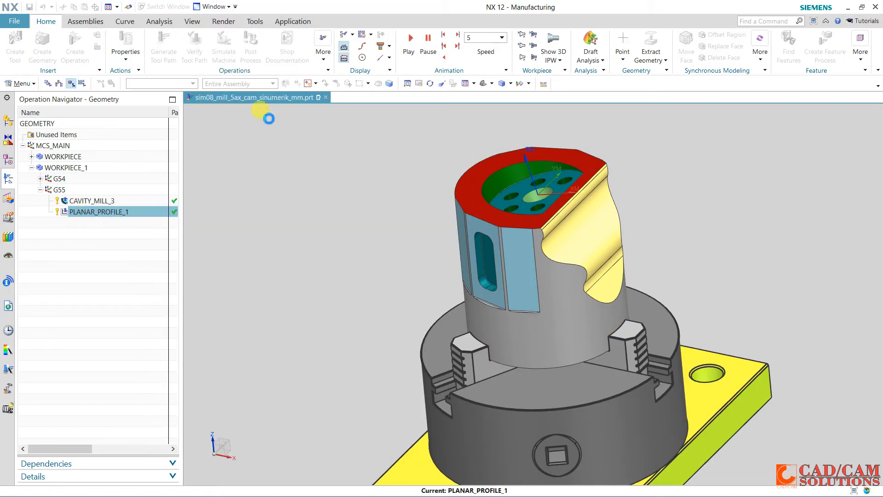
click(233, 28)
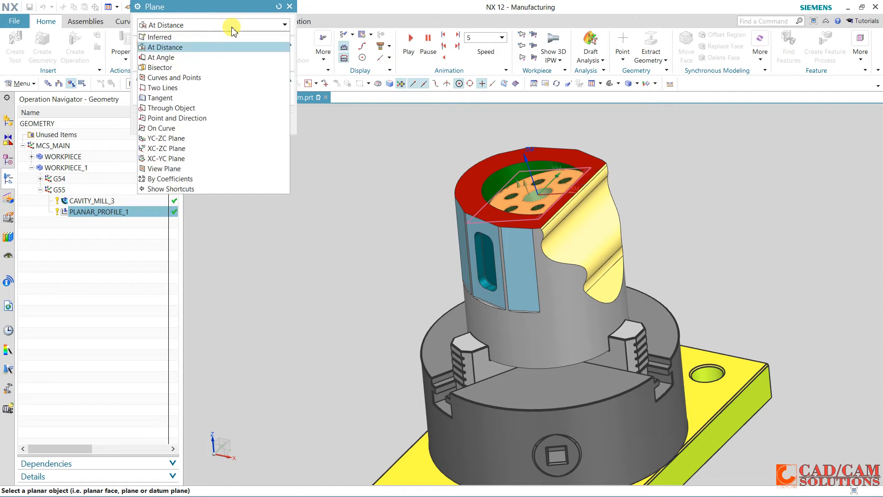
click(207, 118)
click(203, 61)
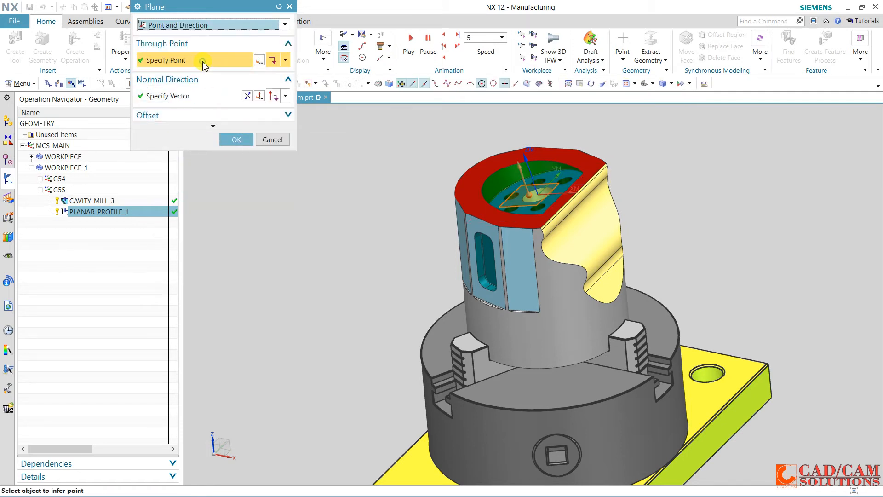
middle_drag(311, 189, 328, 174)
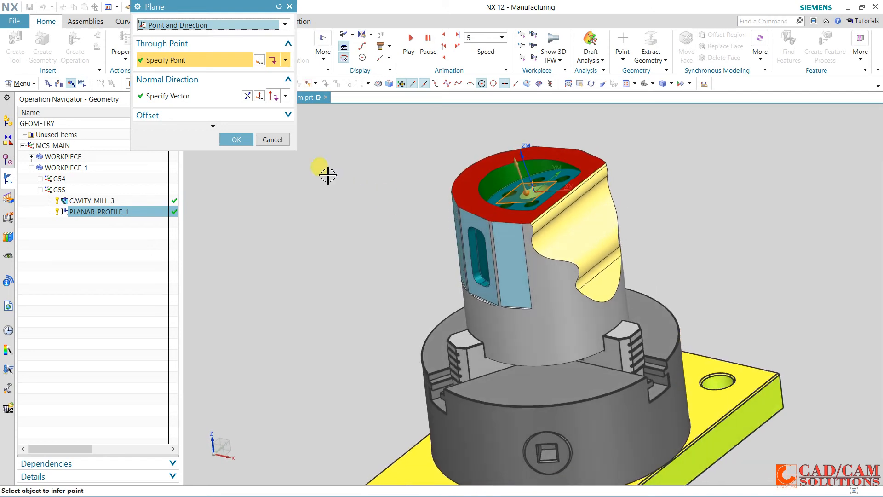
click(237, 140)
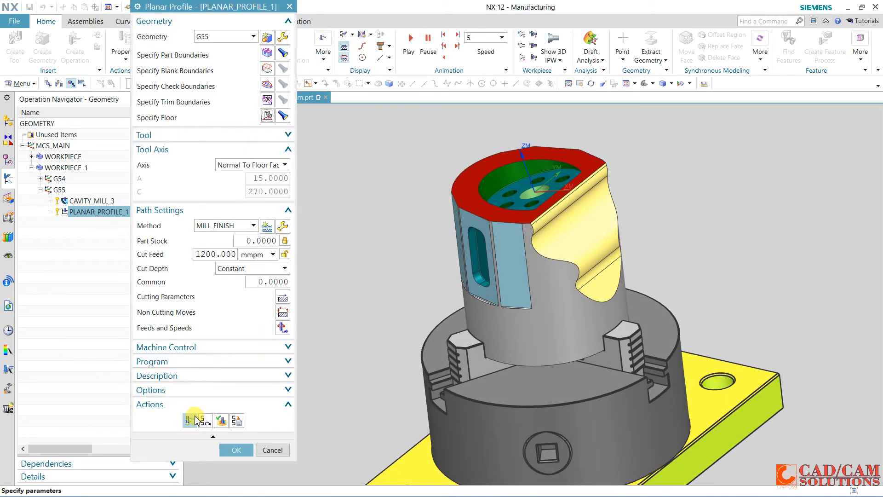
click(195, 419)
click(376, 277)
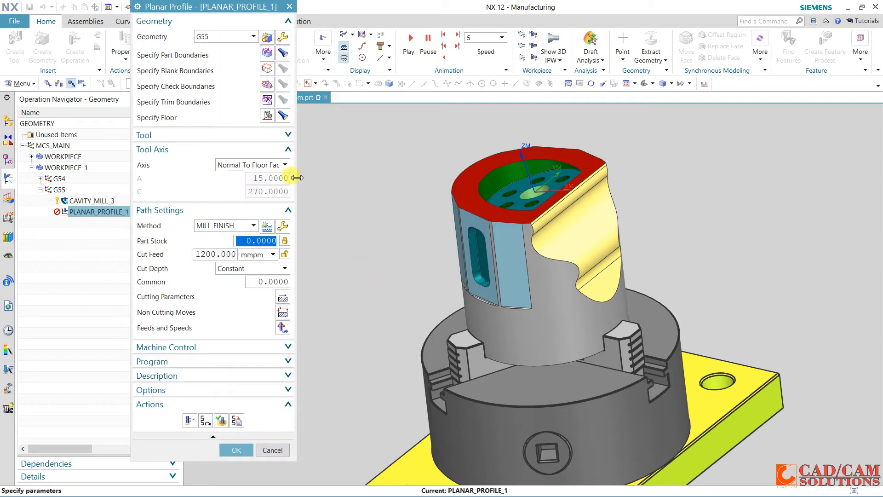
Replace the part boundary with an open, right-side curve boundary along the curved edge of the pocket floor
click(268, 54)
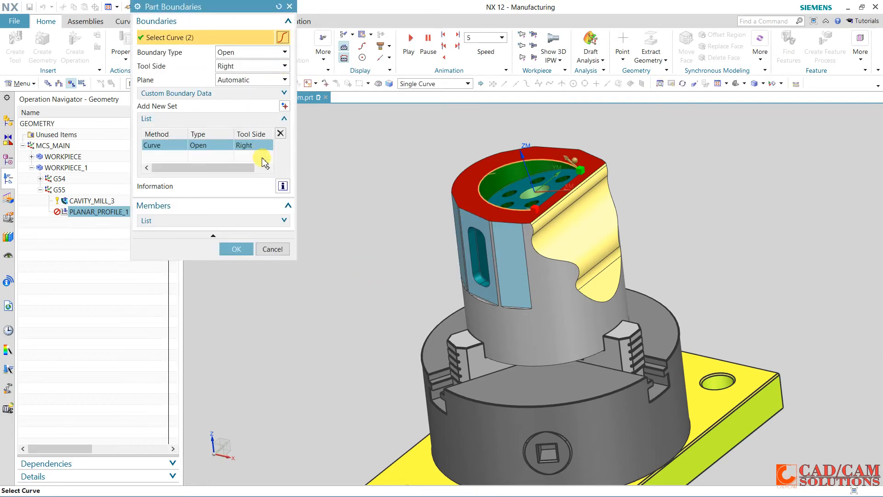
click(280, 134)
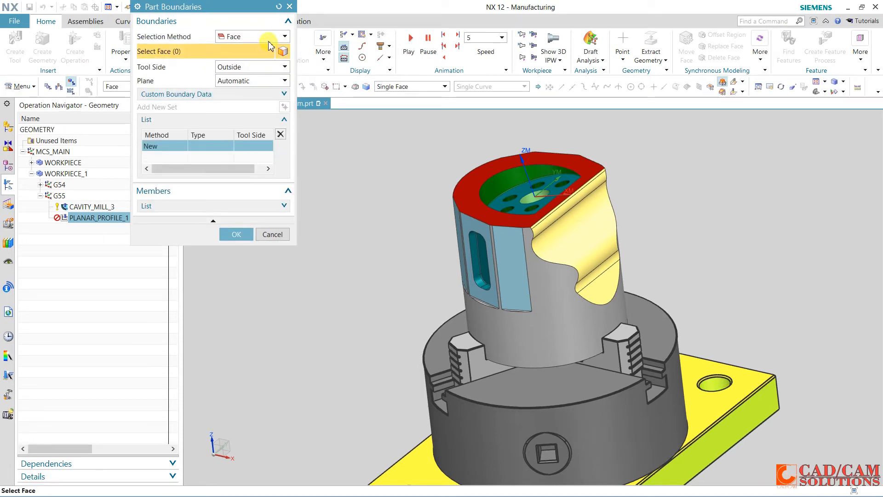
click(270, 37)
click(256, 57)
scroll(554, 171, down, 2)
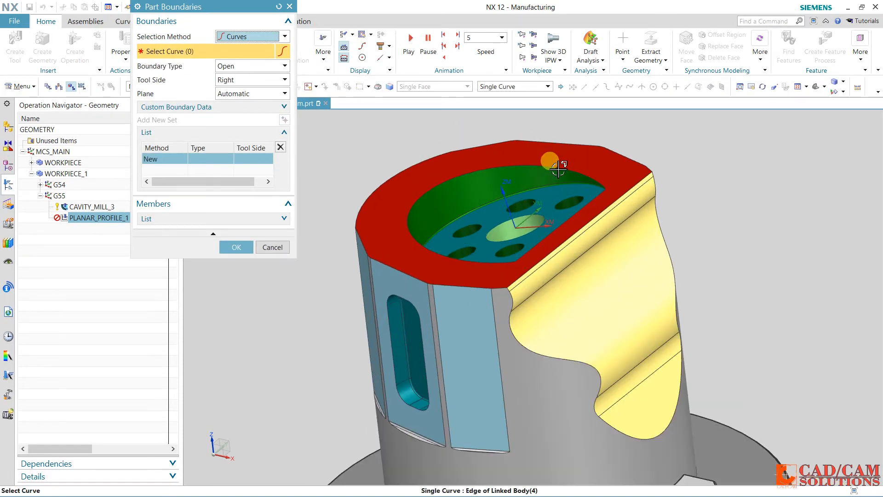
click(583, 188)
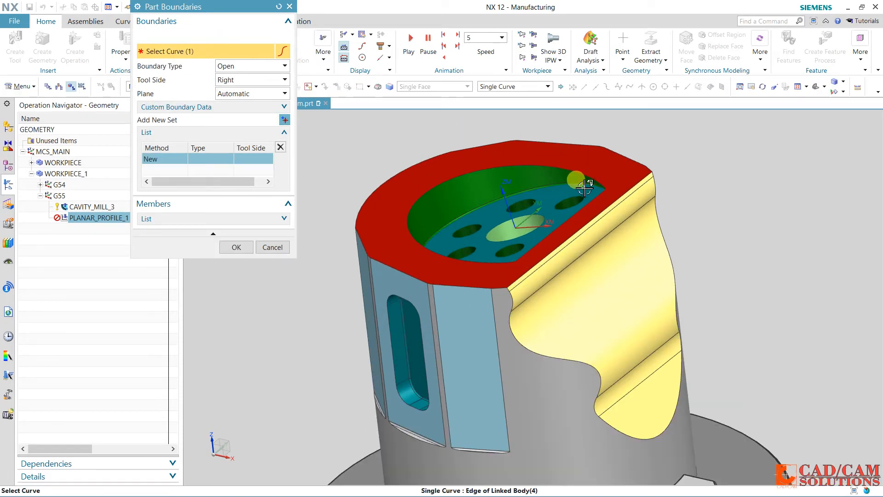
click(234, 250)
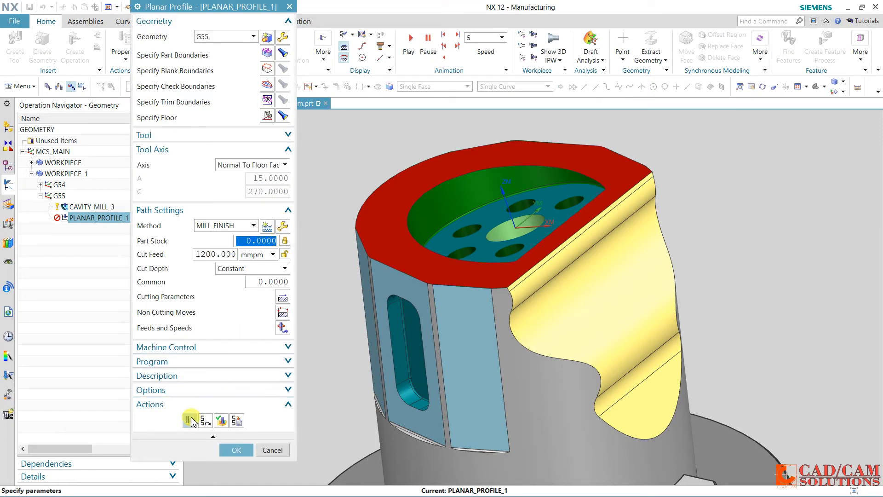
Generate the planar profile tool path, switch the open part boundary's tool side to Left, and regenerate
click(191, 421)
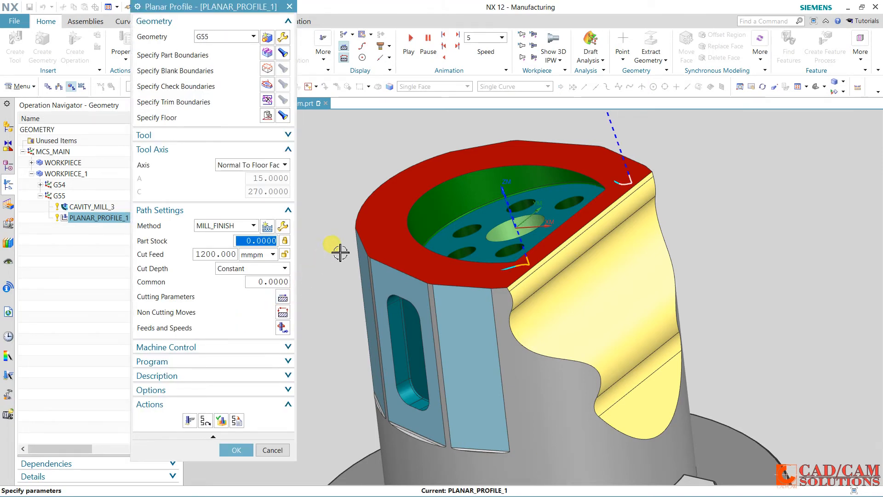
mouse_move(529, 247)
middle_down()
mouse_move(523, 256)
mouse_move(554, 253)
mouse_move(532, 257)
middle_up()
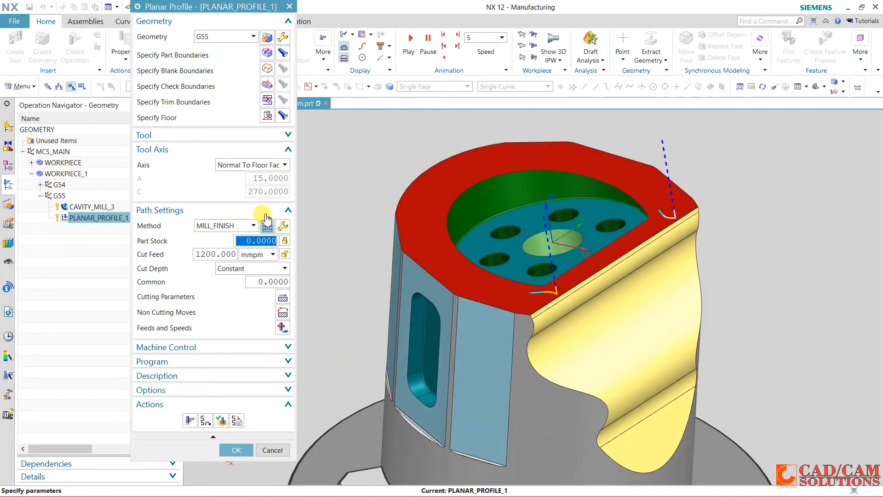
click(268, 52)
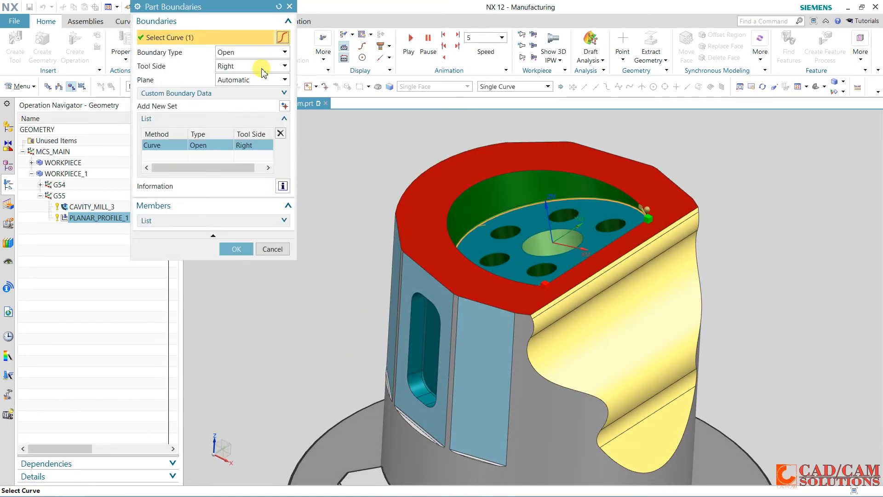
click(258, 68)
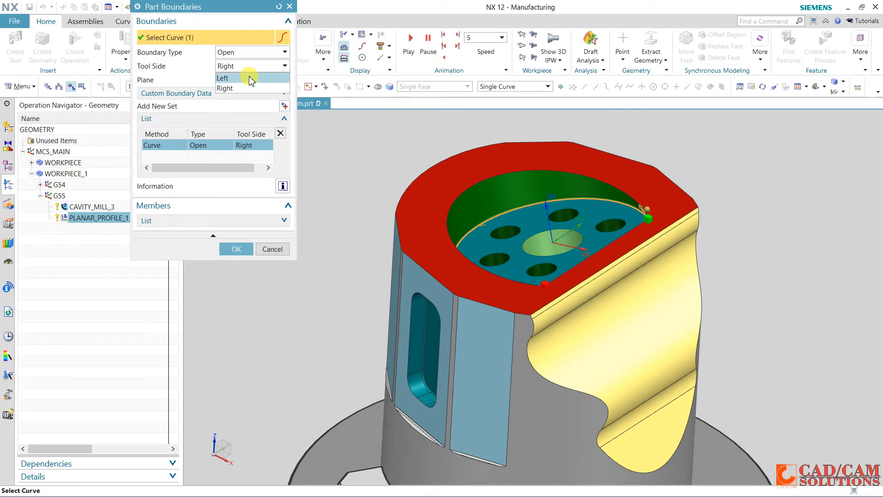
click(251, 78)
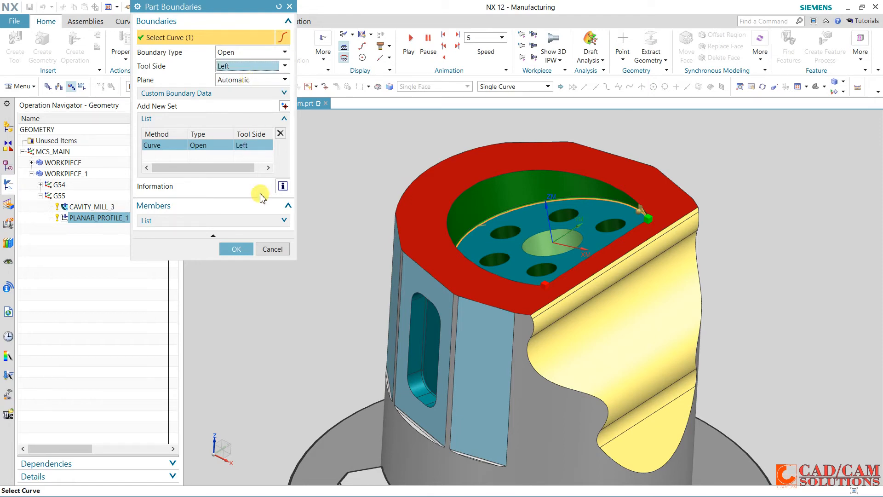
click(235, 248)
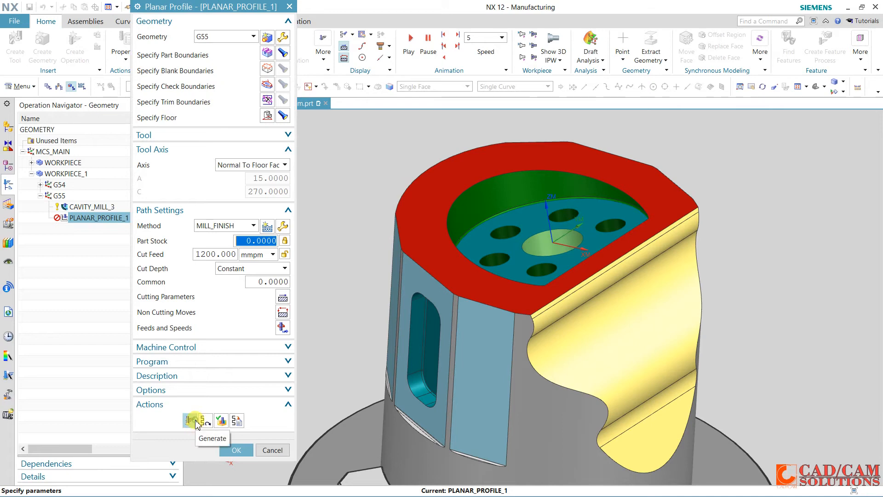
click(191, 420)
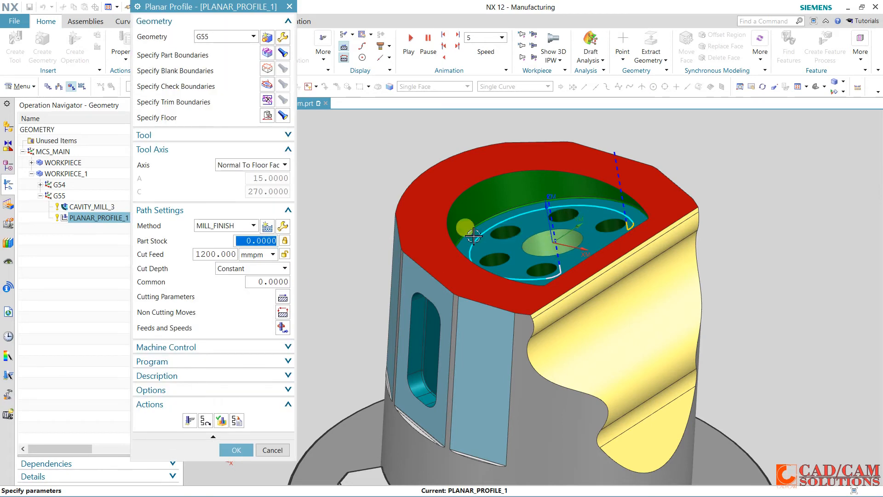
mouse_move(428, 177)
middle_down()
mouse_move(420, 166)
mouse_move(428, 188)
middle_up()
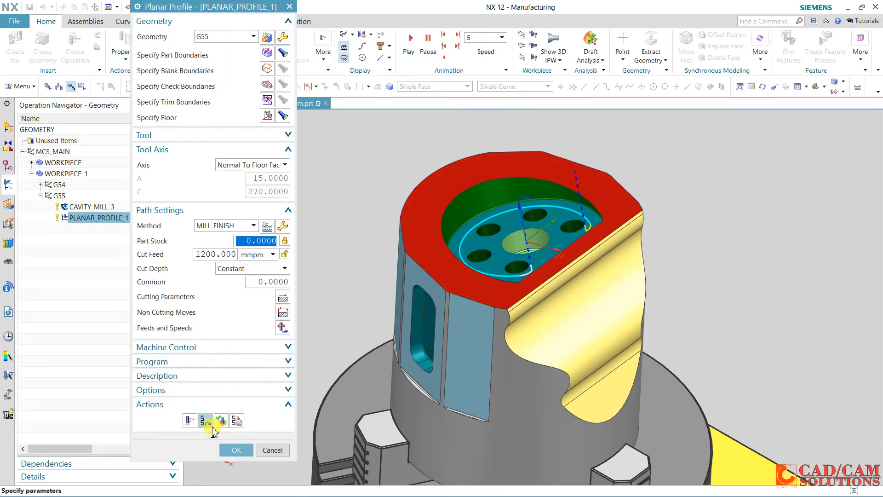
Replay the pocket wall's tool path at animation speed 7 and accept the planar profile operation
click(229, 421)
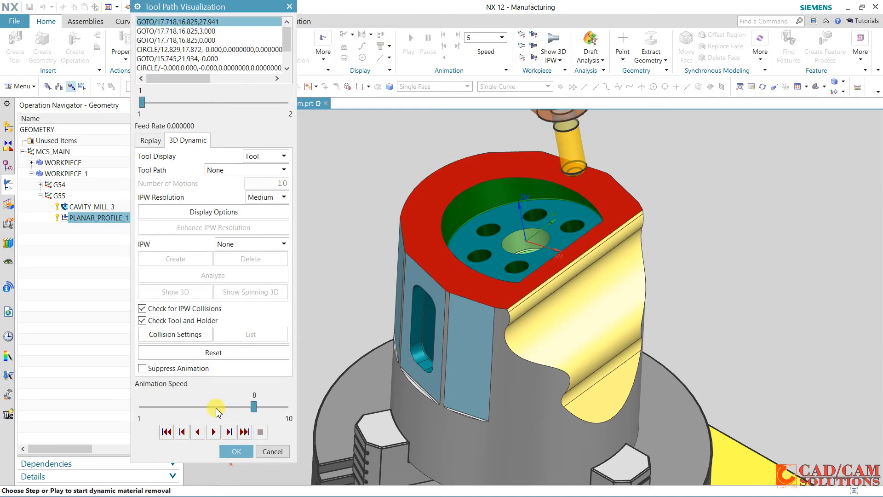
click(216, 408)
click(152, 141)
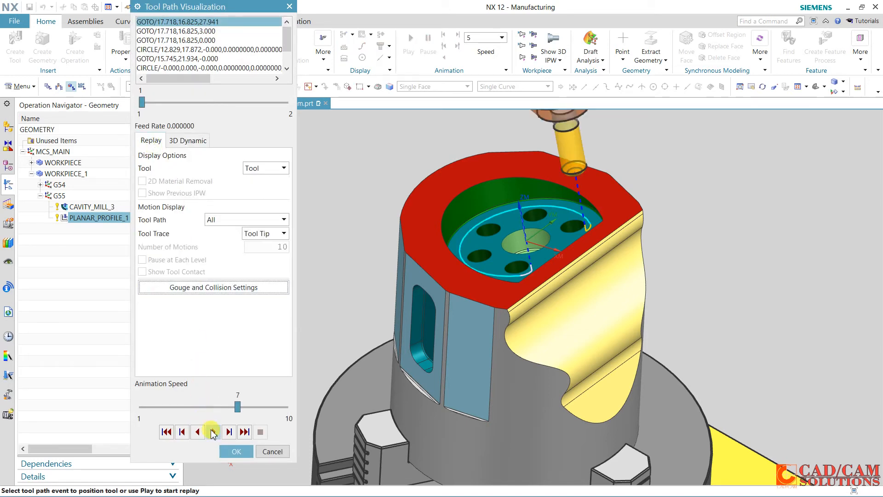
click(213, 432)
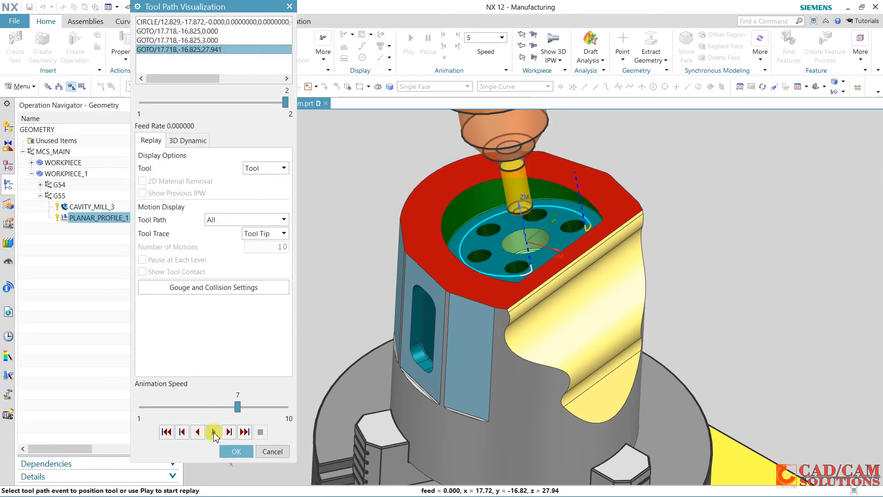
click(236, 452)
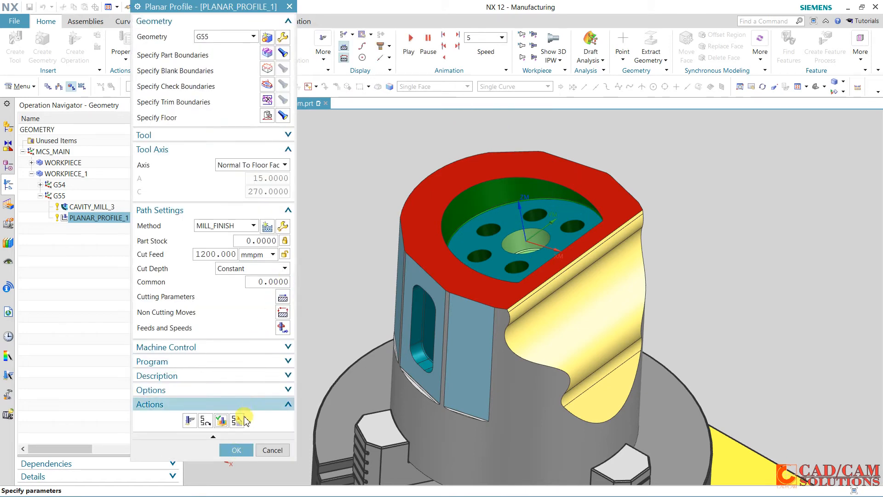
click(239, 450)
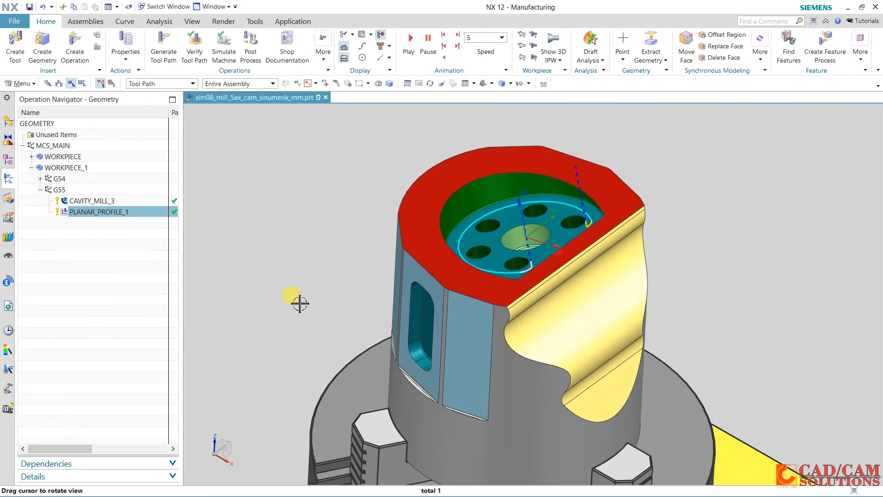
Create a mill_planar Floor Wall operation under G55, keeping program 5-AXIS-AREA, tool UGT0201_088 and method MILL_FINISH
middle_drag(336, 239, 332, 246)
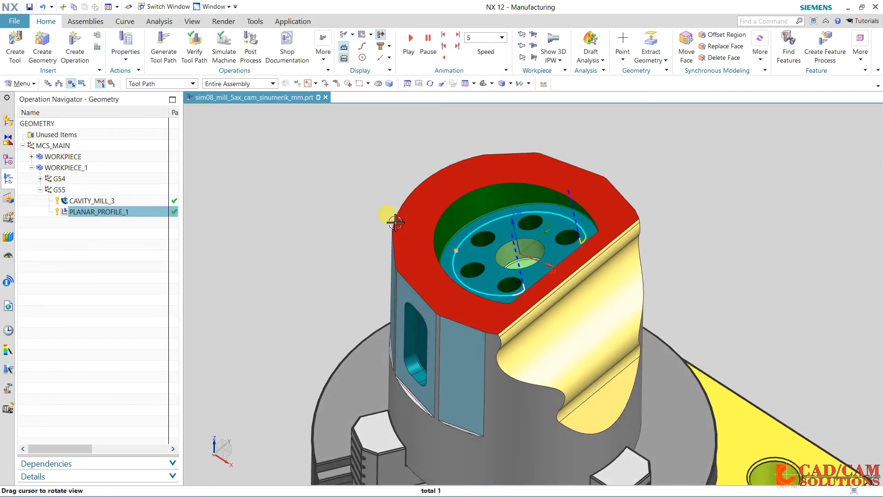
click(75, 46)
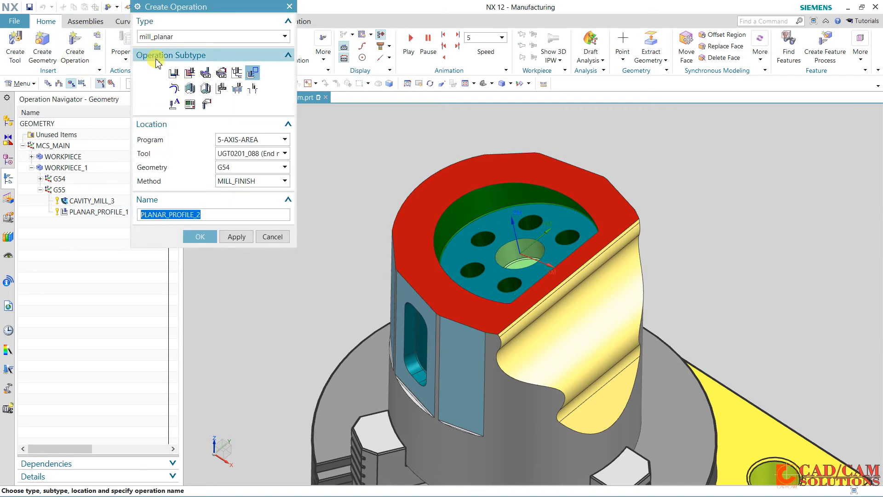
click(175, 73)
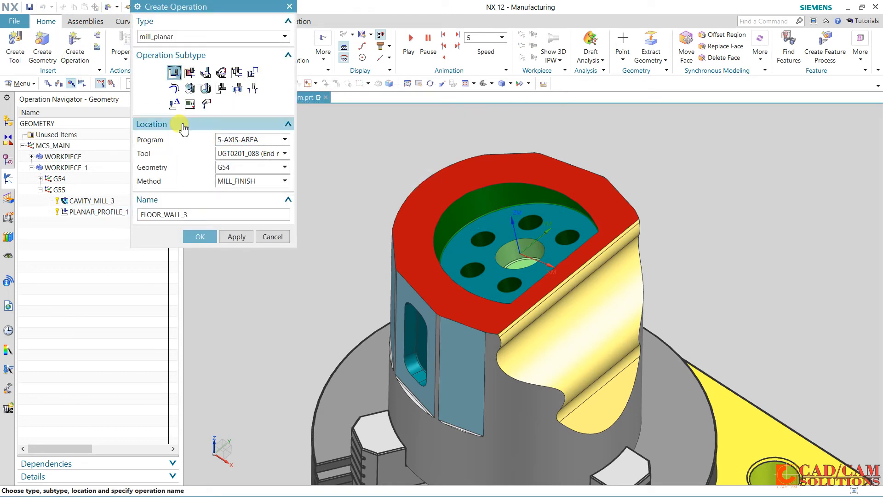
click(273, 154)
click(274, 155)
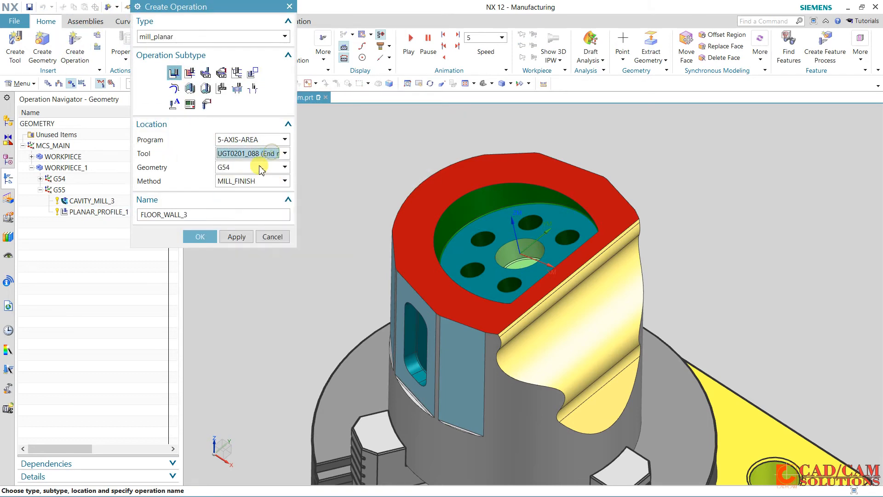
click(261, 168)
click(245, 197)
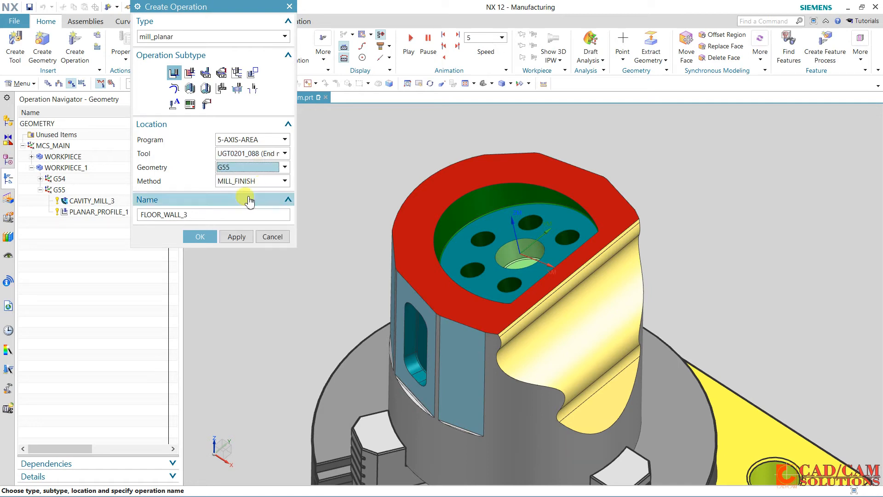
click(208, 237)
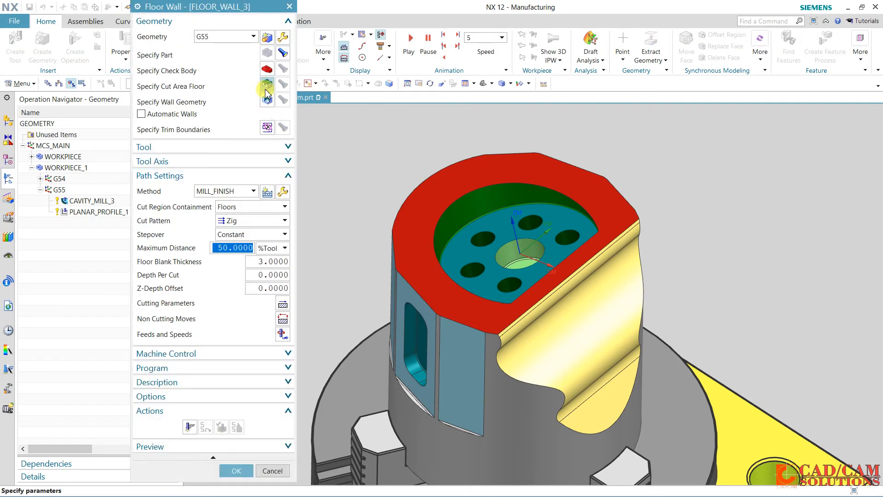
Specify the top pocket's floor face as the cut area floor
click(265, 84)
click(542, 224)
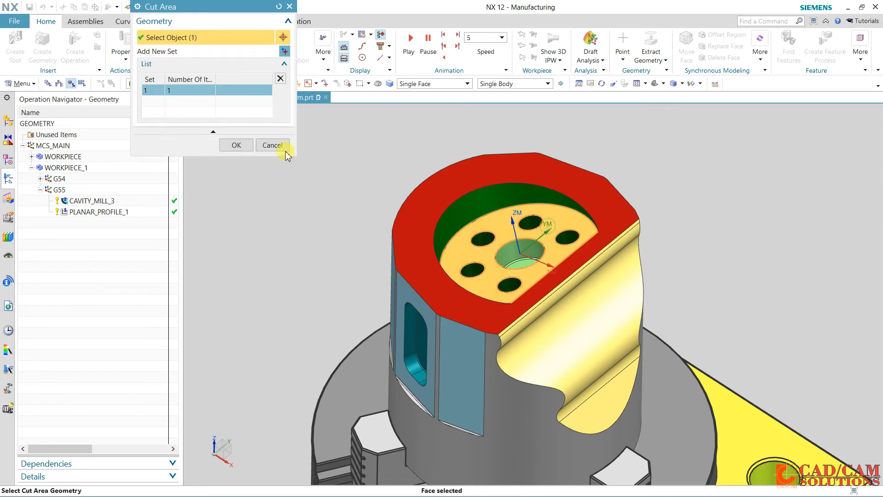
click(248, 144)
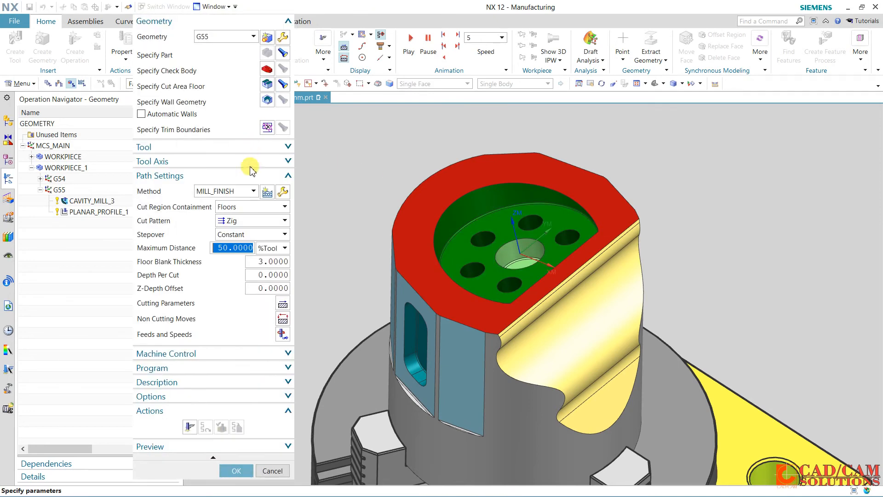
Set the cut pattern to Profile and generate the floor wall tool path
click(253, 221)
click(253, 256)
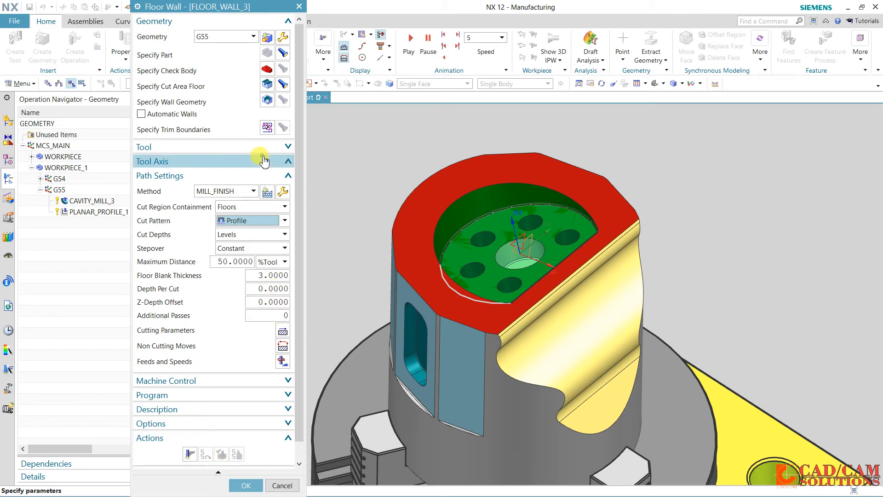
click(259, 161)
click(210, 161)
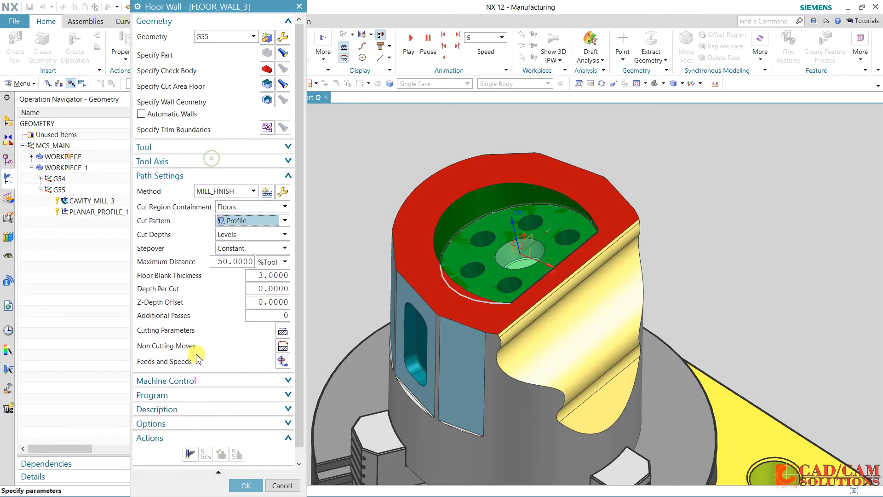
click(188, 454)
middle_click(312, 348)
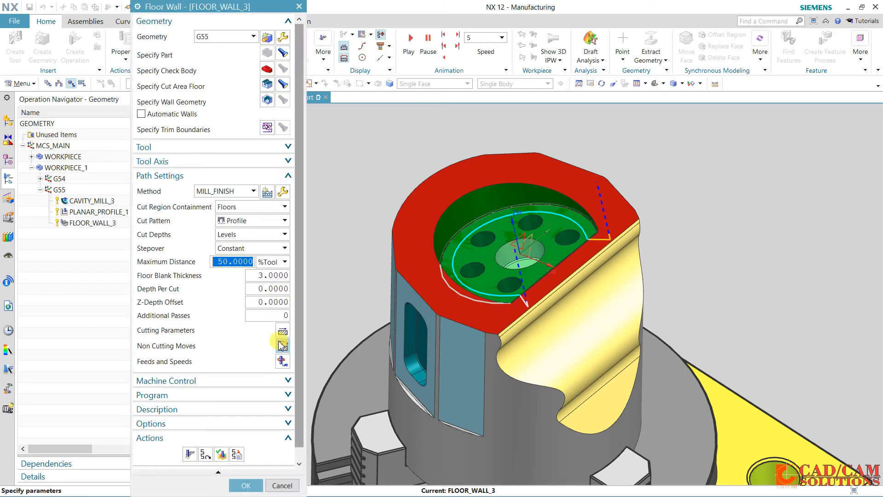
Set the additional passes to 3, regenerate the tool path, and accept the floor wall operation
click(278, 315)
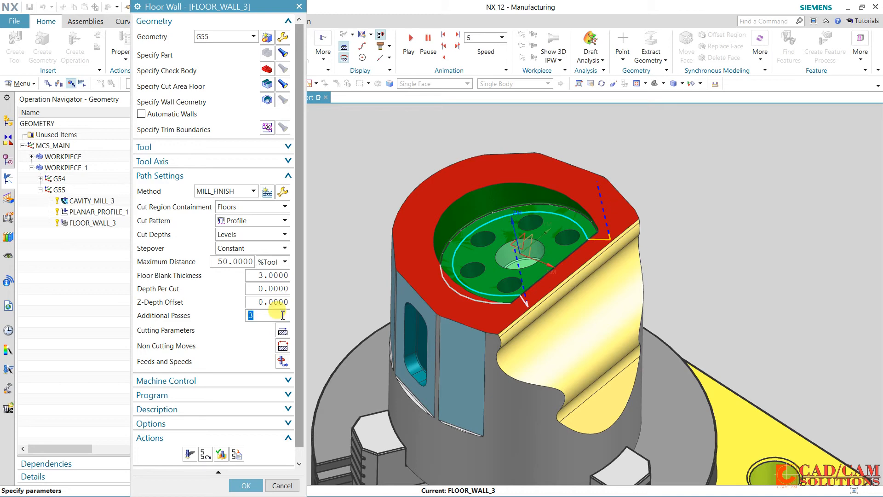
click(189, 454)
middle_click(268, 351)
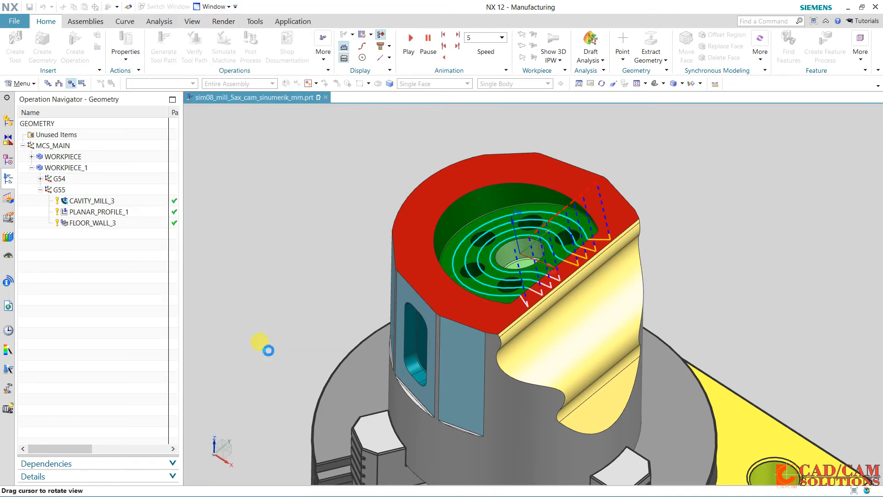
scroll(233, 404, down, 1)
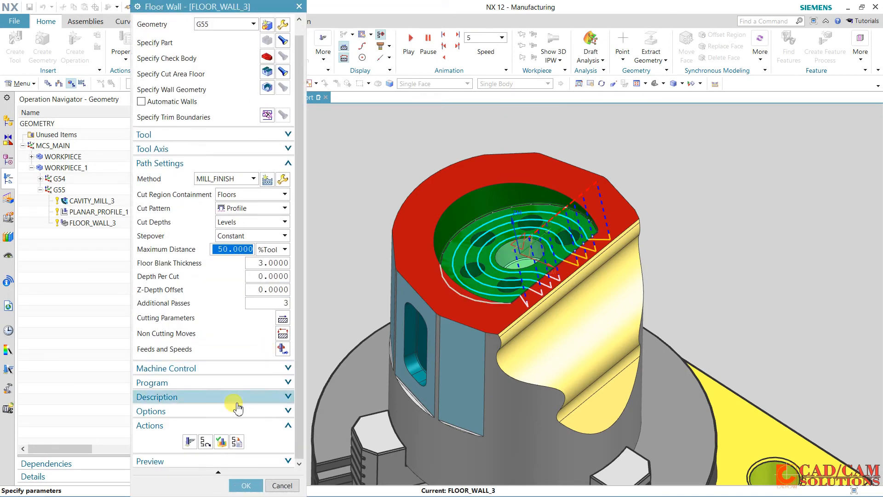
click(247, 485)
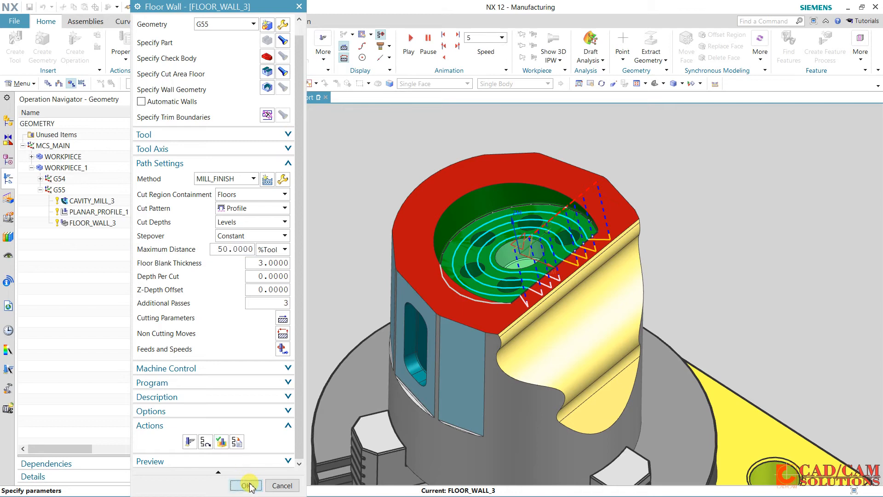
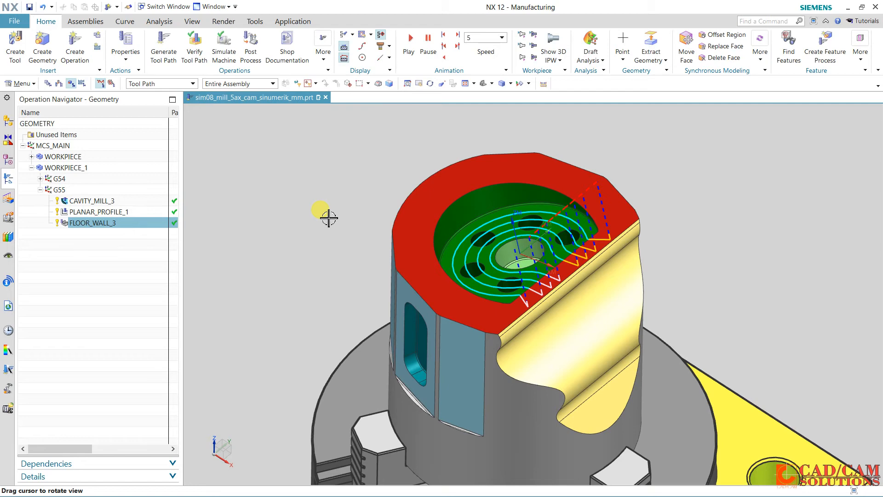
Create a mill_planar Planar Mill operation under G55 with tool UGT0201_092, keeping program 5-AXIS-AREA and method MILL_FINISH
click(101, 259)
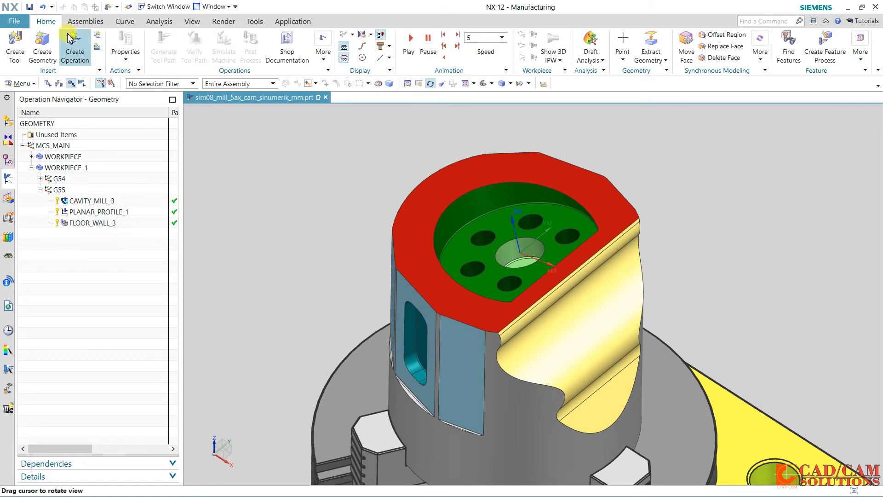
click(74, 46)
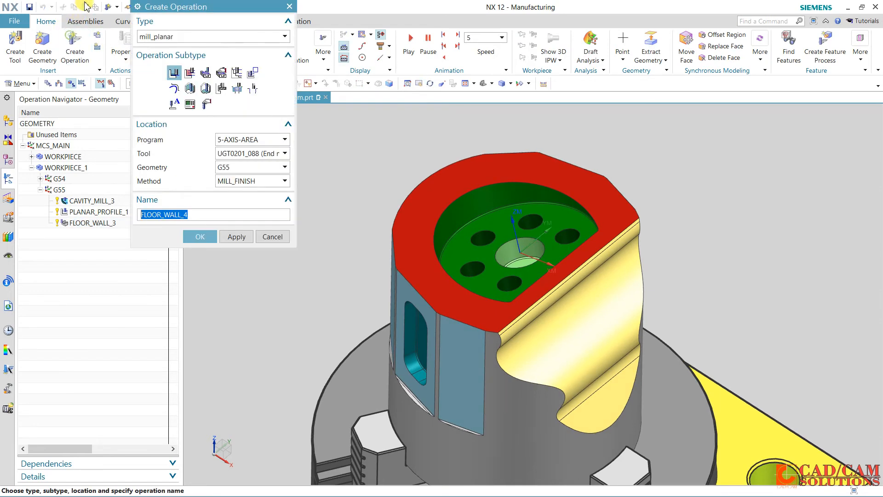
click(237, 73)
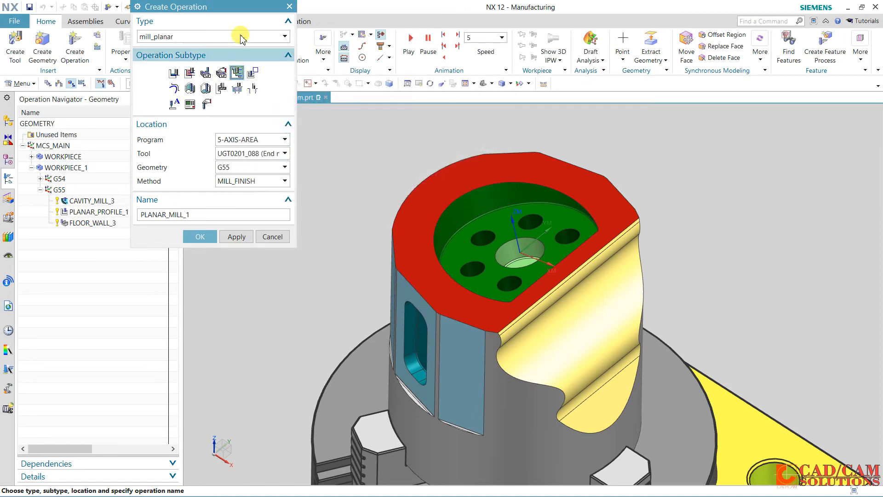
click(253, 154)
click(261, 206)
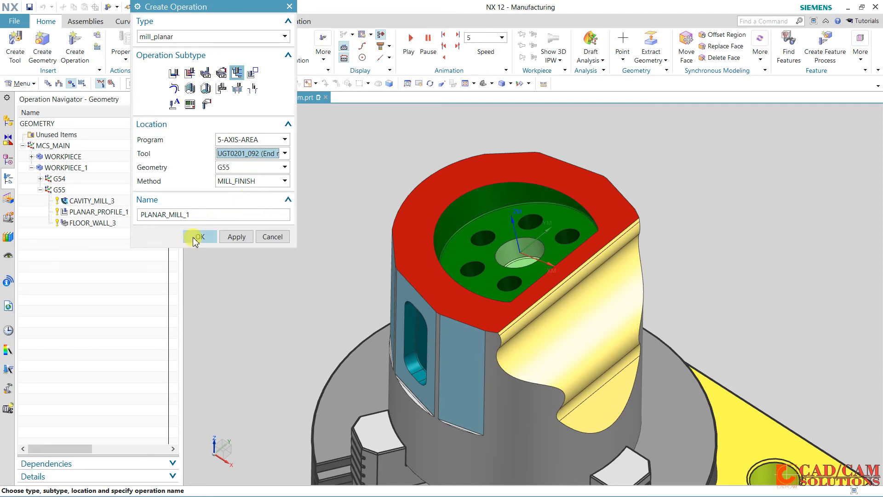
click(199, 236)
Specify the upper edge curve of the pocket's central hole as a closed part boundary with the tool side Inside
click(268, 53)
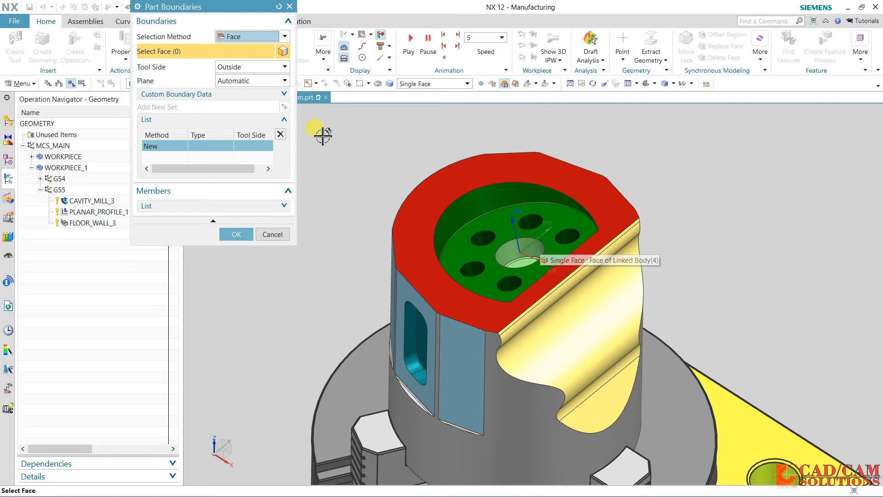
click(262, 37)
click(250, 57)
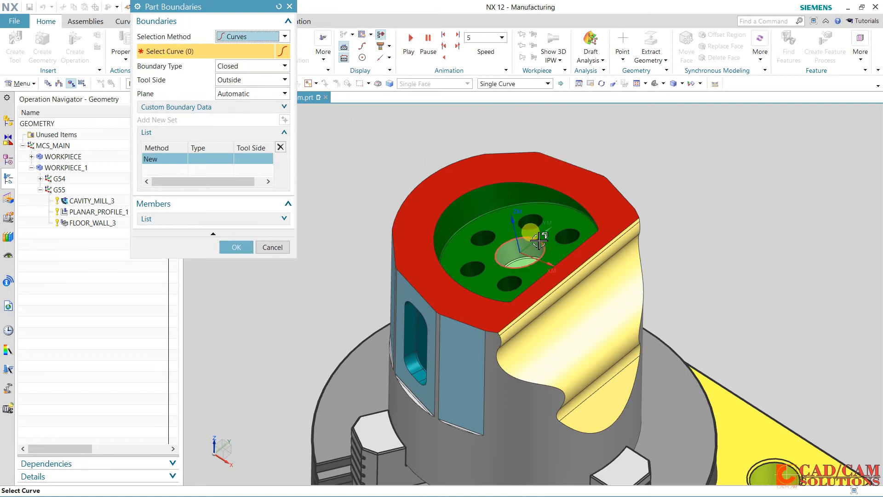
click(498, 246)
click(246, 67)
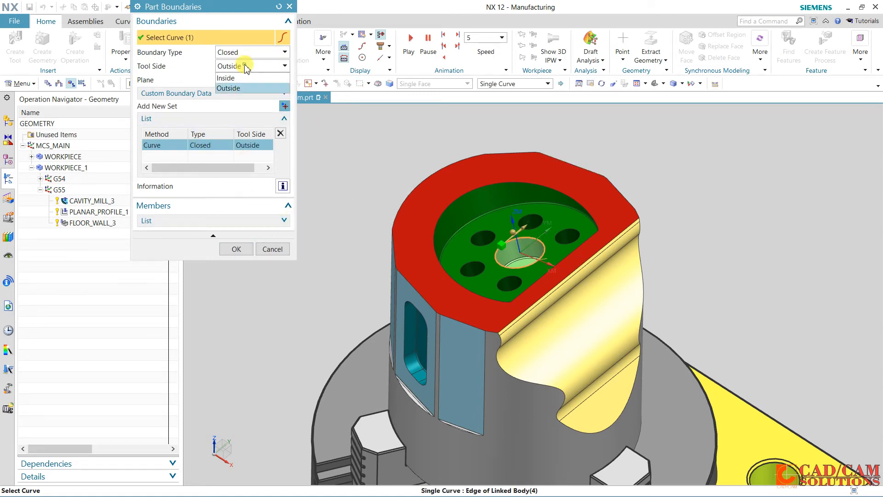
click(226, 77)
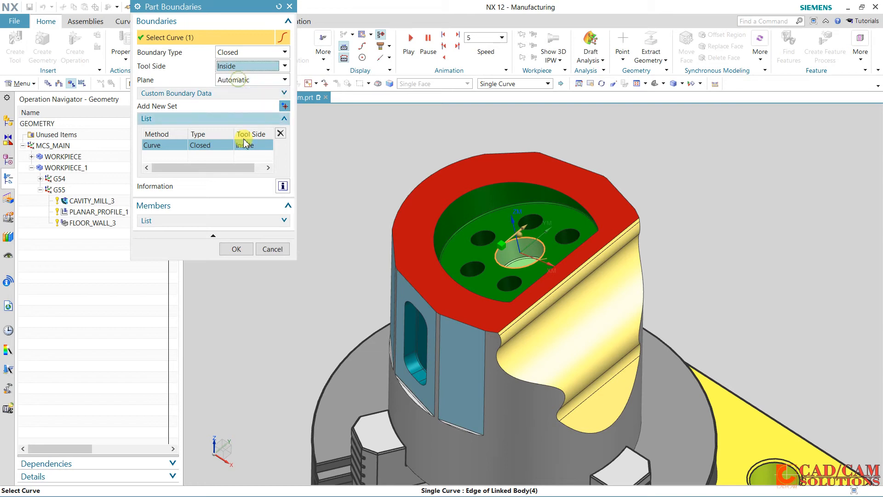
click(236, 249)
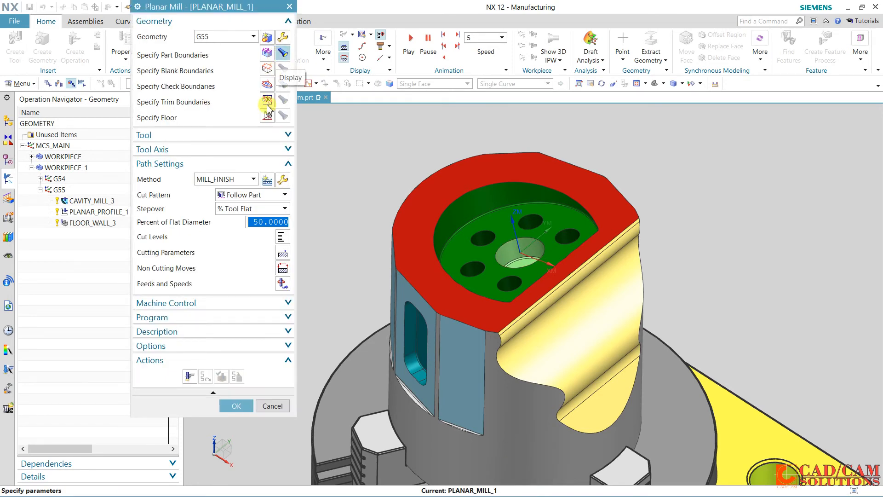
Specify the bottom face inside the central hole as the floor plane, with no offset
click(268, 116)
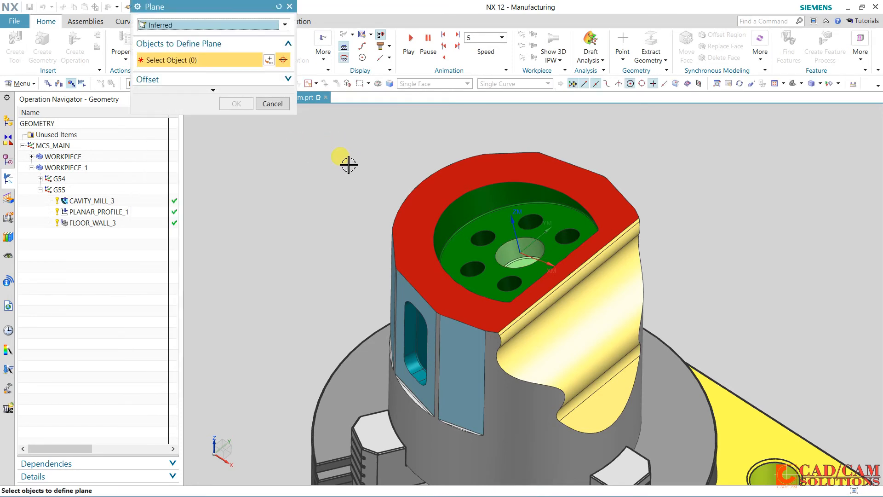
middle_drag(347, 161, 350, 171)
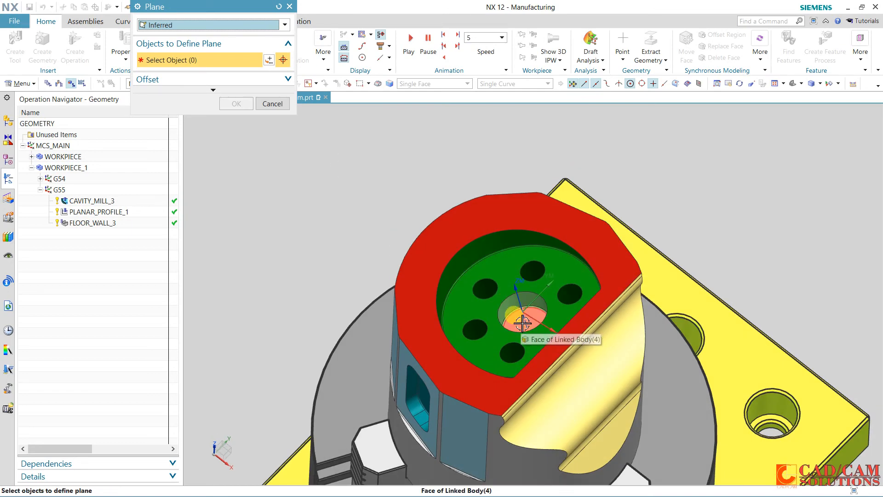
click(523, 318)
middle_drag(371, 222, 349, 193)
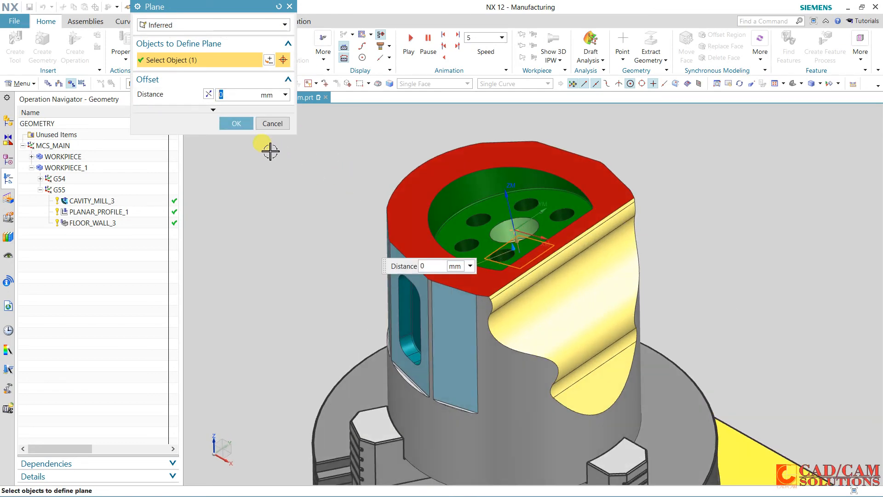
click(236, 123)
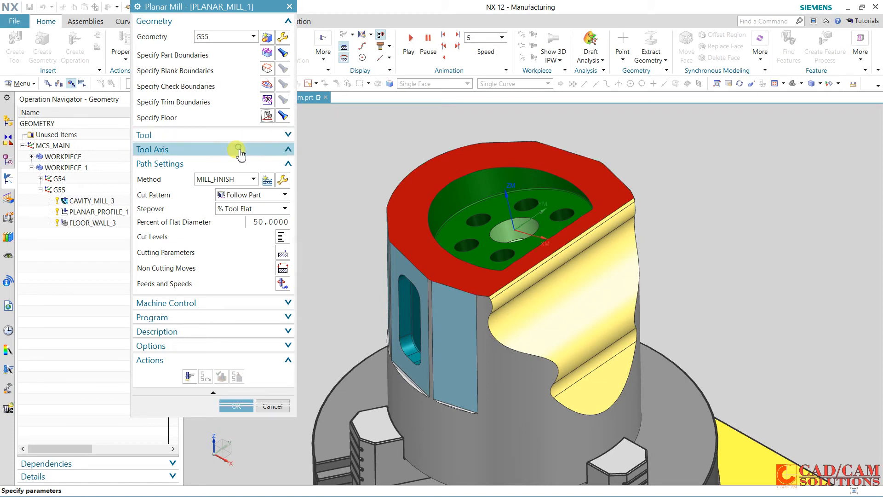
Set the cut pattern to Follow Periphery, keep the non cutting moves as they are, and generate the planar mill tool path
click(239, 150)
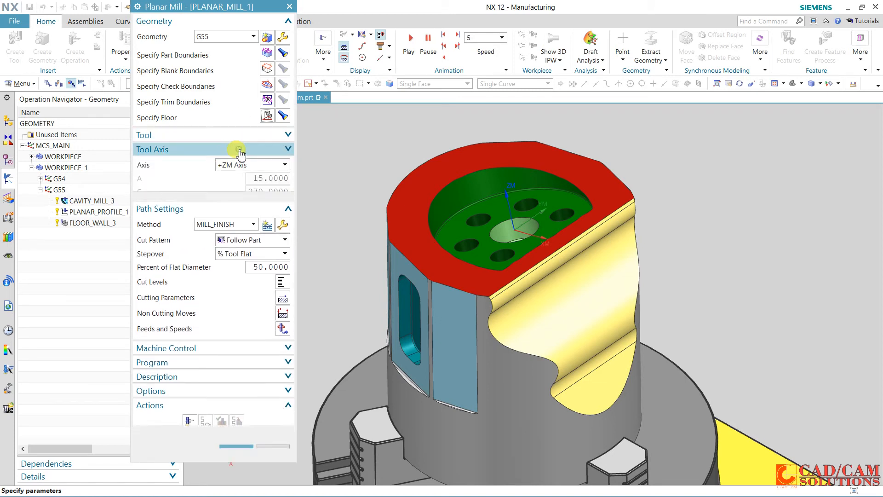
click(237, 150)
click(248, 195)
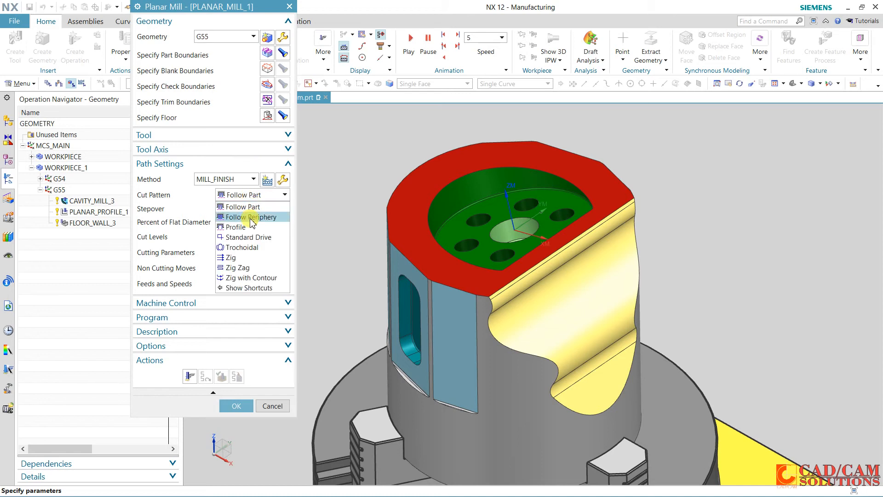
click(252, 217)
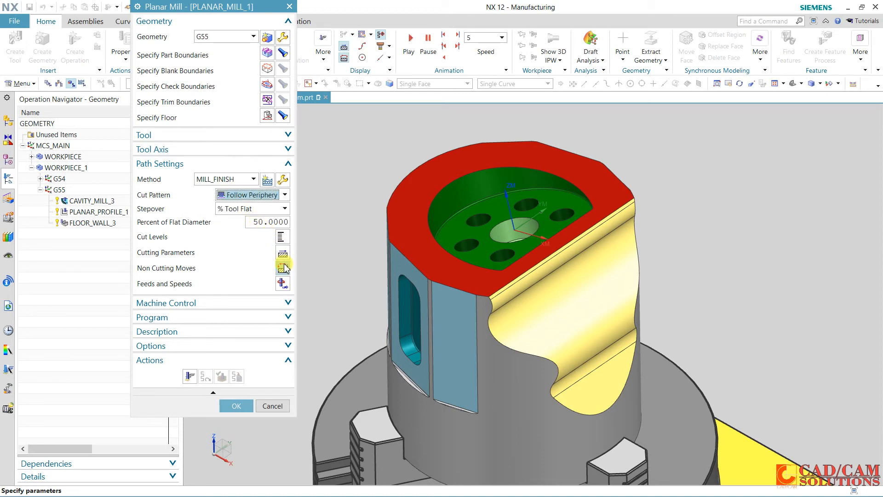
key(Escape)
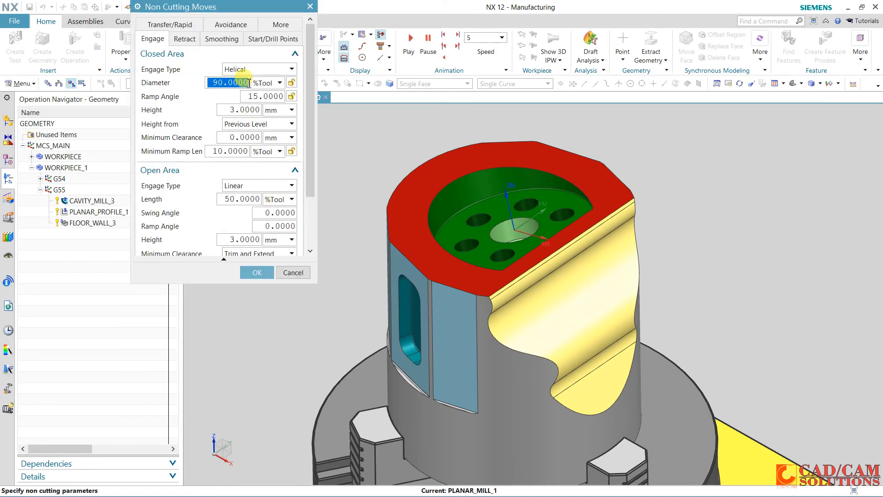
click(254, 271)
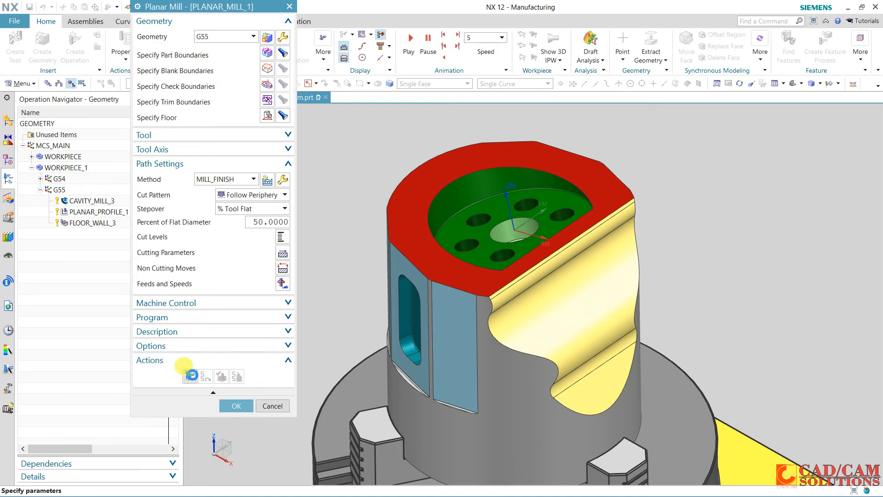
click(189, 377)
mouse_move(337, 216)
middle_down()
mouse_move(341, 236)
mouse_move(341, 226)
middle_up()
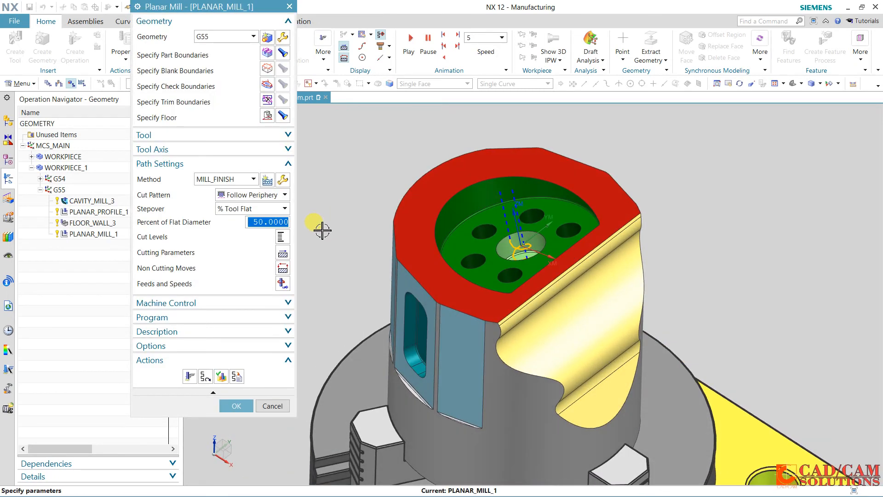
Set the common depth per cut to 1 in the cut levels and regenerate the tool path
click(285, 237)
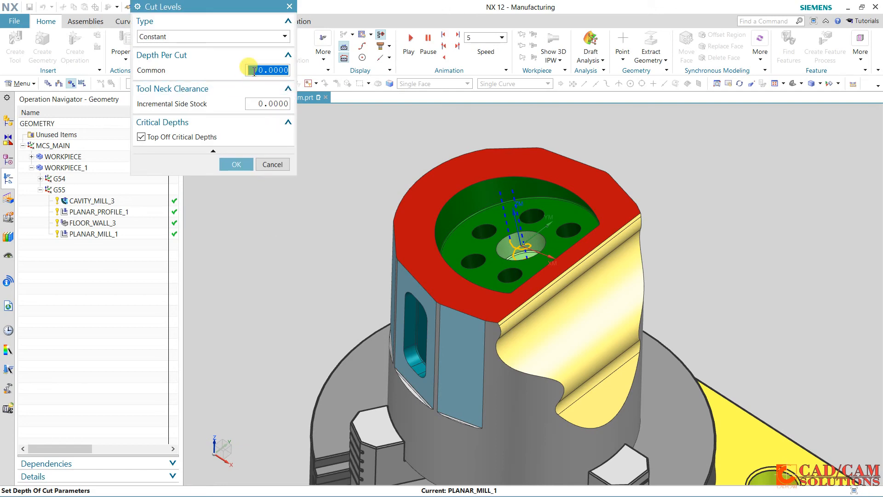
text(1)
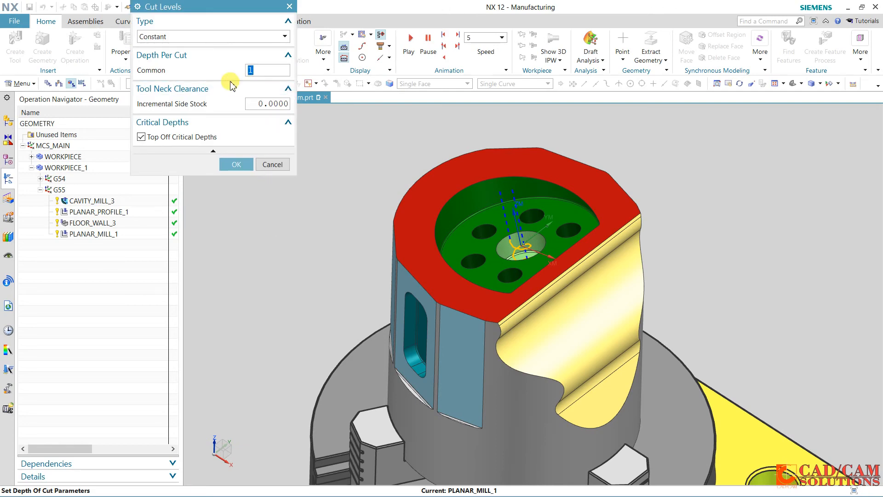
click(236, 164)
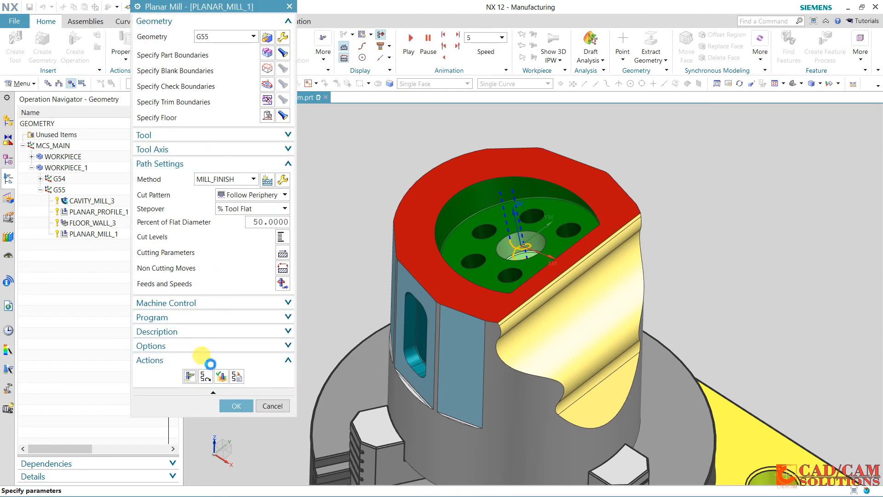
middle_click(335, 226)
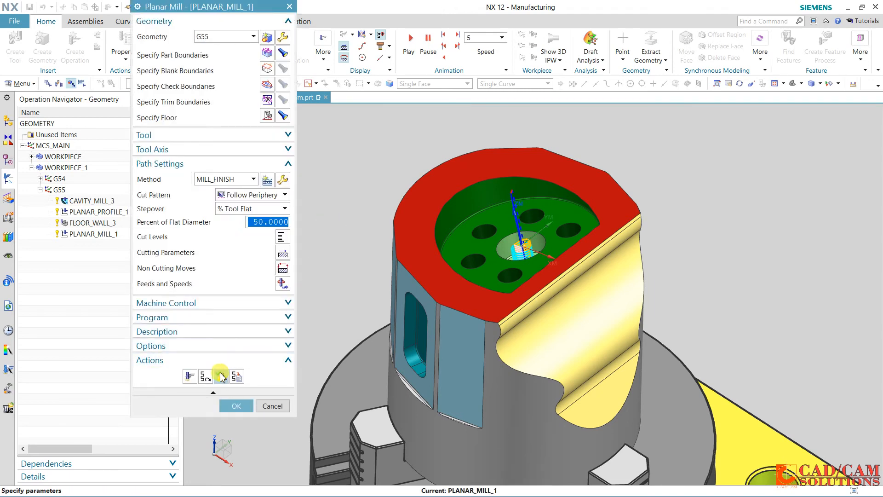
Verify the central hole's tool path by playing its animation, and accept the planar mill operation
click(221, 376)
click(218, 431)
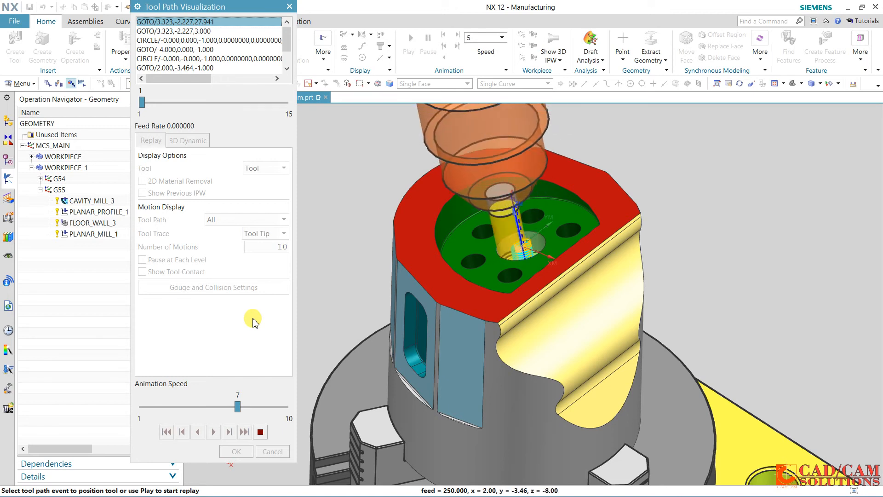
click(261, 433)
click(239, 451)
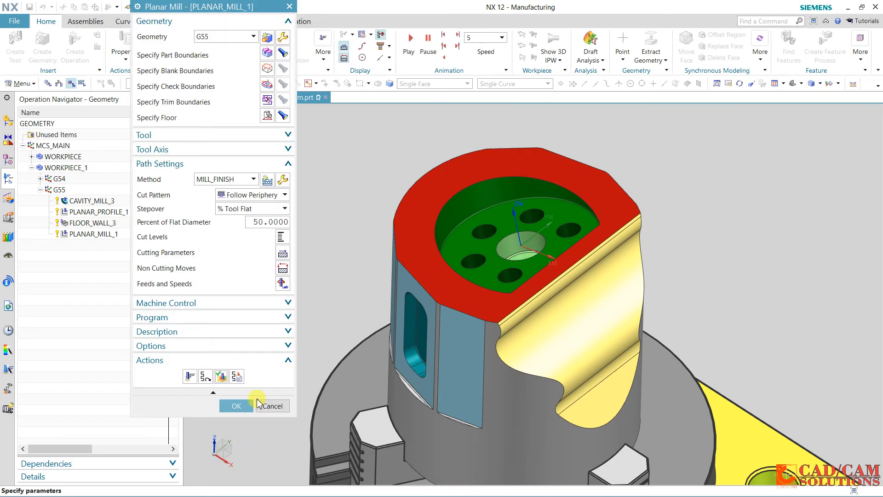
click(242, 404)
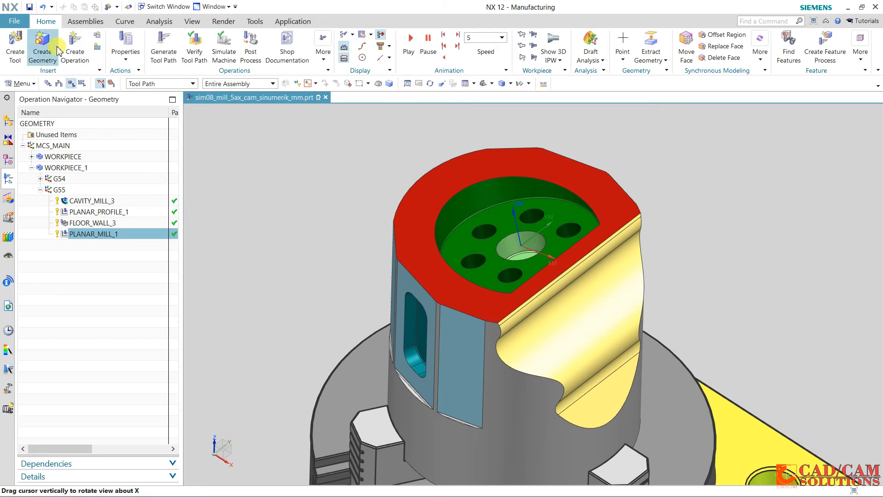
Create a hole_making geometry of subtype HOLE_BOSS_GEOM located under G55
click(42, 46)
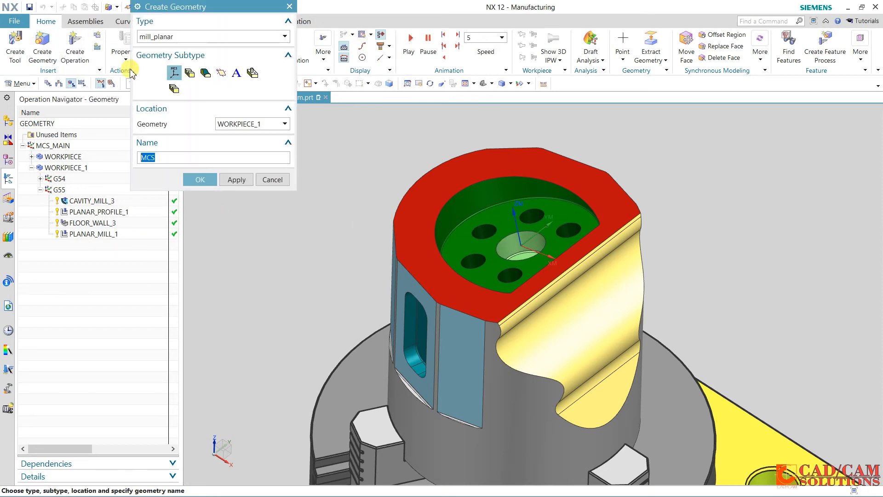
click(254, 77)
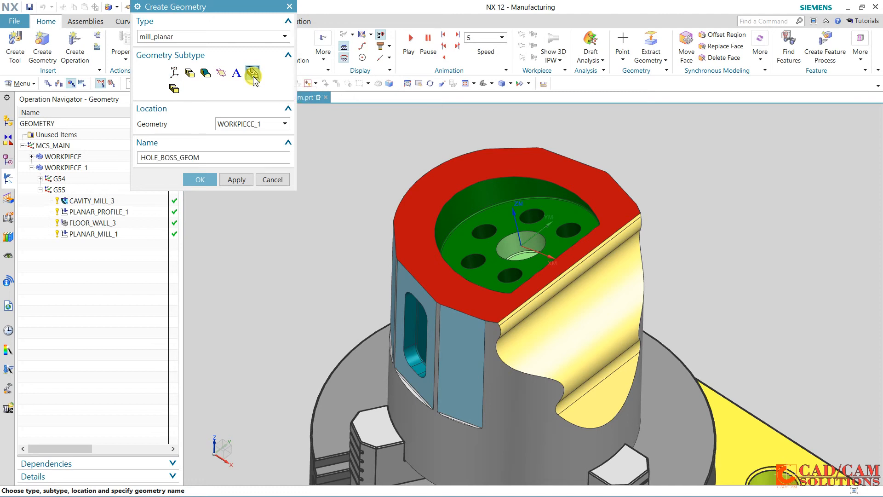
click(178, 36)
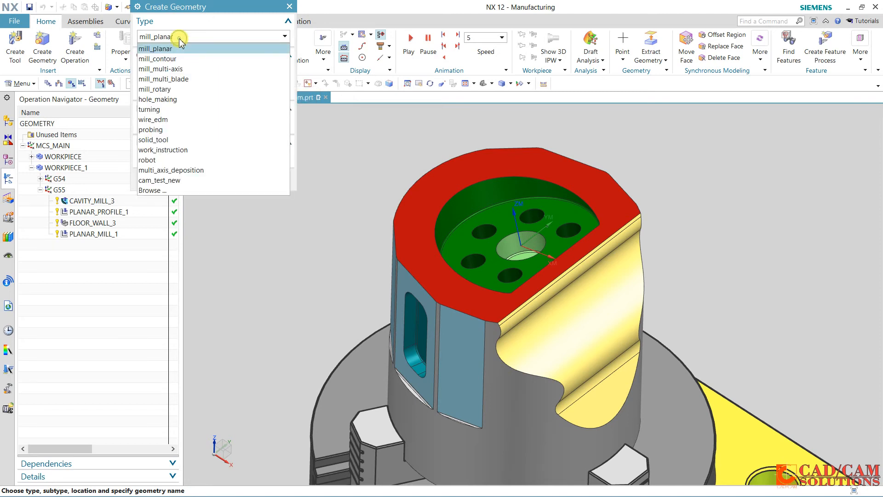
click(178, 99)
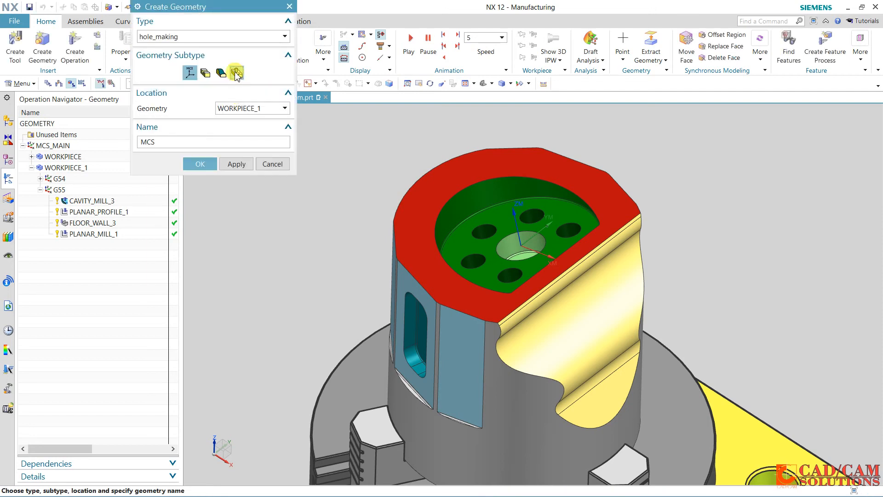
click(237, 73)
click(238, 108)
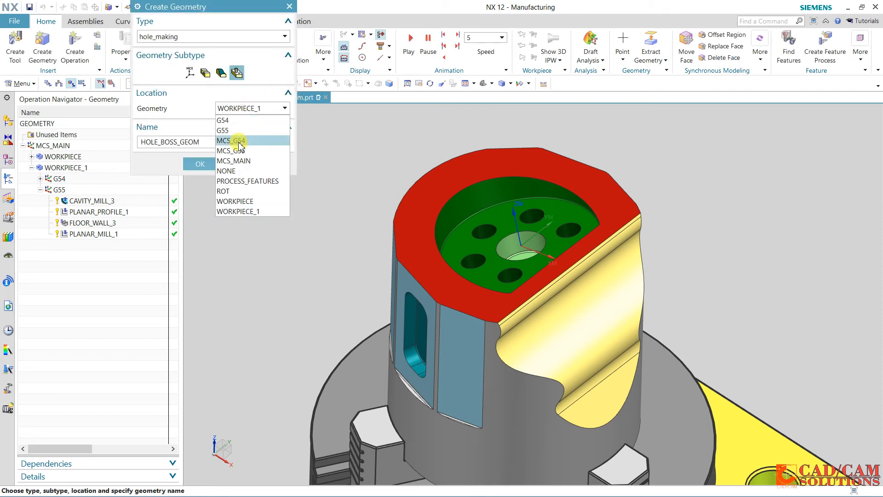
click(251, 150)
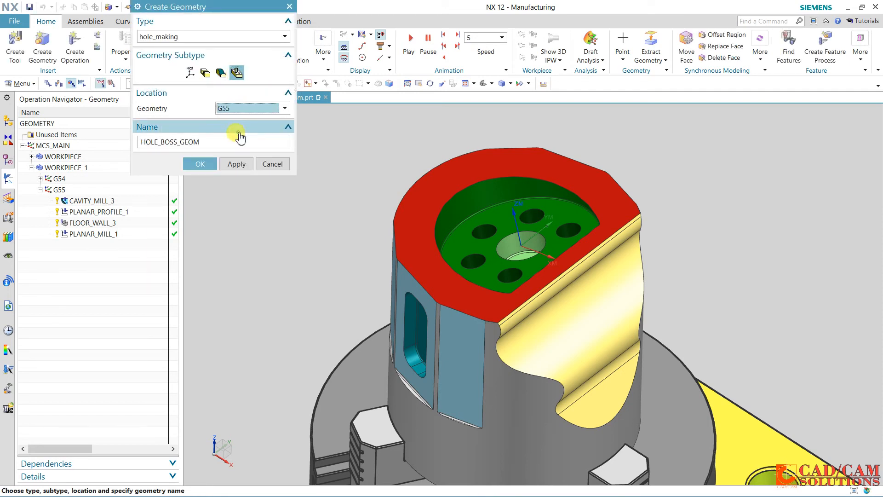
click(198, 164)
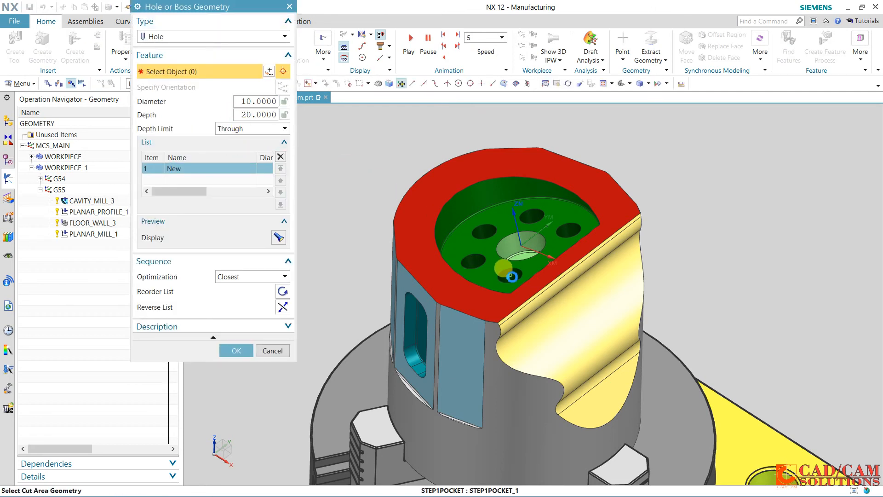
Select the five small holes around the central hole as features of the hole or boss geometry and accept it
click(510, 275)
click(476, 263)
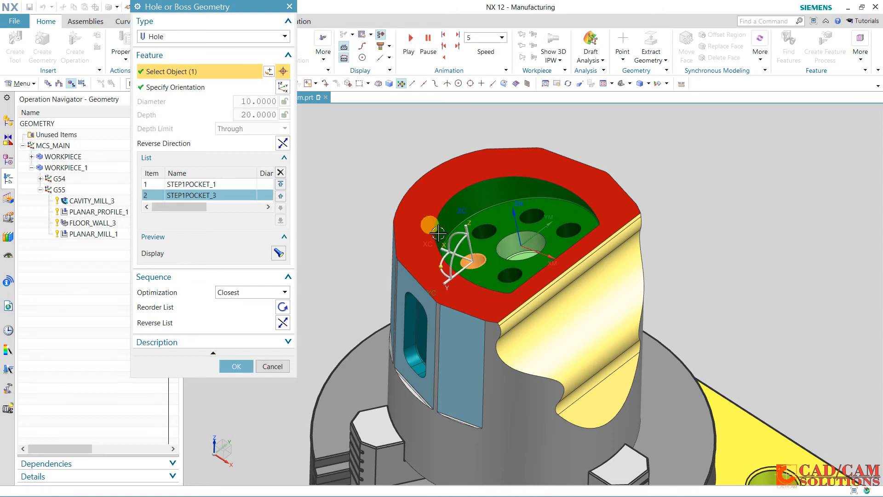
click(486, 234)
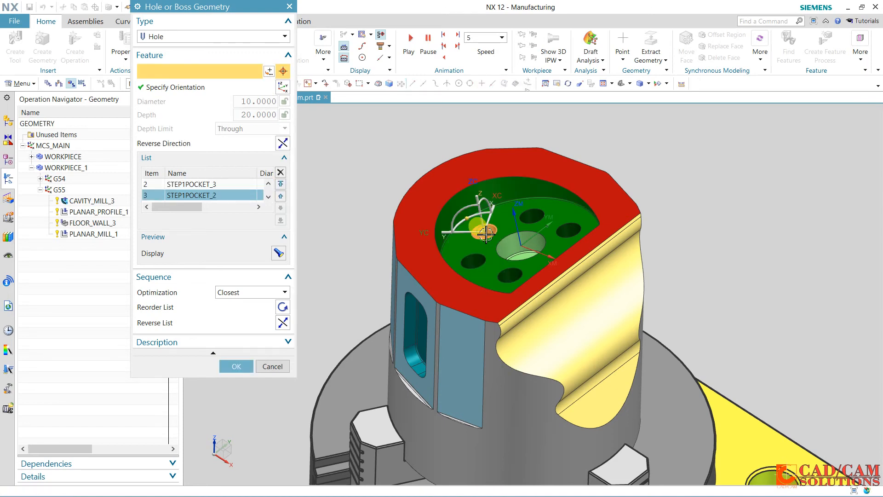
click(534, 216)
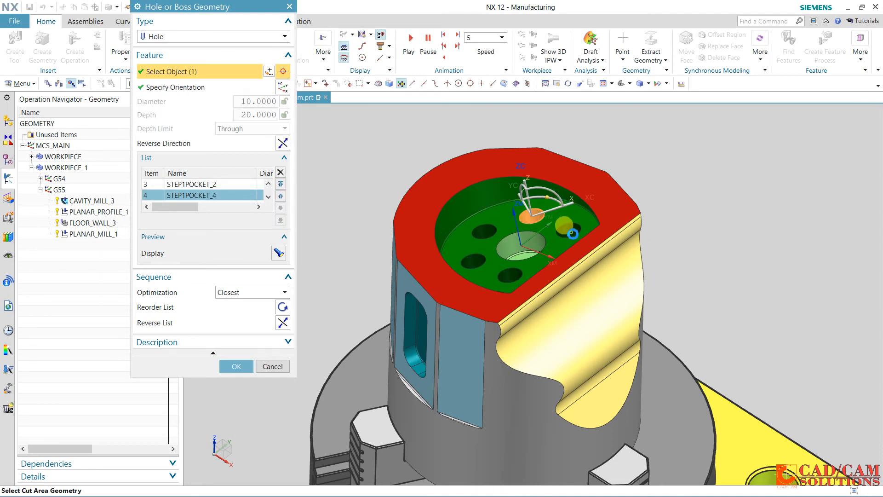
click(573, 235)
middle_drag(686, 239, 681, 236)
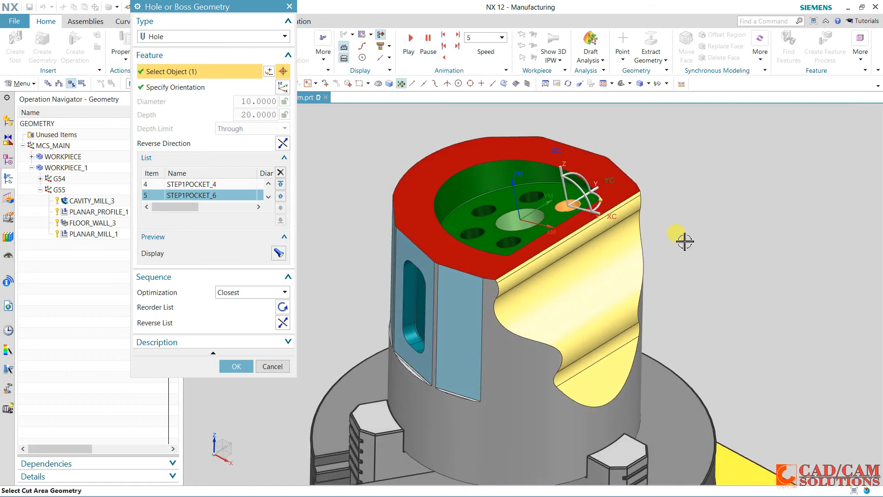
click(237, 367)
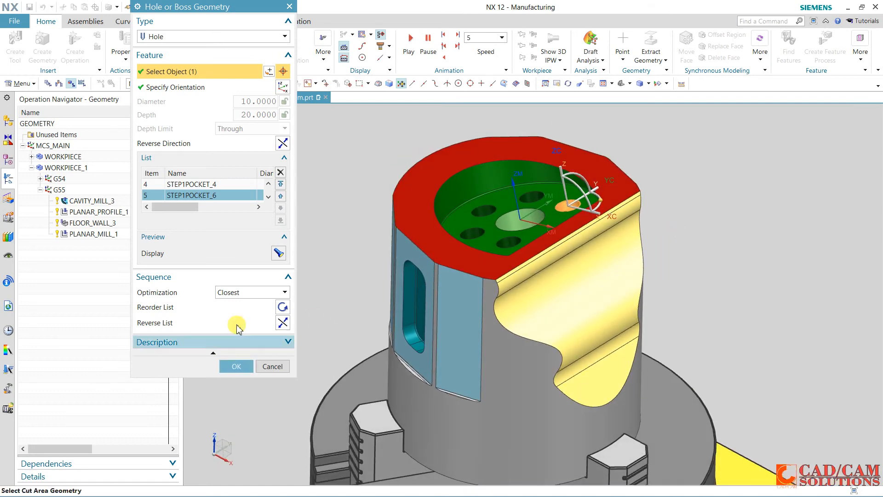
click(236, 365)
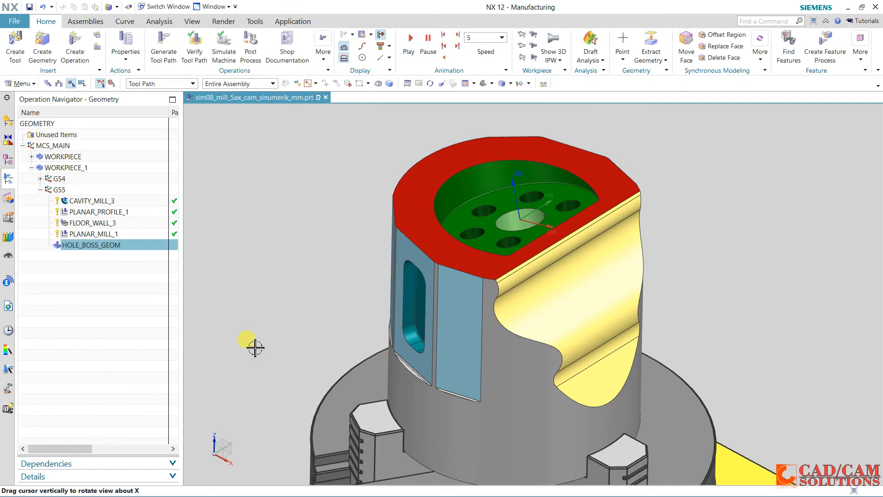
click(113, 293)
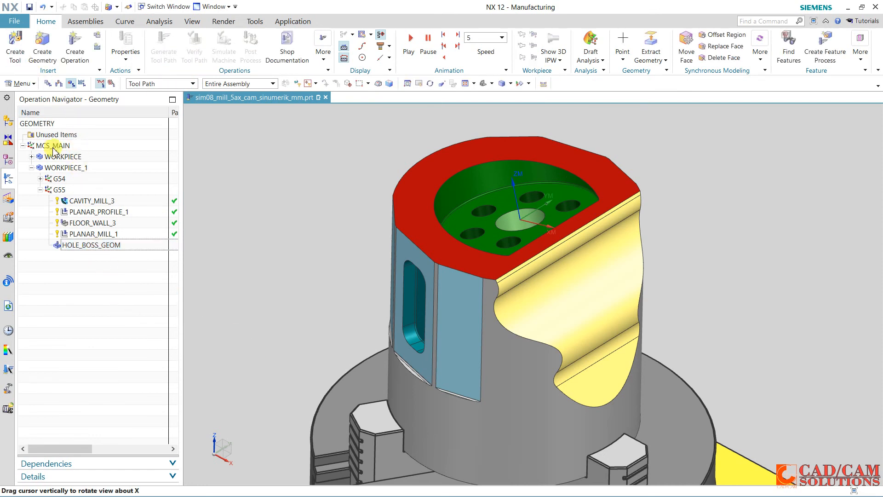
Create a hole_making spot drilling operation with tool UGT0321_010 (NC-Center Drill 20 mm) and geometry HOLE_BOSS_GEOM
click(105, 247)
click(75, 57)
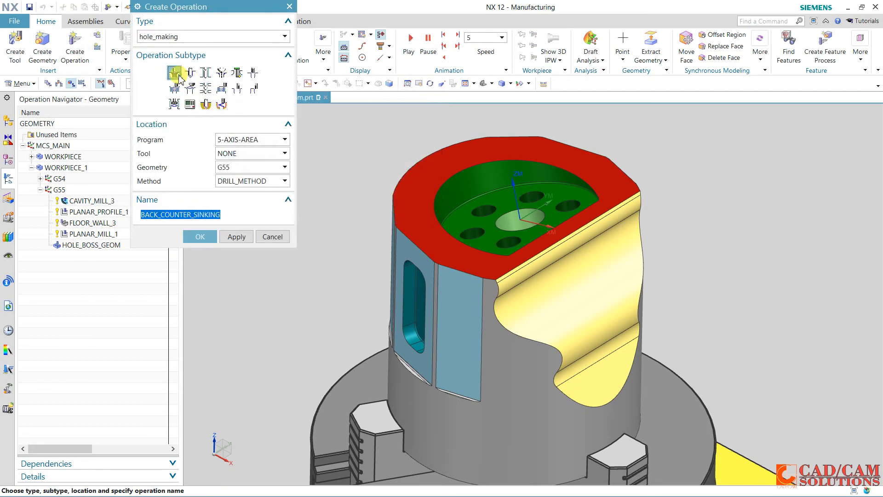
click(177, 75)
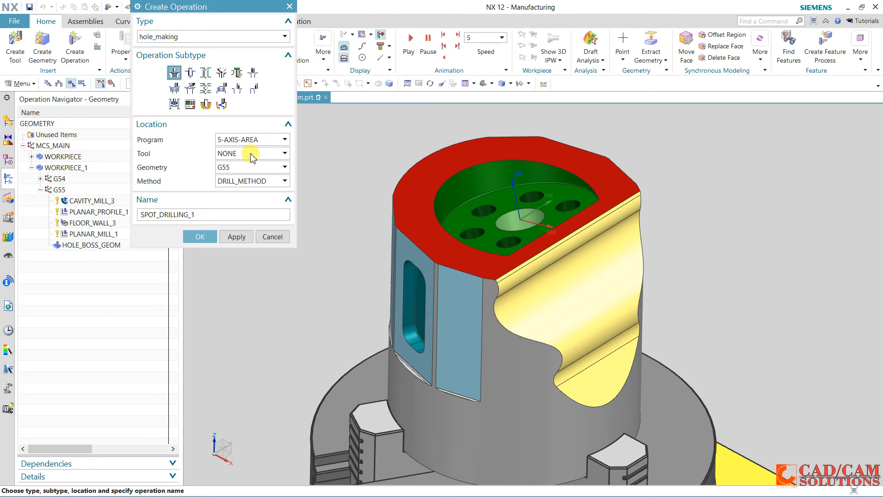
click(251, 157)
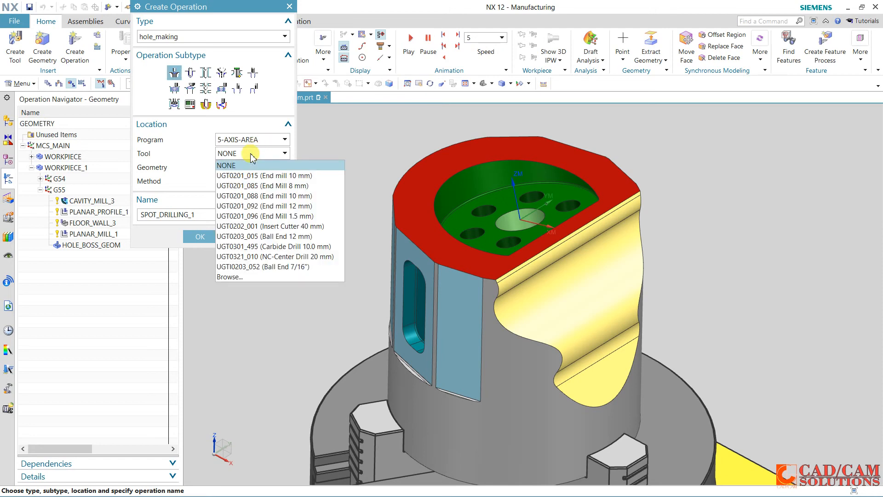
click(316, 256)
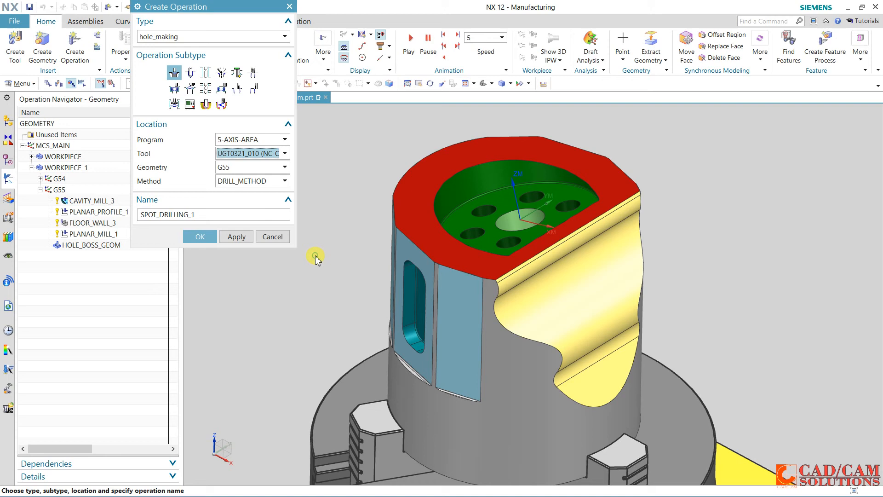
click(248, 167)
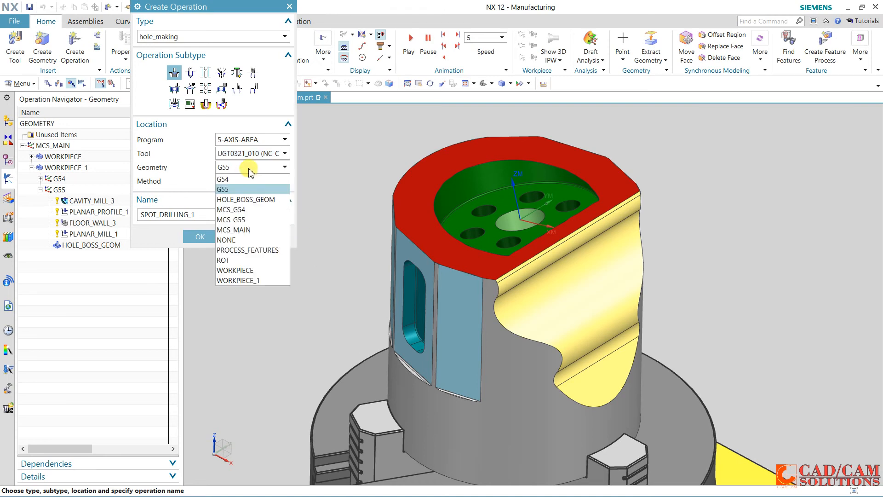
click(247, 204)
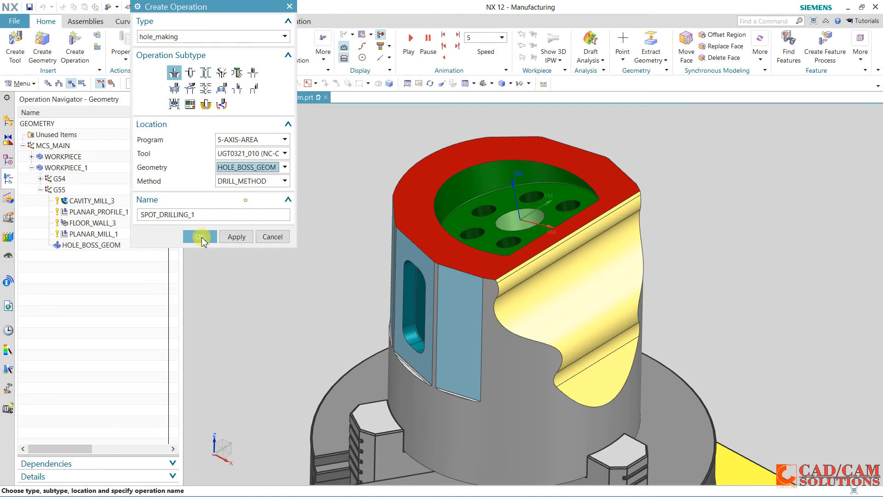
click(198, 237)
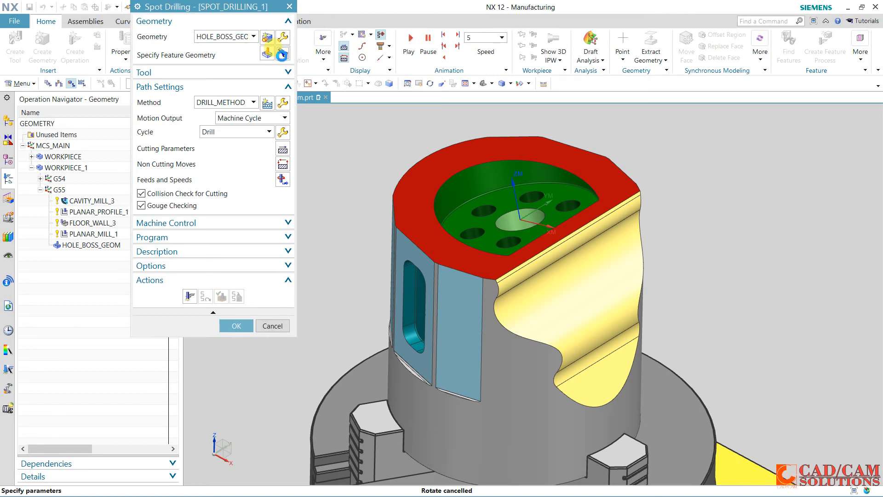
Display the spot drilling operation's feature geometry and generate its tool path
click(282, 54)
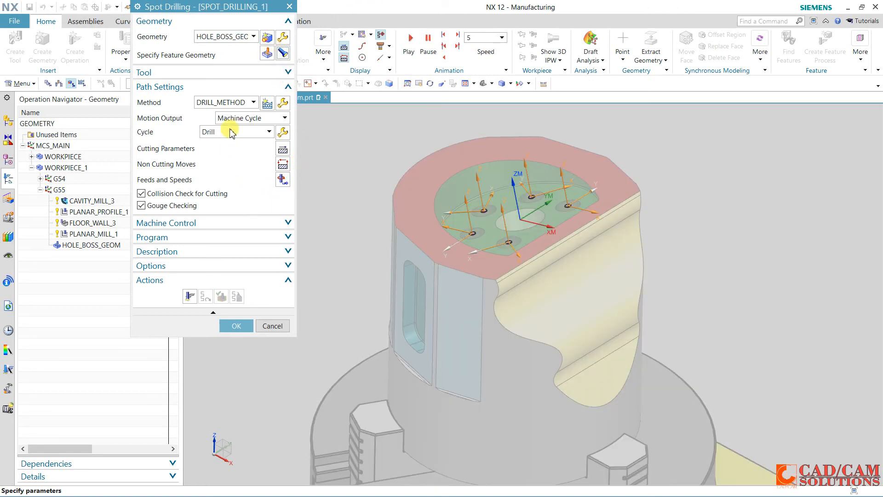
click(193, 298)
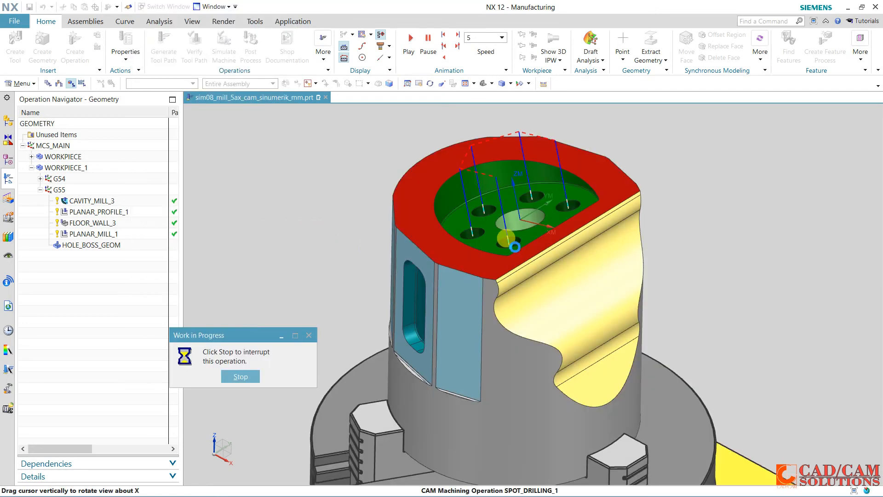
scroll(507, 241, up, 1)
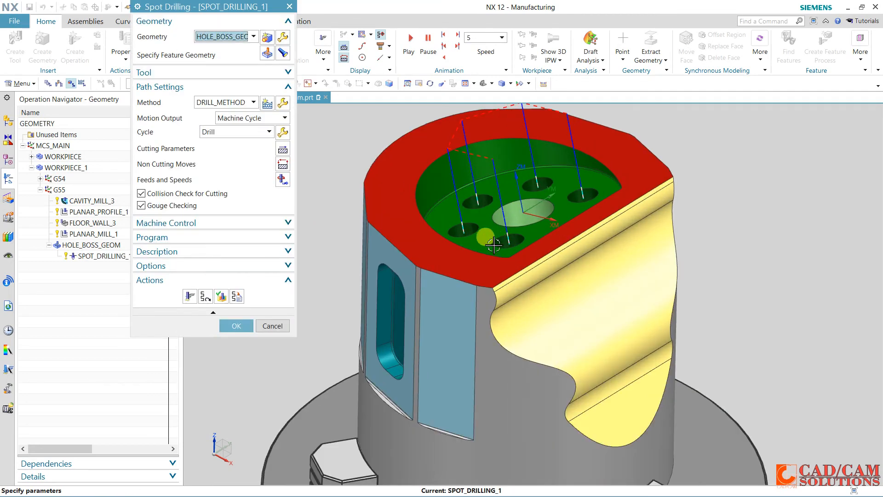
Set the centered hole depth to a user-defined 2 in the feature geometry and regenerate the spot drilling tool path
click(283, 103)
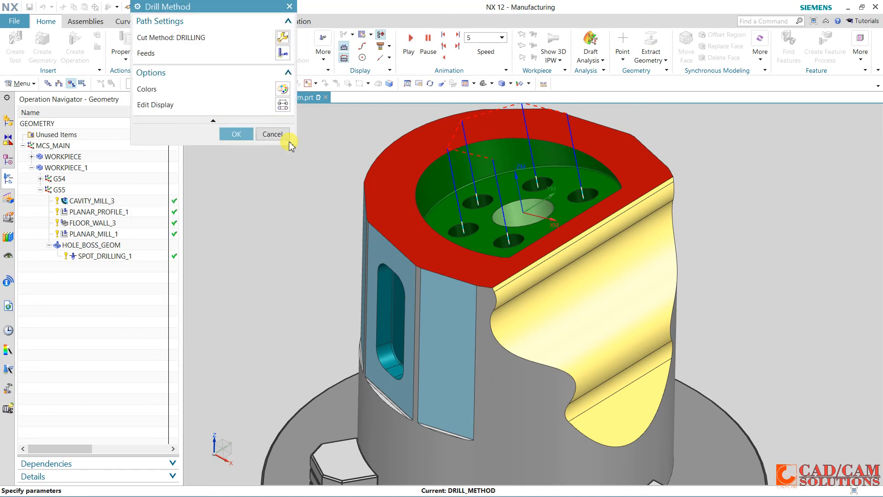
click(273, 134)
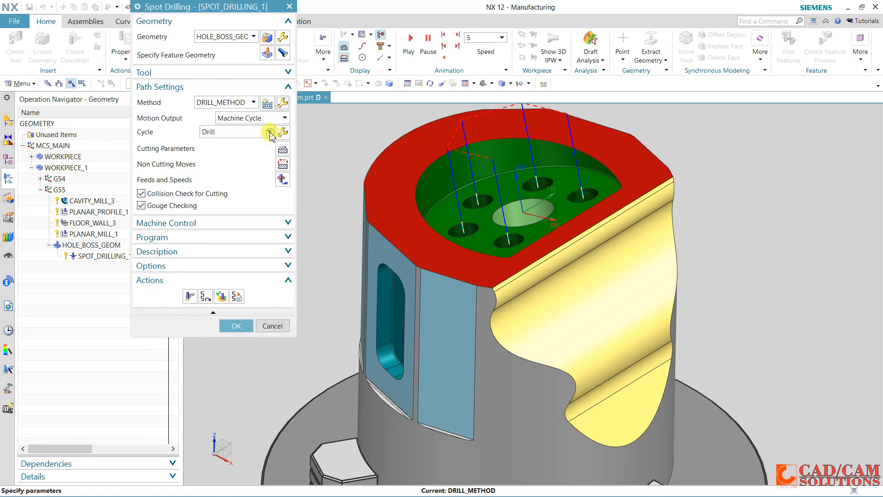
click(267, 54)
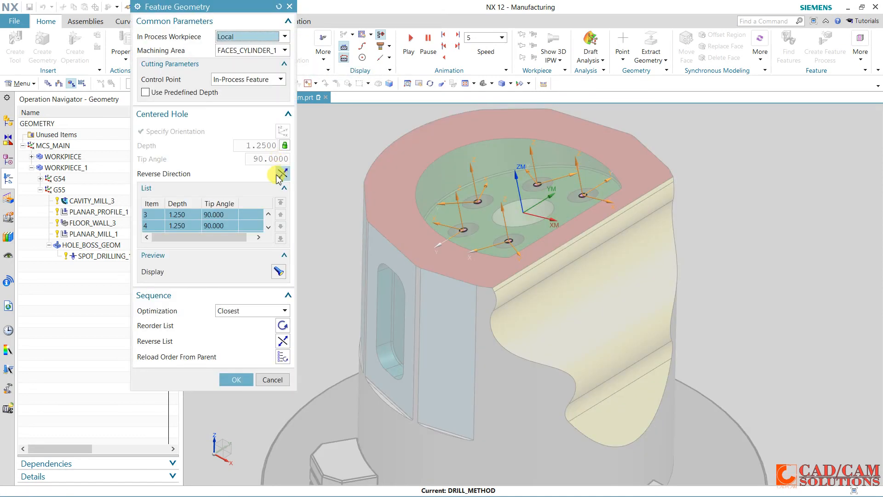
click(285, 146)
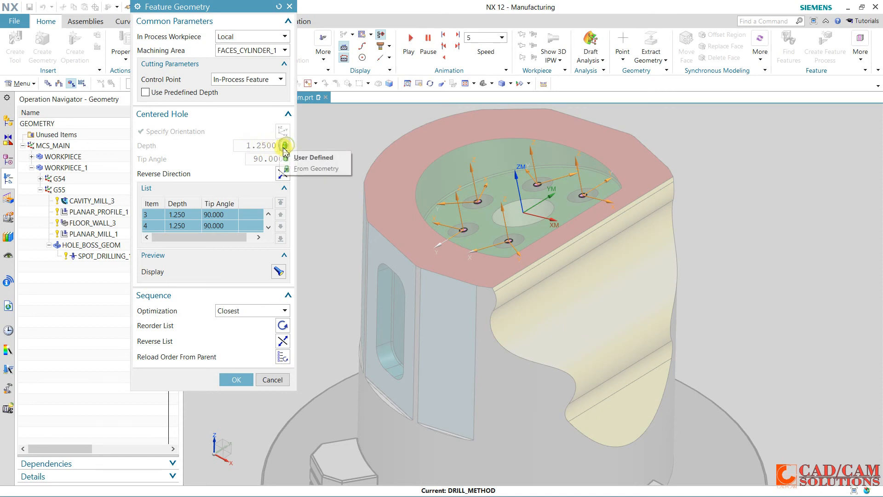
click(308, 158)
text(2)
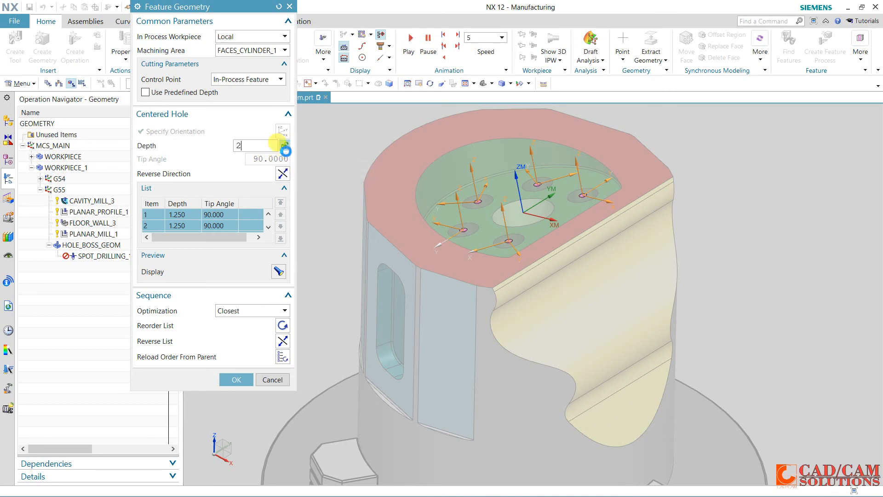
key(Return)
click(236, 379)
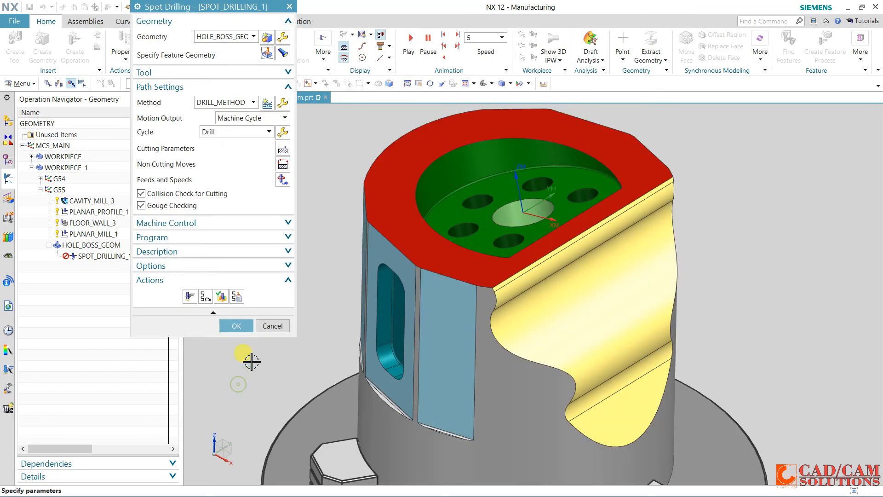
click(189, 297)
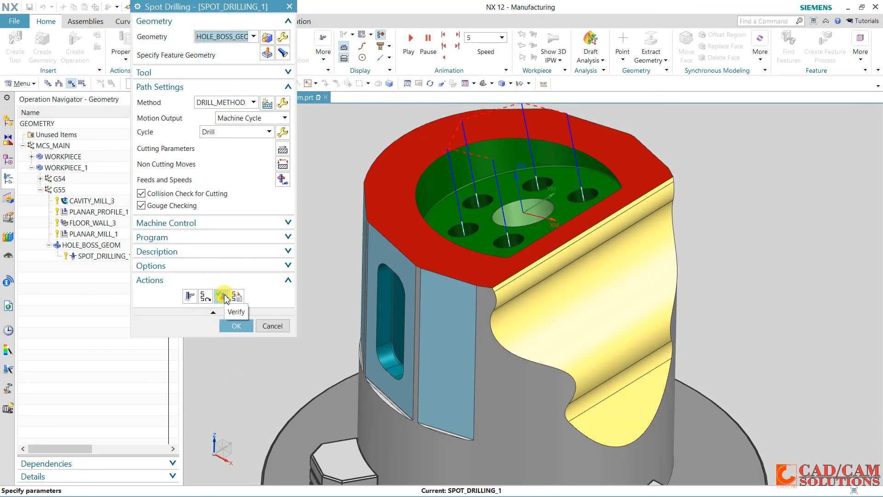
Check the spot drilling tool path in the tool path visualization and accept the operation
click(223, 297)
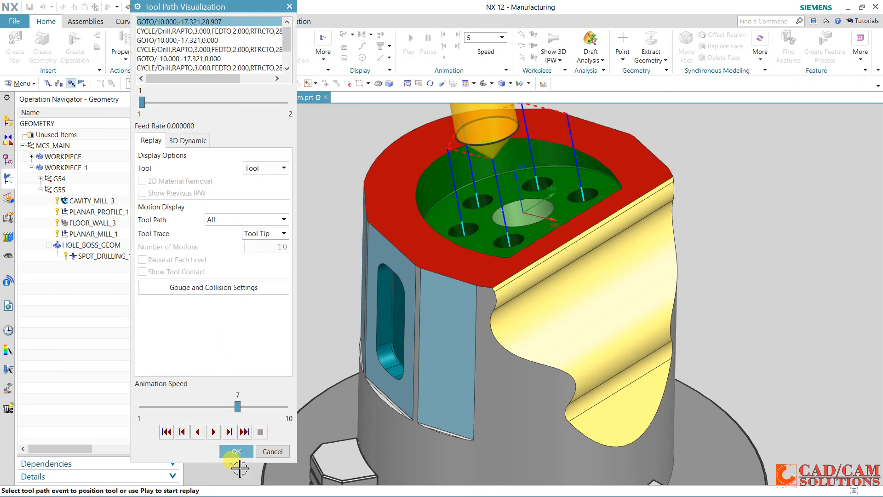
click(236, 451)
click(234, 323)
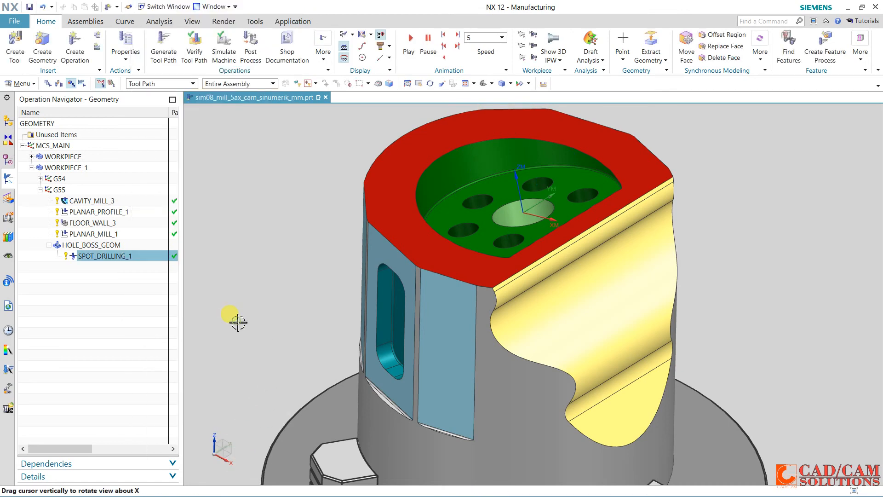
Create a hole_making drilling operation on HOLE_BOSS_GEOM with tool UGT0301_495 (Carbide Drill 10.0 mm), generating and accepting its tool path
click(134, 292)
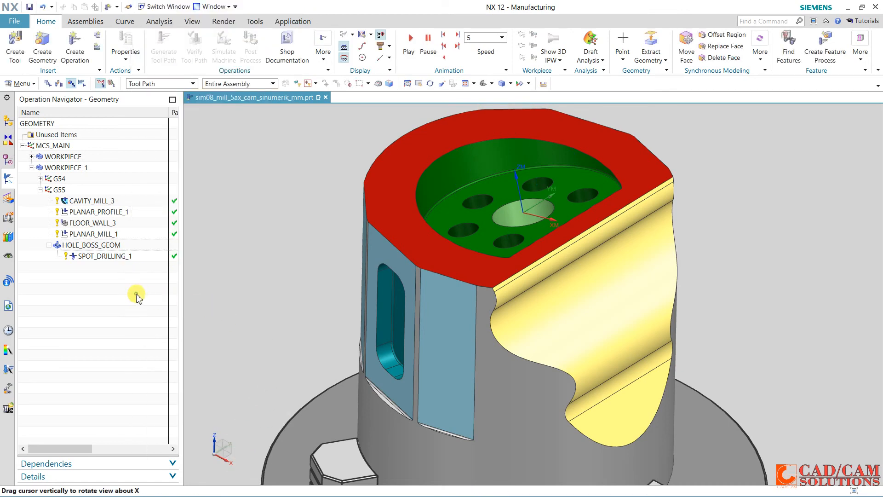
click(68, 47)
click(189, 73)
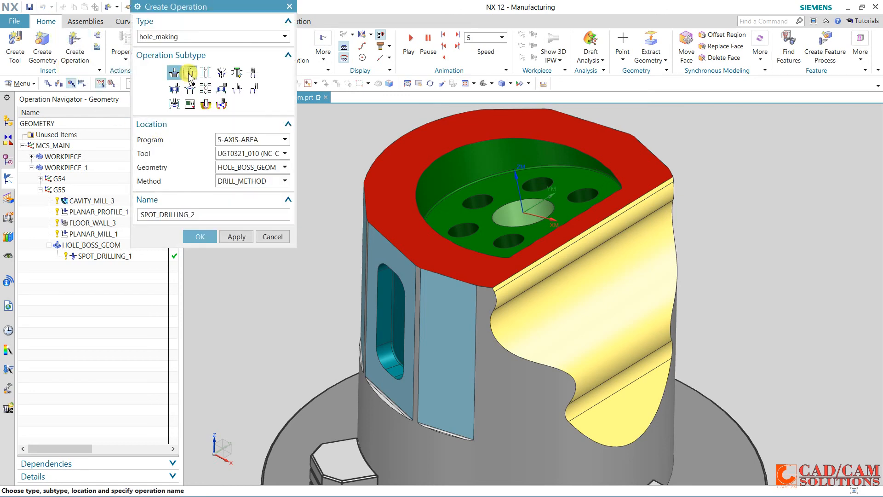
click(246, 159)
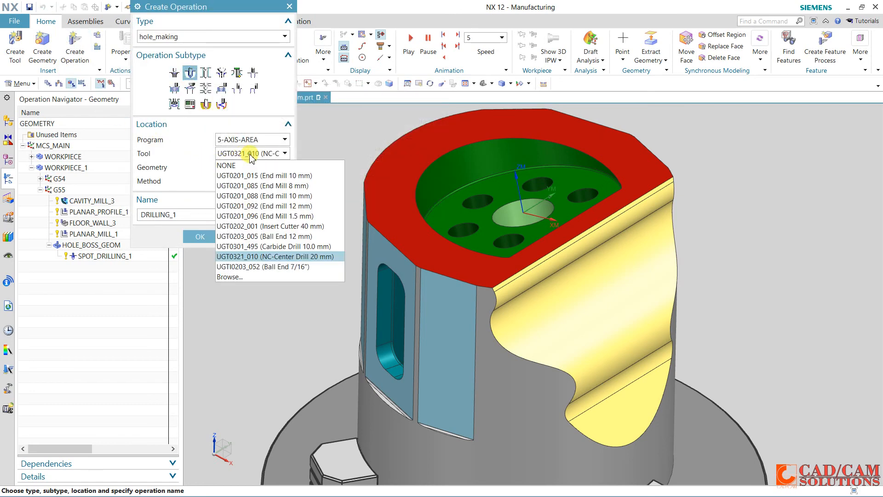
click(281, 247)
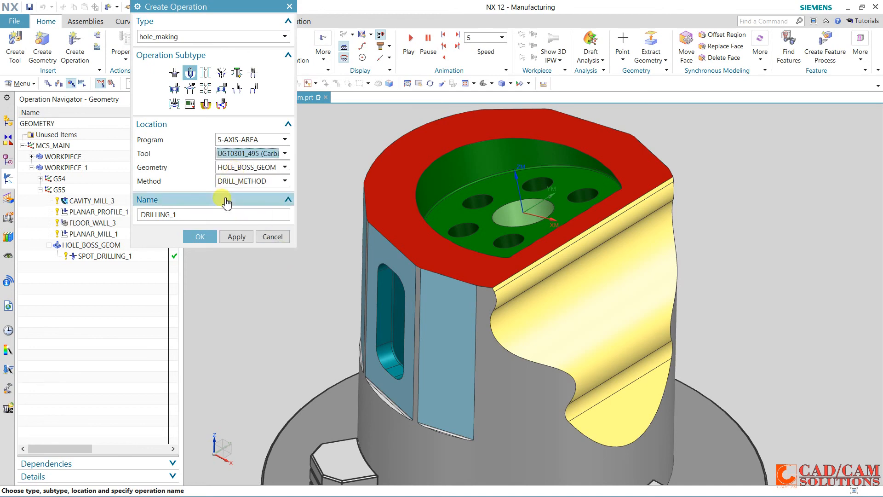
click(203, 236)
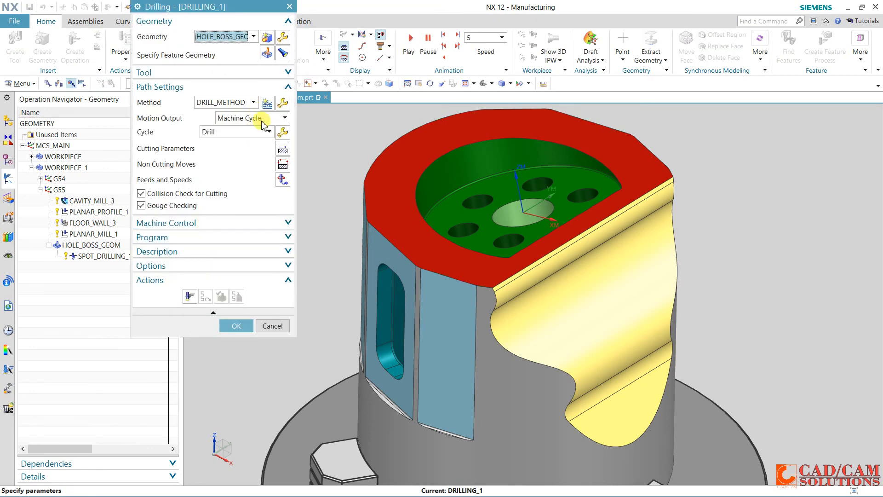
click(190, 296)
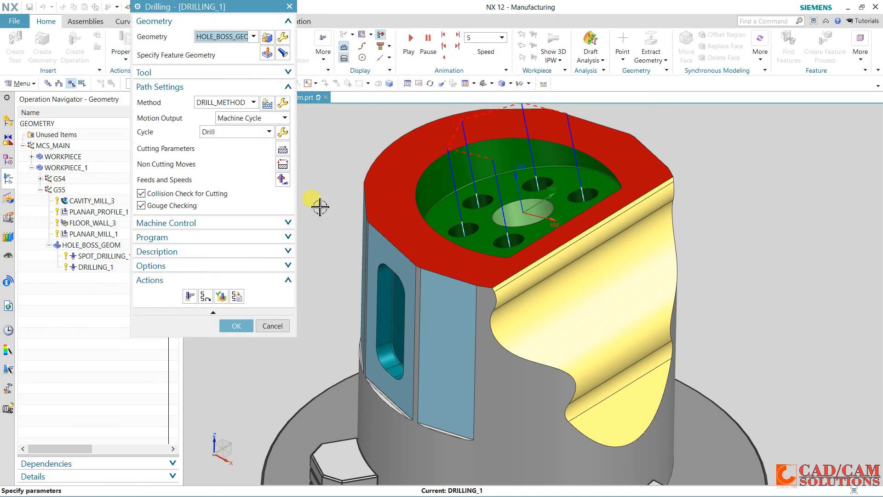
click(233, 326)
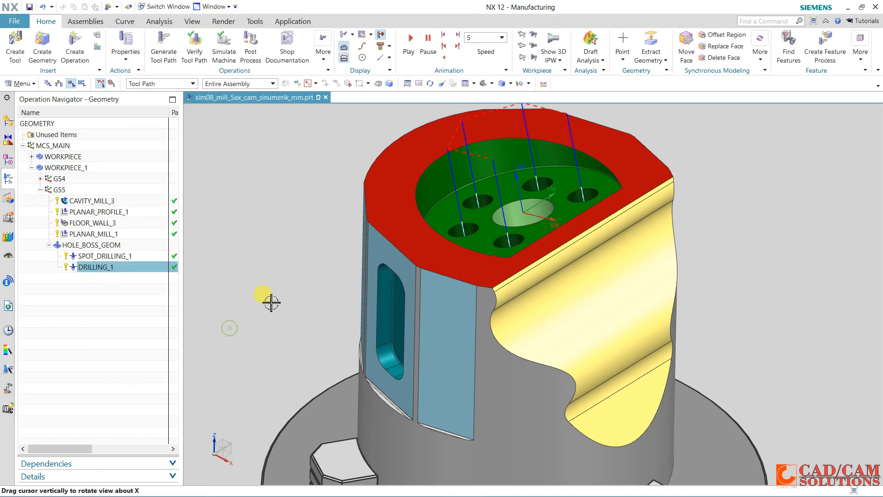
Verify the G55 operations CAVITY_MILL_3 through DRILLING_1 together with 3D Dynamic material removal at animation speed 5
click(86, 201)
shift+click(100, 269)
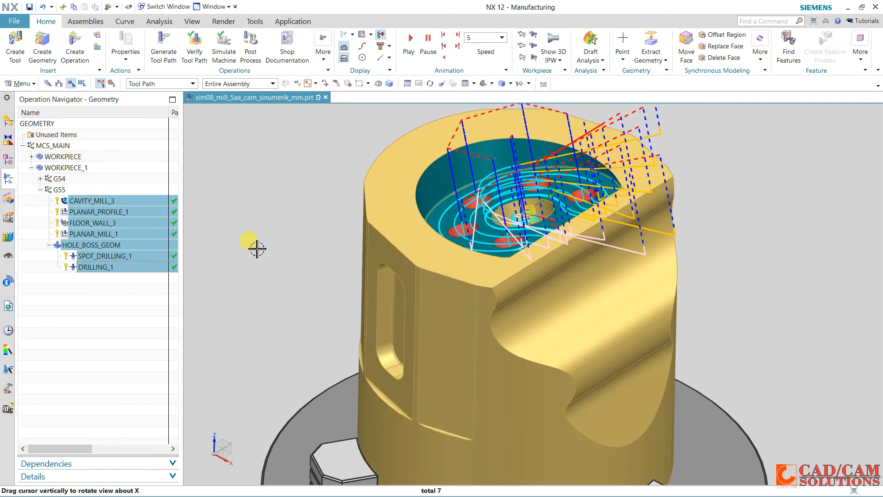
mouse_move(257, 248)
middle_down()
mouse_move(283, 232)
mouse_move(270, 269)
mouse_move(271, 258)
middle_up()
click(195, 45)
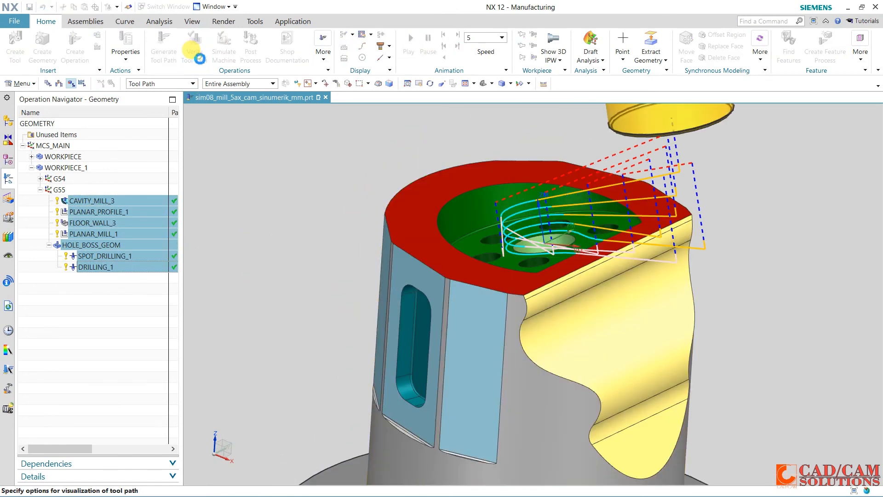
click(206, 407)
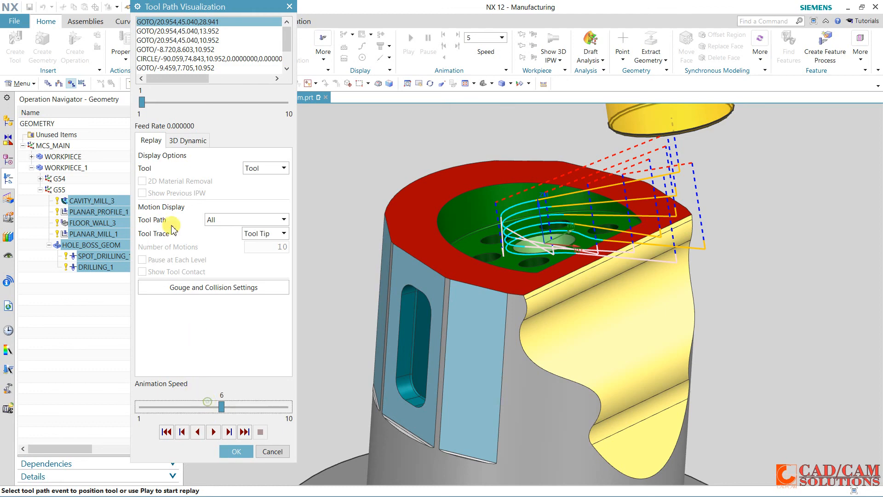
click(186, 140)
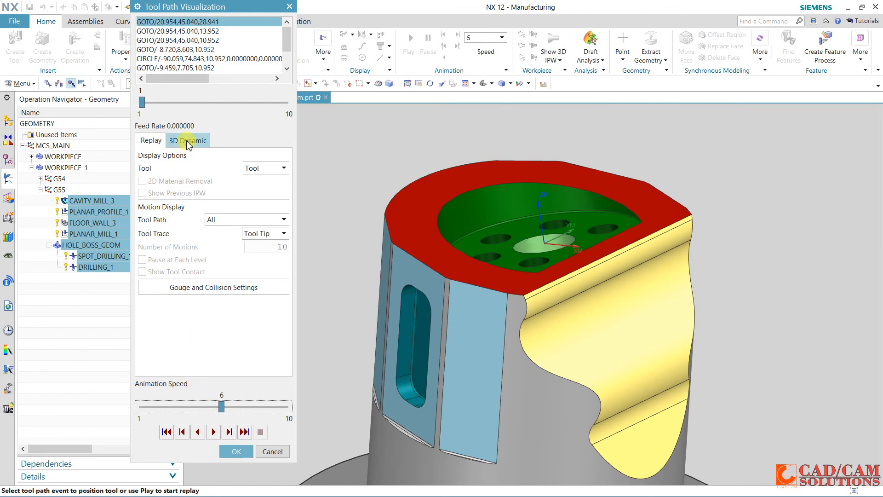
click(213, 432)
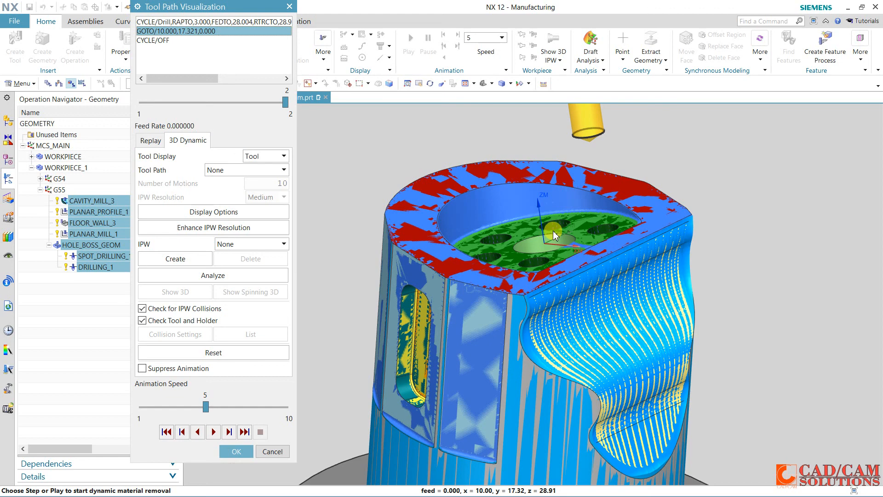
scroll(553, 231, down, 1)
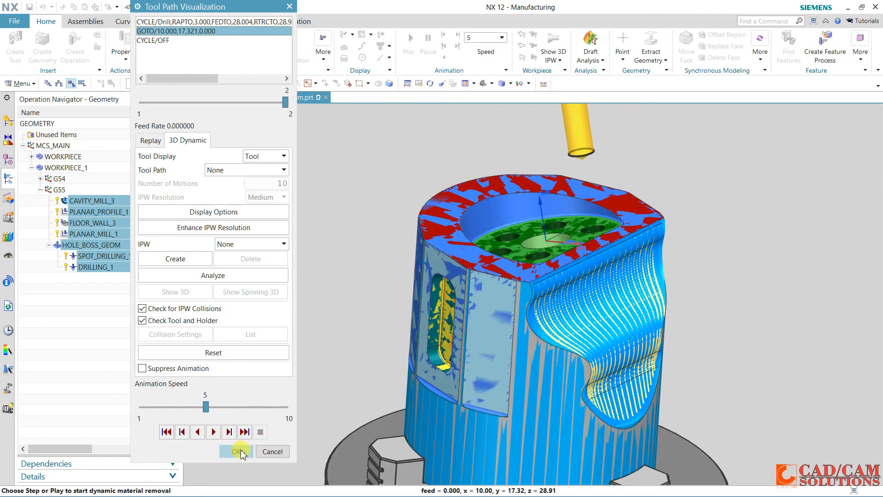
click(236, 451)
scroll(334, 332, down, 5)
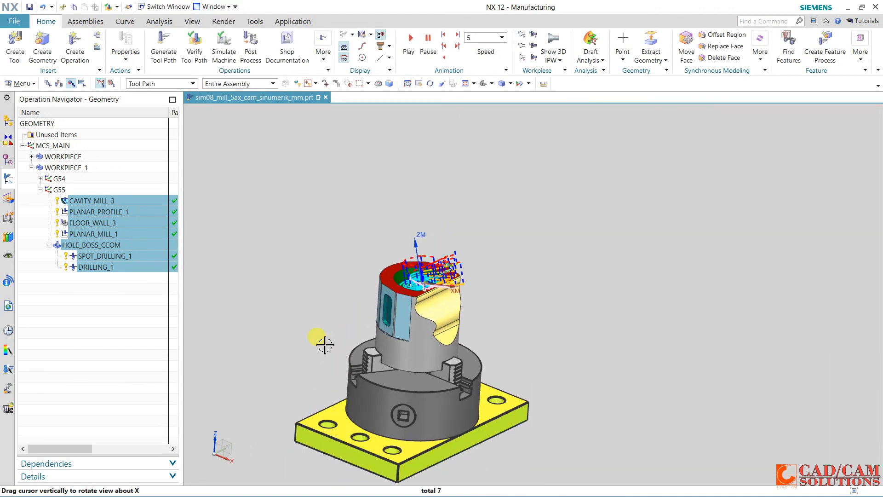
click(49, 272)
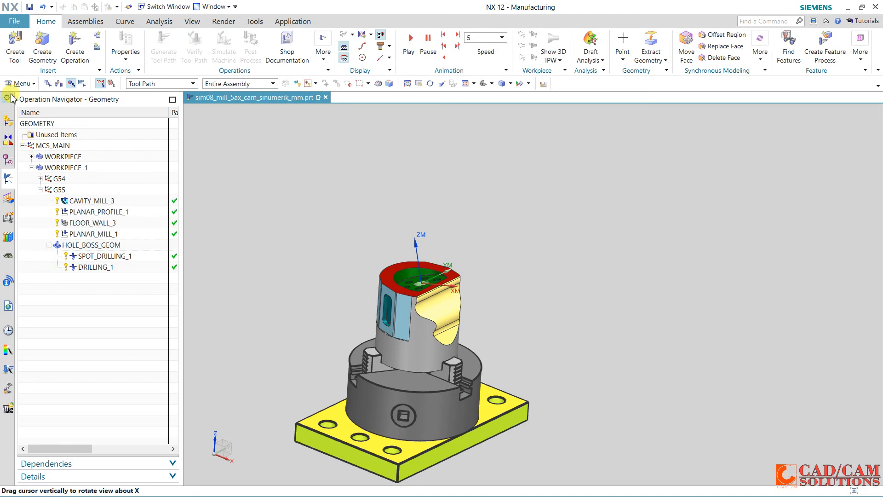
Show the sim08_mill_5ax machine component around the fixture assembly
click(8, 121)
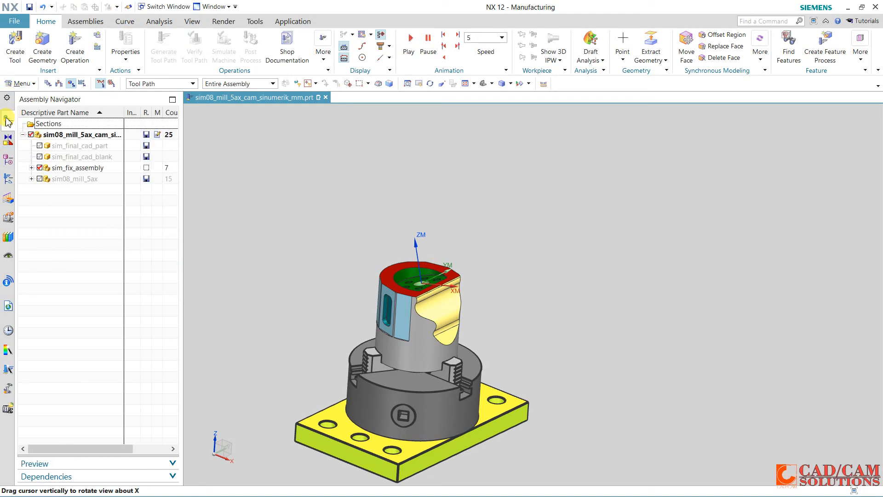
click(39, 179)
middle_drag(490, 238, 350, 231)
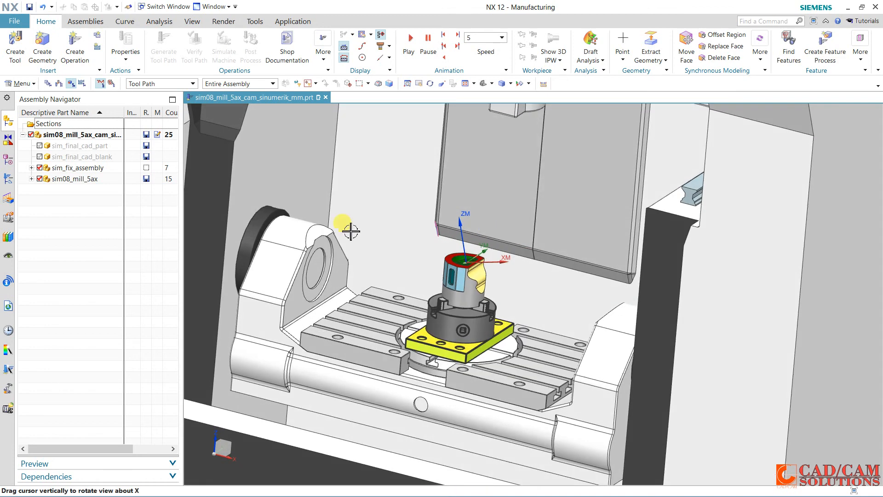
Run the machine simulation for the G55 group using Tool Path Simulate with material removal at speed 9, and close it after checking the machined part
click(8, 179)
click(59, 190)
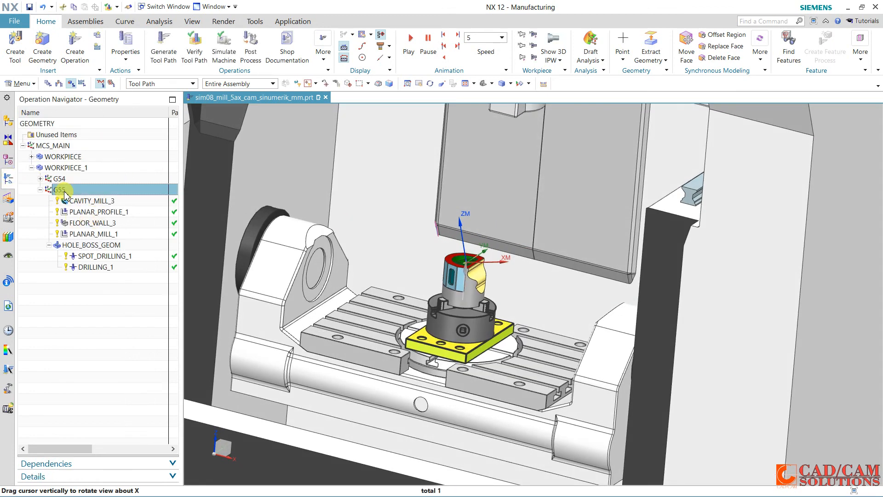
click(206, 49)
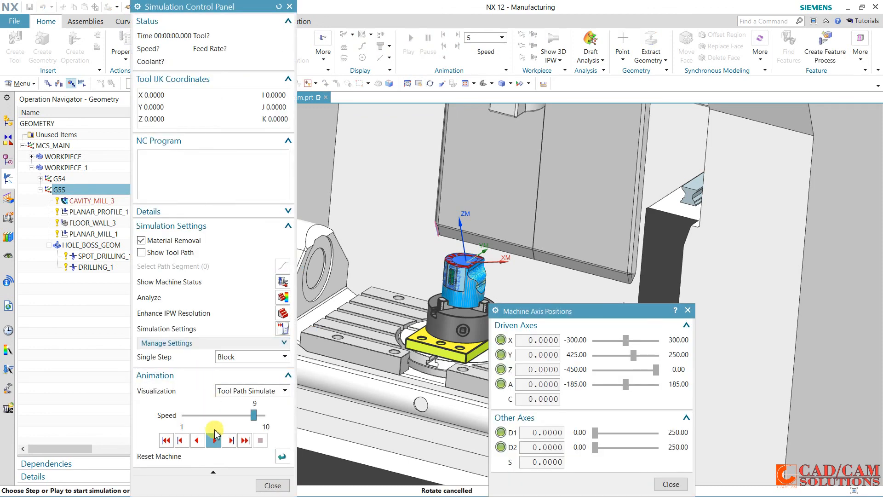
click(214, 440)
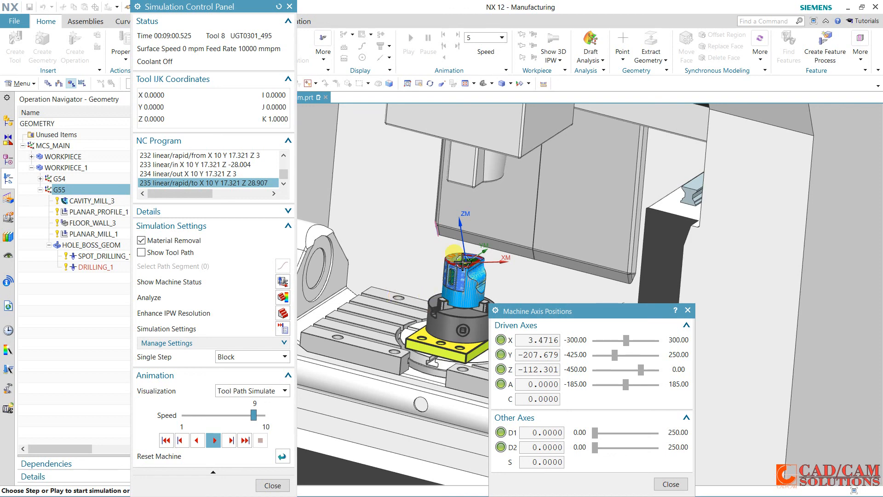
middle_drag(490, 215, 494, 228)
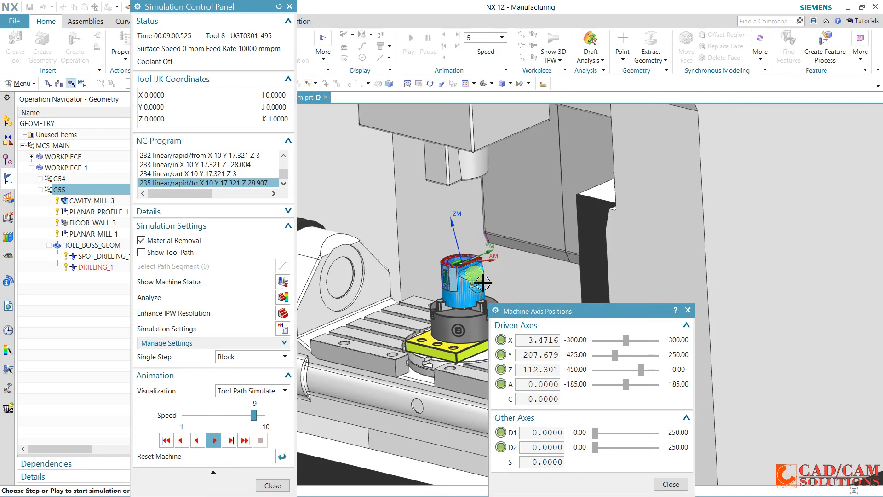
scroll(483, 282, up, 4)
middle_drag(467, 268, 375, 223)
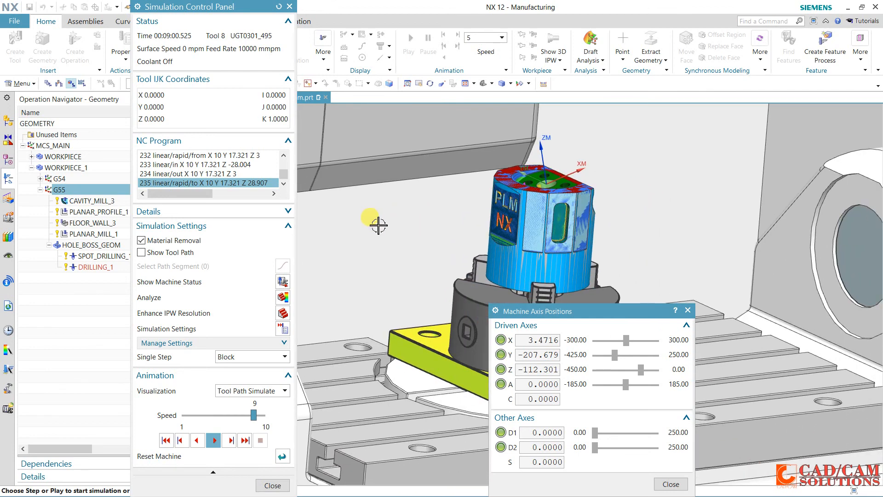
drag(595, 311, 683, 215)
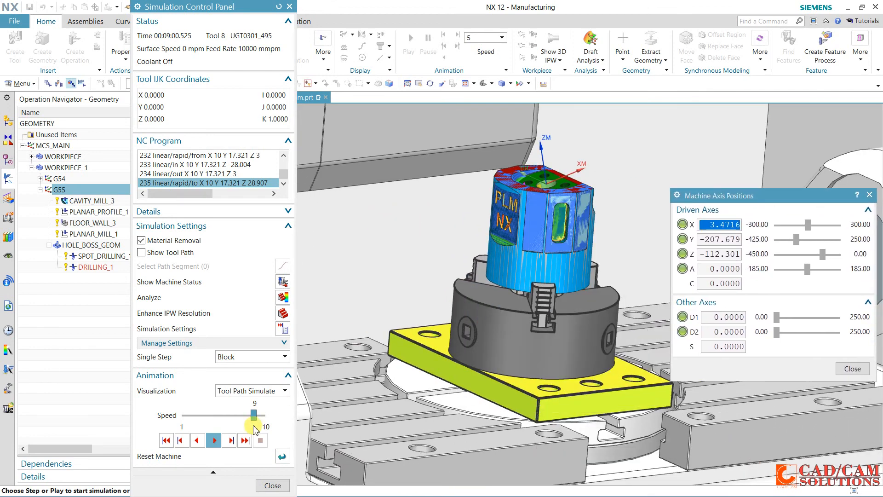
click(272, 485)
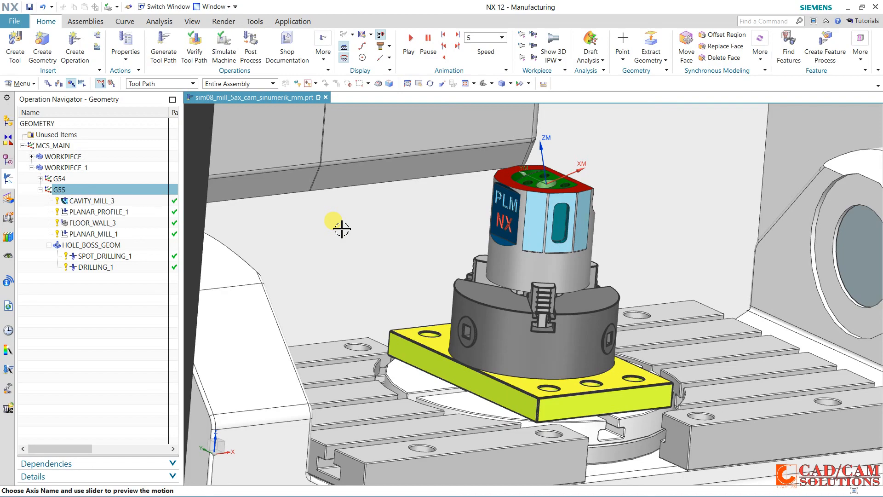